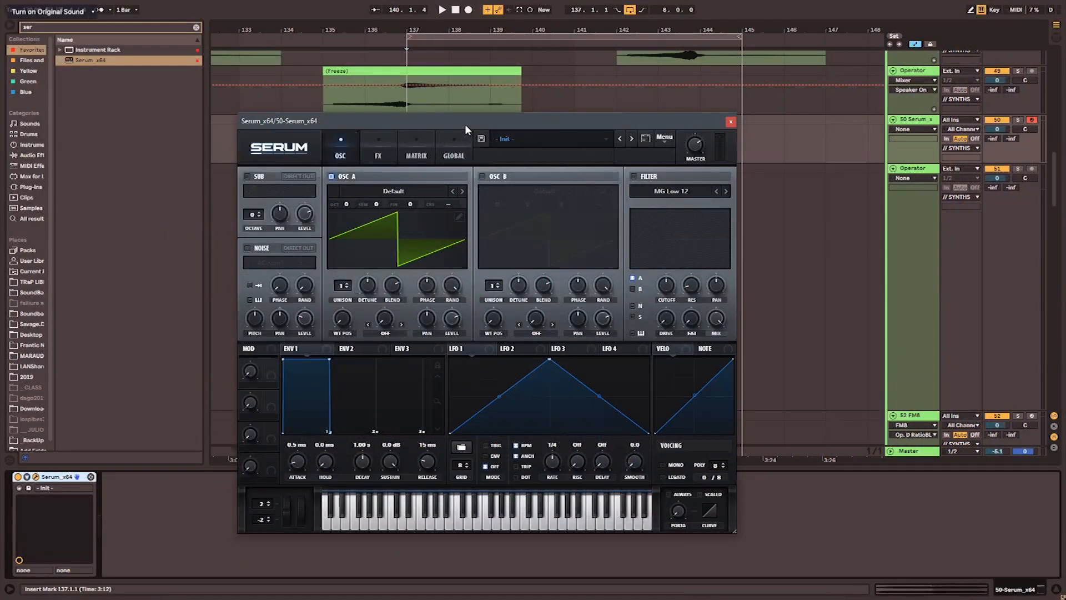
View Serum's version and credits screen, then return to the synth's main view.
{"action": "left_click_drag", "start_coordinate": [465, 124], "coordinate": [478, 96]}
{"action": "left_click", "coordinate": [679, 108]}
{"action": "left_click", "coordinate": [694, 127]}
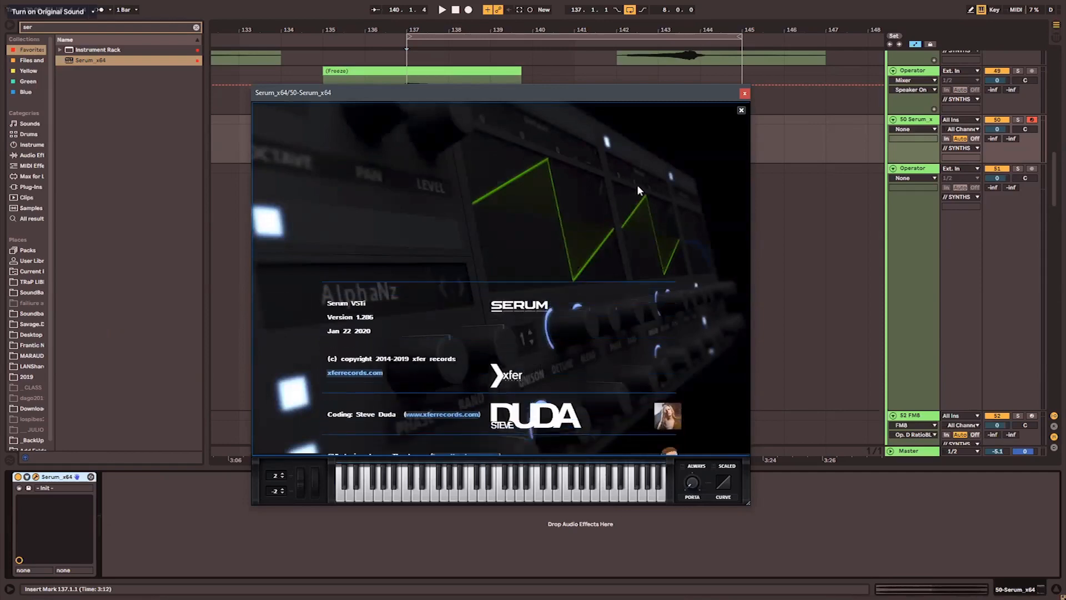
{"action": "left_click", "coordinate": [741, 110]}
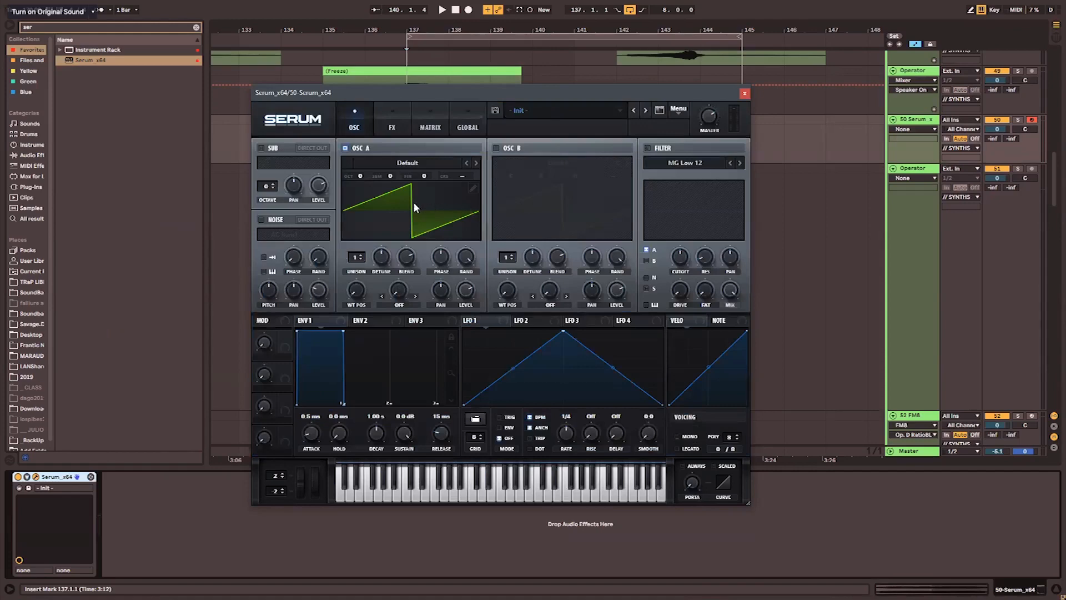
Switch oscillator B, the noise oscillator and the sub oscillator on and back off.
{"action": "left_click", "coordinate": [510, 148]}
{"action": "left_click", "coordinate": [511, 149]}
{"action": "left_click", "coordinate": [267, 220]}
{"action": "left_click", "coordinate": [267, 220]}
{"action": "left_click", "coordinate": [269, 150]}
{"action": "left_click", "coordinate": [269, 150]}
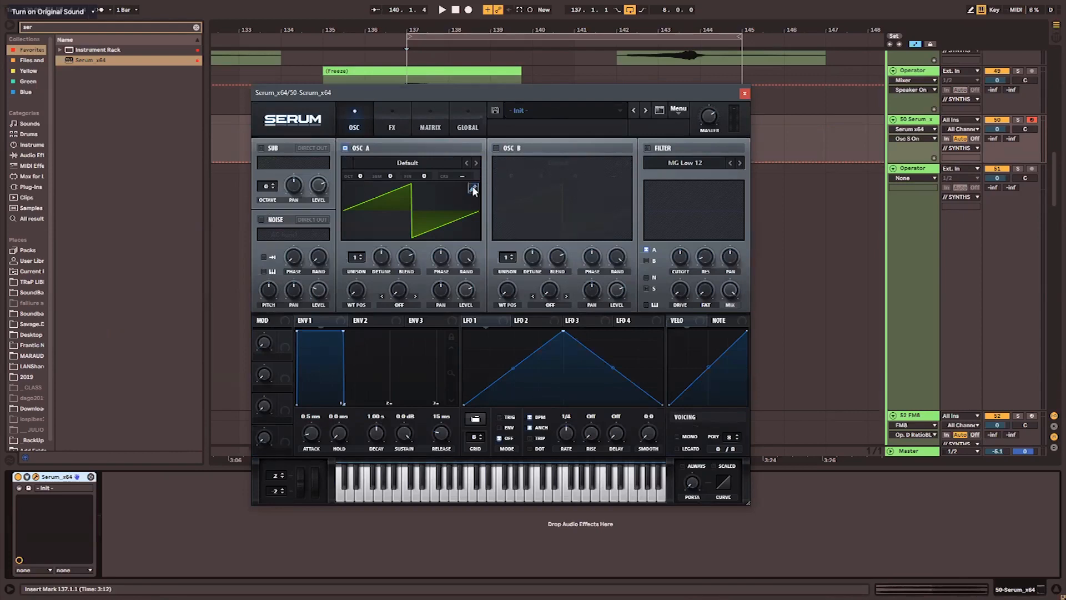
{"action": "left_click", "coordinate": [414, 162]}
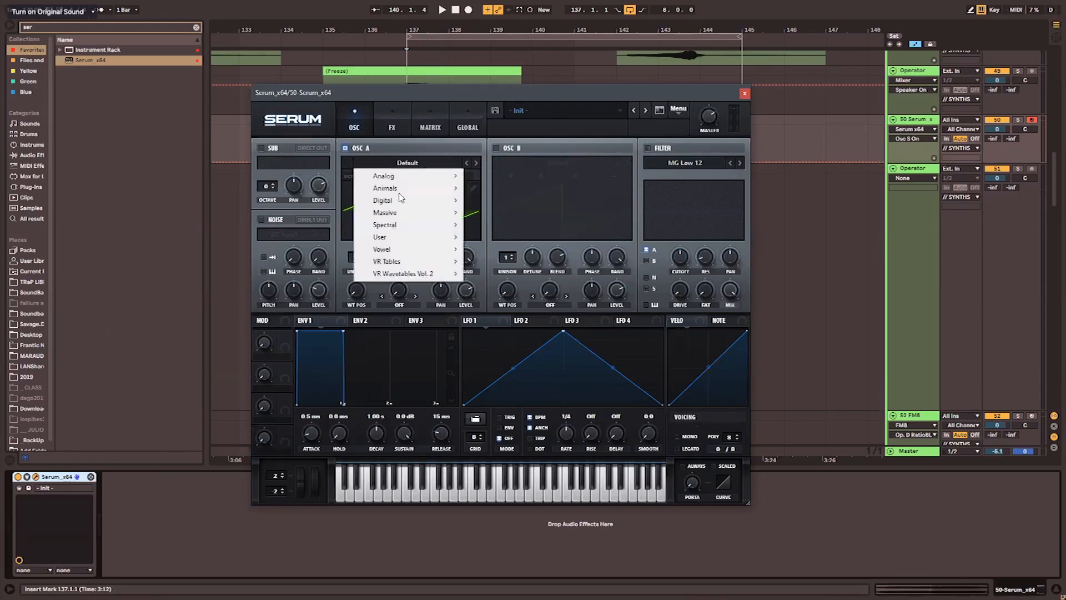
{"action": "mouse_move", "coordinate": [400, 192]}
{"action": "left_click", "coordinate": [436, 169]}
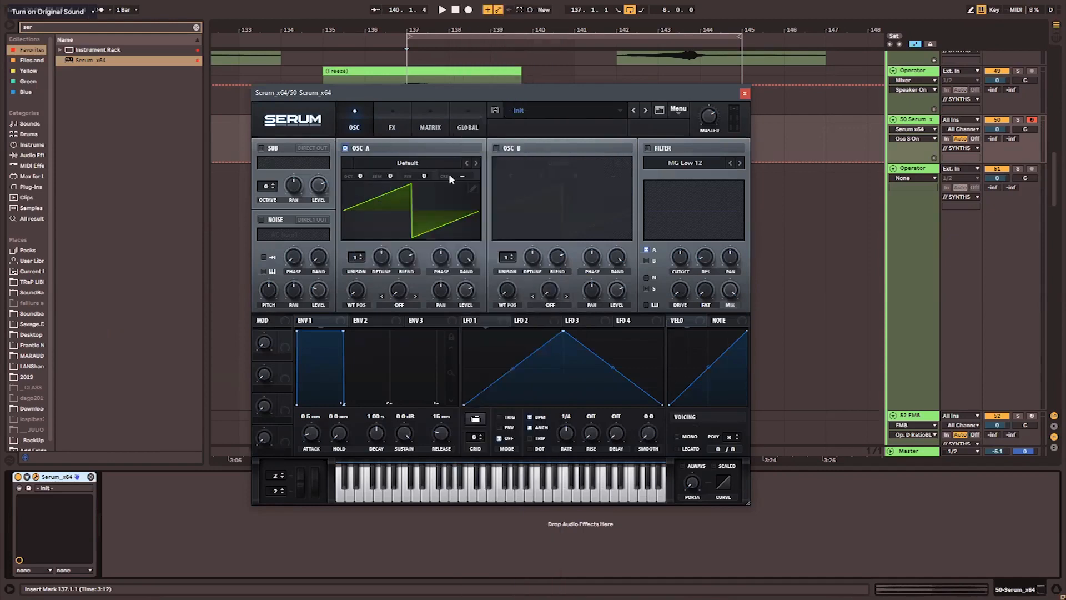
Open oscillator A's wavetable editor and generate a waveform from the Organ-ish formula preset.
{"action": "left_click", "coordinate": [473, 188]}
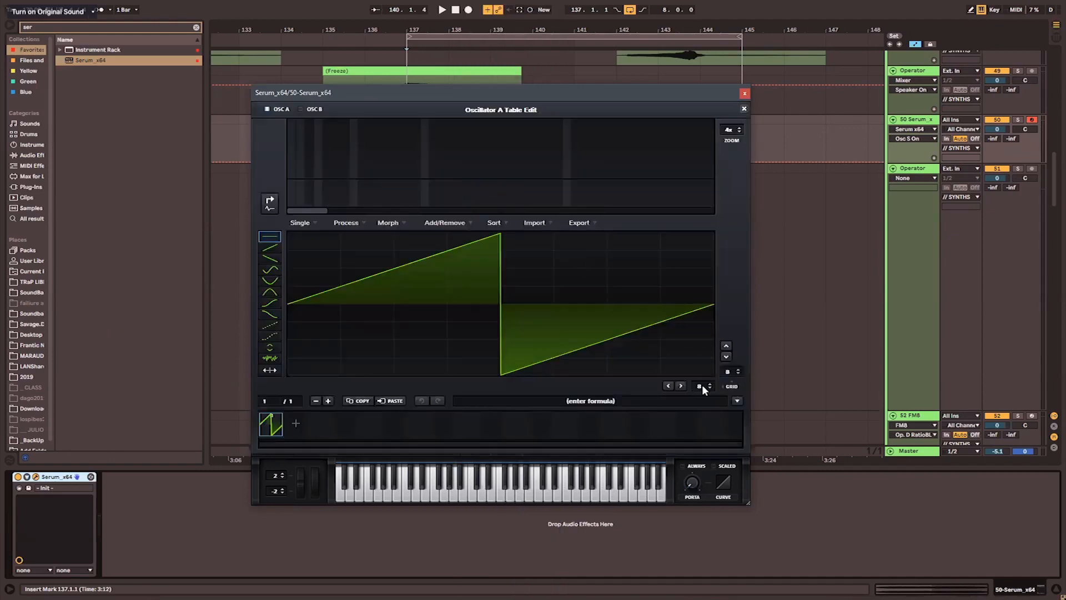
{"action": "left_click", "coordinate": [738, 401]}
{"action": "mouse_move", "coordinate": [747, 411]}
{"action": "left_click", "coordinate": [844, 338]}
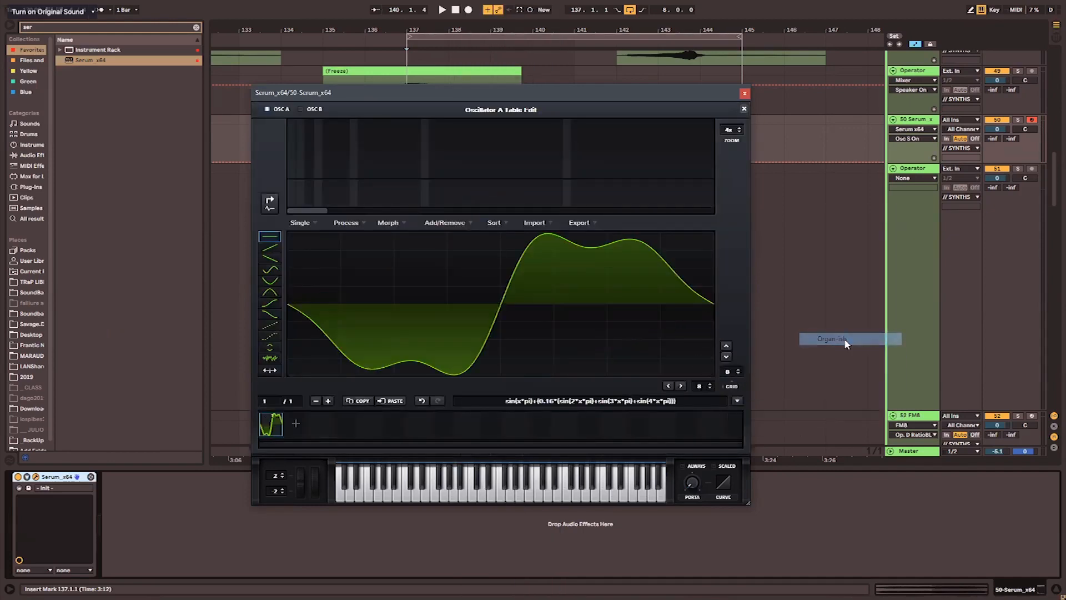
Edit and apply the waveform formula as sin(x*pi)+(0.16*(sin(3*x*pi)+sin(3*x*pi)+sin(55*x*pi))).
{"action": "left_click", "coordinate": [498, 401]}
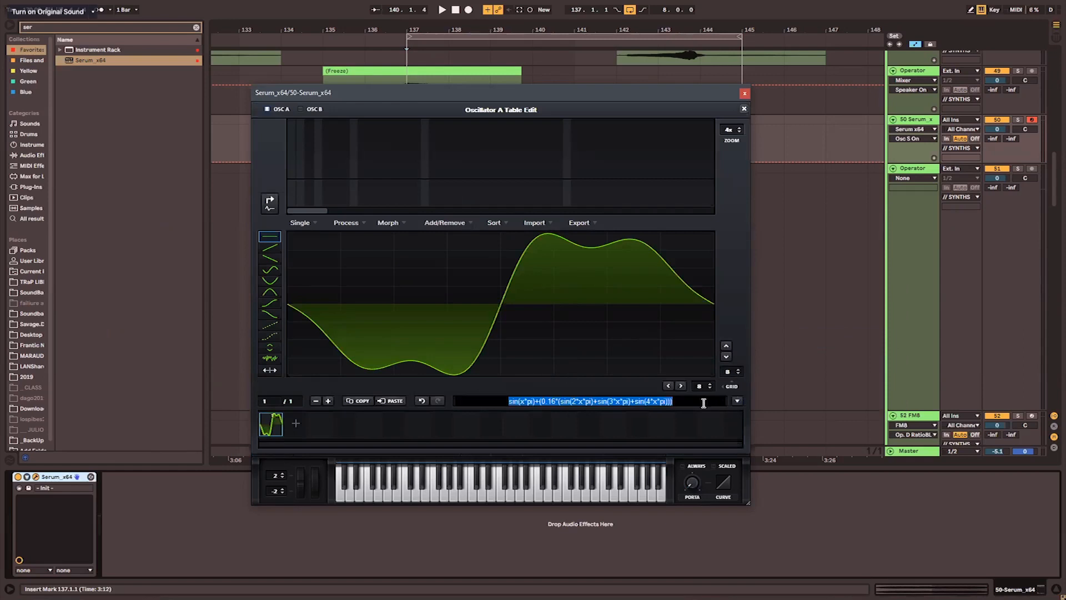
{"action": "left_click", "coordinate": [609, 403]}
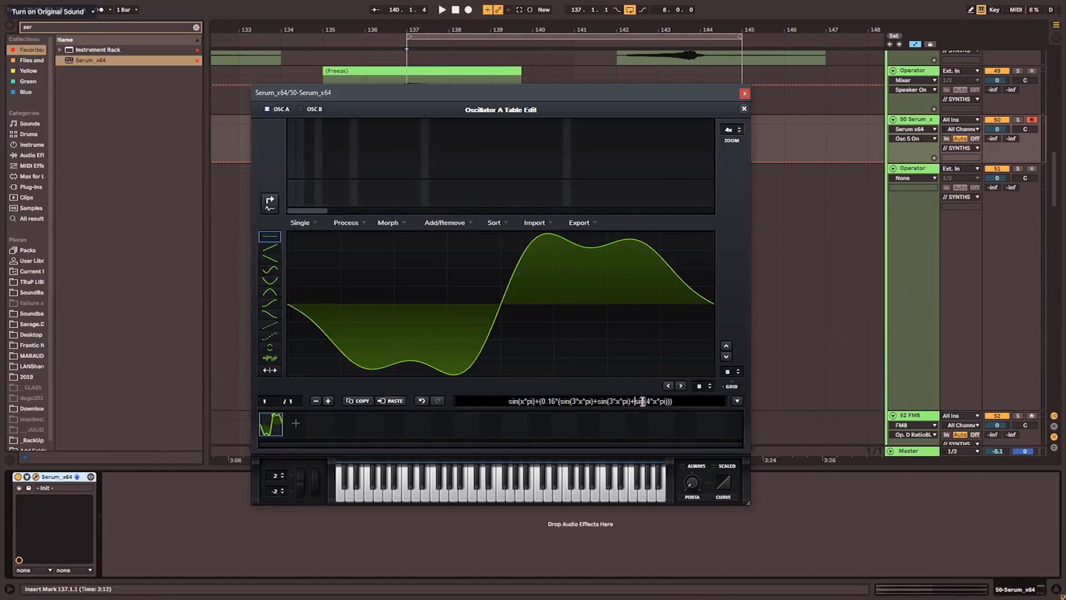
{"action": "type", "text": "55"}
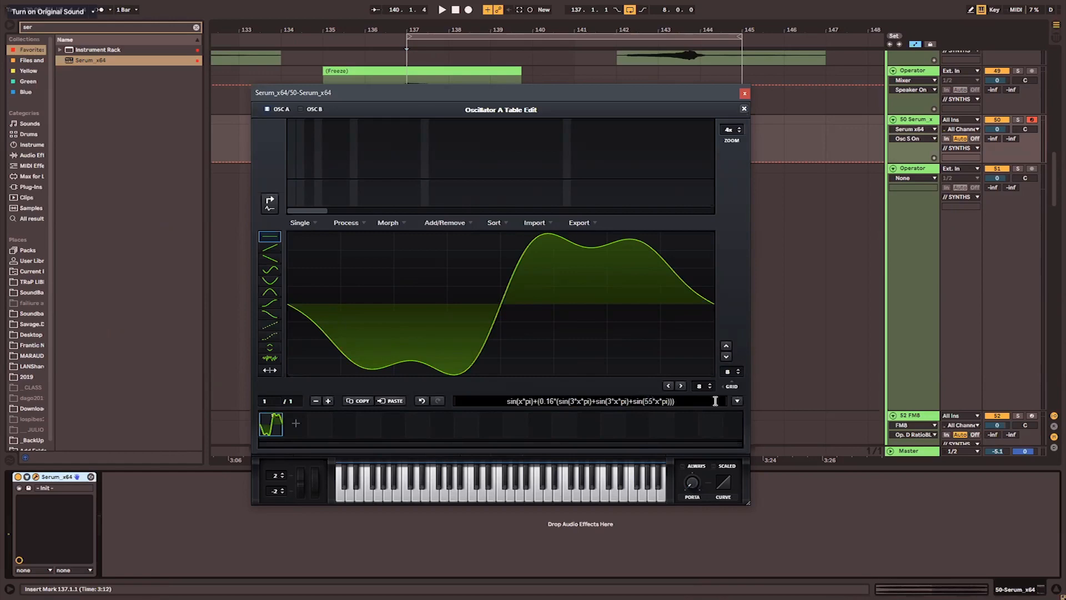
{"action": "key", "text": "Return"}
{"action": "left_click", "coordinate": [737, 401]}
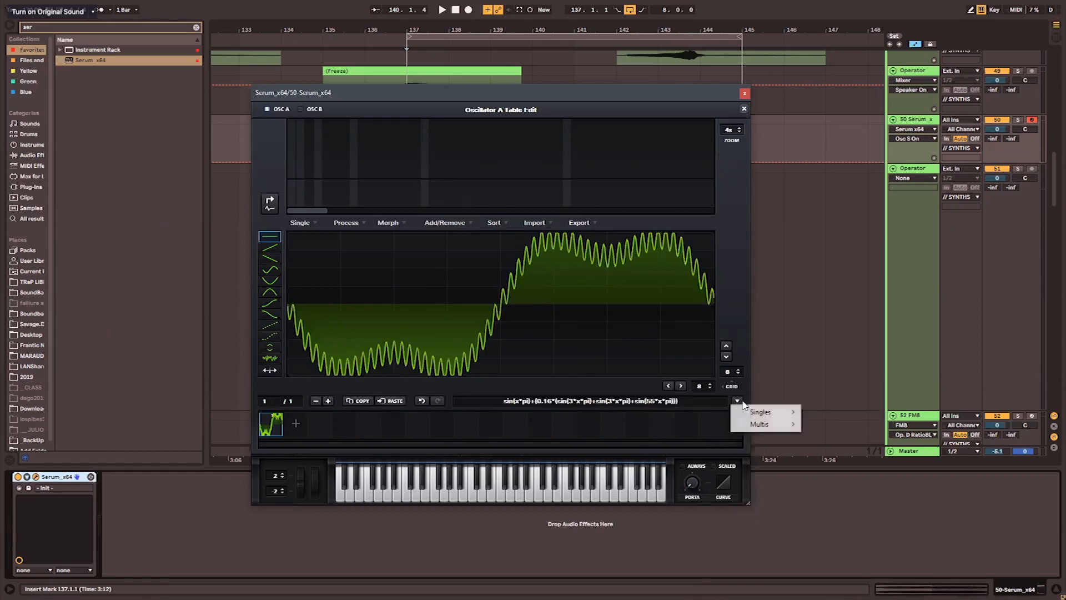
Replace the formula with the quoted text "america" to generate a speech wavetable, and close the table editor.
{"action": "left_click", "coordinate": [705, 405]}
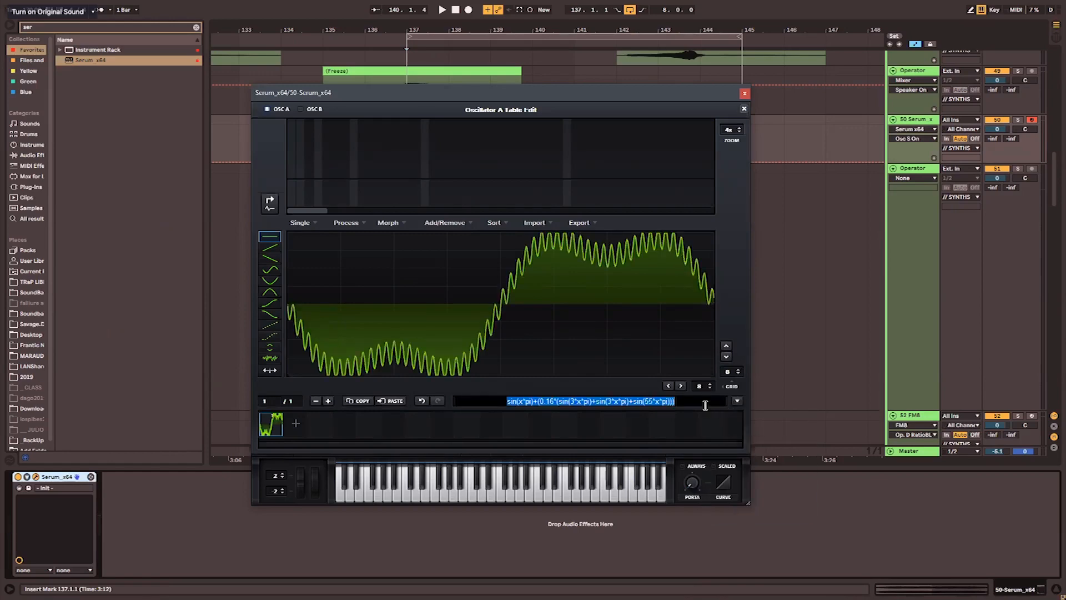
{"action": "key", "text": "BackSpace"}
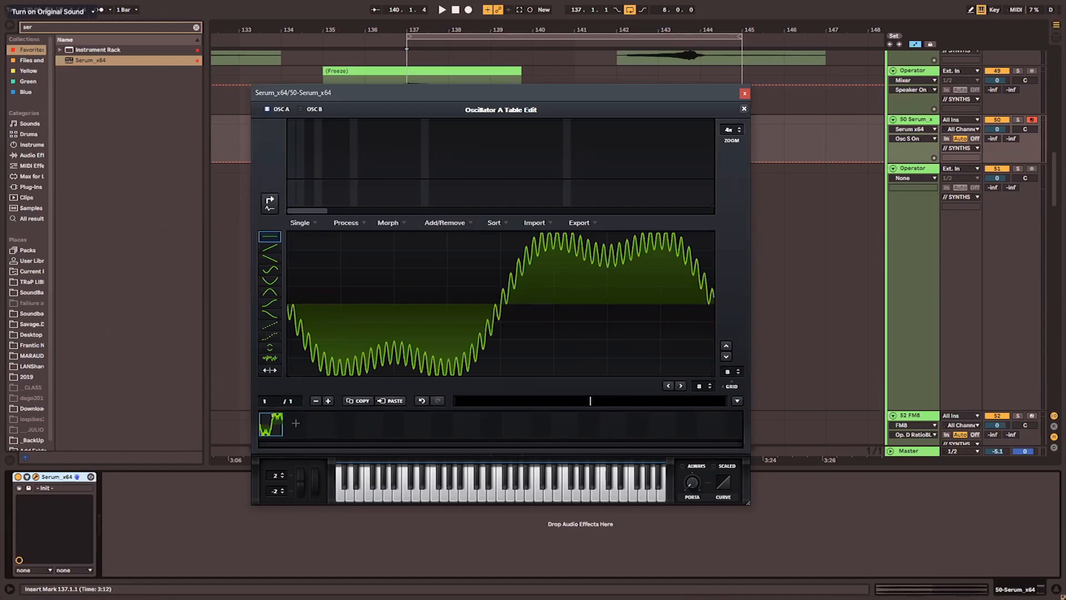
{"action": "type", "text": "\"america\""}
{"action": "key", "text": "Return"}
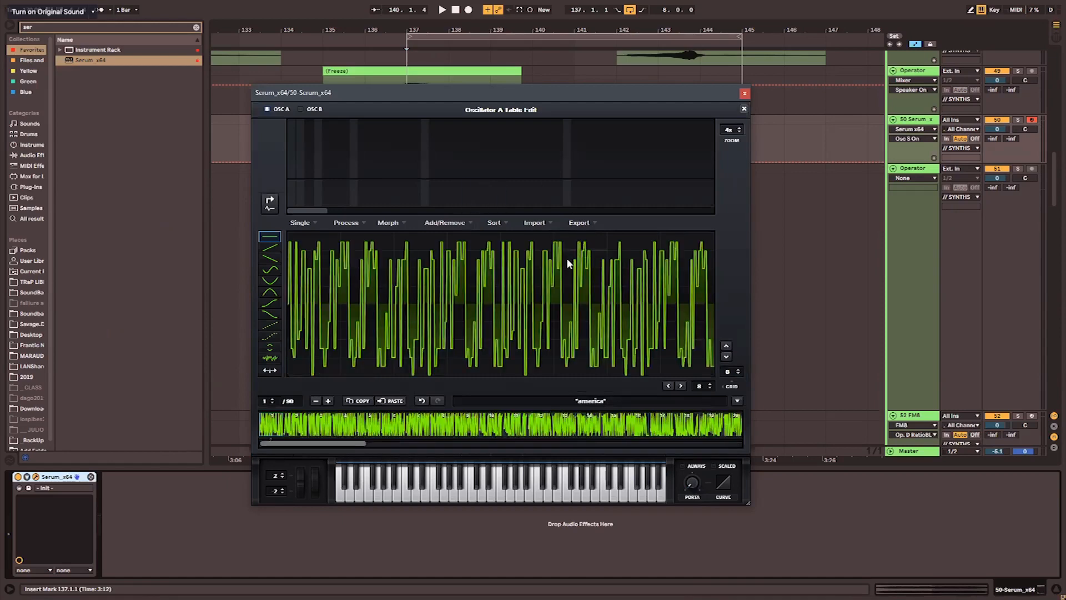
{"action": "left_click", "coordinate": [744, 110]}
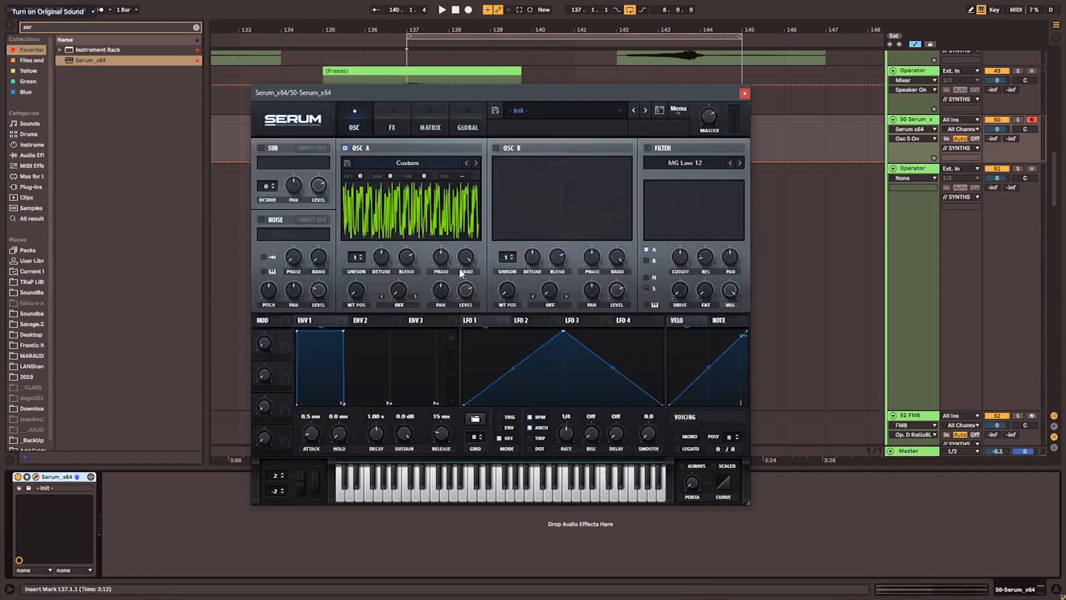
Modulate oscillator A's wavetable position with LFO 1, shaped as a rising ramp with a rate of 2 bars.
{"action": "left_click_drag", "start_coordinate": [357, 293], "coordinate": [356, 383]}
{"action": "left_click_drag", "start_coordinate": [469, 323], "coordinate": [358, 299]}
{"action": "left_click_drag", "start_coordinate": [564, 335], "coordinate": [665, 299]}
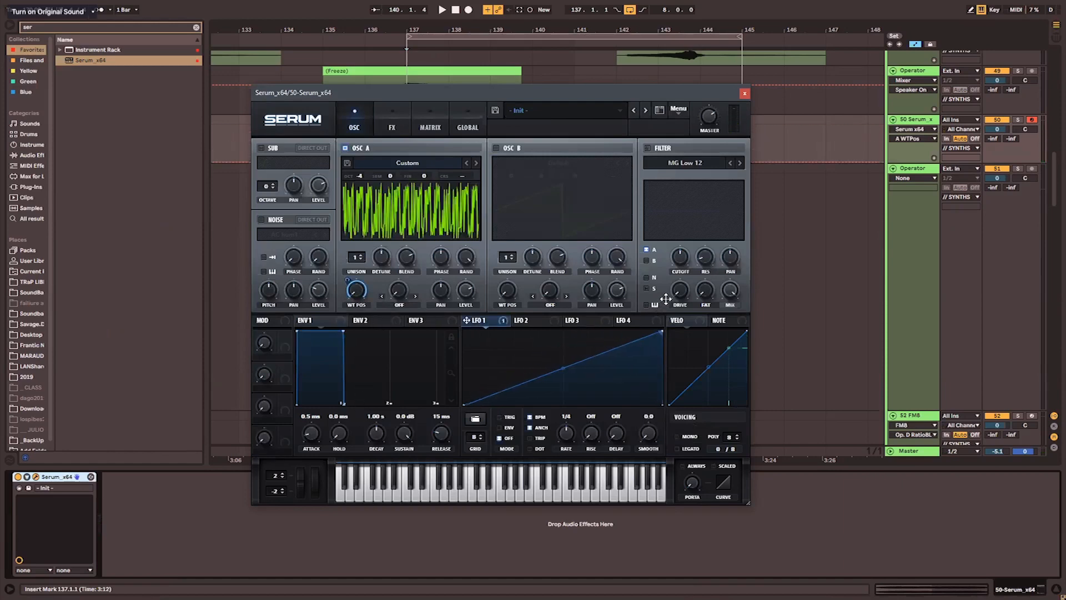
{"action": "left_click_drag", "start_coordinate": [562, 433], "coordinate": [577, 443]}
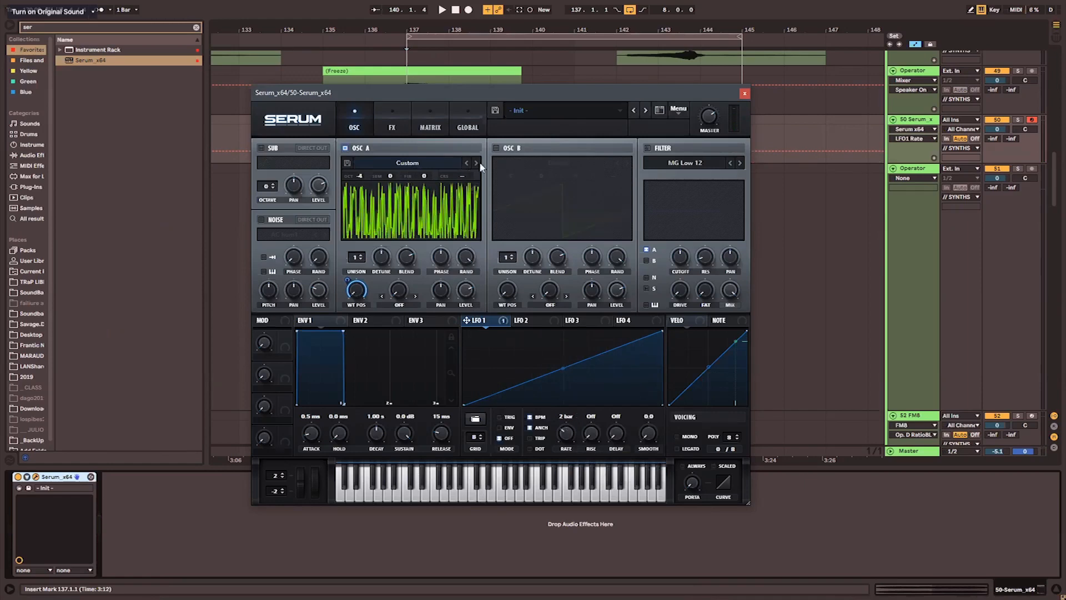
Regenerate oscillator A's speech wavetable from the quoted text "papacucalapapacaca" and return to the oscillator view.
{"action": "left_click", "coordinate": [477, 188]}
{"action": "double_click", "coordinate": [621, 401]}
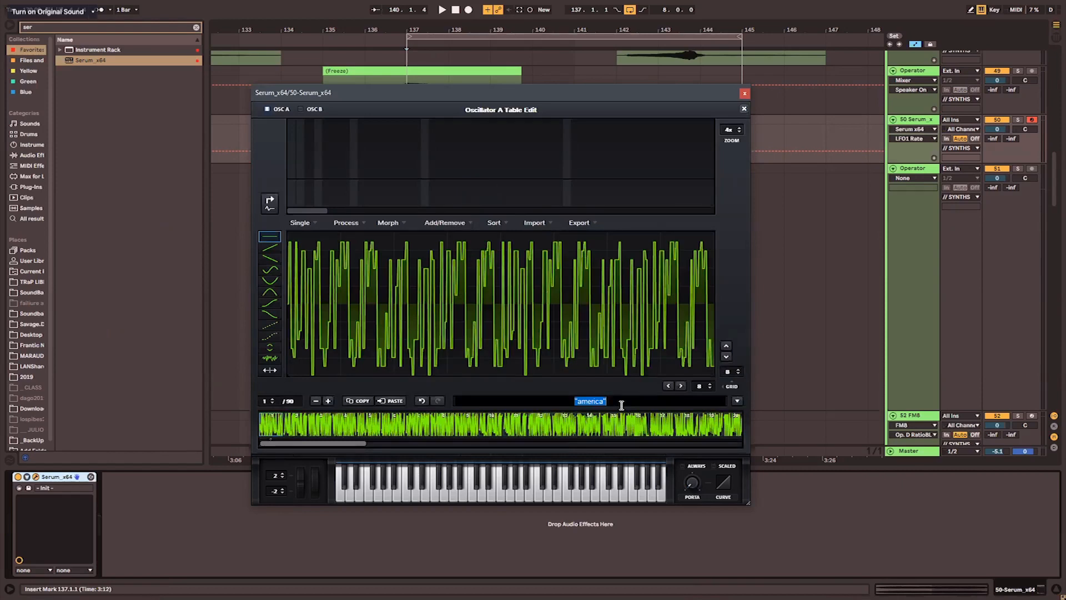
{"action": "key", "text": "BackSpace"}
{"action": "type", "text": "\"papacucalapapacaca\""}
{"action": "key", "text": "Return"}
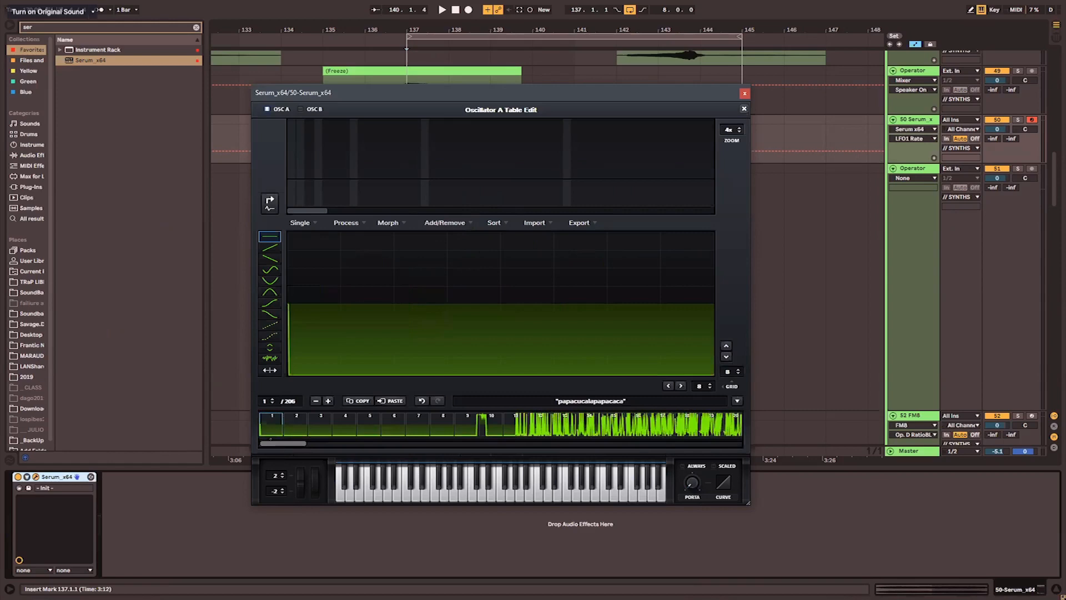
{"action": "left_click", "coordinate": [743, 108]}
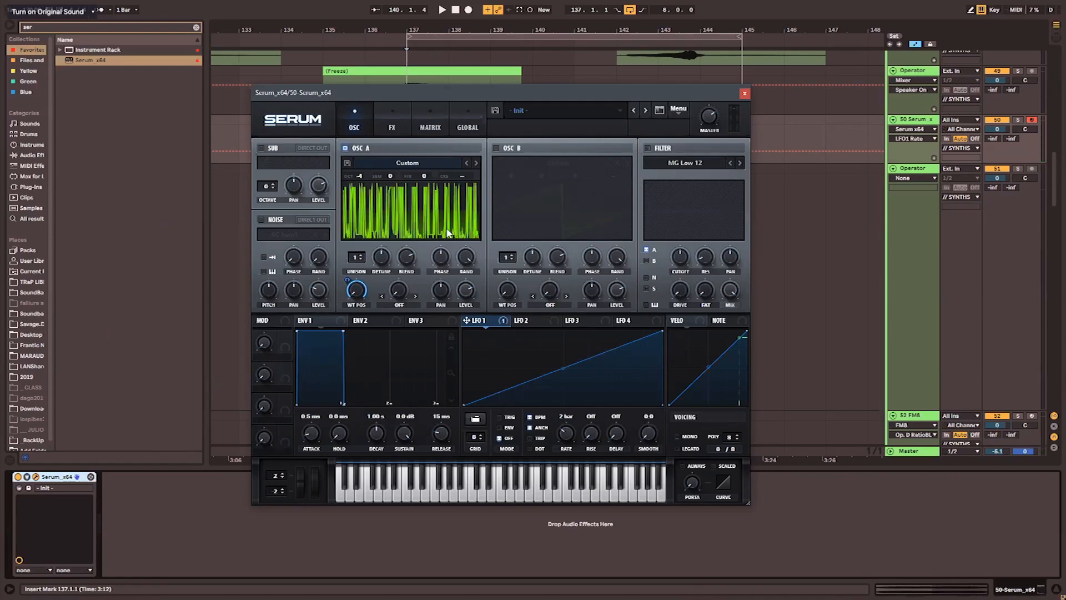
Regenerate oscillator A's speech wavetable from the quoted text "butterfly" and return to the oscillator view.
{"action": "left_click", "coordinate": [468, 187]}
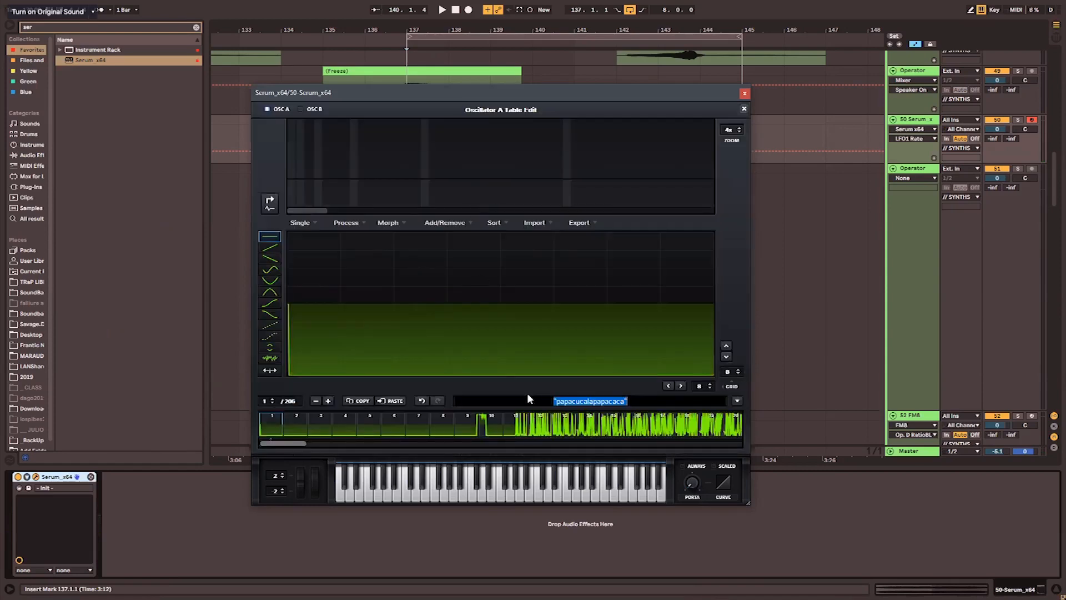
{"action": "key", "text": "BackSpace"}
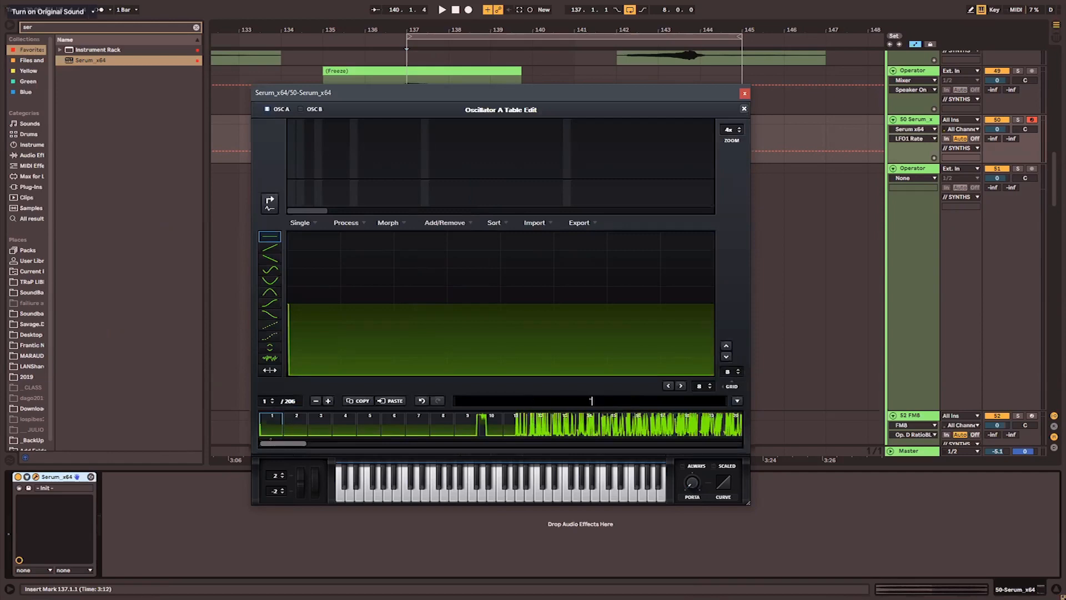
{"action": "type", "text": "\"butterfly\""}
{"action": "key", "text": "Return"}
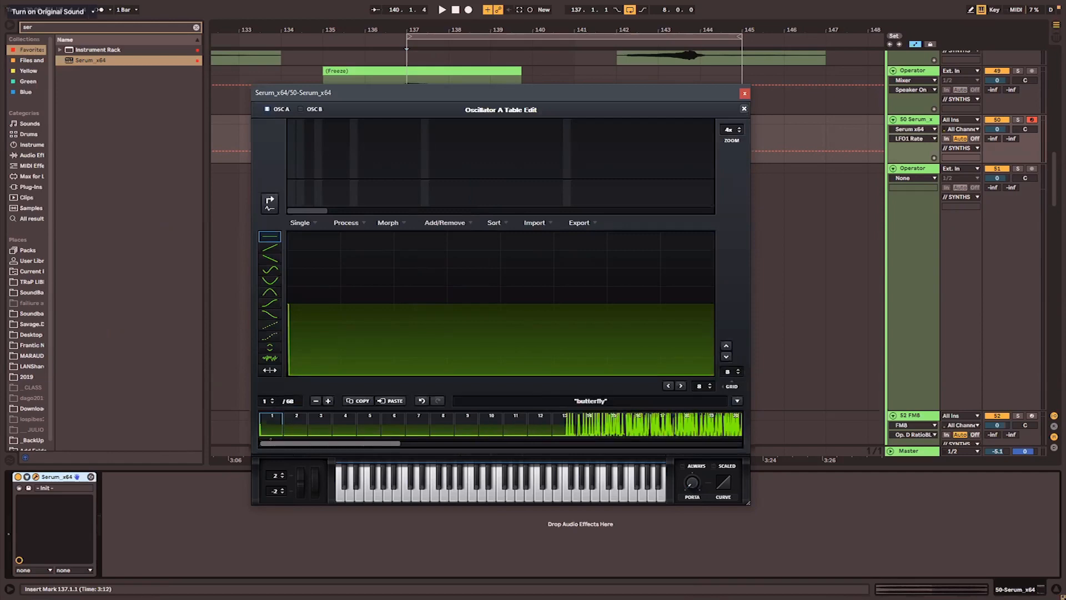
{"action": "left_click", "coordinate": [744, 109]}
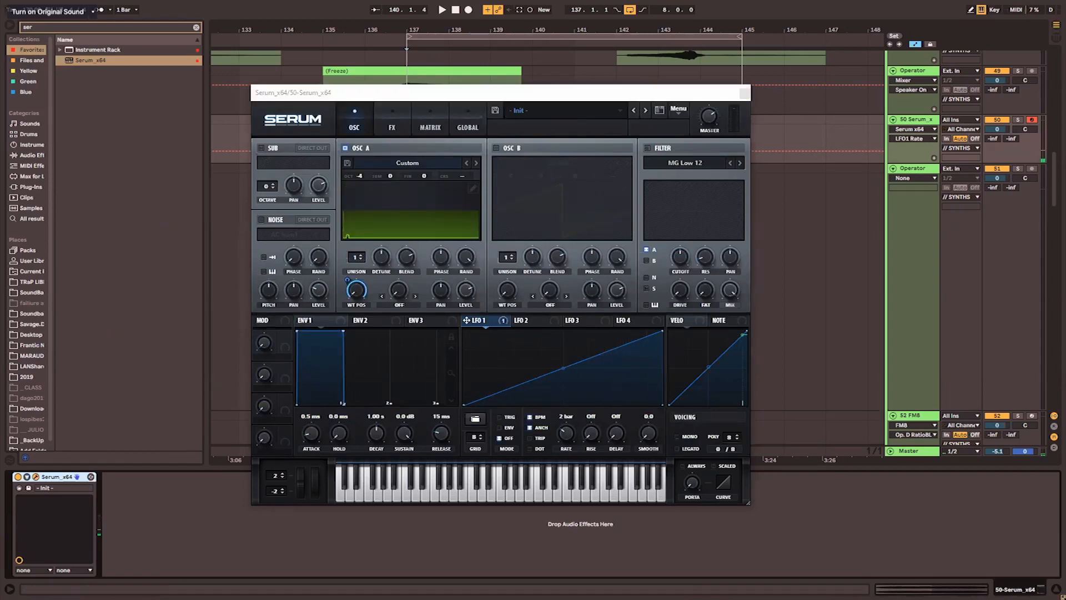
Regenerate oscillator A's wavetable from the quoted text "trumpdouche" and set LFO 1's rate to one bar.
{"action": "left_click", "coordinate": [473, 189]}
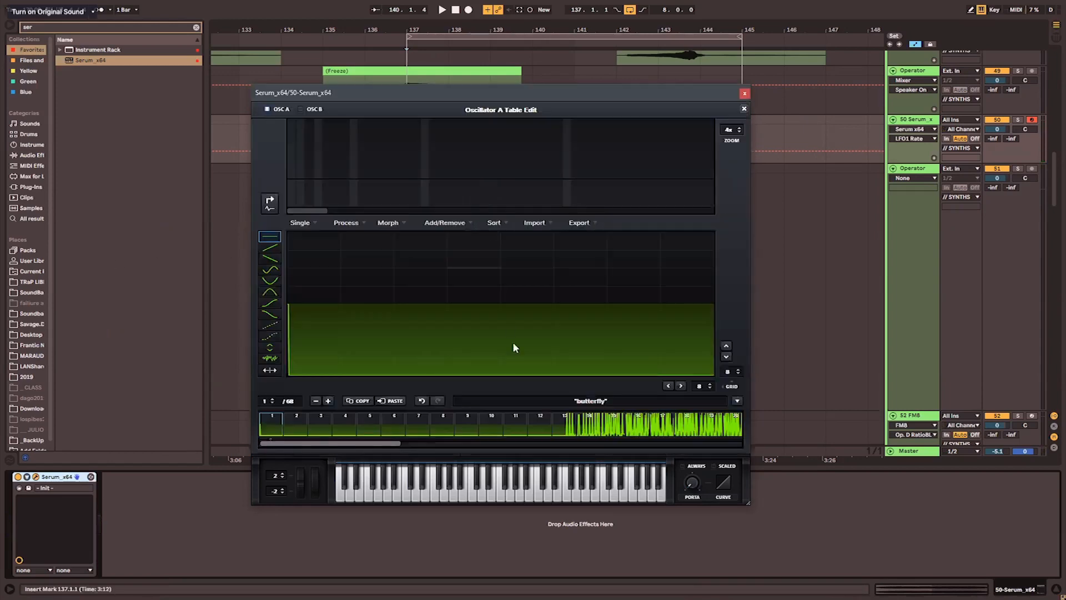
{"action": "left_click", "coordinate": [616, 401]}
{"action": "type", "text": "trumpdouche'\""}
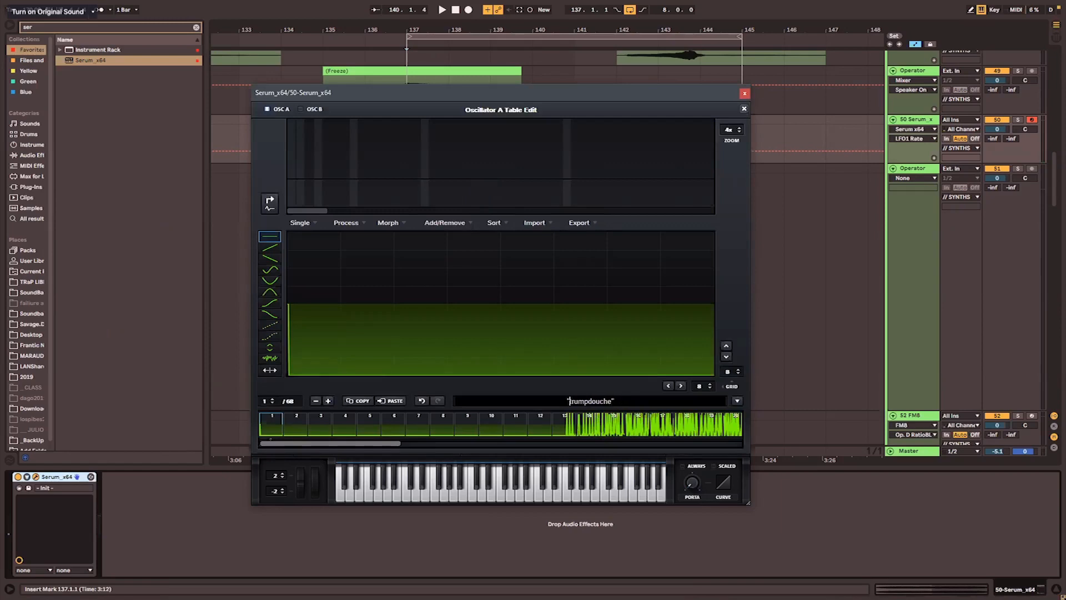
{"action": "key", "text": "Return"}
{"action": "left_click", "coordinate": [744, 108]}
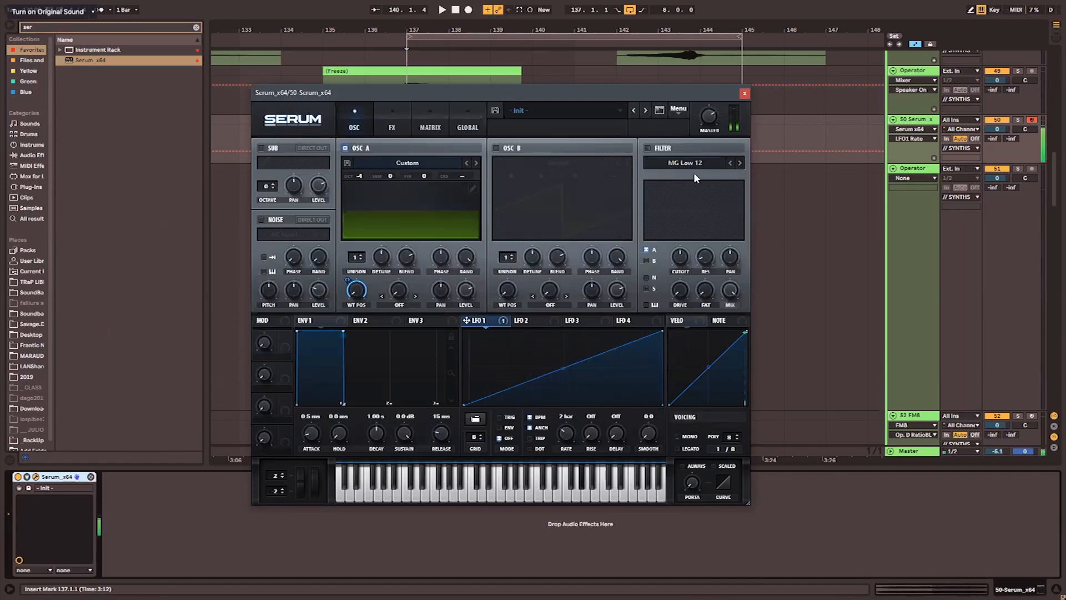
{"action": "left_click_drag", "start_coordinate": [572, 432], "coordinate": [573, 426]}
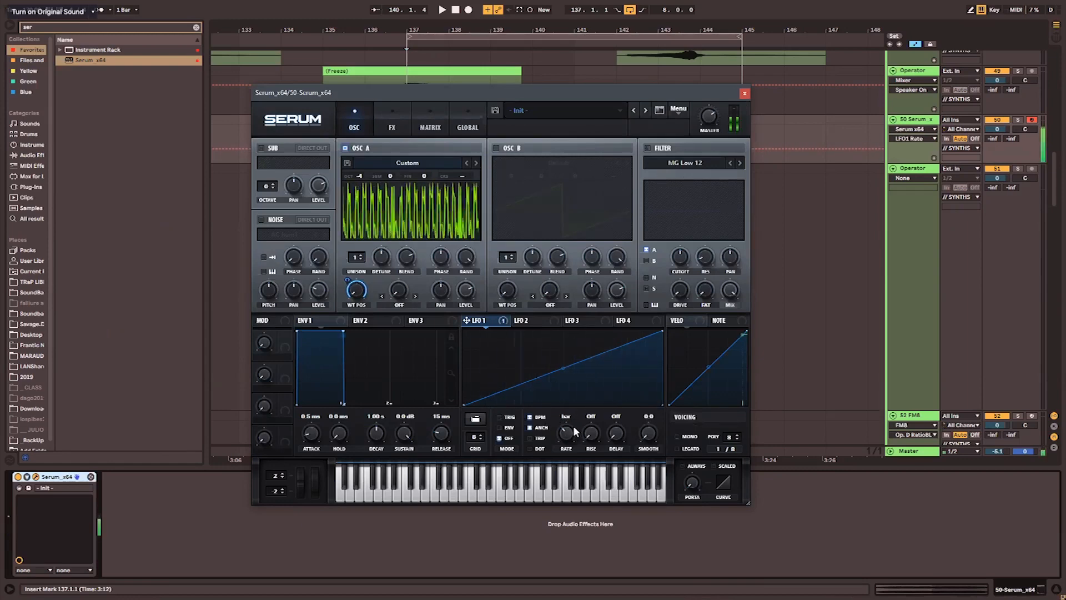
Regenerate oscillator A's speech wavetable from the quoted text "motherfucker" and return to the oscillator view.
{"action": "left_click", "coordinate": [466, 194]}
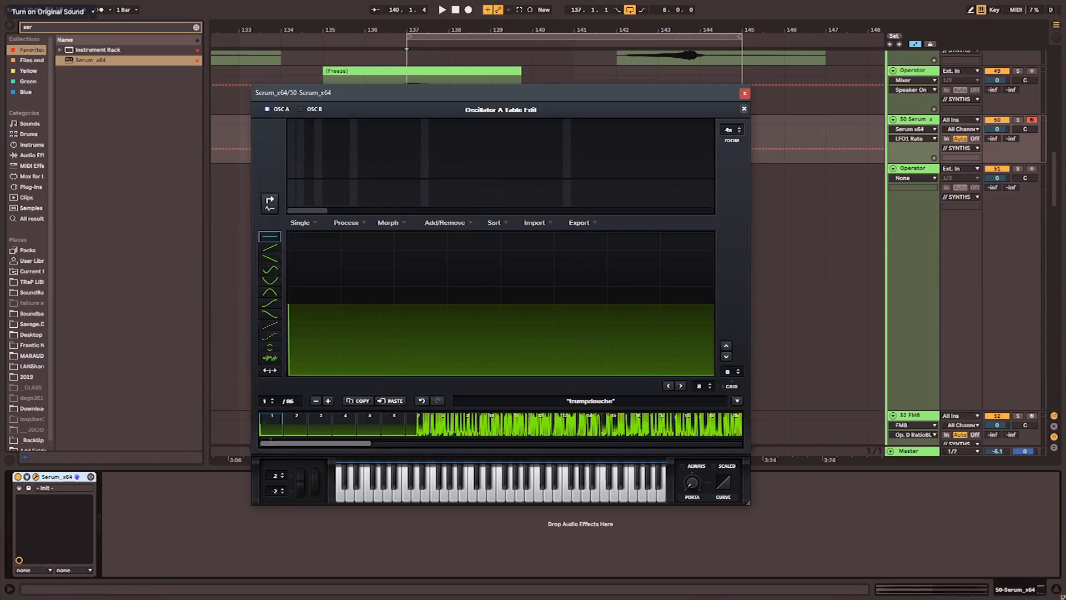
{"action": "left_click", "coordinate": [635, 399]}
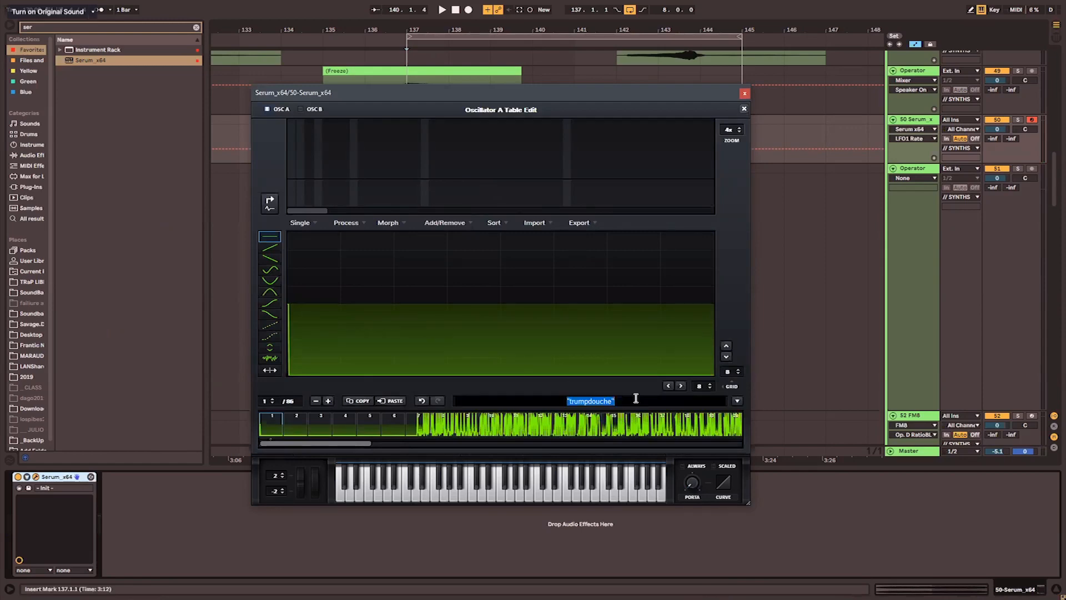
{"action": "type", "text": ":mo"}
{"action": "type", "text": "therfucker\""}
{"action": "key", "text": "Return"}
{"action": "left_click", "coordinate": [744, 108]}
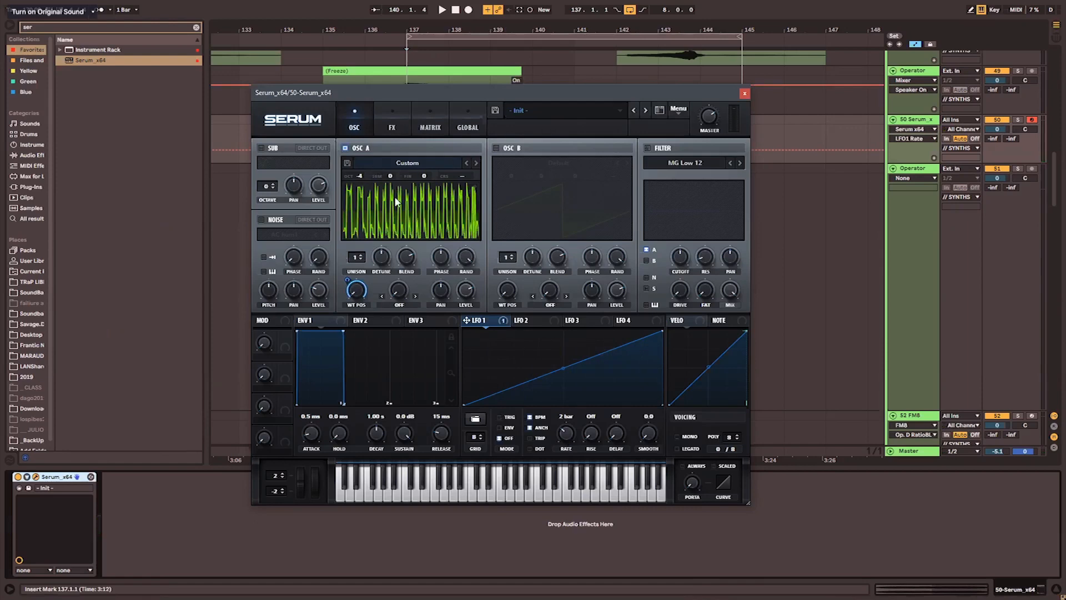
Reopen oscillator A's wavetable editor.
{"action": "left_click", "coordinate": [427, 164]}
{"action": "left_click", "coordinate": [418, 159]}
{"action": "left_click", "coordinate": [473, 187]}
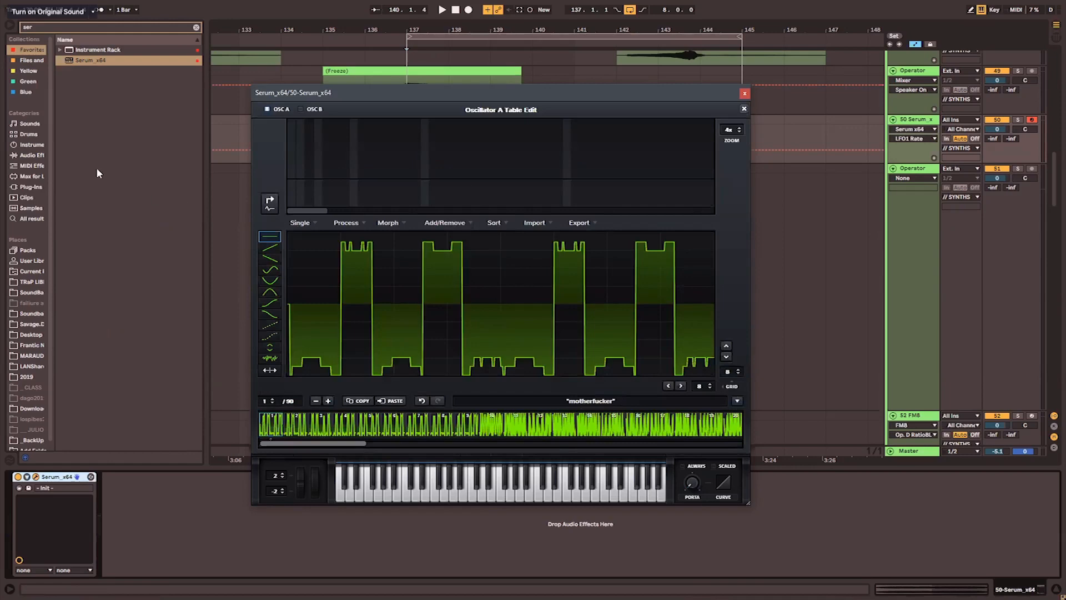
Show the Samples category in Live's browser and clear the search text.
{"action": "scroll", "coordinate": [31, 153], "scroll_direction": "down", "scroll_amount": 1}
{"action": "left_click", "coordinate": [33, 171]}
{"action": "left_click", "coordinate": [33, 193]}
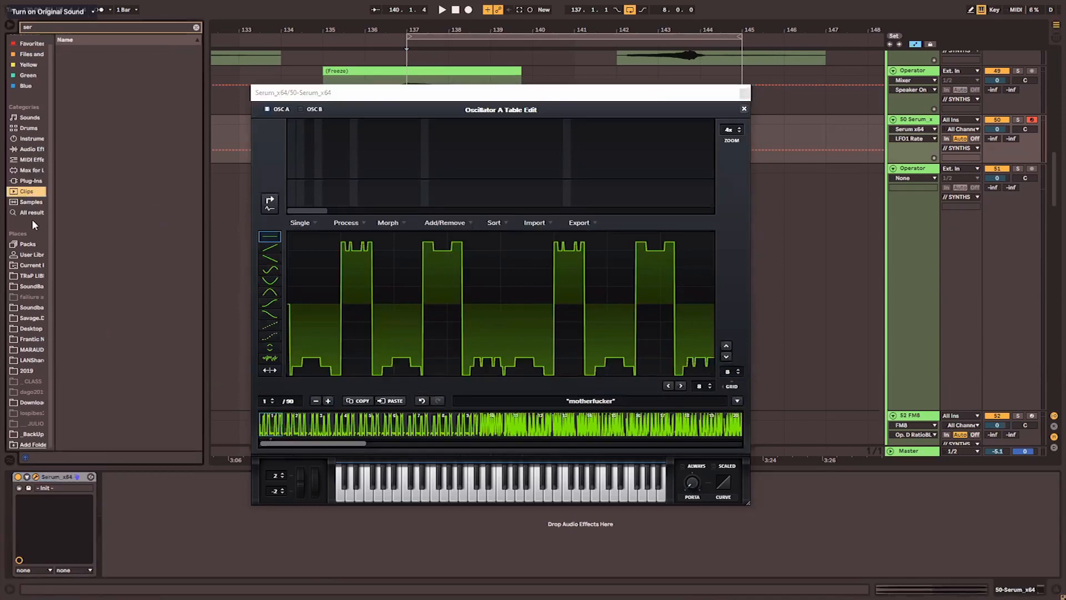
{"action": "left_click", "coordinate": [196, 27]}
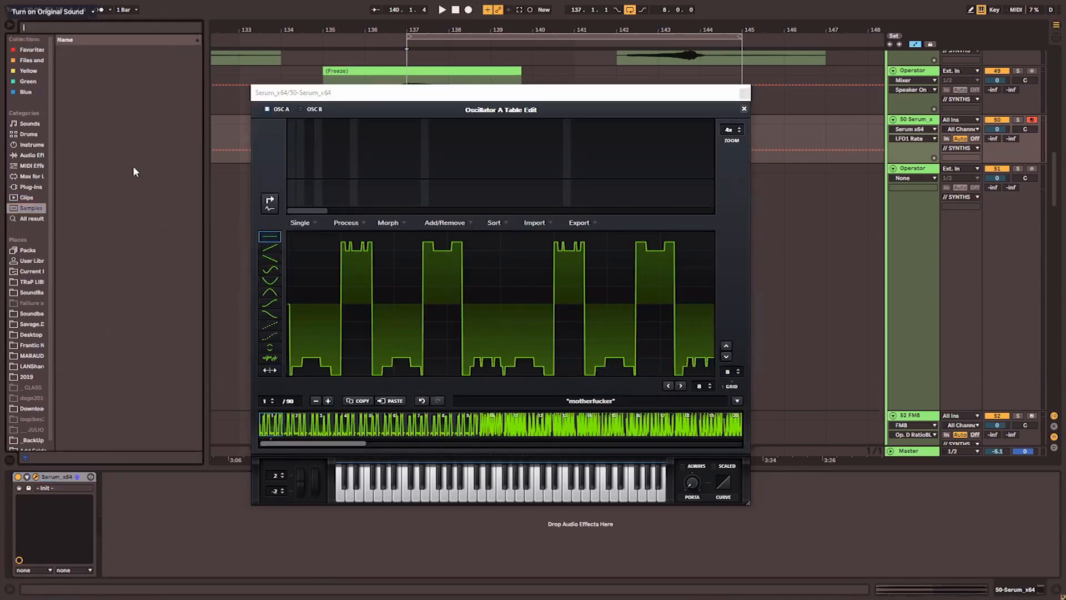
Audition samples down the Samples list as far as CRASH1.wav.
{"action": "left_click", "coordinate": [110, 199]}
{"action": "scroll", "coordinate": [110, 202], "scroll_direction": "down", "scroll_amount": 7}
{"action": "left_click", "coordinate": [110, 204]}
{"action": "scroll", "coordinate": [109, 203], "scroll_direction": "down", "scroll_amount": 7}
{"action": "left_click", "coordinate": [109, 202]}
{"action": "scroll", "coordinate": [109, 202], "scroll_direction": "down", "scroll_amount": 7}
{"action": "left_click", "coordinate": [109, 203]}
{"action": "scroll", "coordinate": [122, 236], "scroll_direction": "down", "scroll_amount": 5}
{"action": "left_click", "coordinate": [123, 236]}
{"action": "scroll", "coordinate": [122, 235], "scroll_direction": "down", "scroll_amount": 5}
{"action": "left_click", "coordinate": [122, 236]}
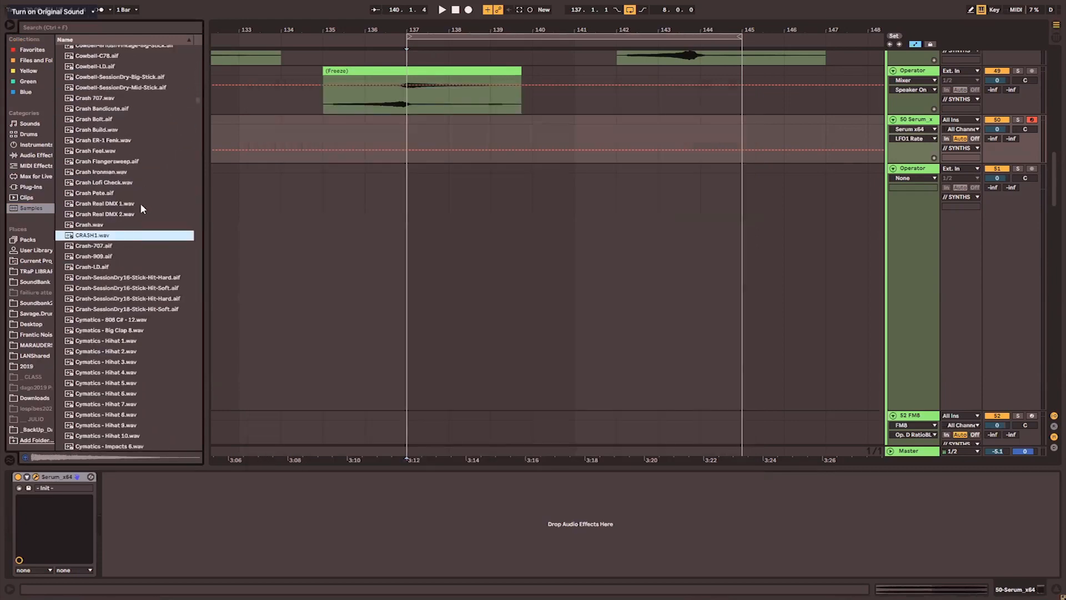
Place the CRASH1.wav sample on track 50 in the arrangement.
{"action": "left_click_drag", "start_coordinate": [141, 208], "coordinate": [337, 125]}
{"action": "left_click", "coordinate": [443, 198]}
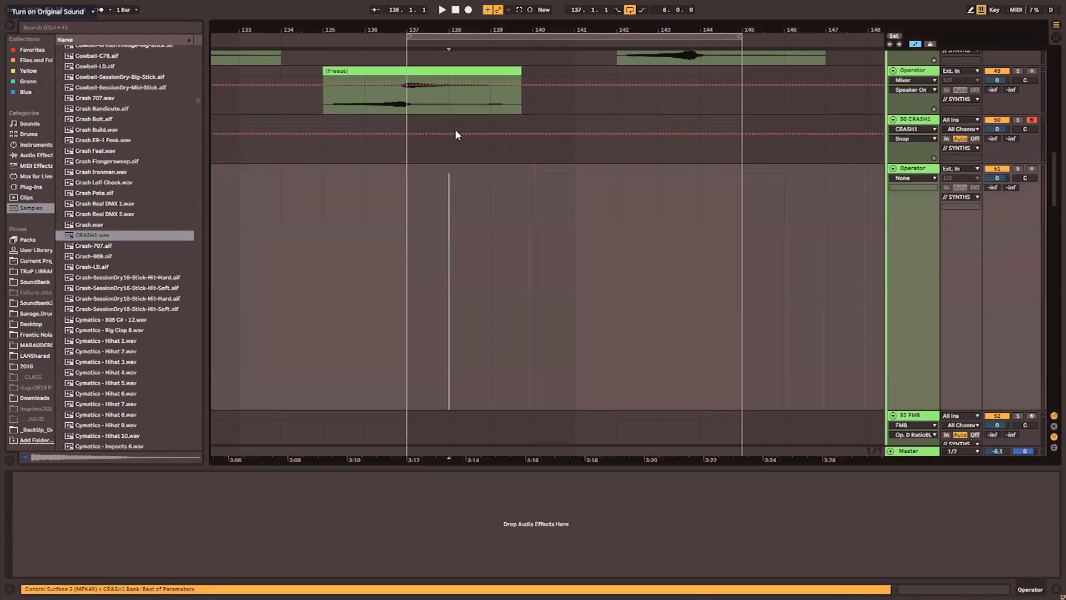
Look through the tracks below track 50 and check their device chains for the Serum instrument.
{"action": "scroll", "coordinate": [456, 130], "scroll_direction": "up", "scroll_amount": 3}
{"action": "left_click", "coordinate": [449, 107]}
{"action": "scroll", "coordinate": [450, 127], "scroll_direction": "down", "scroll_amount": 9}
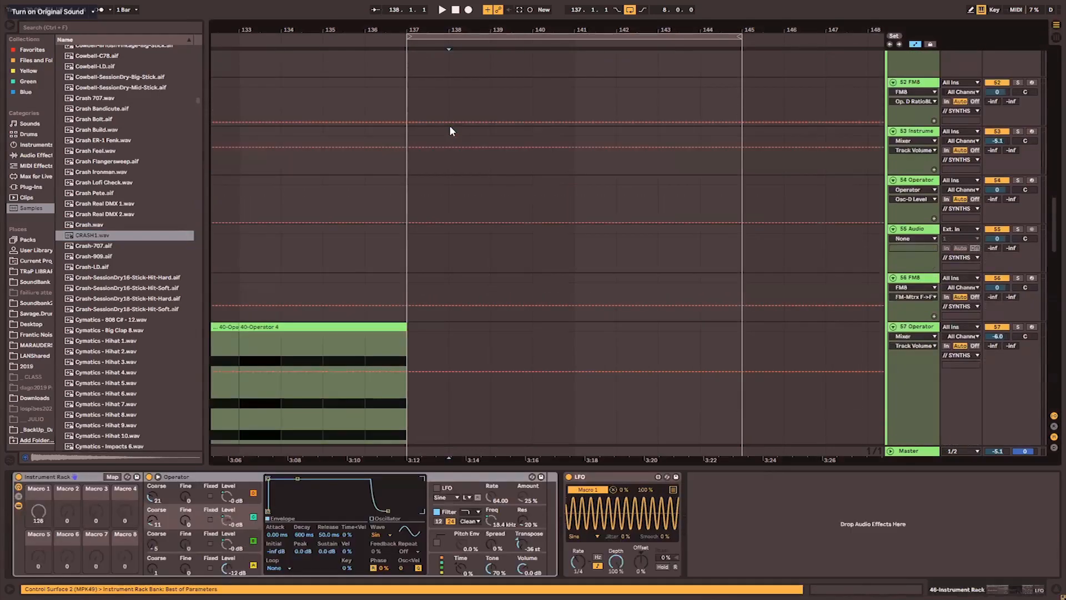
{"action": "scroll", "coordinate": [450, 127], "scroll_direction": "down", "scroll_amount": 5}
{"action": "left_click", "coordinate": [450, 128]}
{"action": "scroll", "coordinate": [450, 128], "scroll_direction": "up", "scroll_amount": 3}
{"action": "left_click", "coordinate": [451, 128]}
{"action": "scroll", "coordinate": [454, 153], "scroll_direction": "up", "scroll_amount": 1}
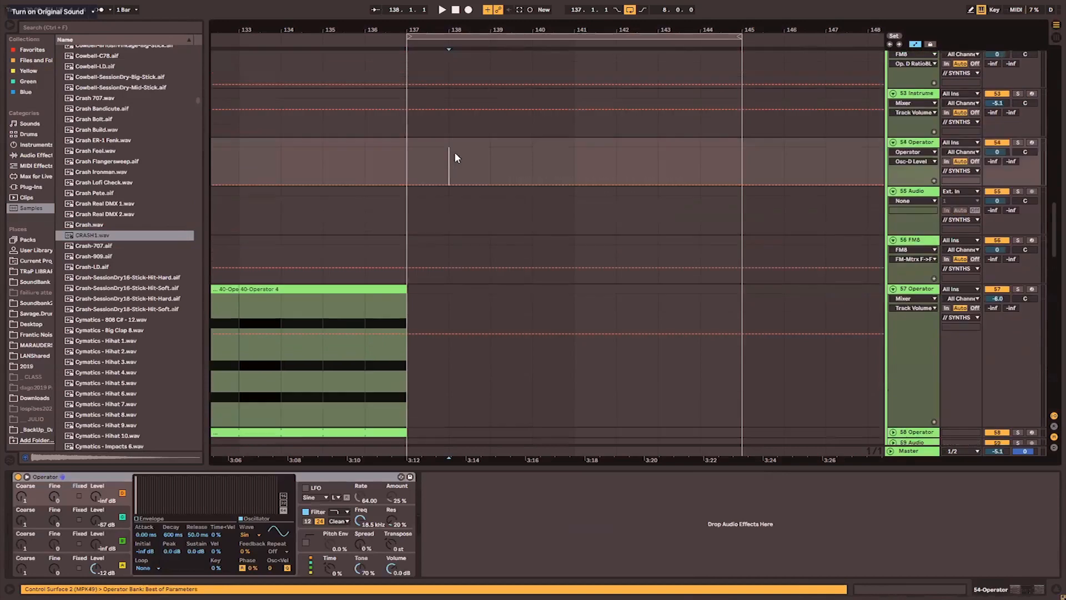
{"action": "left_click", "coordinate": [451, 99]}
{"action": "scroll", "coordinate": [450, 118], "scroll_direction": "up", "scroll_amount": 2}
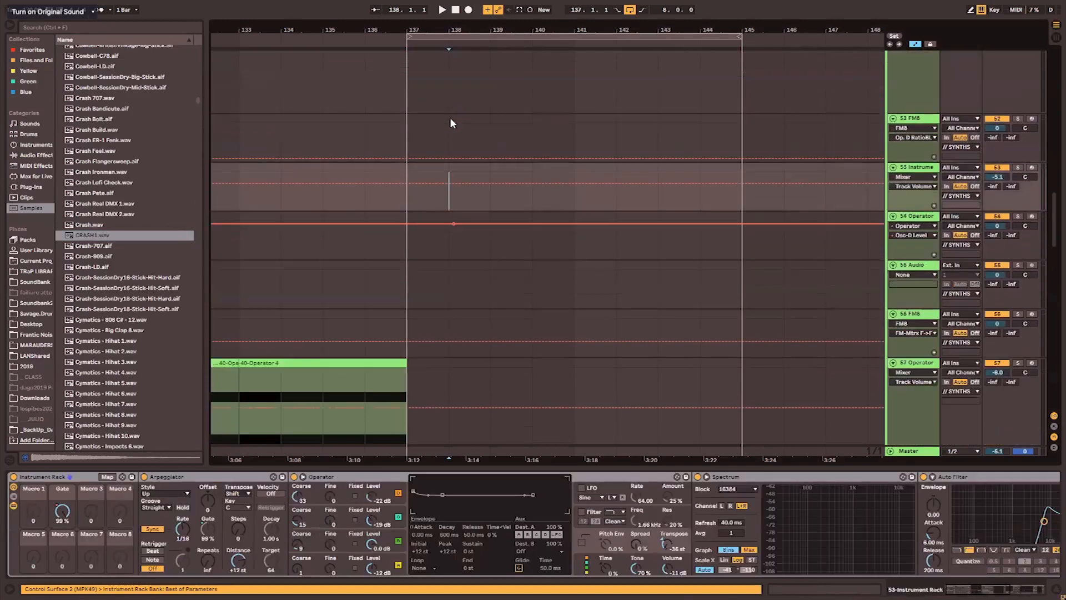
Check the device chains of the tracks up past the // SYNTHS group and down to 62 MIDI for Serum.
{"action": "key", "text": "Up"}
{"action": "key", "text": "Up"}
{"action": "key", "text": "Up"}
{"action": "key", "text": "Up"}
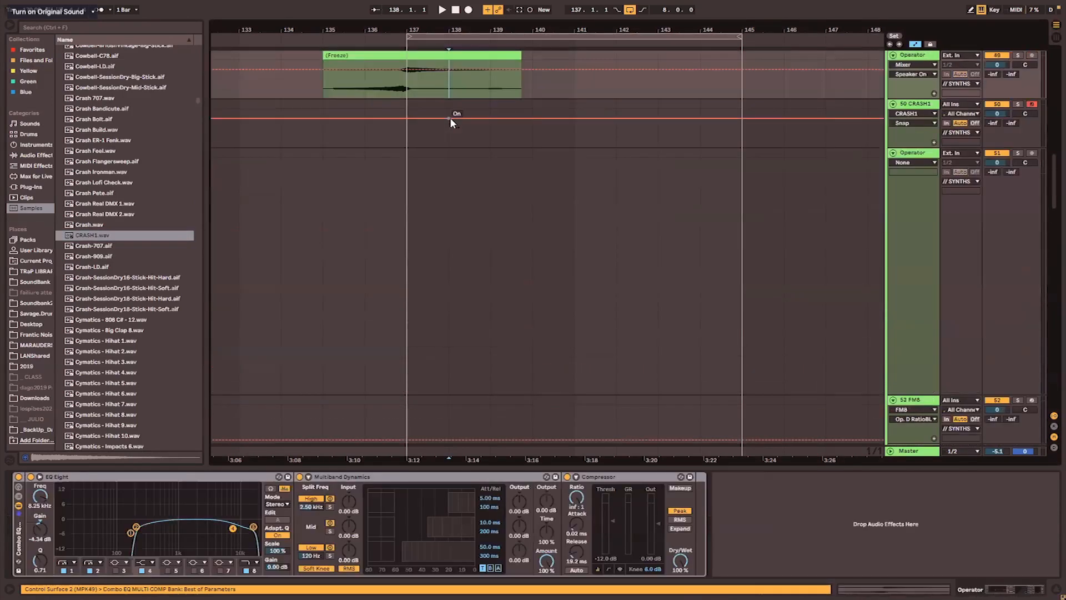
{"action": "key", "text": "Up"}
{"action": "key", "text": "Up"}
{"action": "key", "text": "Up"}
{"action": "key", "text": "Up"}
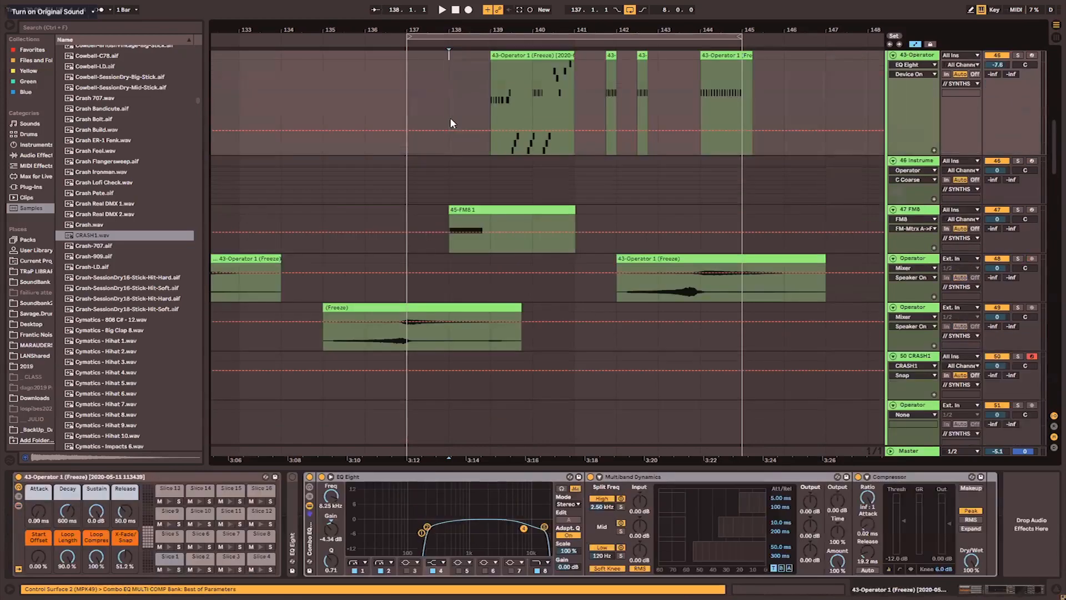
{"action": "key", "text": "Up"}
{"action": "key", "text": "Up"}
{"action": "key", "text": "Up"}
{"action": "key", "text": "Up"}
{"action": "key", "text": "Up"}
{"action": "key", "text": "Up"}
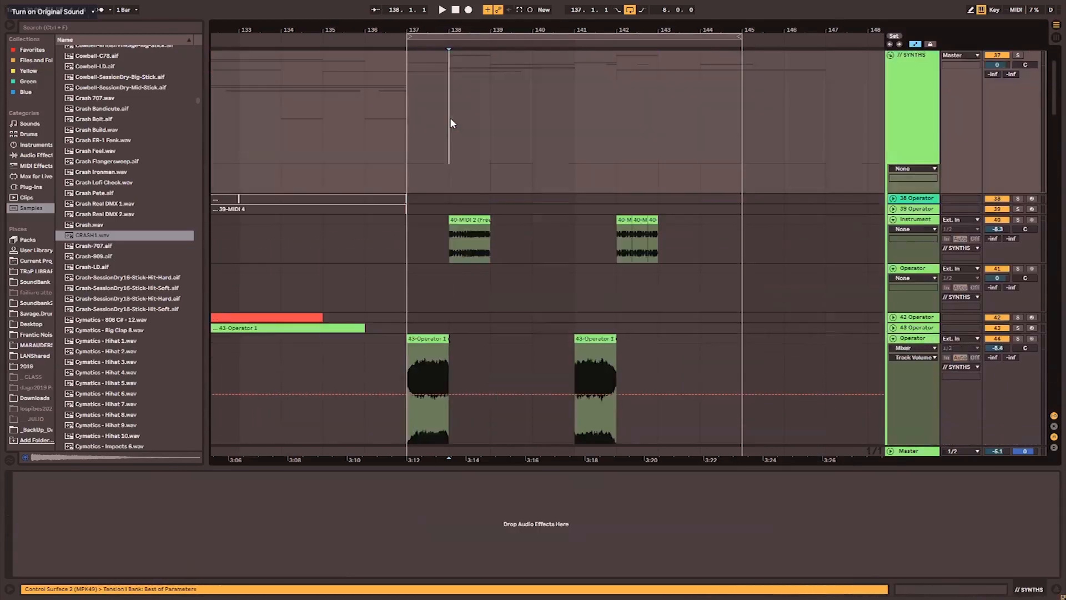
{"action": "key", "text": "Up"}
{"action": "key", "text": "Up"}
{"action": "scroll", "coordinate": [450, 118], "scroll_direction": "down", "scroll_amount": 10}
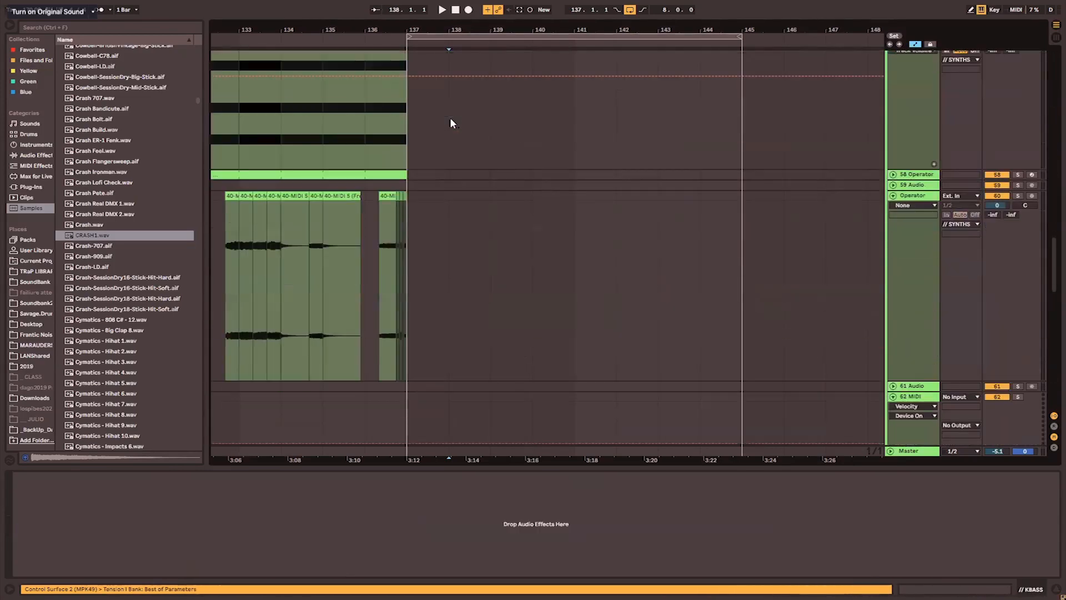
{"action": "scroll", "coordinate": [449, 118], "scroll_direction": "down", "scroll_amount": 5}
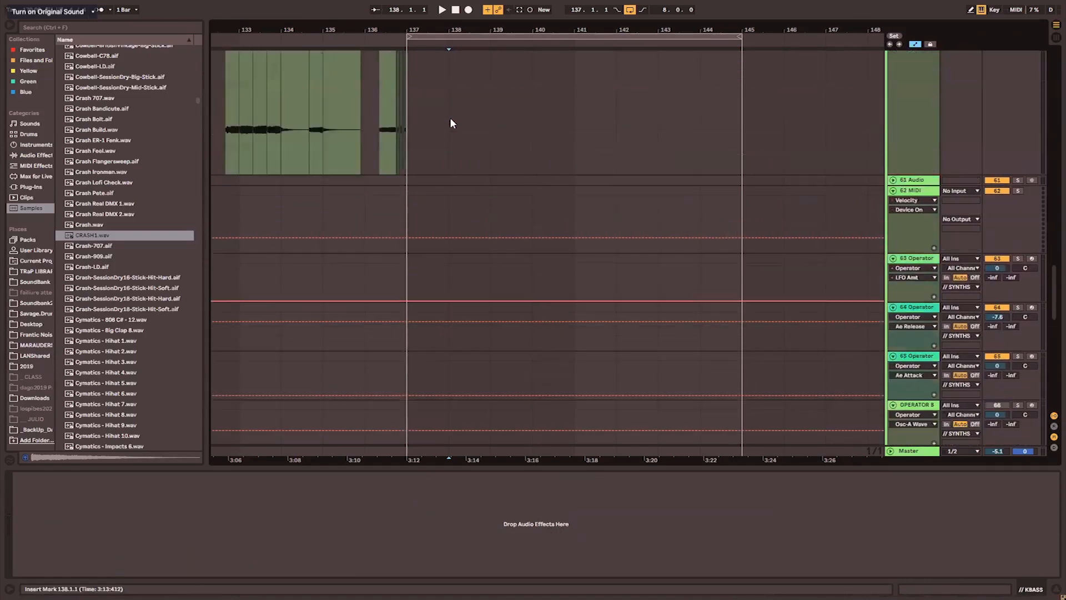
{"action": "scroll", "coordinate": [458, 118], "scroll_direction": "up", "scroll_amount": 2}
{"action": "left_click", "coordinate": [921, 264]}
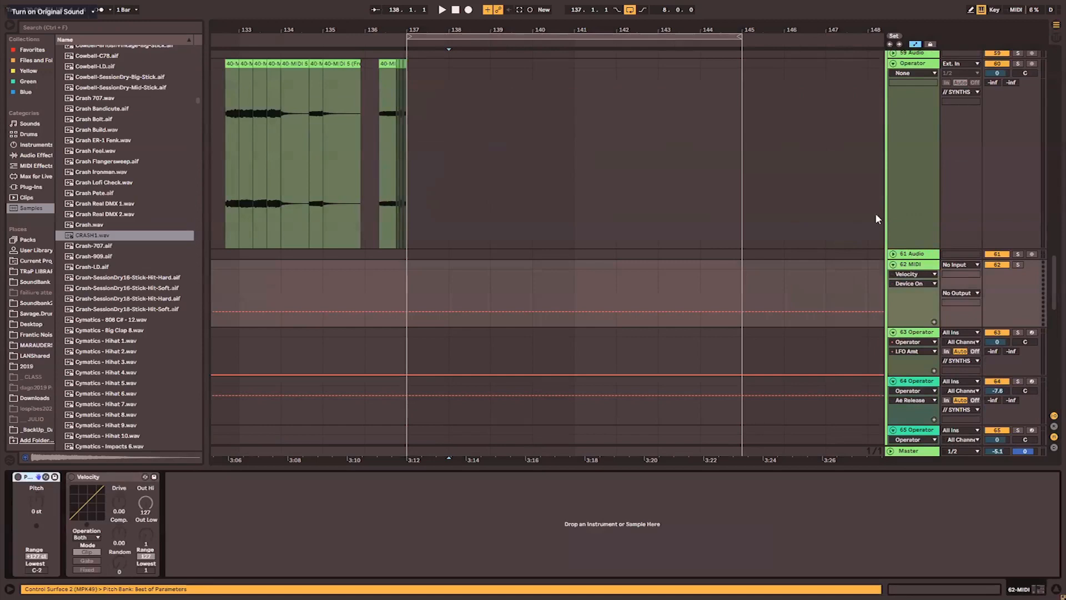
Leave full-screen mode and undo the added breakpoint and the CRASH1 device insertion.
{"action": "key", "text": "F11"}
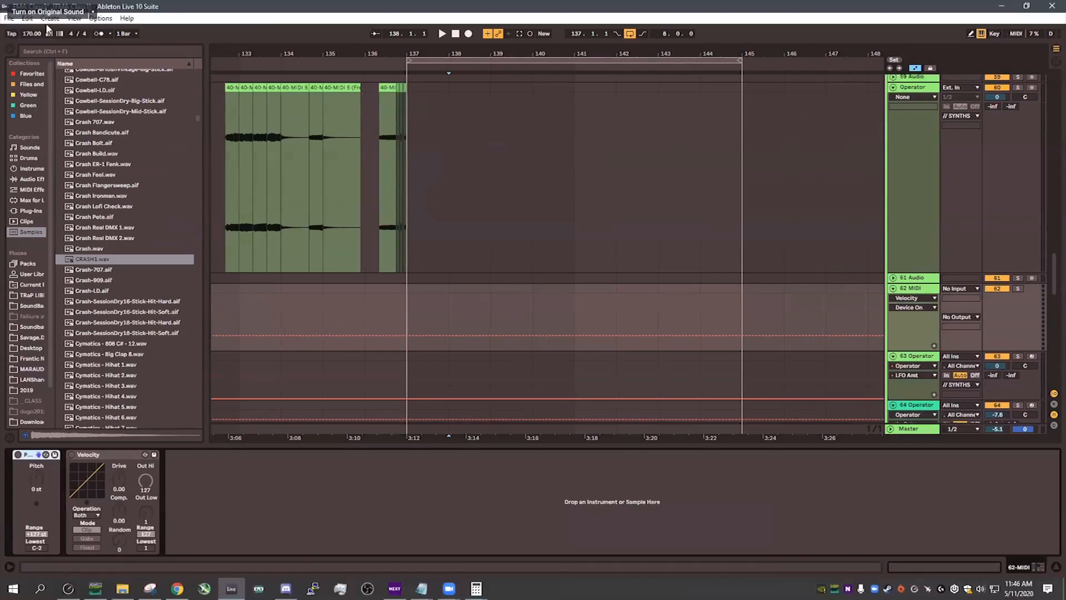
{"action": "left_click", "coordinate": [27, 18]}
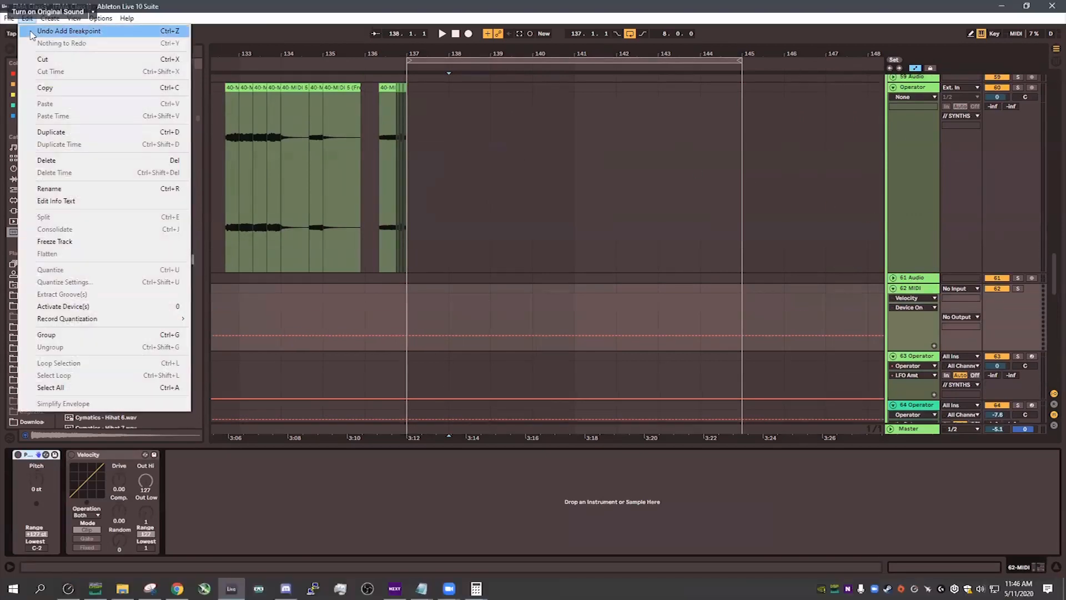
{"action": "left_click", "coordinate": [32, 34]}
{"action": "left_click", "coordinate": [28, 19]}
{"action": "left_click", "coordinate": [32, 32]}
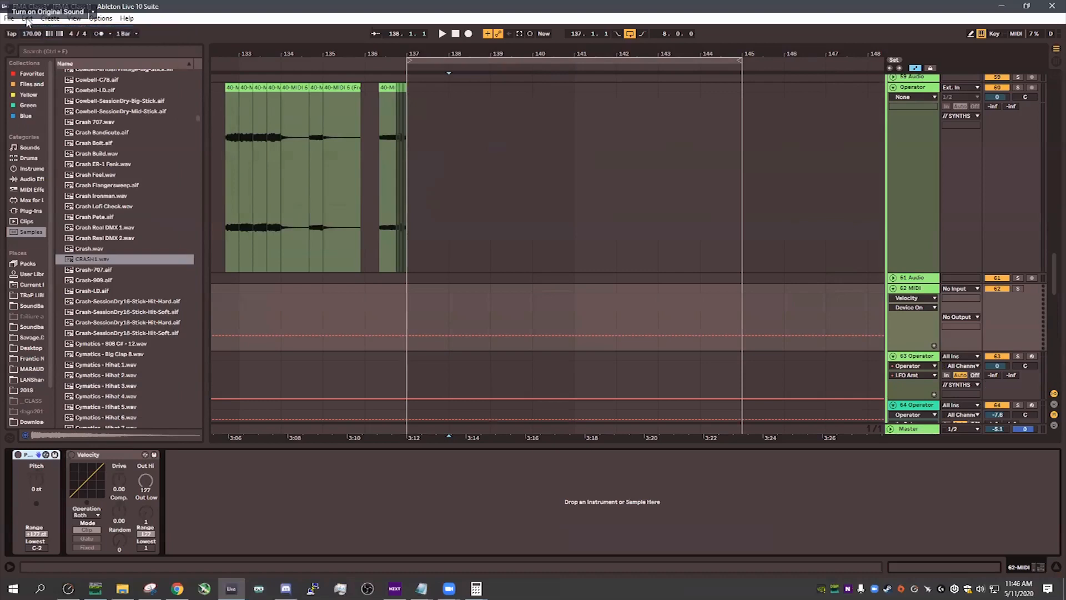
{"action": "left_click", "coordinate": [27, 18]}
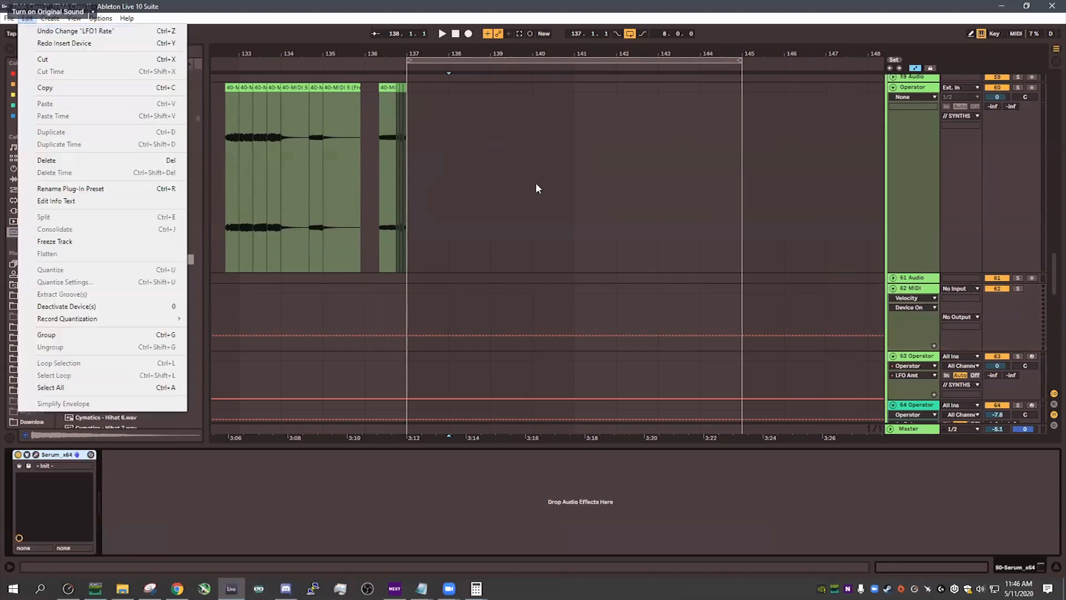
{"action": "left_click", "coordinate": [537, 189]}
Collapse the expanded Spectrum display beneath the arrangement.
{"action": "scroll", "coordinate": [482, 148], "scroll_direction": "up", "scroll_amount": 10}
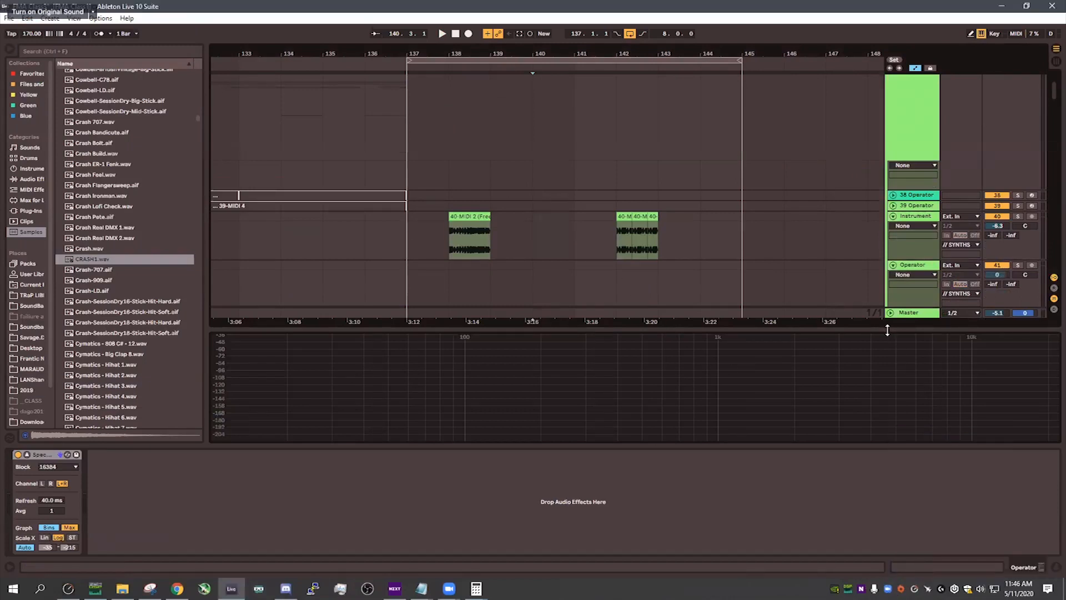
{"action": "left_click_drag", "start_coordinate": [887, 330], "coordinate": [836, 440]}
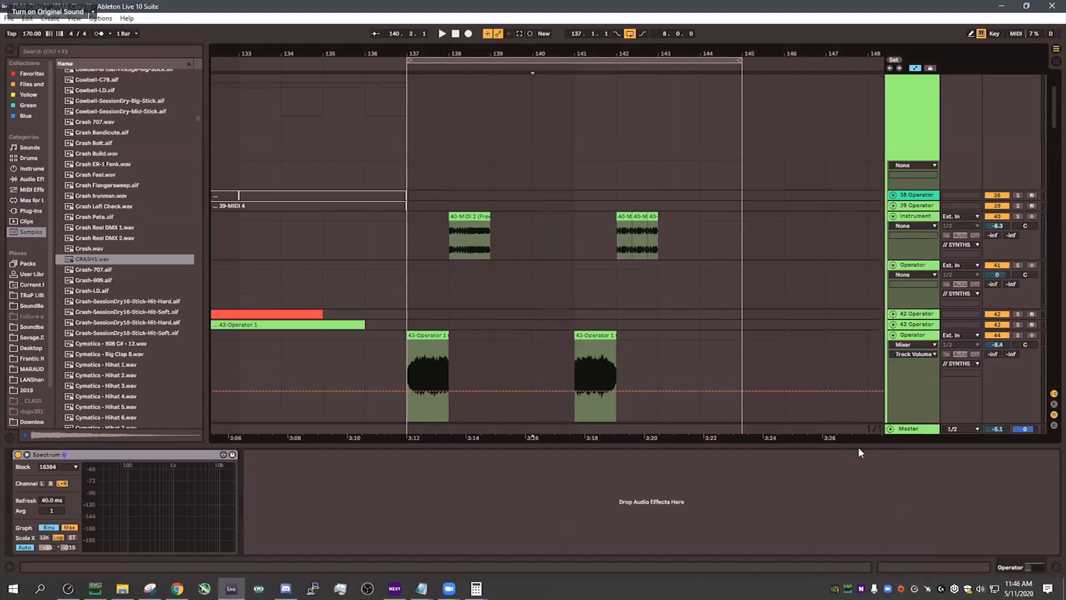
{"action": "key", "text": "ctrl+alt+l"}
Select the 50 Serum track and open its Serum plug-in window.
{"action": "left_click_drag", "start_coordinate": [1053, 154], "coordinate": [1055, 233]}
{"action": "left_click", "coordinate": [915, 276]}
{"action": "double_click", "coordinate": [912, 291]}
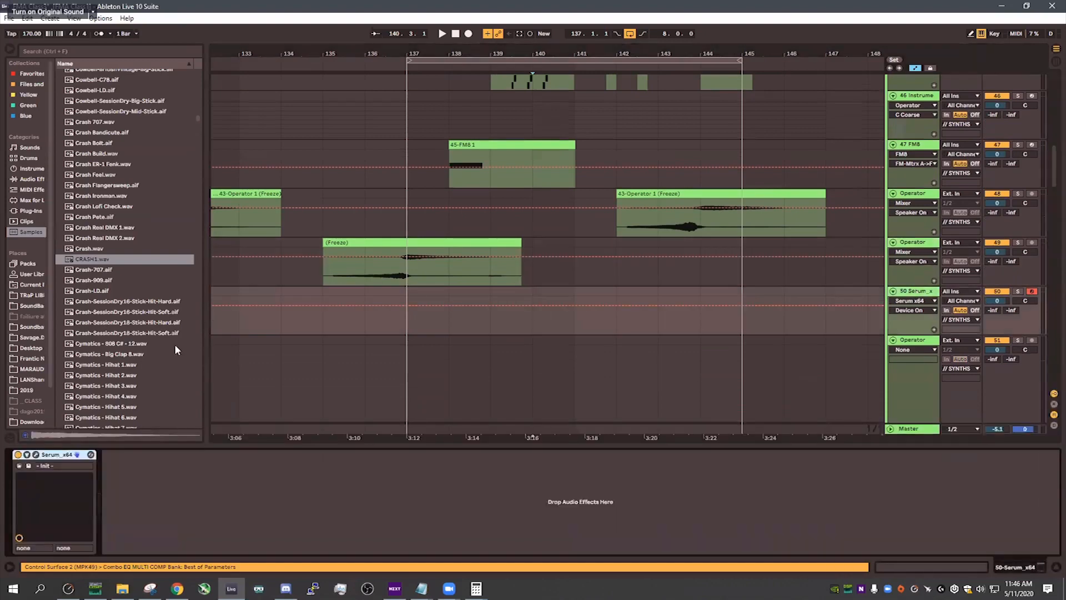
{"action": "left_click", "coordinate": [36, 454]}
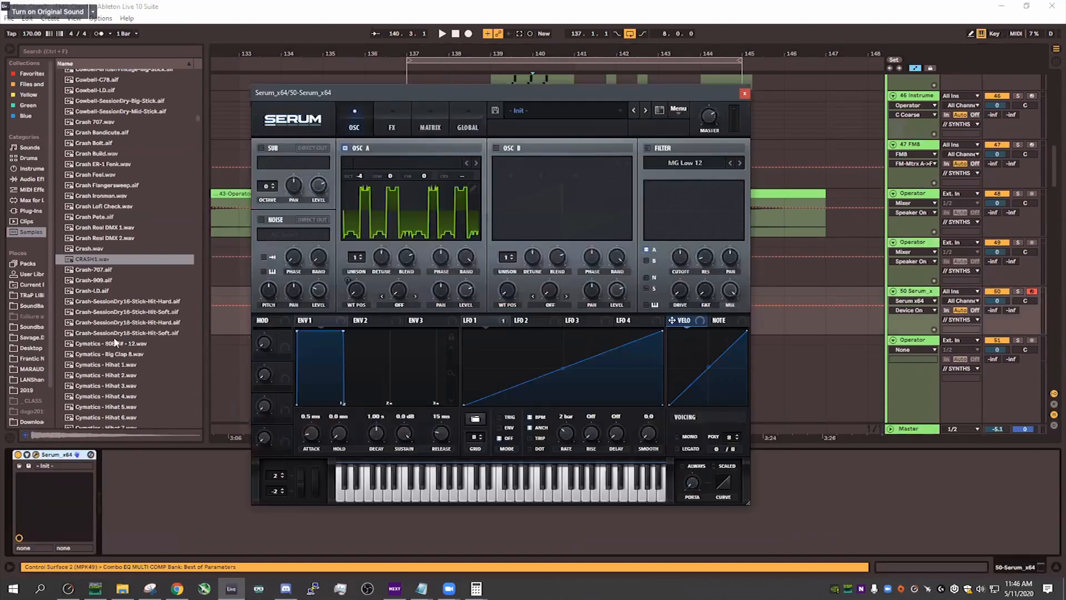
Audition samples further down the Samples list as far as Dolak-85bpm.aif.
{"action": "left_click", "coordinate": [116, 333]}
{"action": "scroll", "coordinate": [115, 333], "scroll_direction": "down", "scroll_amount": 3}
{"action": "left_click", "coordinate": [114, 332]}
{"action": "scroll", "coordinate": [115, 332], "scroll_direction": "down", "scroll_amount": 4}
{"action": "left_click", "coordinate": [114, 331]}
{"action": "scroll", "coordinate": [114, 332], "scroll_direction": "down", "scroll_amount": 2}
{"action": "left_click", "coordinate": [114, 331]}
{"action": "scroll", "coordinate": [116, 334], "scroll_direction": "down", "scroll_amount": 3}
{"action": "left_click", "coordinate": [118, 336]}
{"action": "scroll", "coordinate": [118, 337], "scroll_direction": "down", "scroll_amount": 2}
{"action": "left_click", "coordinate": [117, 336]}
{"action": "scroll", "coordinate": [117, 337], "scroll_direction": "down", "scroll_amount": 5}
{"action": "left_click", "coordinate": [118, 339]}
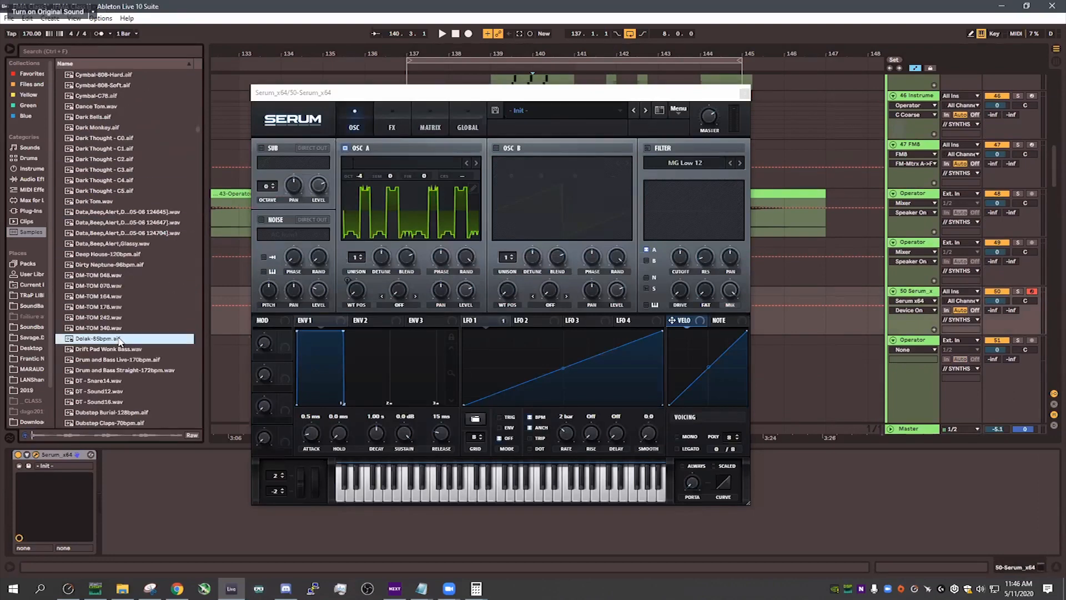
Audition the Data,Beep,Alert samples and continue down to Dirty Neptune-96bpm.aif.
{"action": "left_click", "coordinate": [113, 233]}
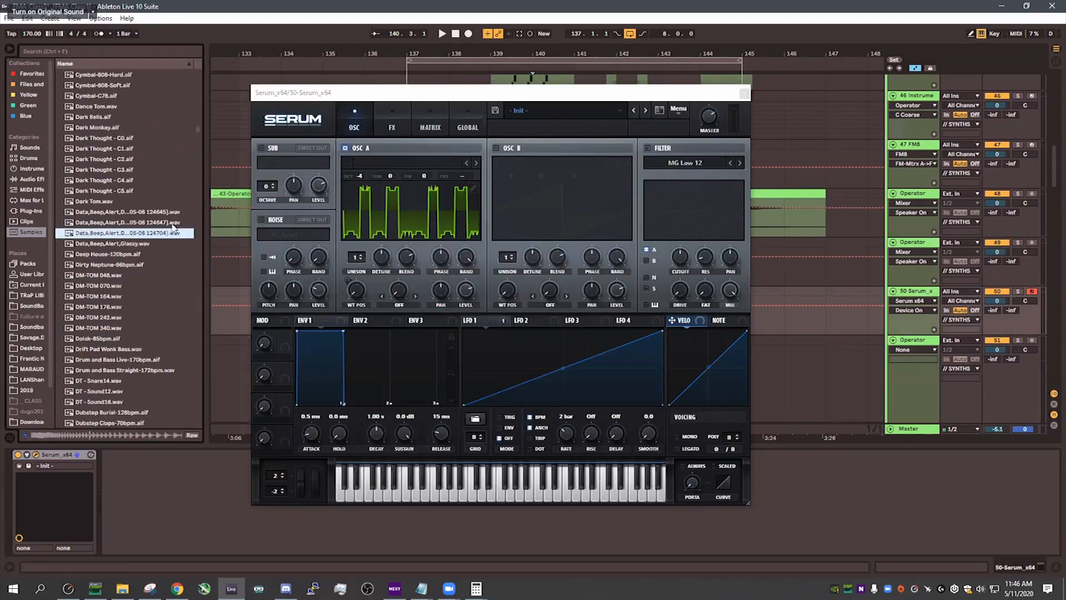
{"action": "left_click", "coordinate": [131, 223]}
{"action": "left_click", "coordinate": [127, 213]}
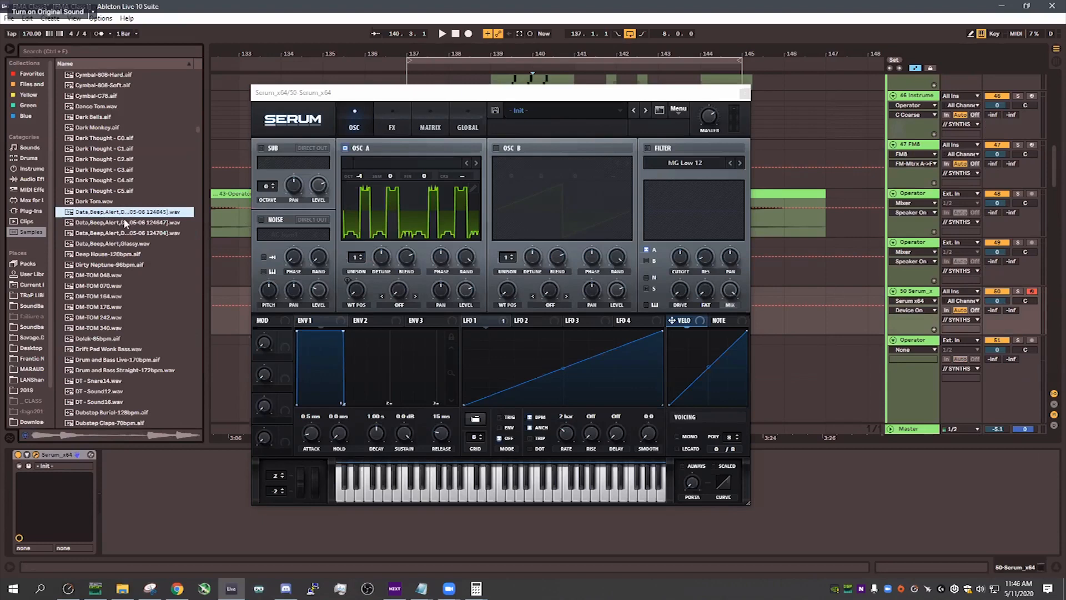
{"action": "left_click", "coordinate": [127, 221]}
{"action": "left_click", "coordinate": [124, 234]}
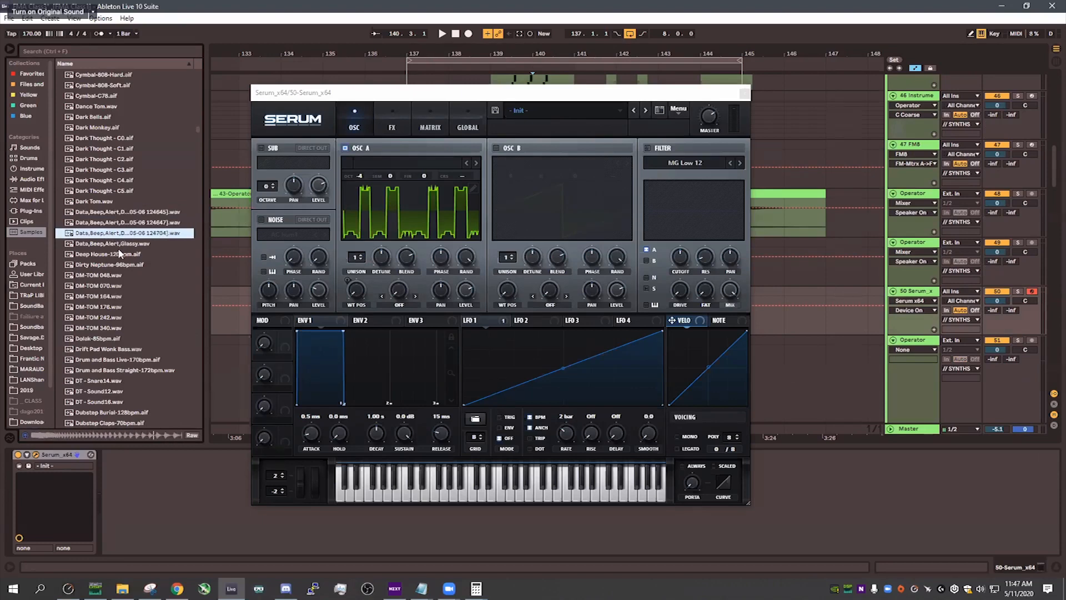
{"action": "key", "text": "Down"}
{"action": "key", "text": "Down"}
{"action": "key", "text": "Down"}
{"action": "key", "text": "Down"}
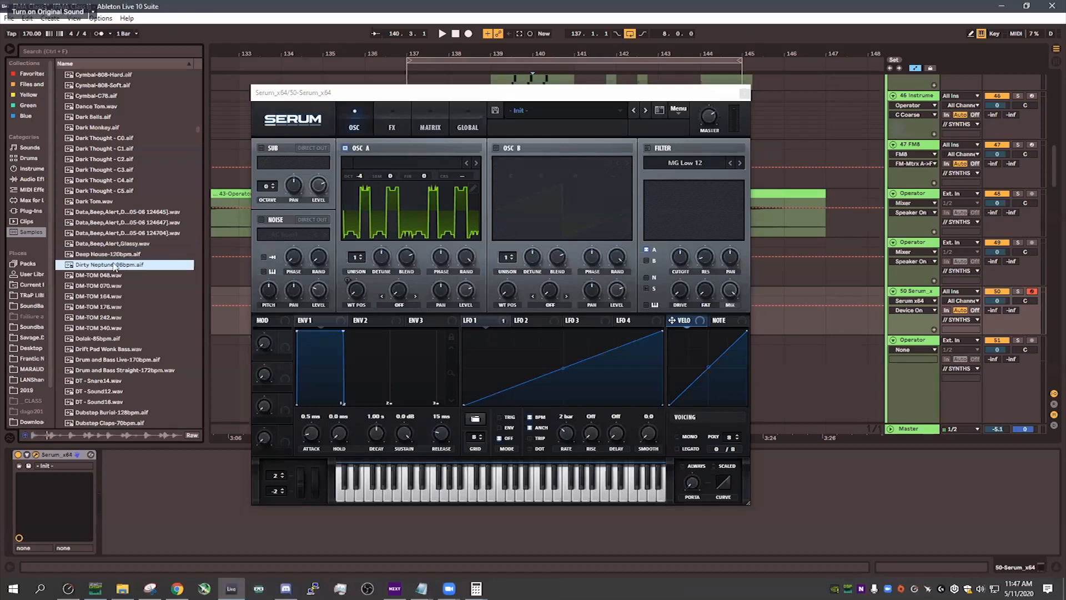
Audition the Drum and Bass loops and the DT - Sound12.wav sample.
{"action": "scroll", "coordinate": [122, 301], "scroll_direction": "down", "scroll_amount": 3}
{"action": "left_click", "coordinate": [128, 314]}
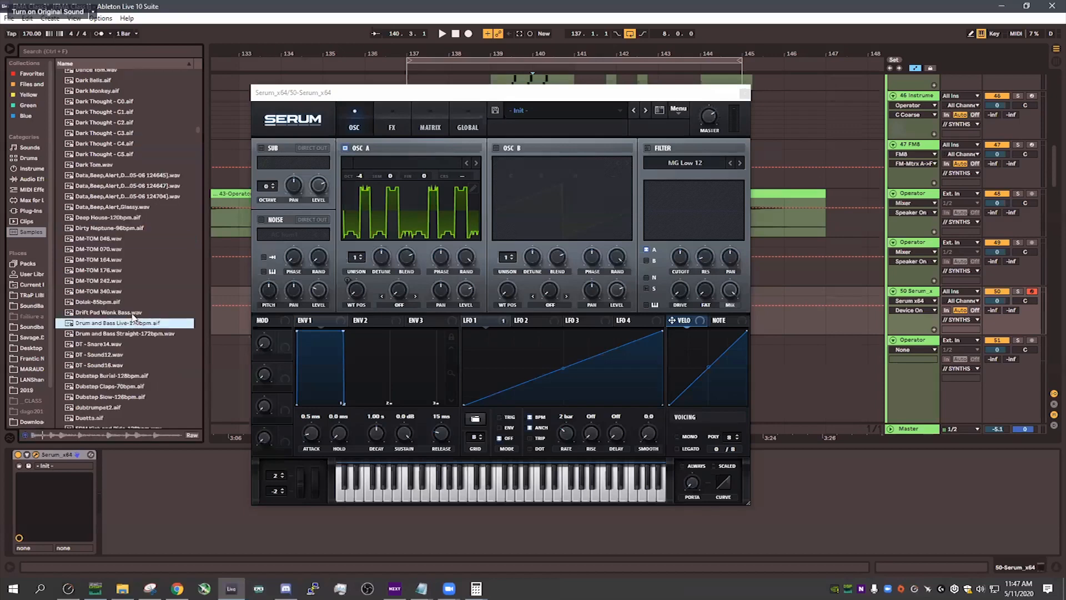
{"action": "left_click", "coordinate": [134, 333]}
{"action": "left_click", "coordinate": [128, 354]}
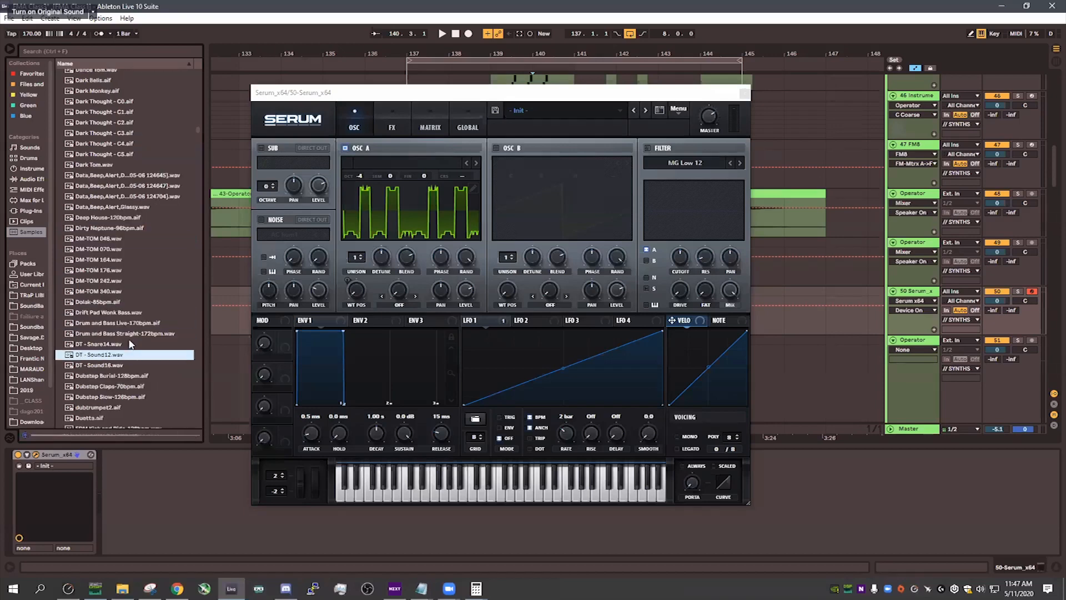
Open oscillator A's wavetable editor and import DT - Sound12.wav with the FFT 1024 option.
{"action": "scroll", "coordinate": [135, 322], "scroll_direction": "down", "scroll_amount": 3}
{"action": "left_click", "coordinate": [473, 188]}
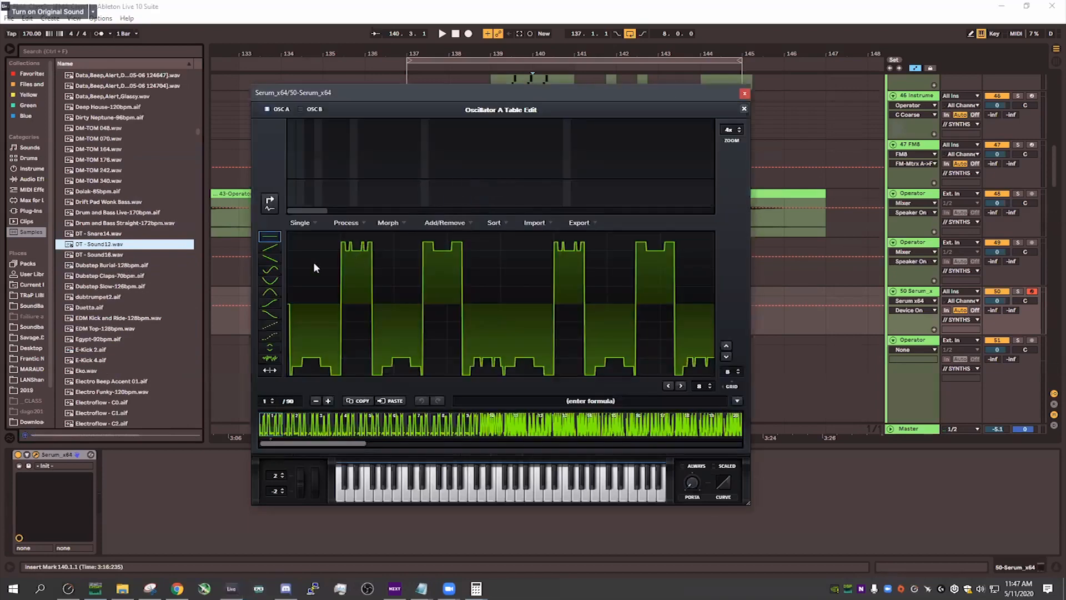
{"action": "left_click_drag", "start_coordinate": [447, 312], "coordinate": [550, 358]}
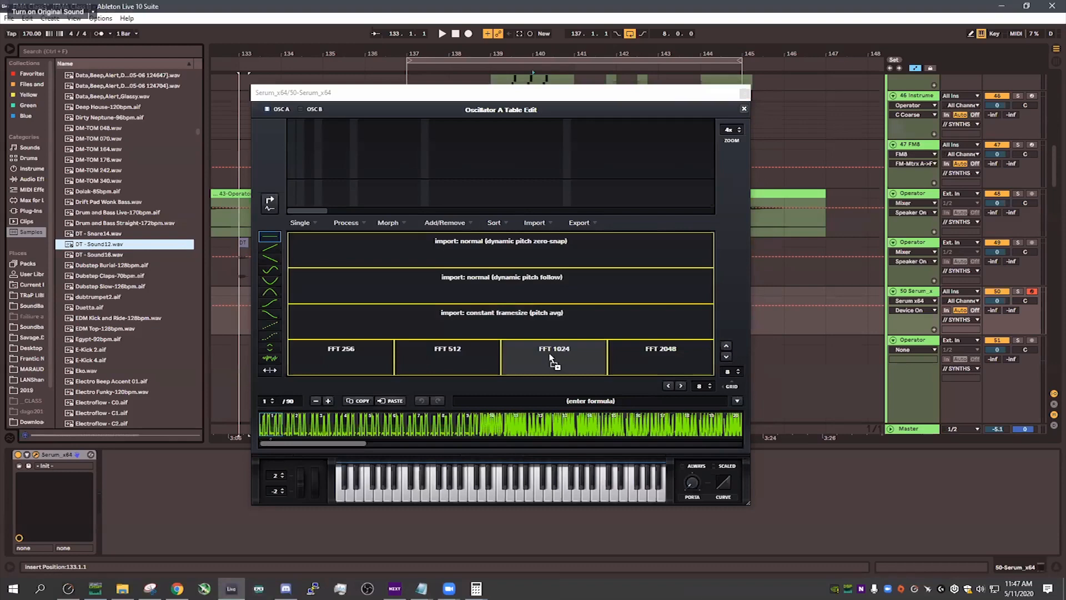
{"action": "left_click_drag", "start_coordinate": [550, 358], "coordinate": [550, 357]}
{"action": "left_click_drag", "start_coordinate": [550, 360], "coordinate": [550, 359]}
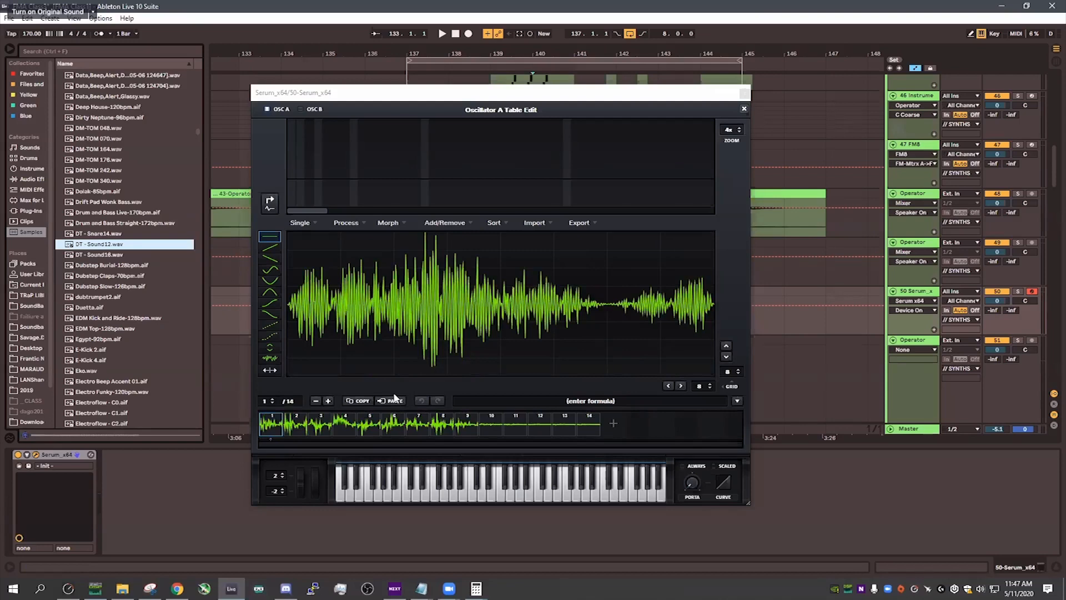
Inspect individual frames of the imported wavetable and replay the DT - Sound12.wav sample for comparison.
{"action": "left_click", "coordinate": [295, 426]}
{"action": "left_click", "coordinate": [582, 422]}
{"action": "left_click", "coordinate": [560, 423]}
{"action": "left_click", "coordinate": [535, 424]}
{"action": "left_click", "coordinate": [516, 424]}
{"action": "left_click", "coordinate": [490, 426]}
{"action": "left_click", "coordinate": [465, 430]}
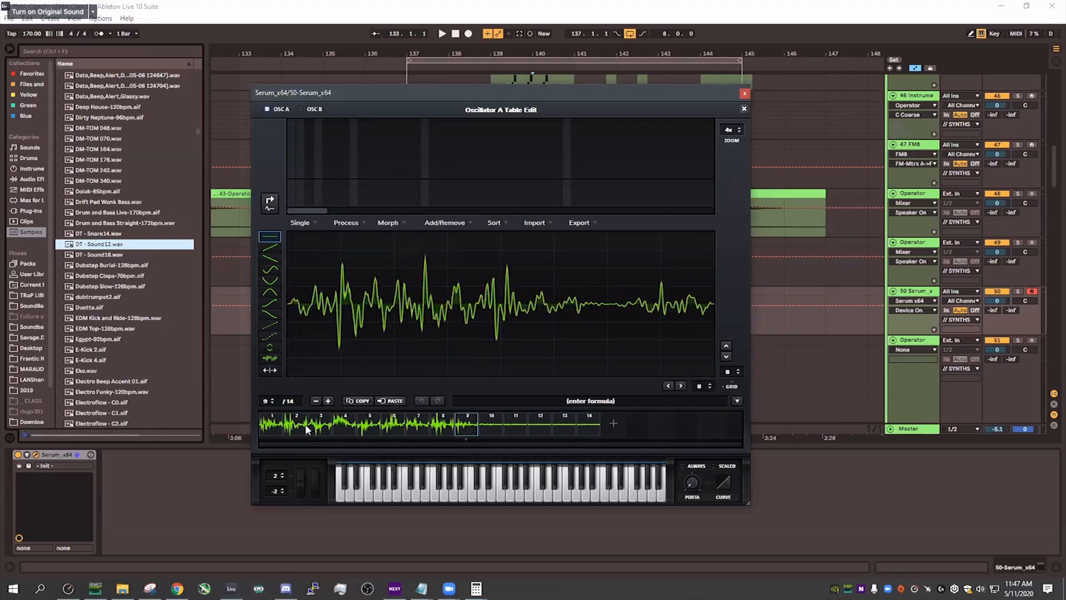
{"action": "left_click", "coordinate": [279, 425]}
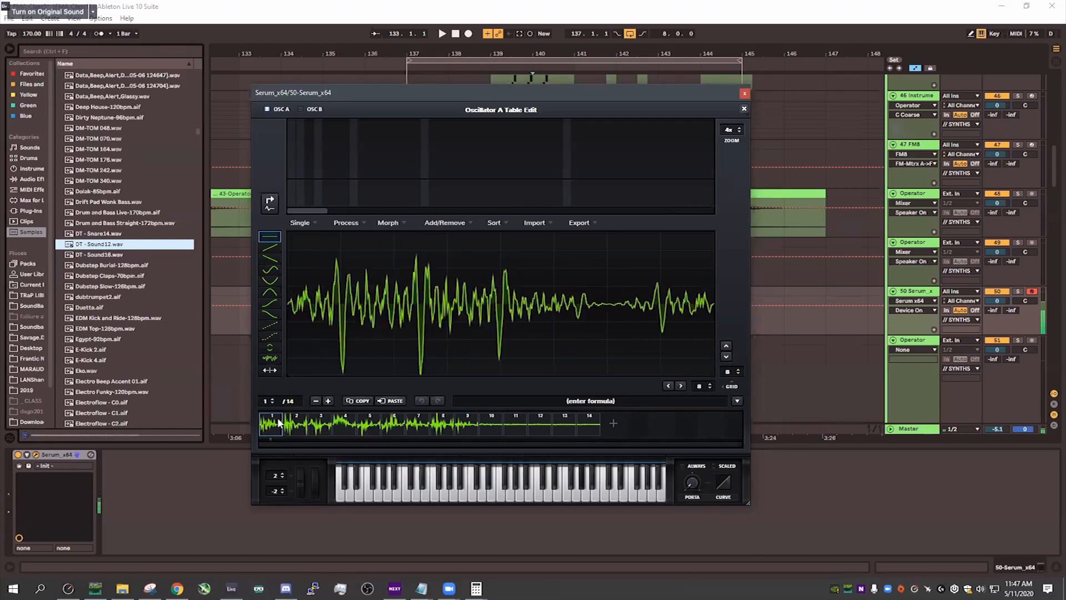
{"action": "key", "text": "Left"}
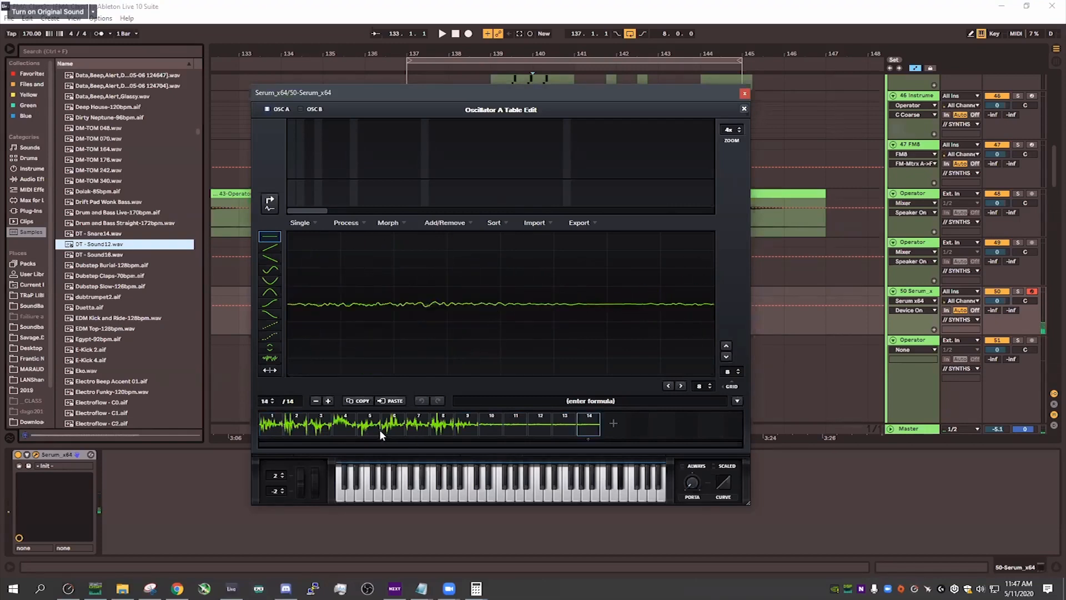
{"action": "left_click", "coordinate": [105, 237]}
{"action": "left_click", "coordinate": [105, 246]}
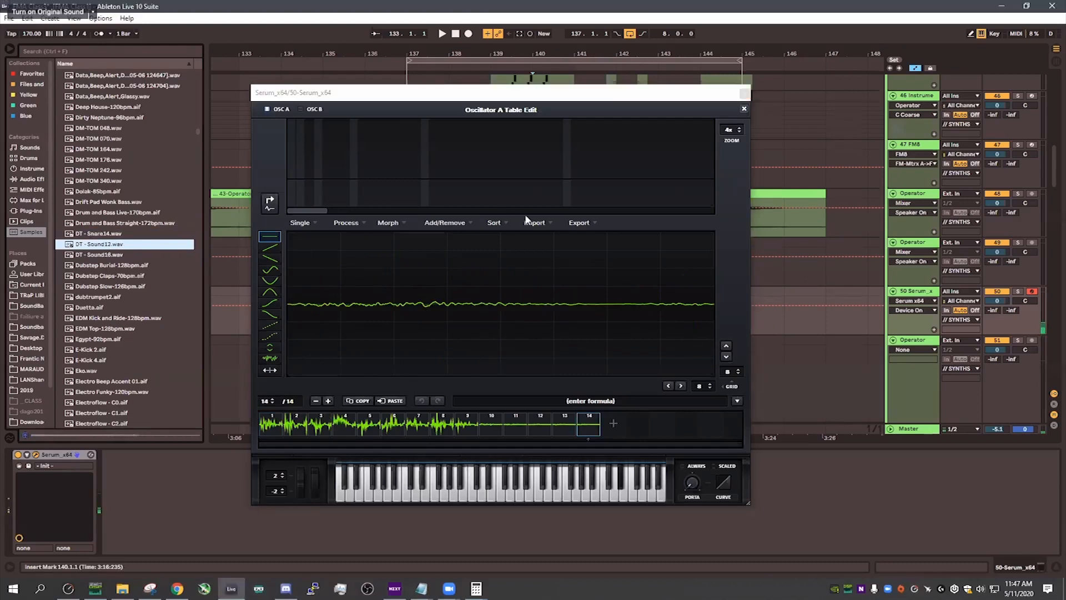
Go back through the early wavetable frames to frame 1 and return to the oscillator view.
{"action": "left_click", "coordinate": [358, 425]}
{"action": "left_click", "coordinate": [336, 428]}
{"action": "left_click", "coordinate": [318, 427]}
{"action": "left_click", "coordinate": [272, 425]}
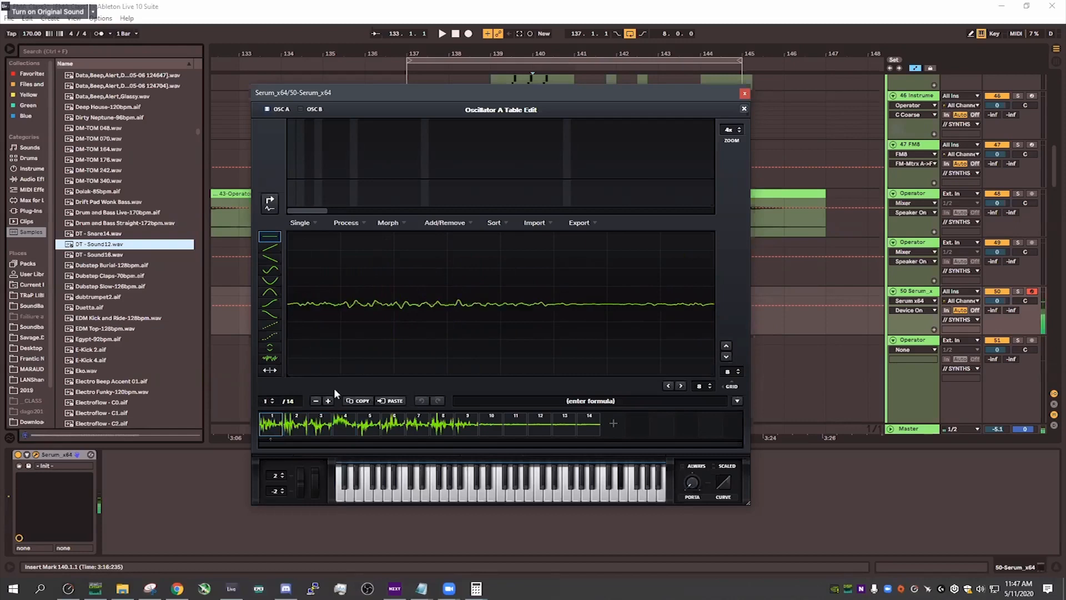
{"action": "left_click", "coordinate": [744, 109]}
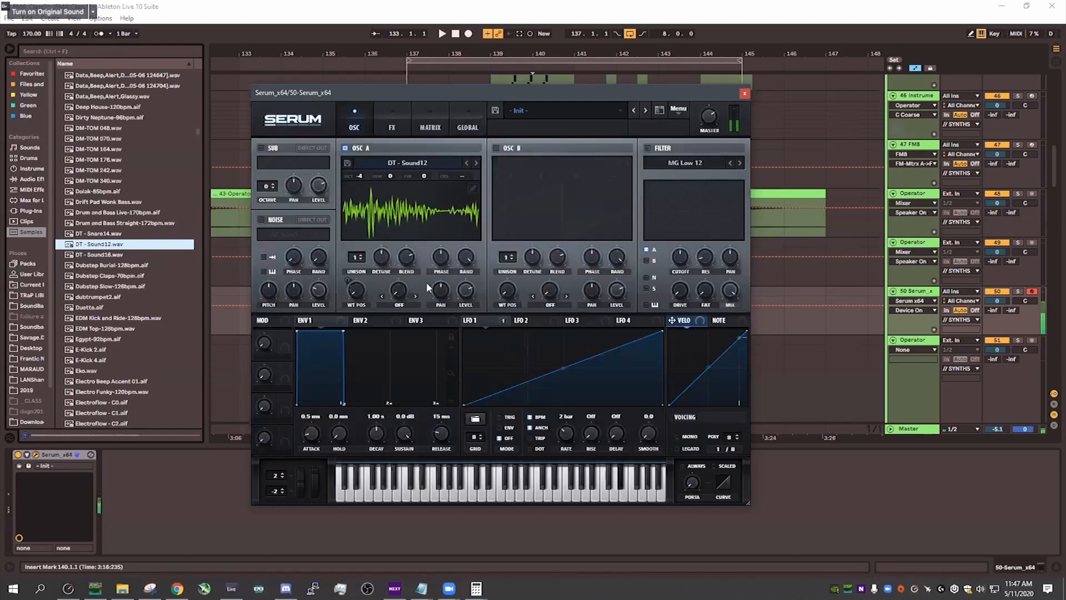
Open oscillator A's wavetable editor and morph the DT - Sound12 frames with Morph - Spectral (zero fund.phase).
{"action": "left_click", "coordinate": [354, 290]}
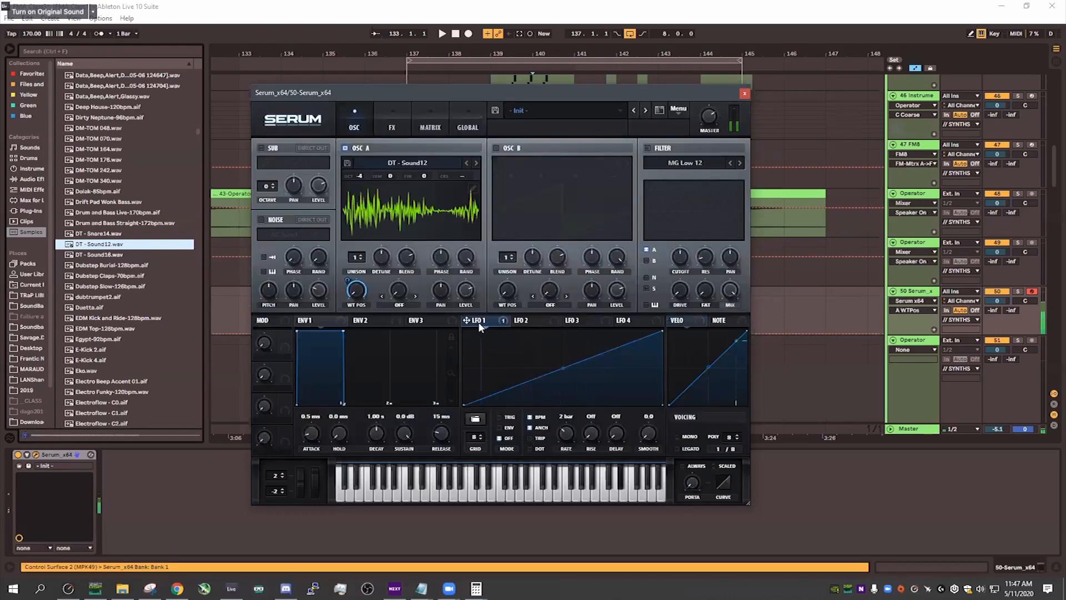
{"action": "left_click", "coordinate": [472, 188]}
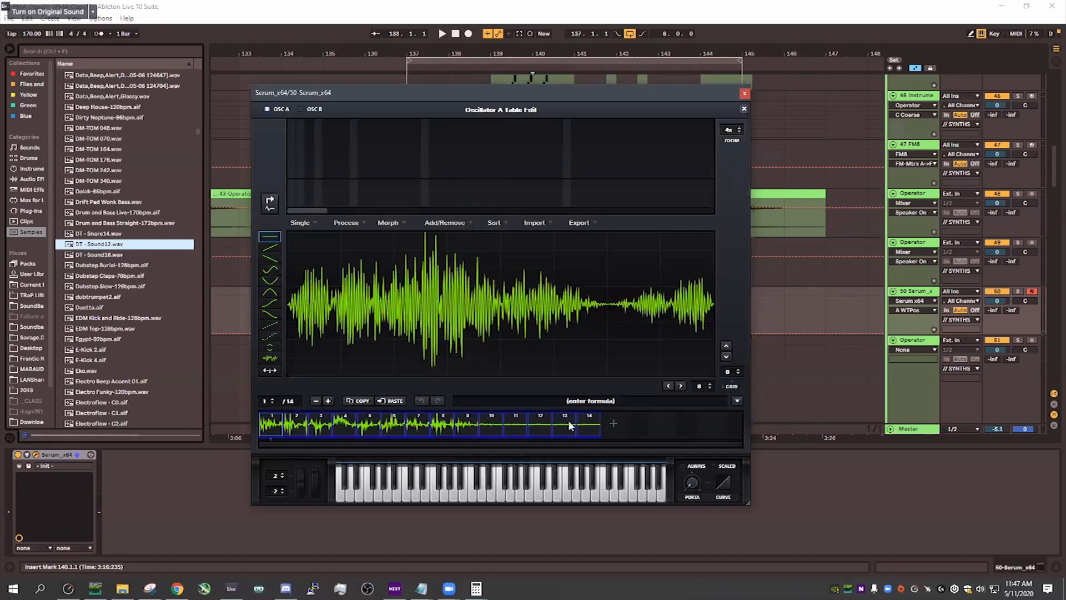
{"action": "left_click", "coordinate": [442, 227]}
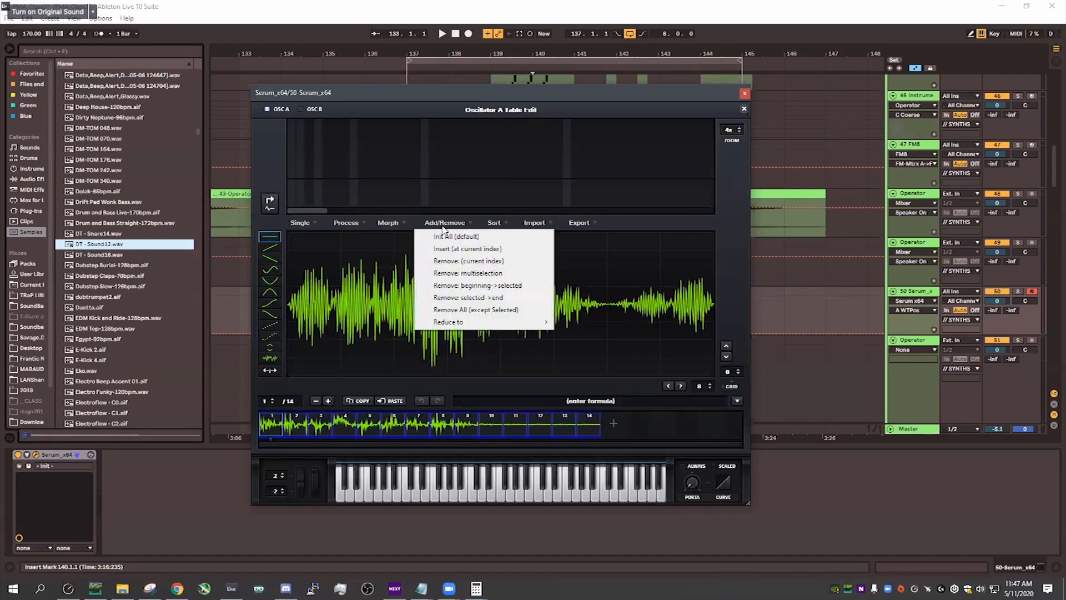
{"action": "left_click", "coordinate": [399, 225]}
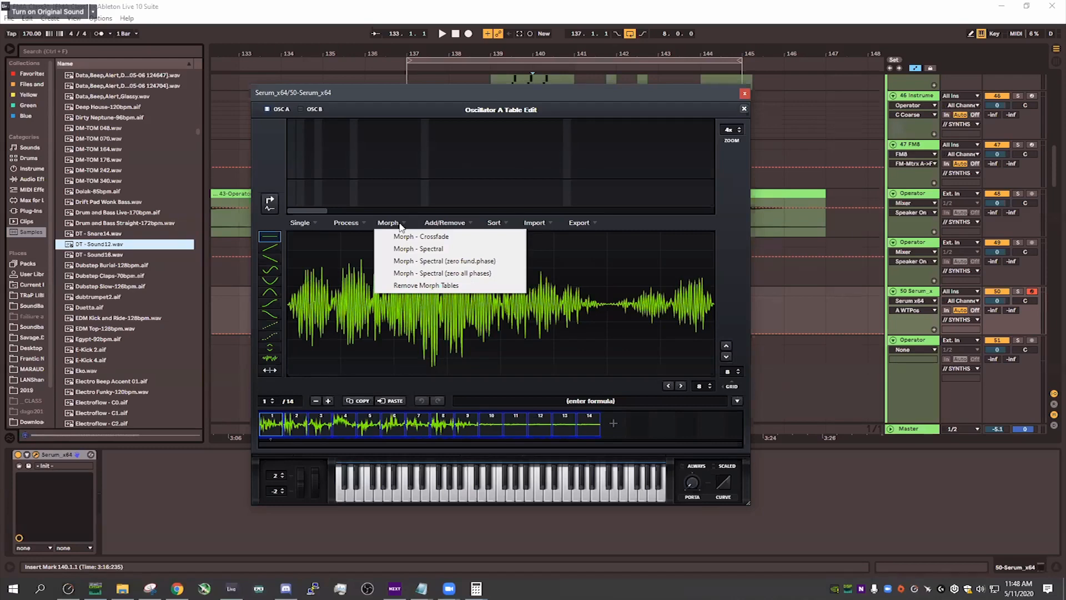
{"action": "left_click", "coordinate": [416, 261]}
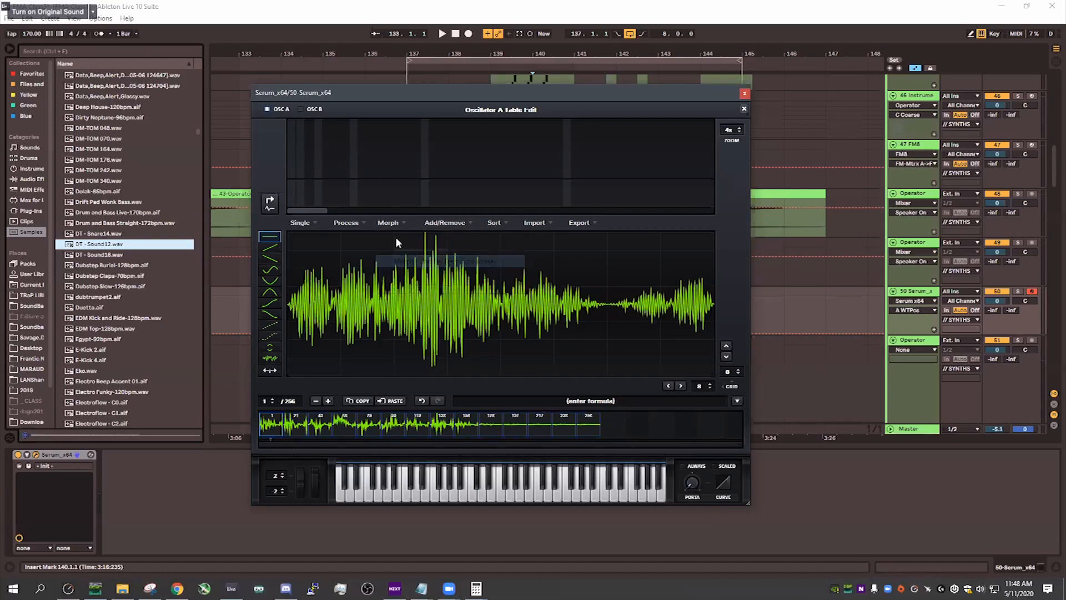
Crossfade the edges of the wavetable frames with X-Fade Edges and normalize them with Normalize each (gained separately).
{"action": "left_click", "coordinate": [582, 424]}
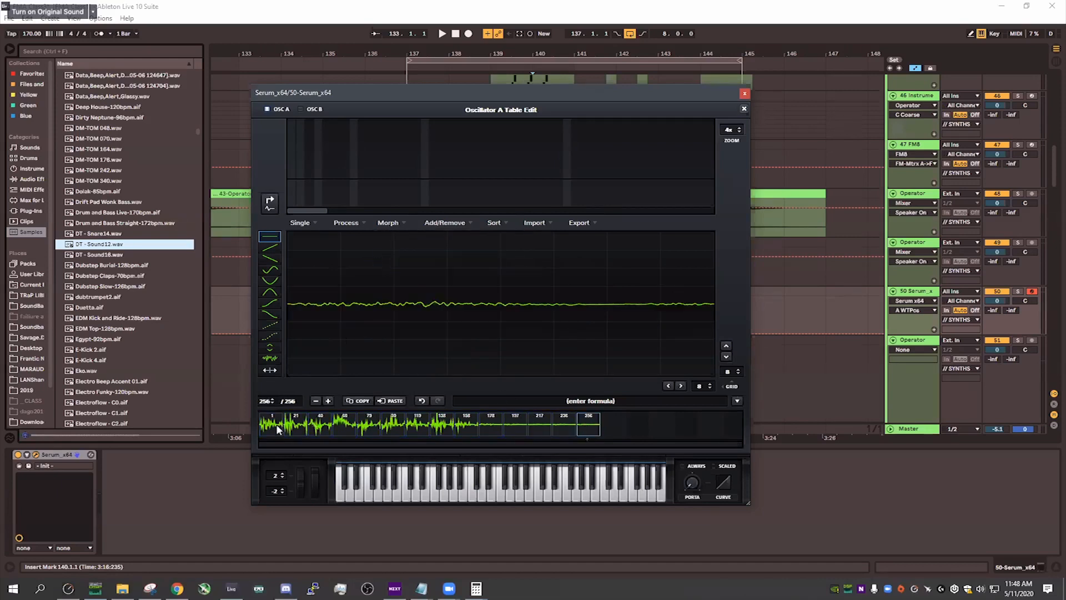
{"action": "left_click", "coordinate": [347, 223]}
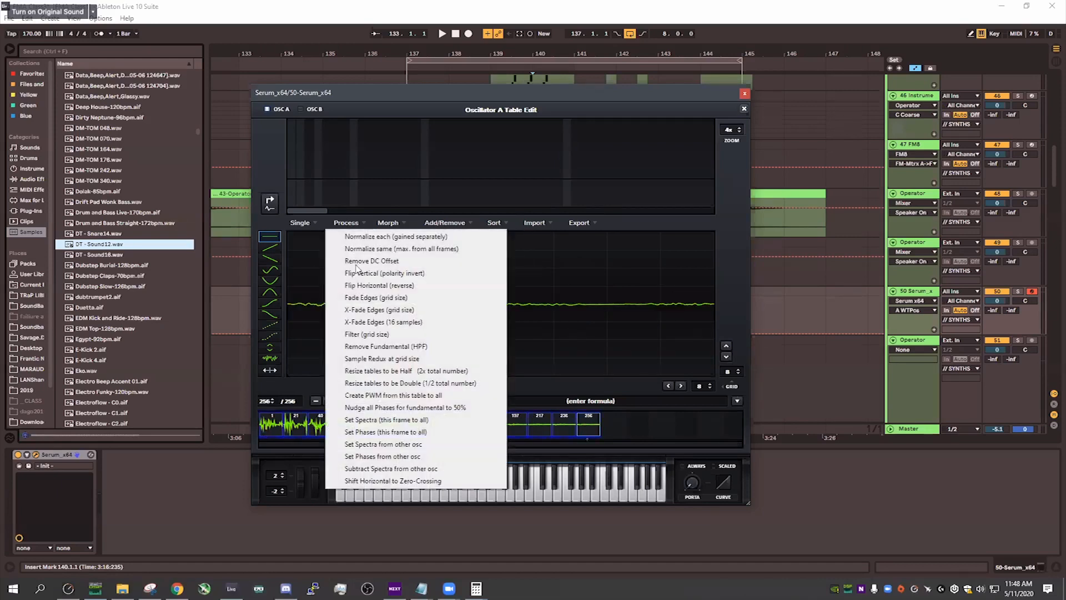
{"action": "left_click", "coordinate": [403, 311]}
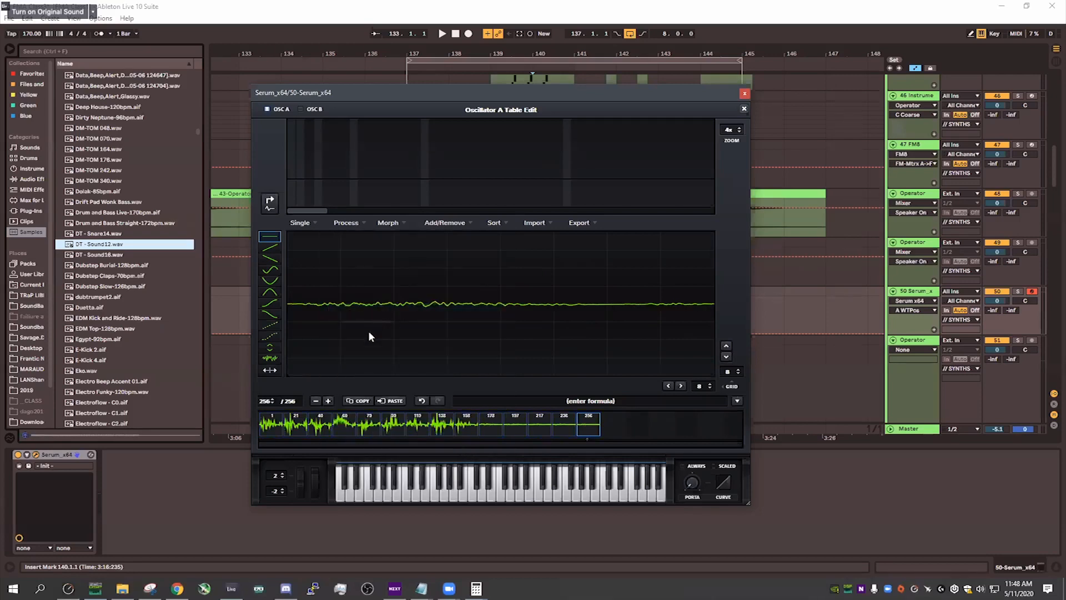
{"action": "left_click", "coordinate": [346, 223]}
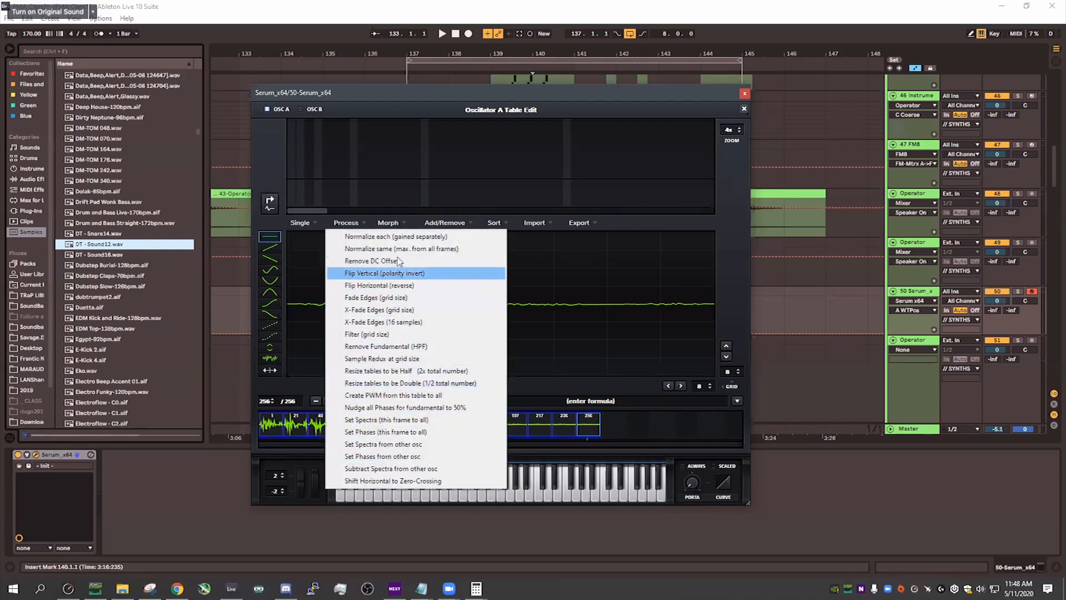
{"action": "left_click", "coordinate": [396, 236]}
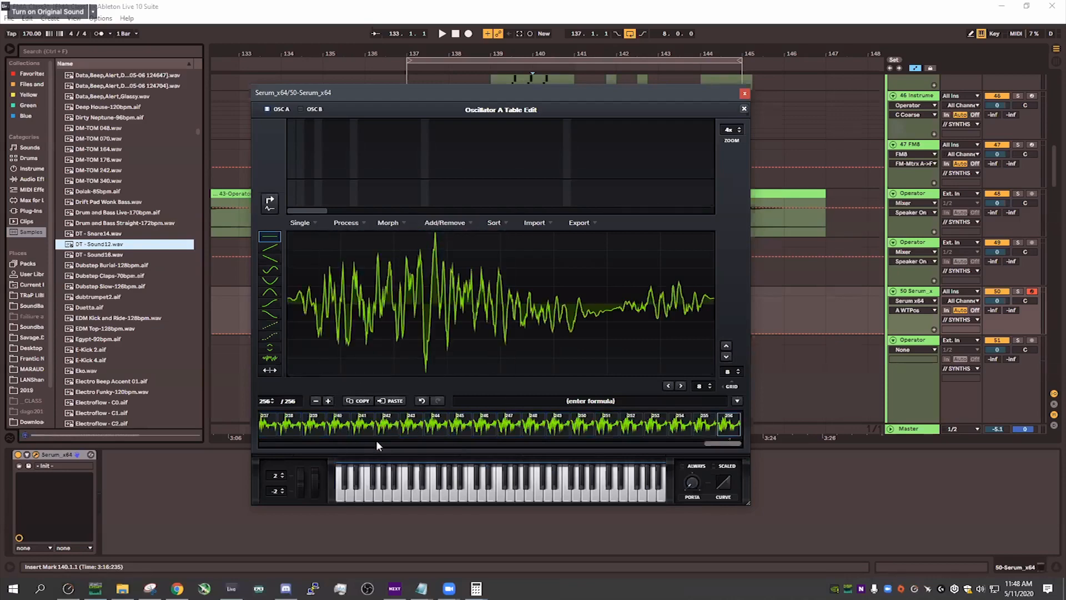
Return to the oscillator view and sweep oscillator A's wavetable position to audition the processed table.
{"action": "left_click_drag", "start_coordinate": [732, 448], "coordinate": [288, 444]}
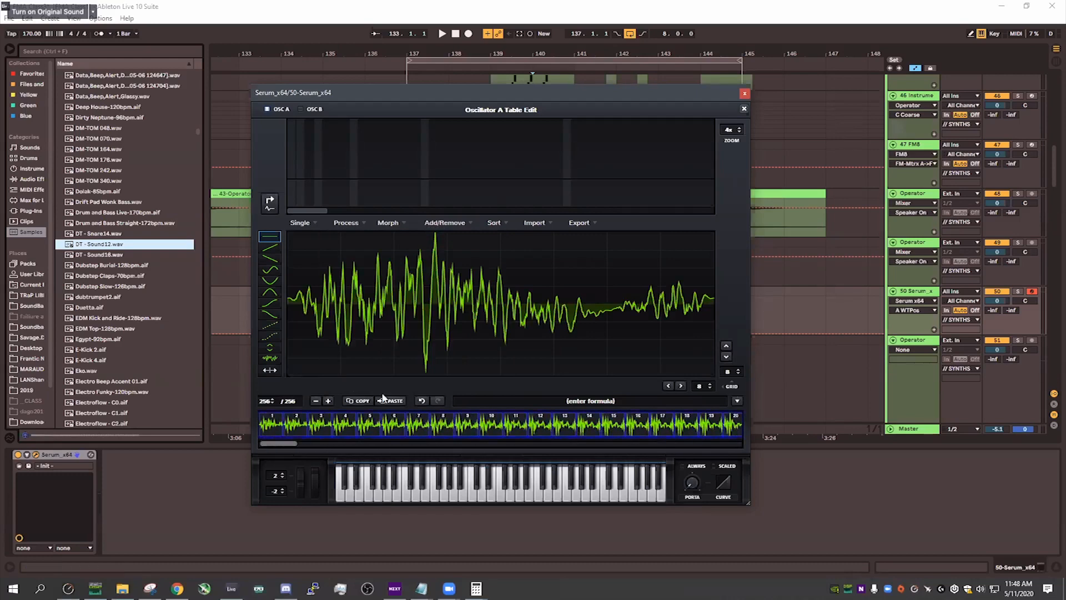
{"action": "left_click", "coordinate": [744, 108]}
{"action": "left_click_drag", "start_coordinate": [356, 302], "coordinate": [375, 439]}
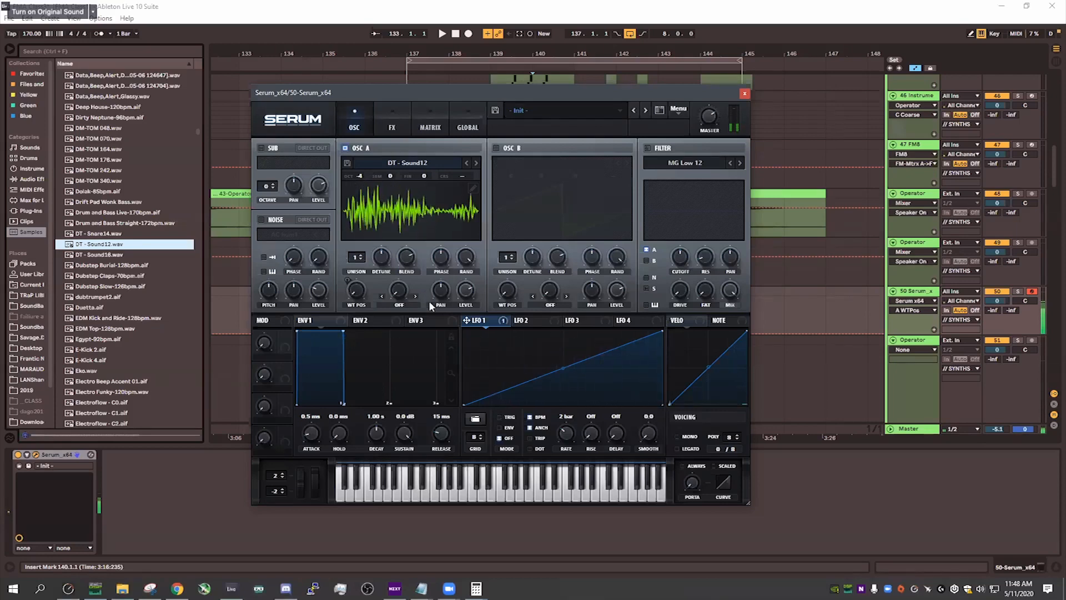
Reopen oscillator A's wavetable editor and select all frames from 1 to 256.
{"action": "left_click", "coordinate": [472, 188]}
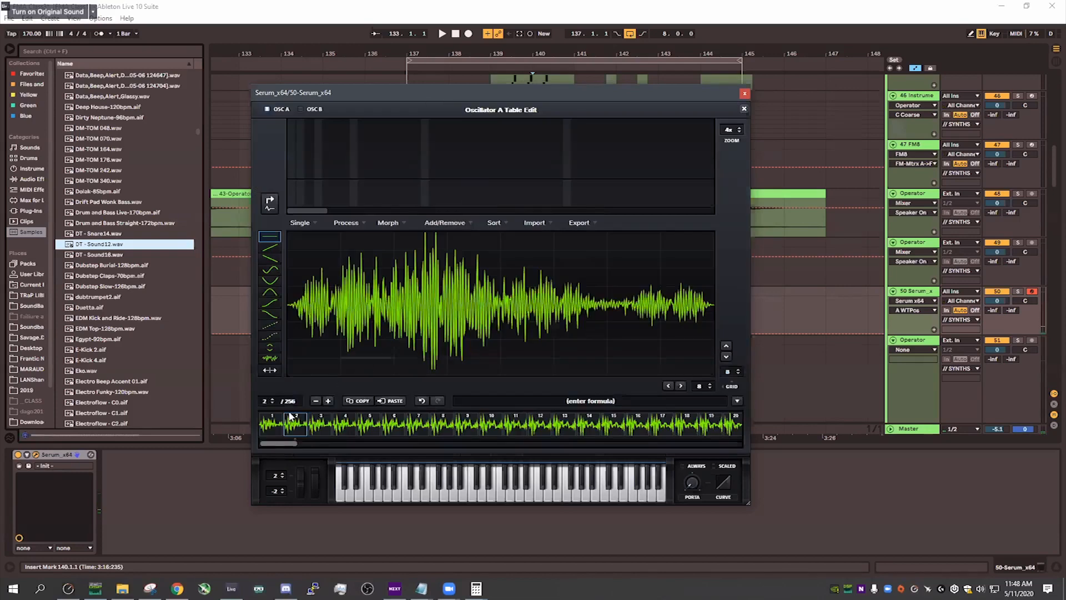
{"action": "left_click", "coordinate": [274, 426]}
{"action": "left_click_drag", "start_coordinate": [280, 443], "coordinate": [751, 435]}
{"action": "left_click", "coordinate": [704, 431], "text": "shift"}
Review the Process, Morph and Add/Remove operations available for the wavetable frames and return to the oscillator view.
{"action": "left_click", "coordinate": [364, 227]}
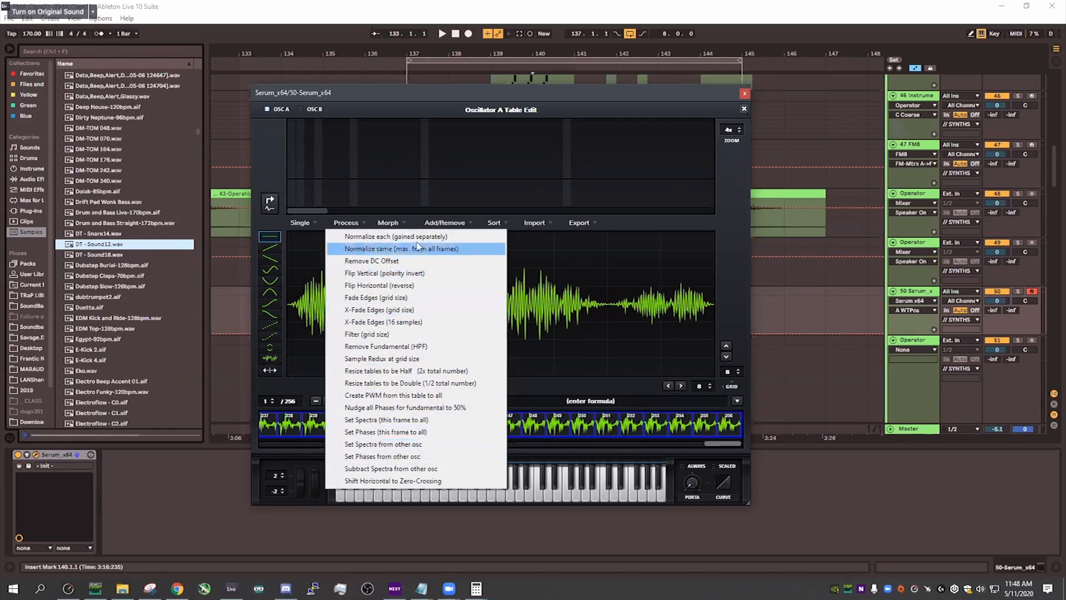
{"action": "left_click", "coordinate": [438, 222]}
{"action": "left_click", "coordinate": [393, 223]}
{"action": "left_click", "coordinate": [358, 226]}
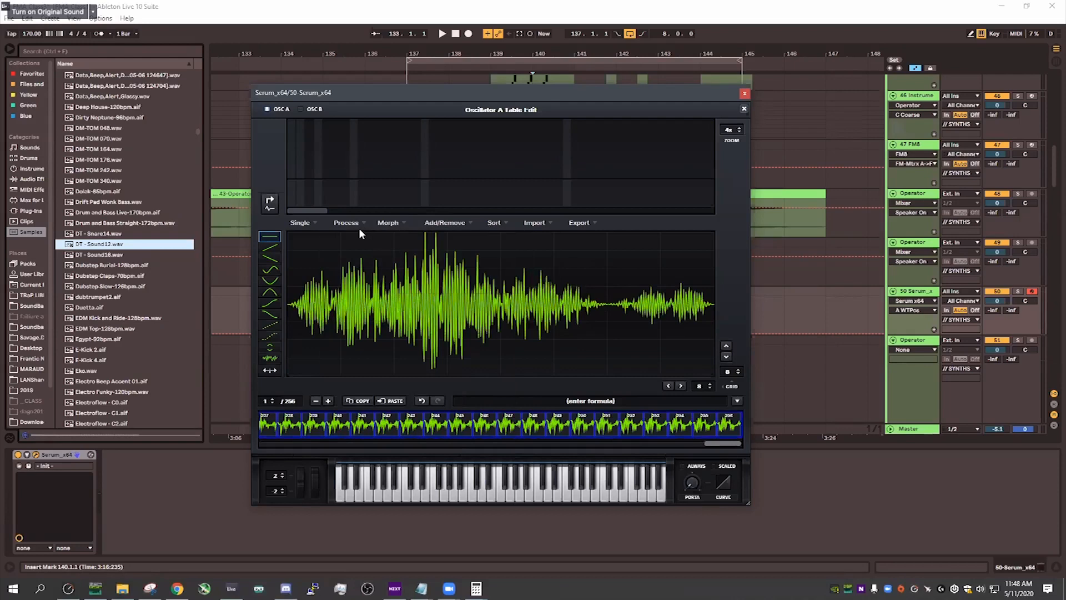
{"action": "left_click", "coordinate": [356, 228]}
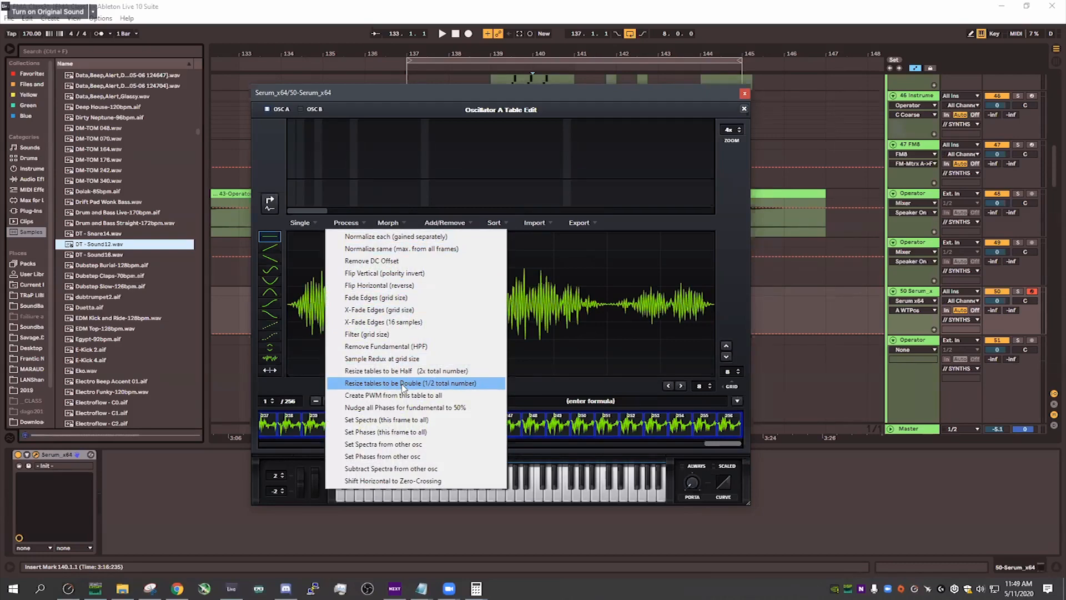
{"action": "left_click", "coordinate": [621, 222]}
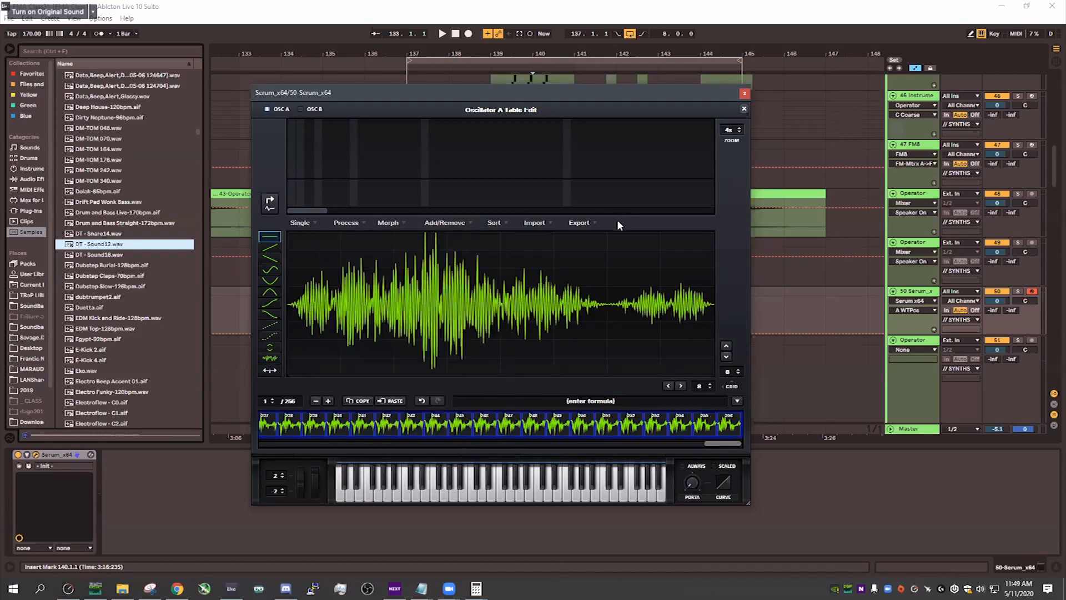
{"action": "left_click", "coordinate": [345, 222]}
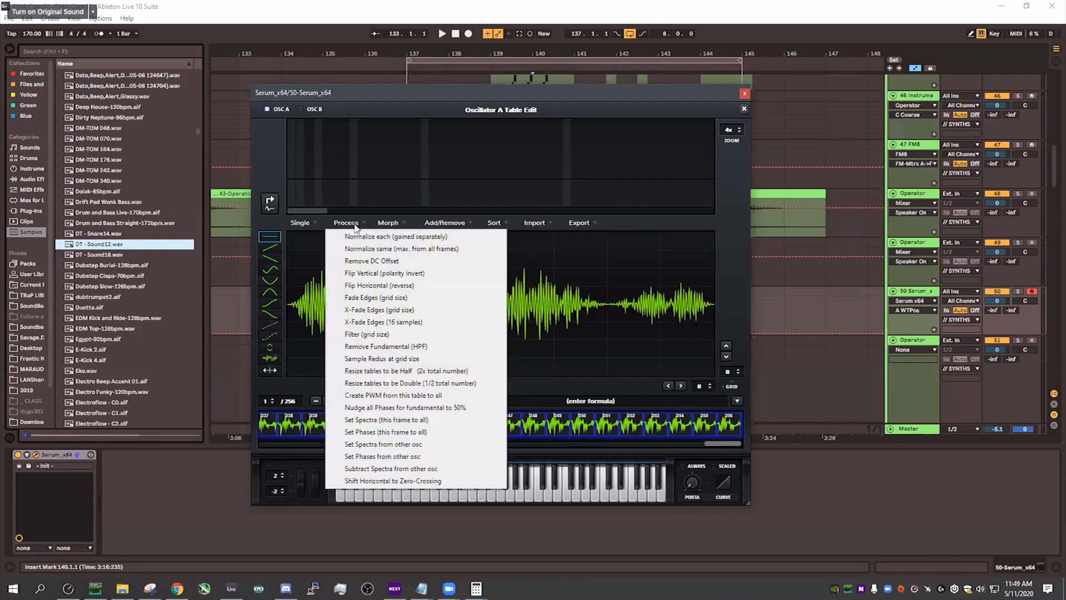
{"action": "left_click", "coordinate": [619, 220]}
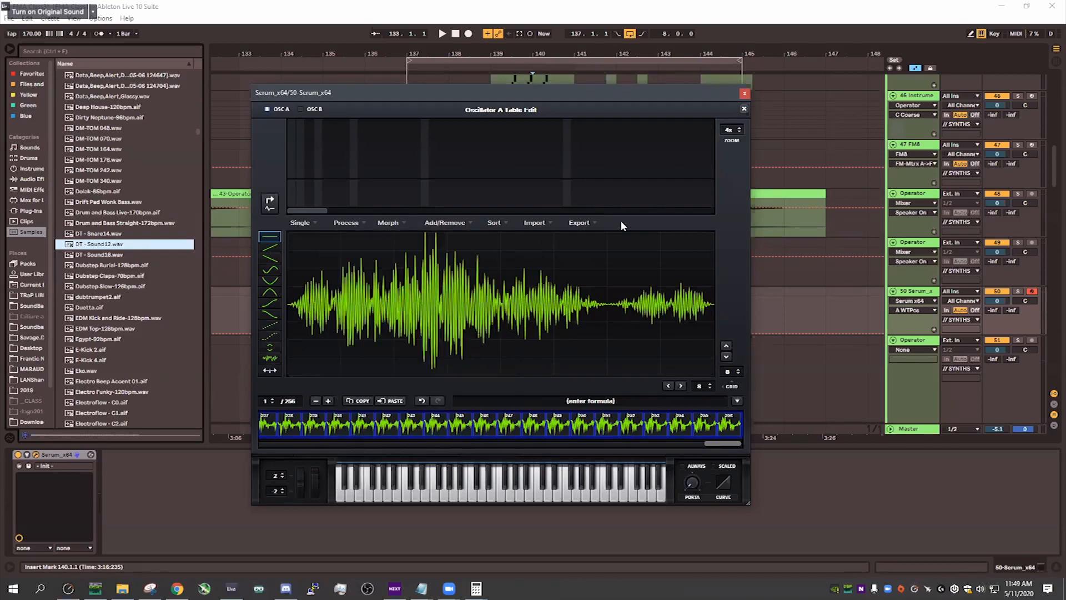
{"action": "left_click", "coordinate": [743, 109]}
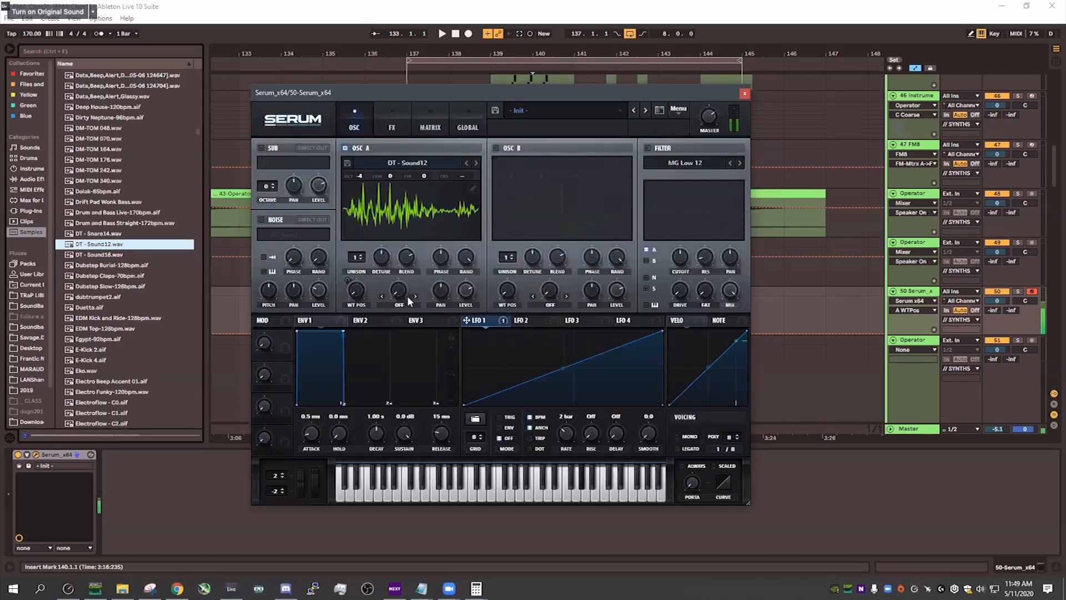
Load the 02-Modern Talking wavetable from Massive's M4-Digital-Hybrid group into oscillator A.
{"action": "left_click", "coordinate": [399, 162]}
{"action": "mouse_move", "coordinate": [403, 192]}
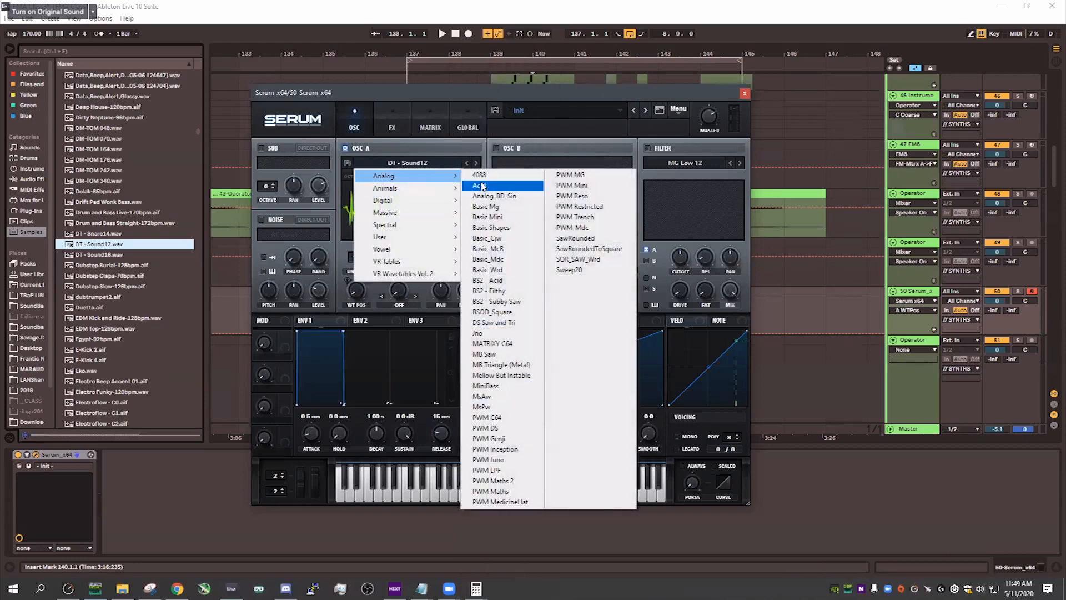
{"action": "mouse_move", "coordinate": [413, 217]}
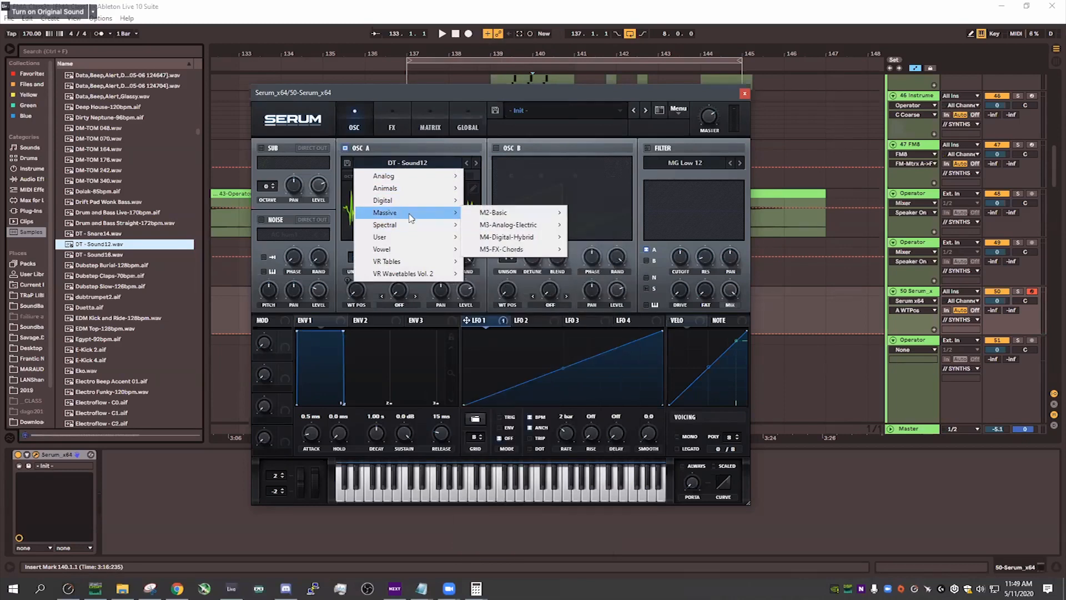
{"action": "mouse_move", "coordinate": [528, 238]}
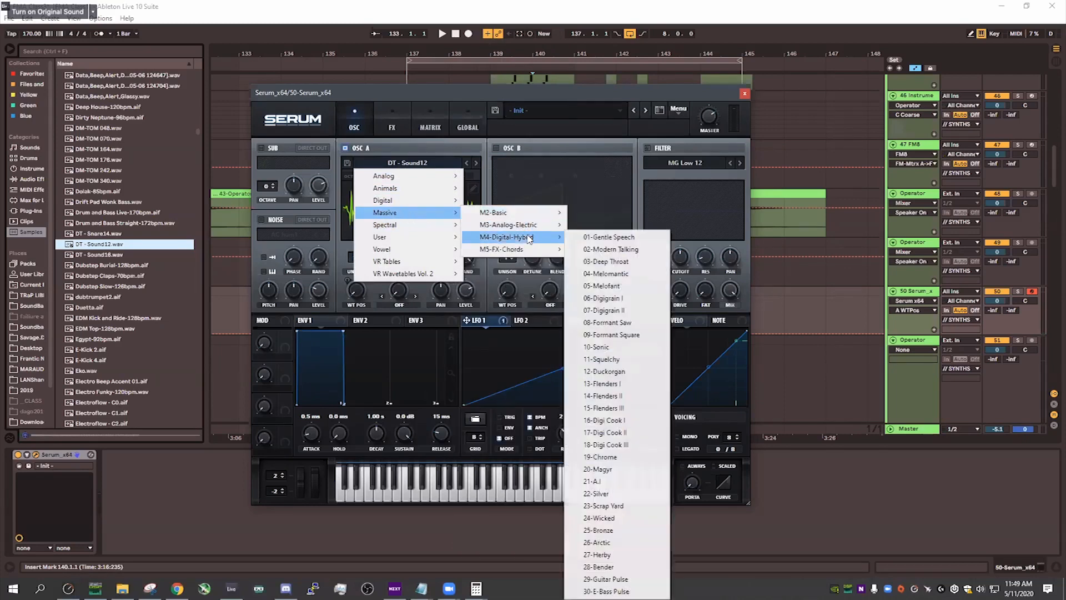
{"action": "left_click", "coordinate": [611, 249]}
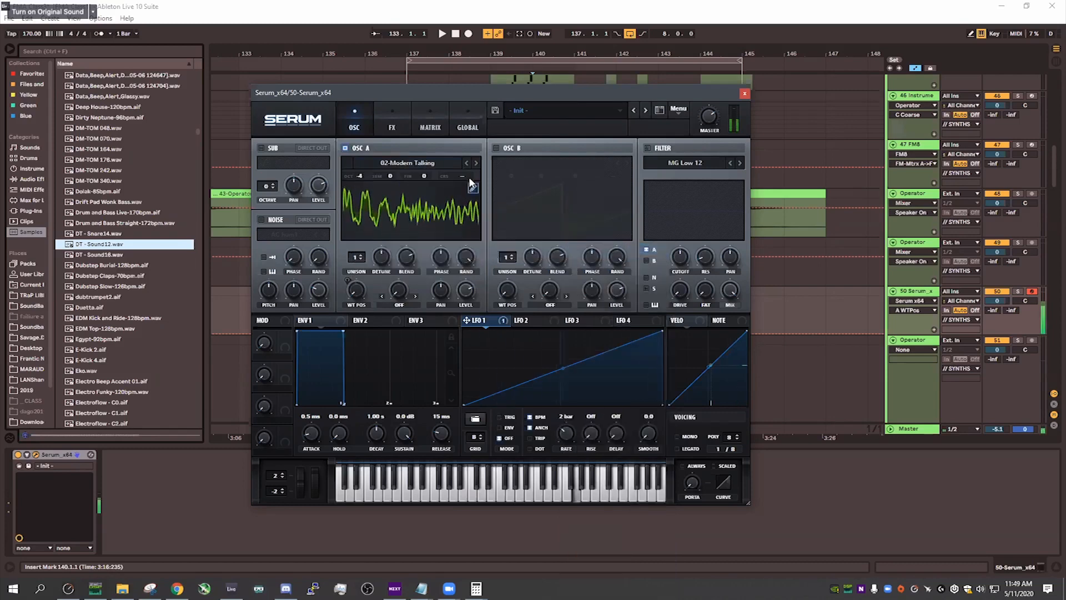
Load the 21-A.I wavetable from Massive's M4-Digital-Hybrid group into oscillator A.
{"action": "left_click", "coordinate": [407, 162]}
{"action": "mouse_move", "coordinate": [559, 238]}
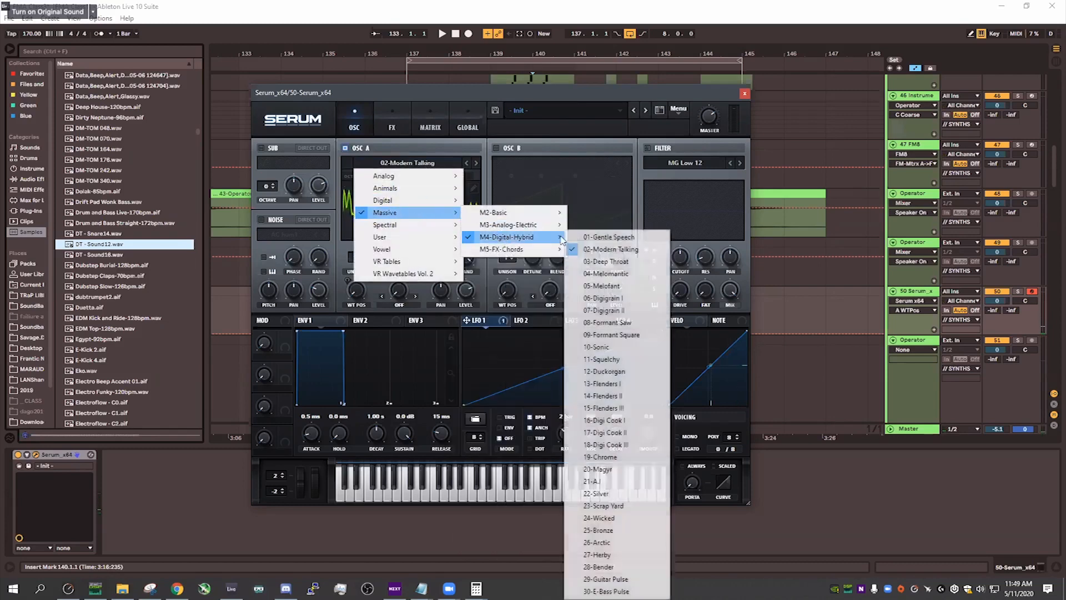
{"action": "left_click", "coordinate": [590, 480]}
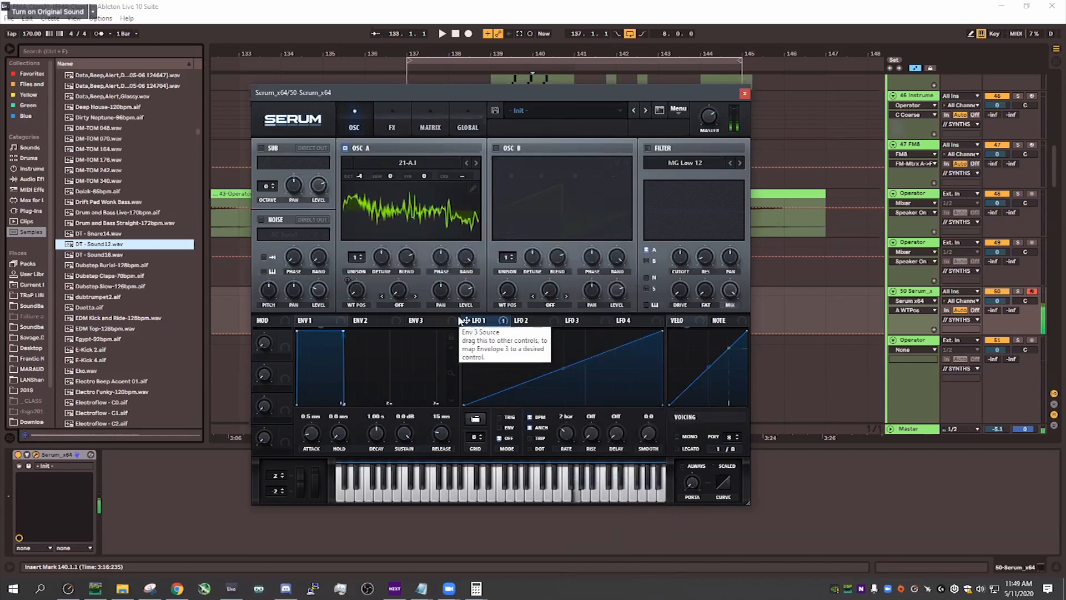
Browse oscillator A's wavetable categories, including VR Wavetables Vol. 2, Digital and Animals, without loading a table.
{"action": "left_click", "coordinate": [400, 163]}
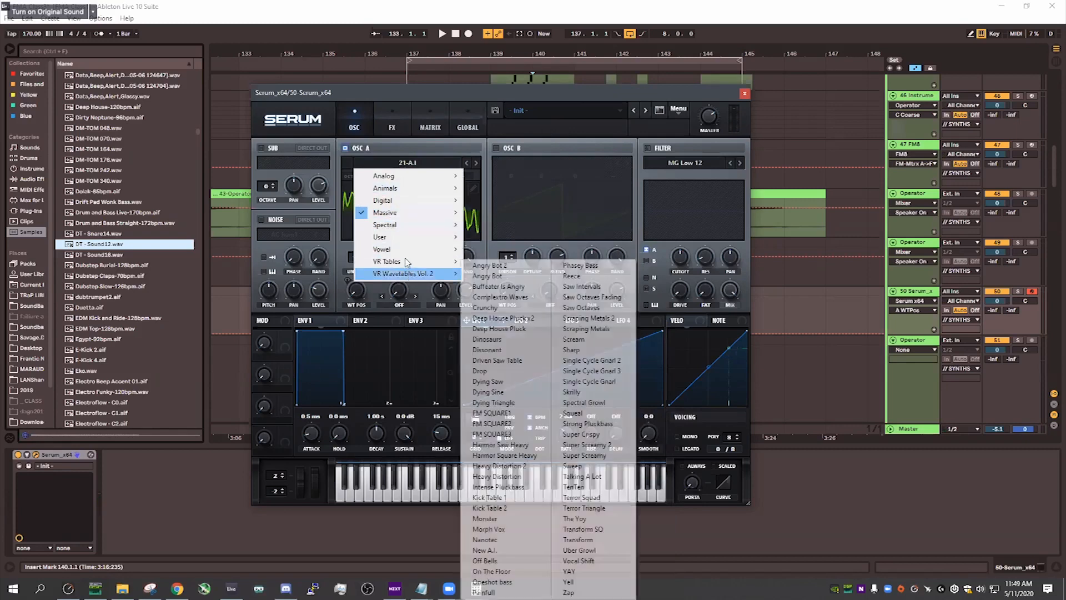
{"action": "mouse_move", "coordinate": [399, 254]}
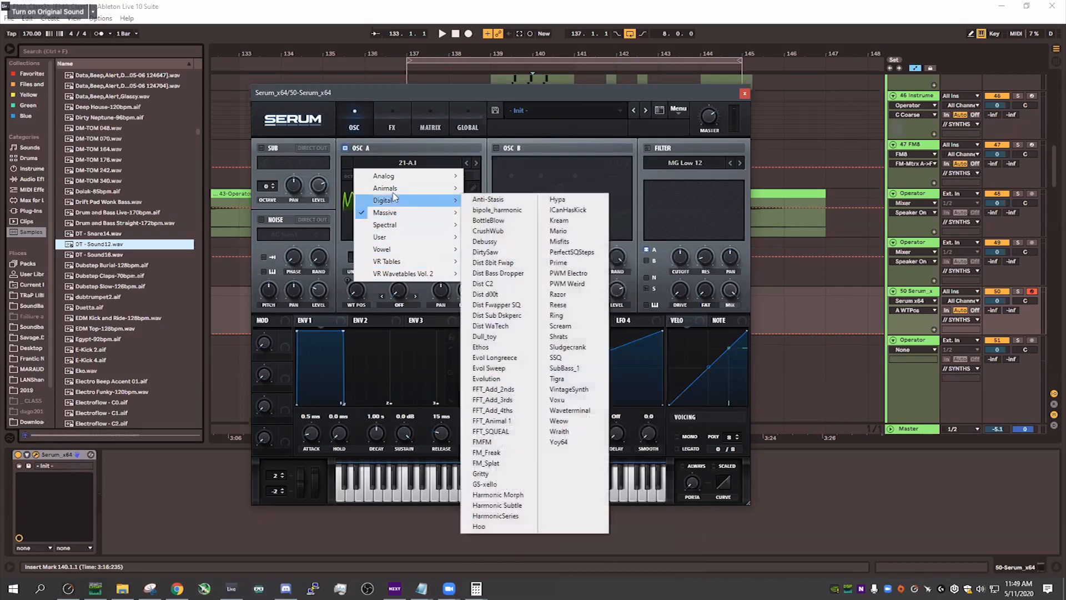
{"action": "mouse_move", "coordinate": [396, 202]}
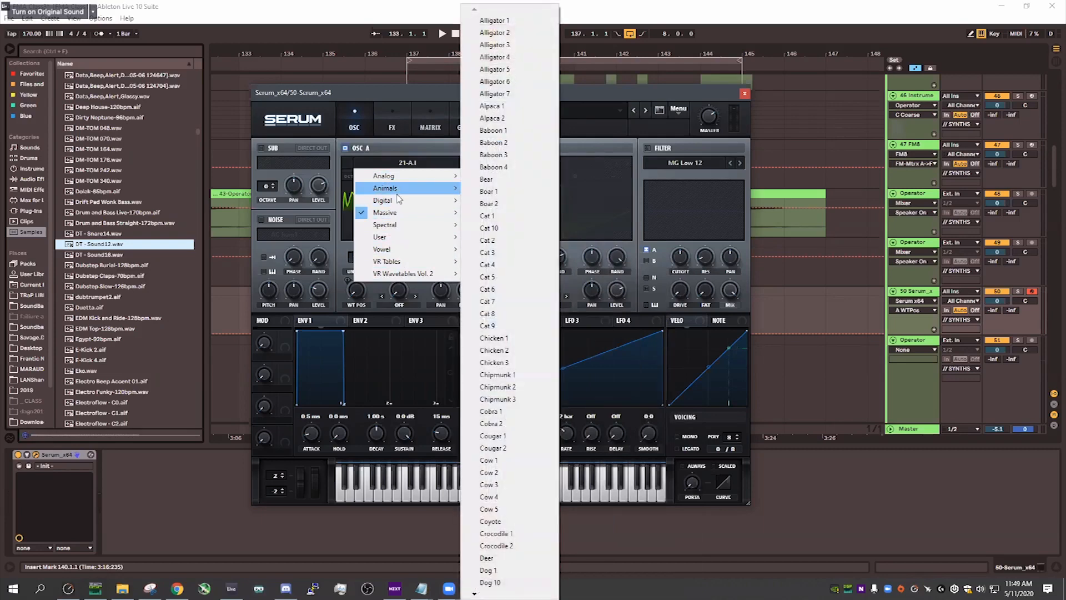
{"action": "left_click", "coordinate": [371, 142]}
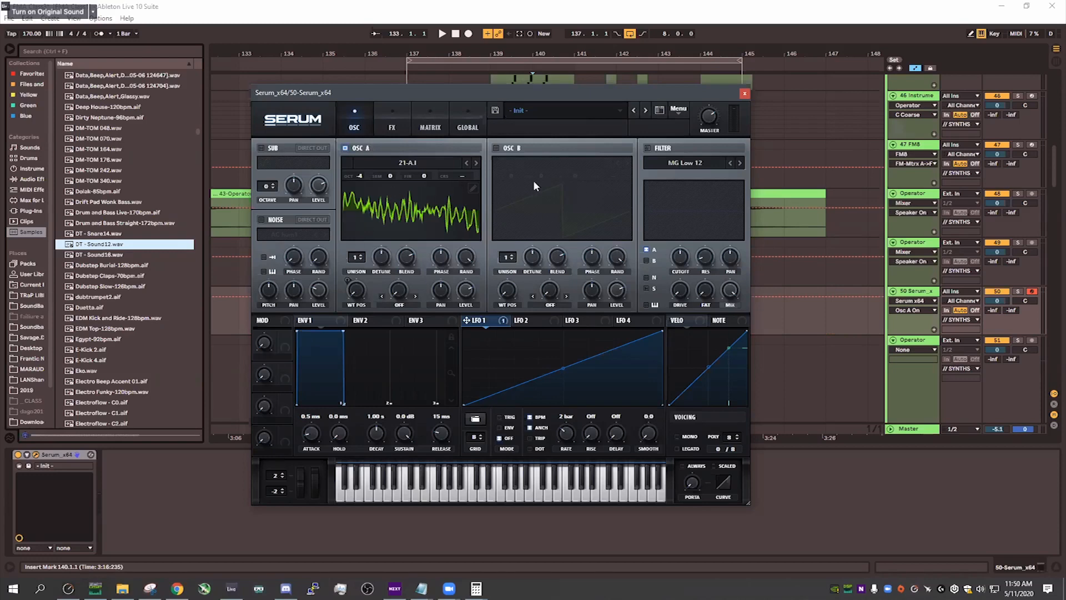
Sweep oscillator A's wavetable position through the 21-A.I table and leave it at 133.
{"action": "left_click_drag", "start_coordinate": [354, 295], "coordinate": [368, 350]}
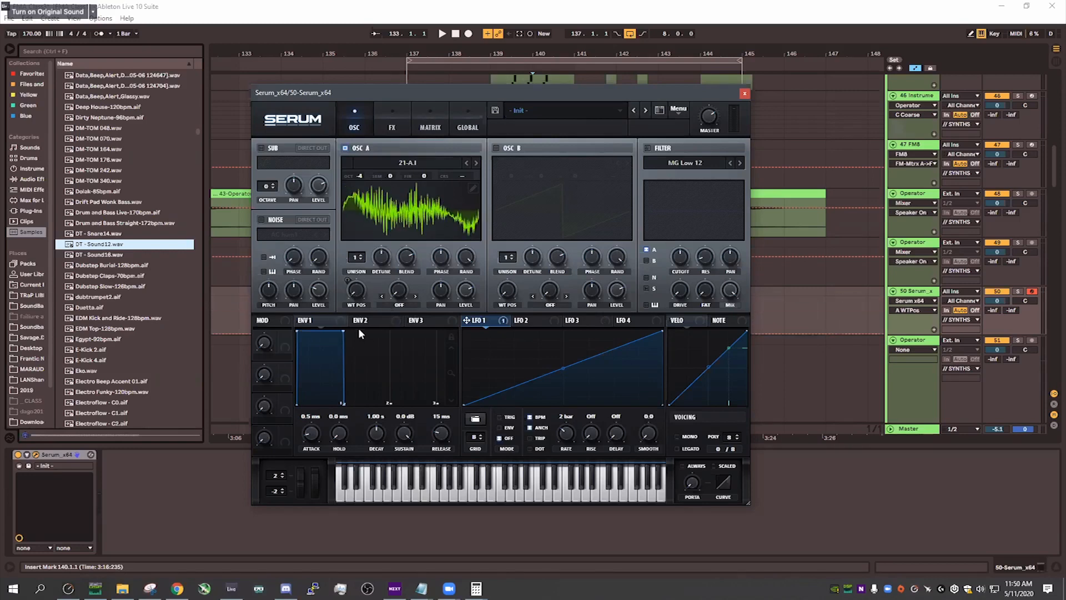
{"action": "mouse_move", "coordinate": [356, 291]}
{"action": "left_mouse_down"}
{"action": "mouse_move", "coordinate": [405, 171]}
{"action": "mouse_move", "coordinate": [372, 332]}
{"action": "mouse_move", "coordinate": [366, 256]}
{"action": "mouse_move", "coordinate": [352, 308]}
{"action": "left_mouse_up"}
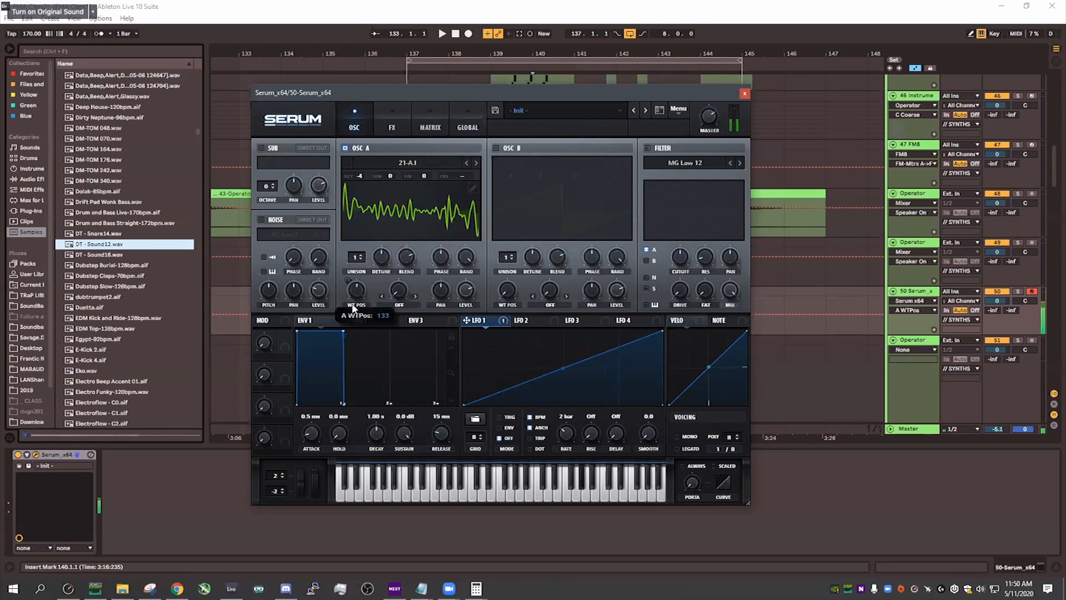
Load the CrushWub wavetable from the Digital category into oscillator A.
{"action": "left_click", "coordinate": [427, 165]}
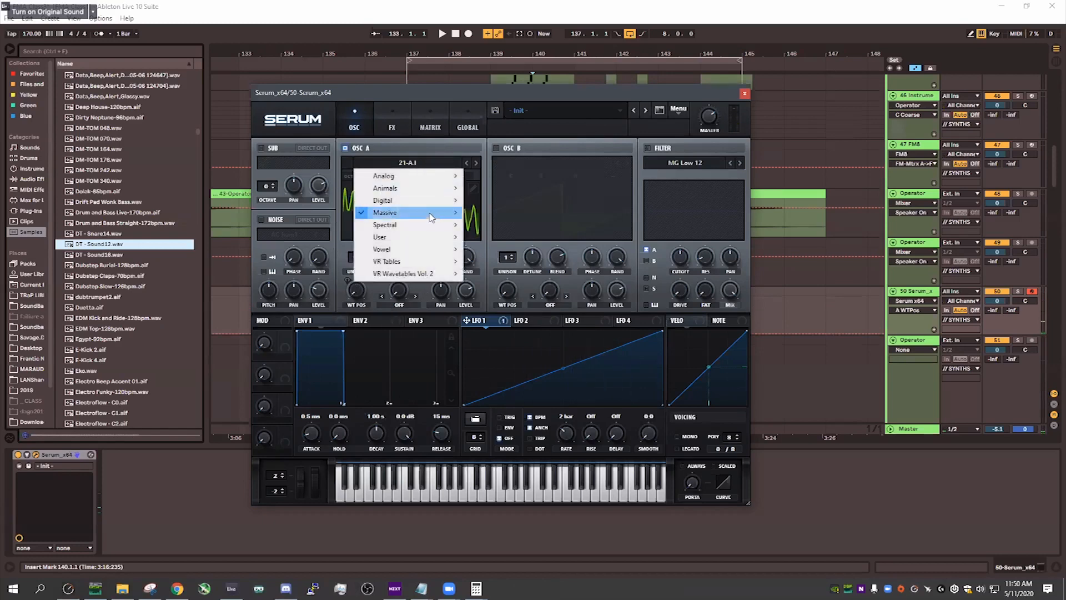
{"action": "mouse_move", "coordinate": [421, 213]}
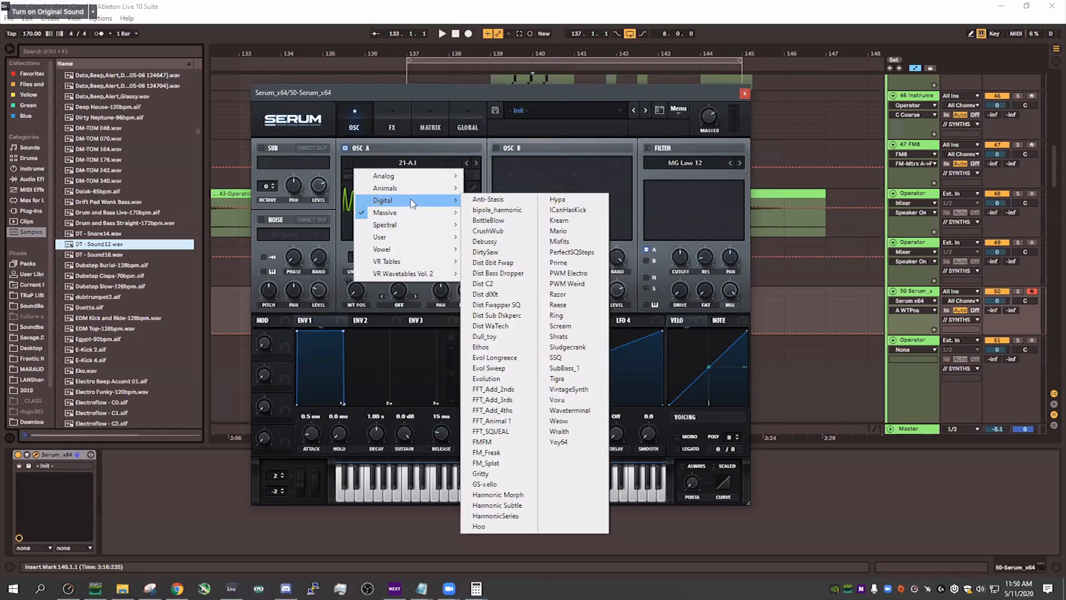
{"action": "left_click", "coordinate": [494, 230]}
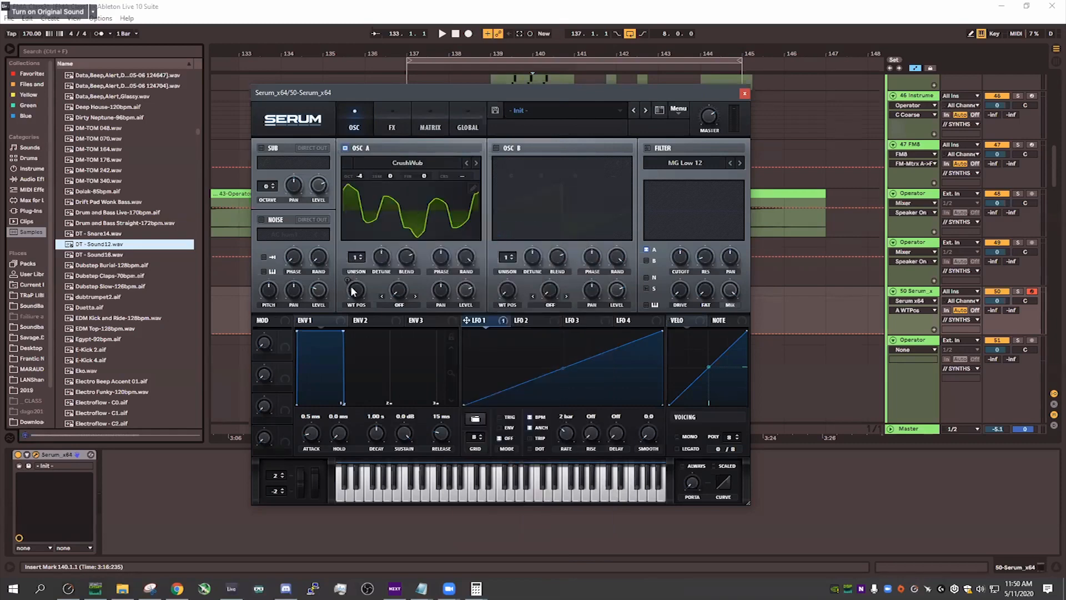
Sweep oscillator A's wavetable position through the CrushWub table, switching the waveform display between its 2D and 3D views.
{"action": "left_click_drag", "start_coordinate": [352, 290], "coordinate": [359, 188]}
{"action": "left_click", "coordinate": [361, 176]}
{"action": "left_click_drag", "start_coordinate": [360, 293], "coordinate": [359, 378]}
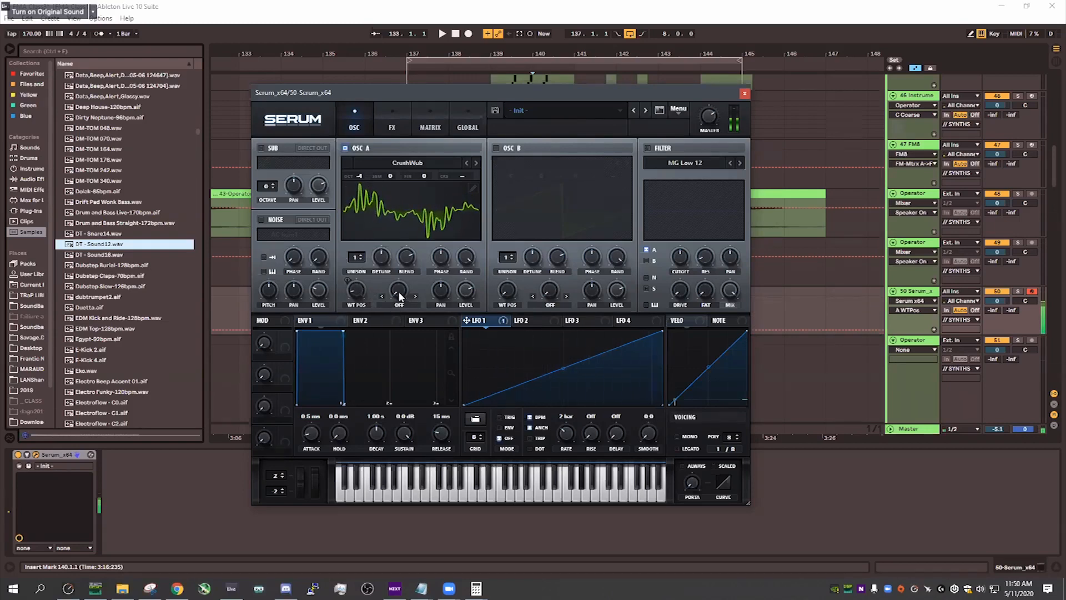
{"action": "left_click", "coordinate": [402, 233]}
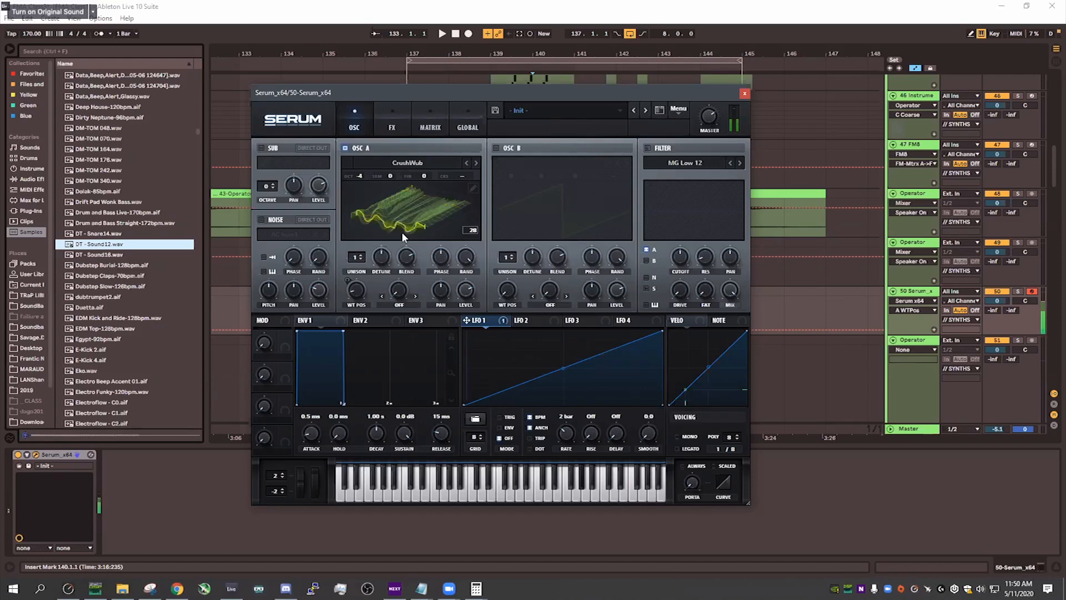
{"action": "left_click", "coordinate": [416, 212]}
{"action": "left_click", "coordinate": [415, 212]}
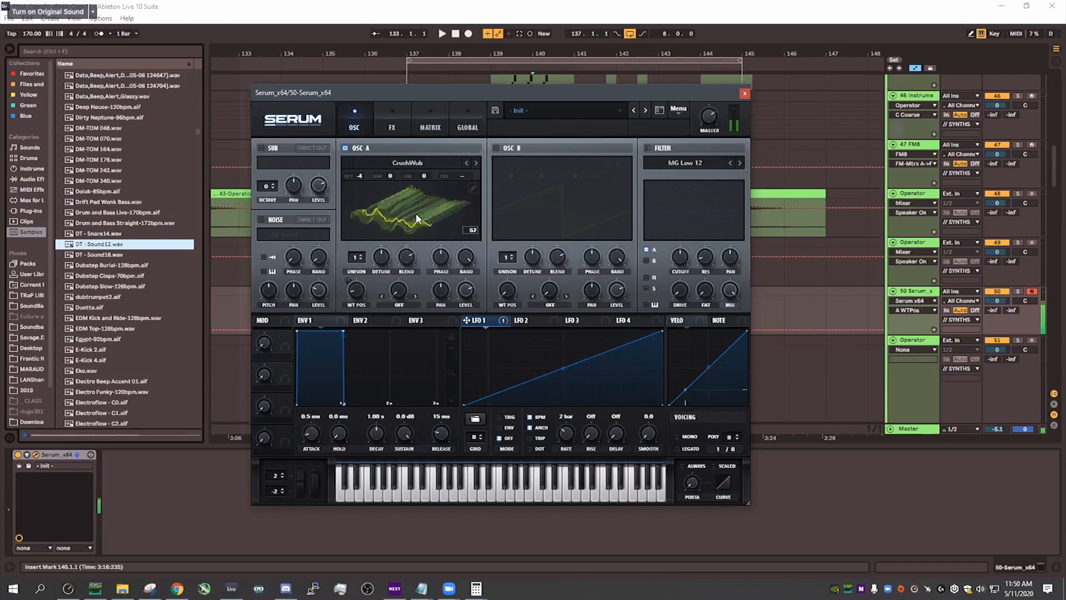
Look over the LFO 1, ENV 2 and ENV 3 modulators and the global and effects pages, and return to the oscillators.
{"action": "right_click", "coordinate": [481, 322]}
{"action": "left_click", "coordinate": [500, 351]}
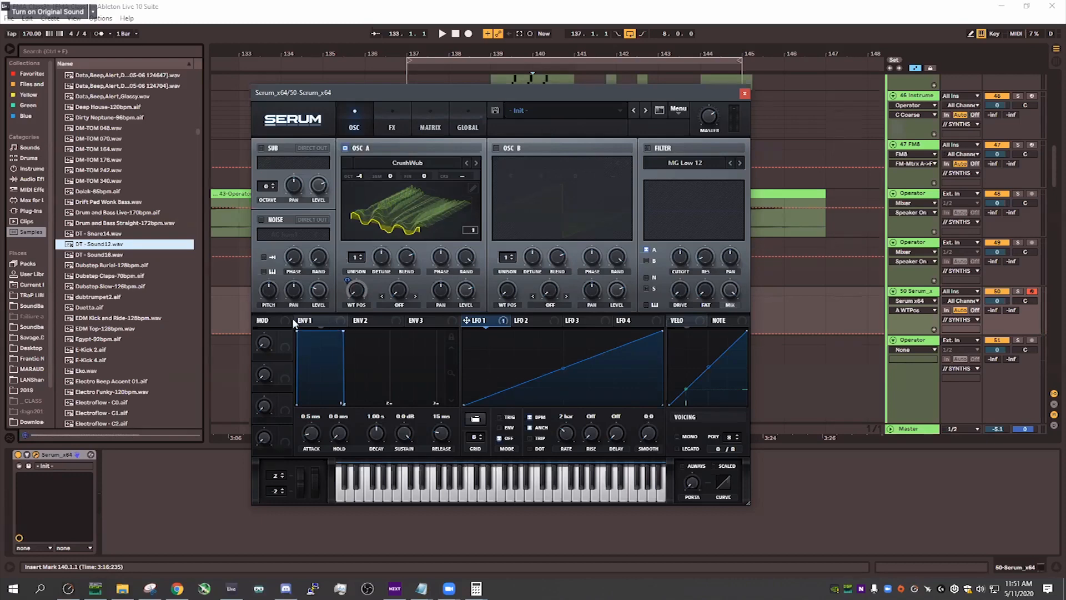
{"action": "left_click", "coordinate": [368, 321]}
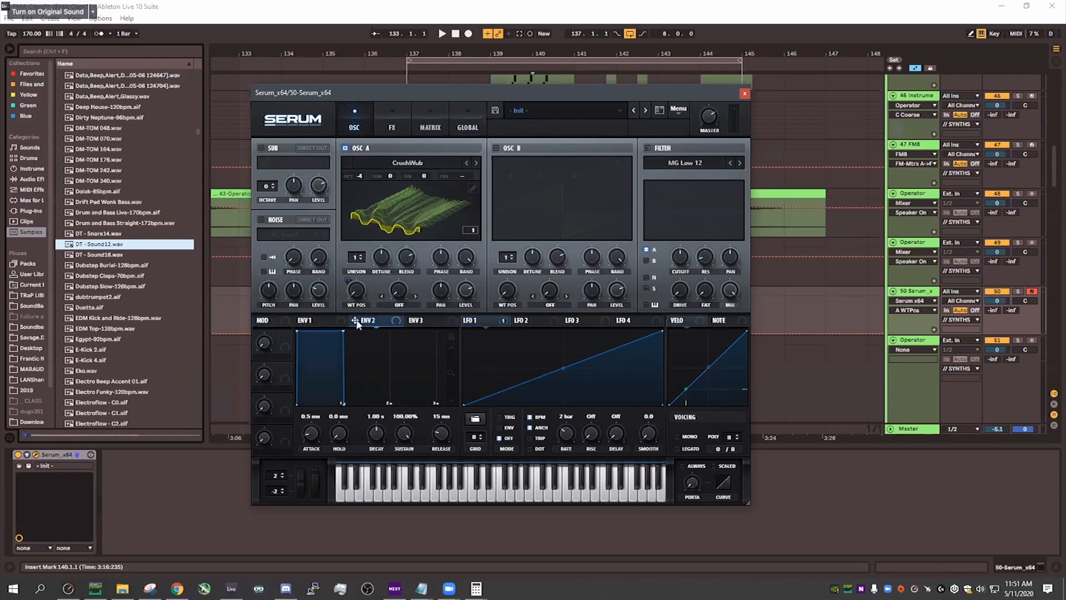
{"action": "left_click", "coordinate": [424, 321]}
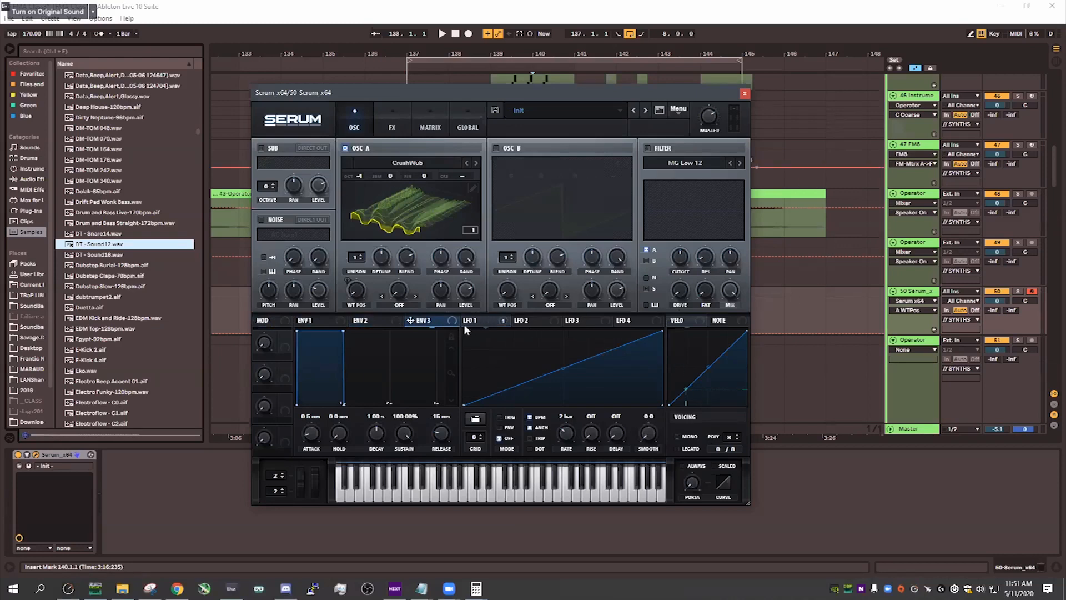
{"action": "left_click", "coordinate": [405, 119]}
{"action": "left_click", "coordinate": [467, 117]}
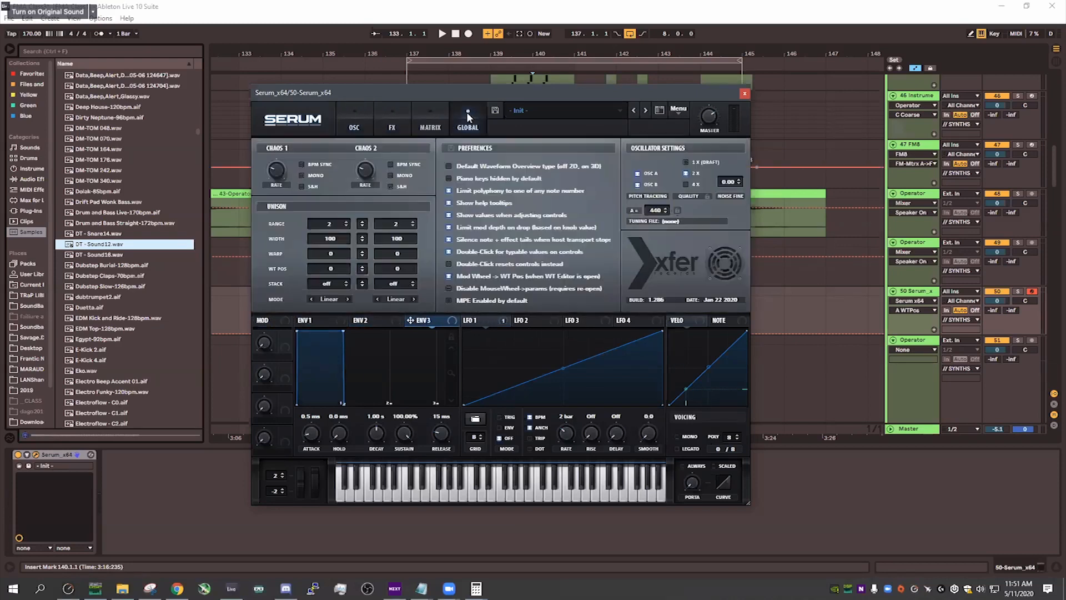
{"action": "left_click", "coordinate": [392, 120]}
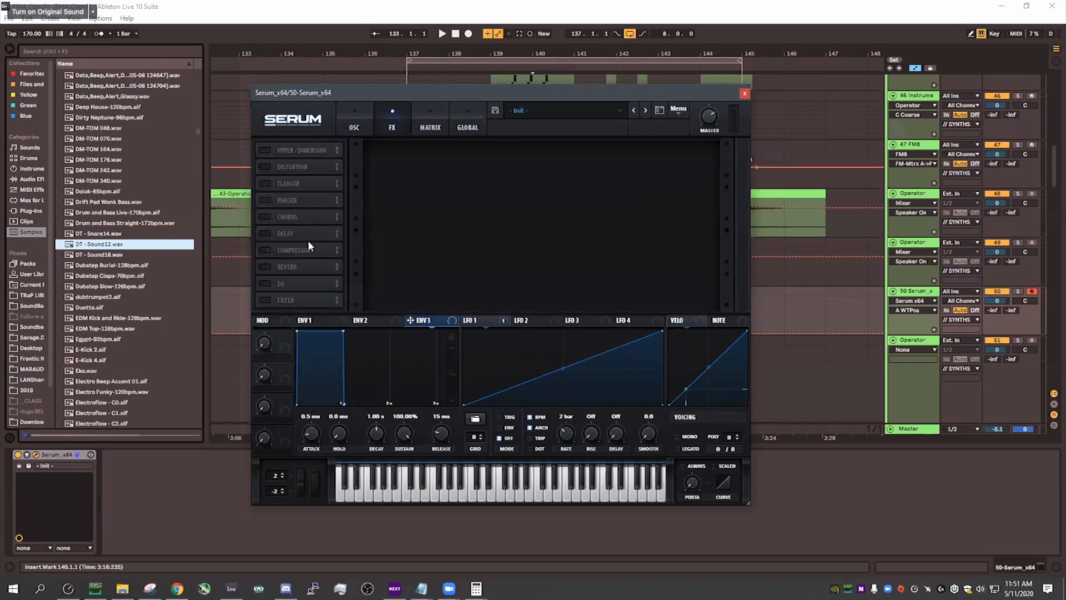
{"action": "left_click", "coordinate": [354, 123]}
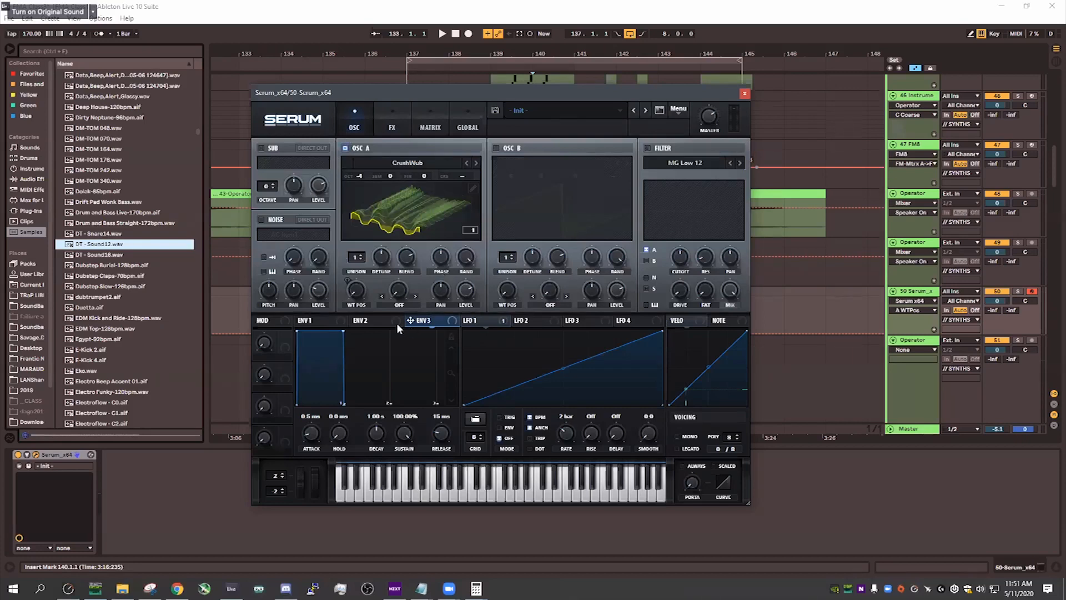
Assign ENV 3 to oscillator A's warp amount and remove that modulation.
{"action": "left_click_drag", "start_coordinate": [414, 320], "coordinate": [399, 289]}
{"action": "right_click", "coordinate": [399, 289]}
{"action": "left_click", "coordinate": [424, 332]}
Assign LFO 4 and the additional LFOs up to LFO 8 to oscillator A's warp amount, and remove those modulations.
{"action": "left_click_drag", "start_coordinate": [600, 321], "coordinate": [402, 288]}
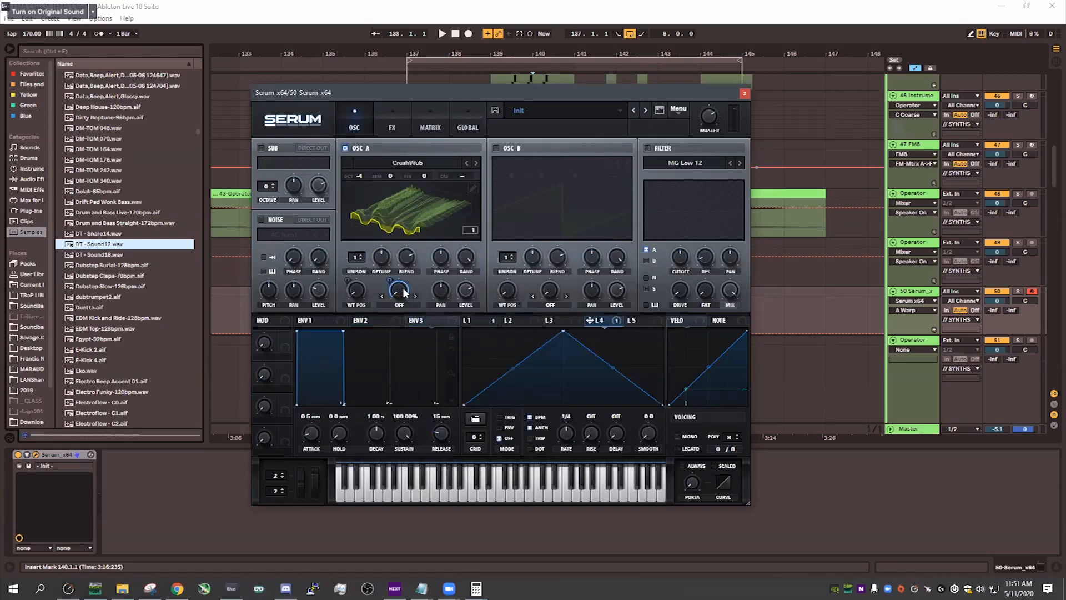
{"action": "left_click_drag", "start_coordinate": [626, 322], "coordinate": [407, 291]}
{"action": "left_click_drag", "start_coordinate": [637, 321], "coordinate": [400, 290]}
{"action": "left_click_drag", "start_coordinate": [647, 324], "coordinate": [405, 300]}
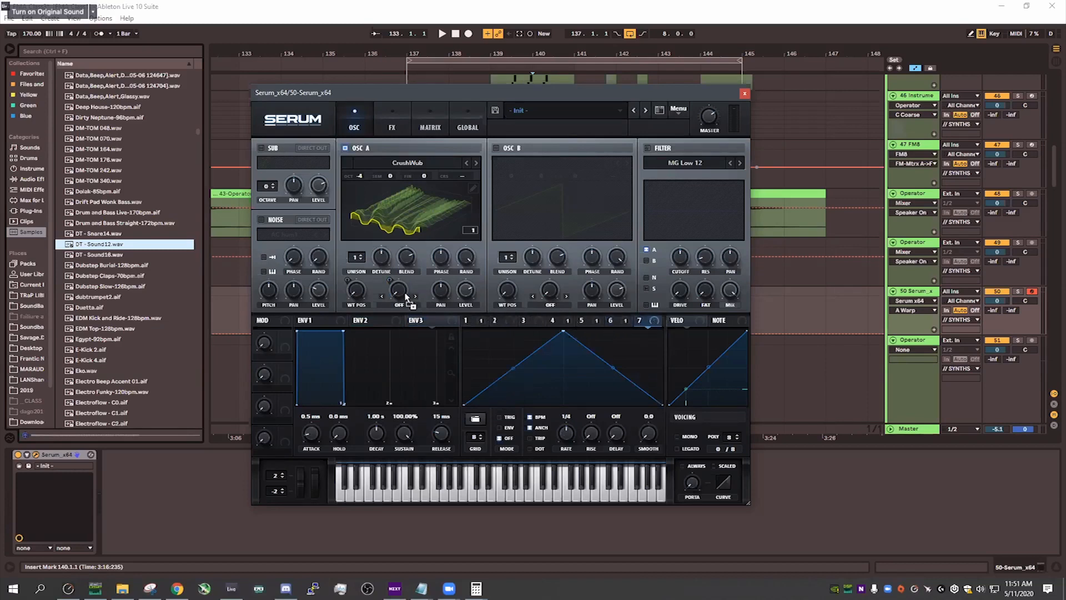
{"action": "left_click_drag", "start_coordinate": [645, 321], "coordinate": [403, 292]}
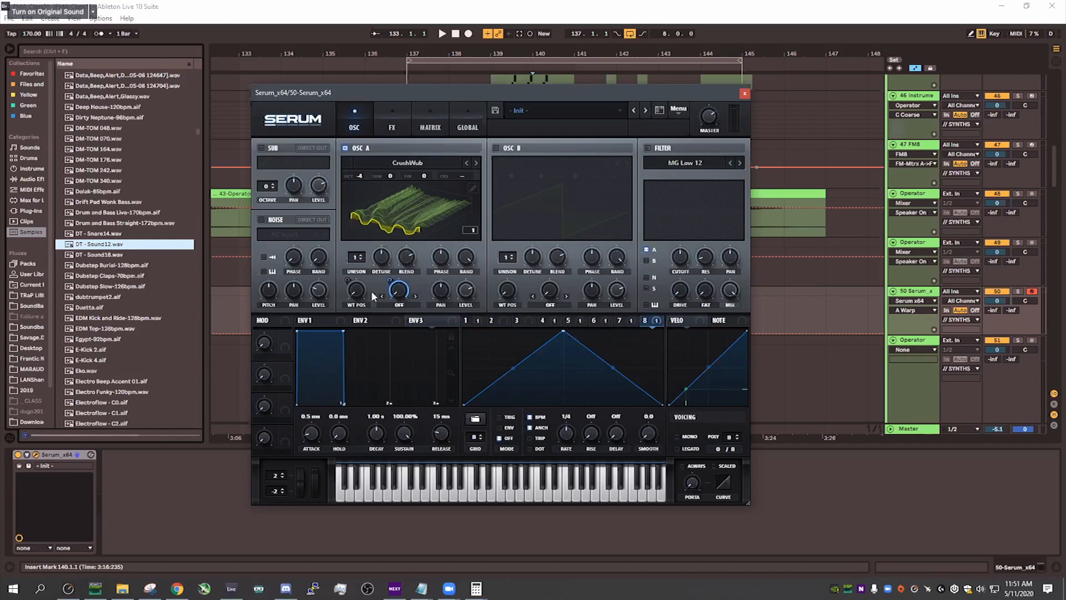
{"action": "right_click", "coordinate": [389, 280]}
{"action": "left_click", "coordinate": [469, 335]}
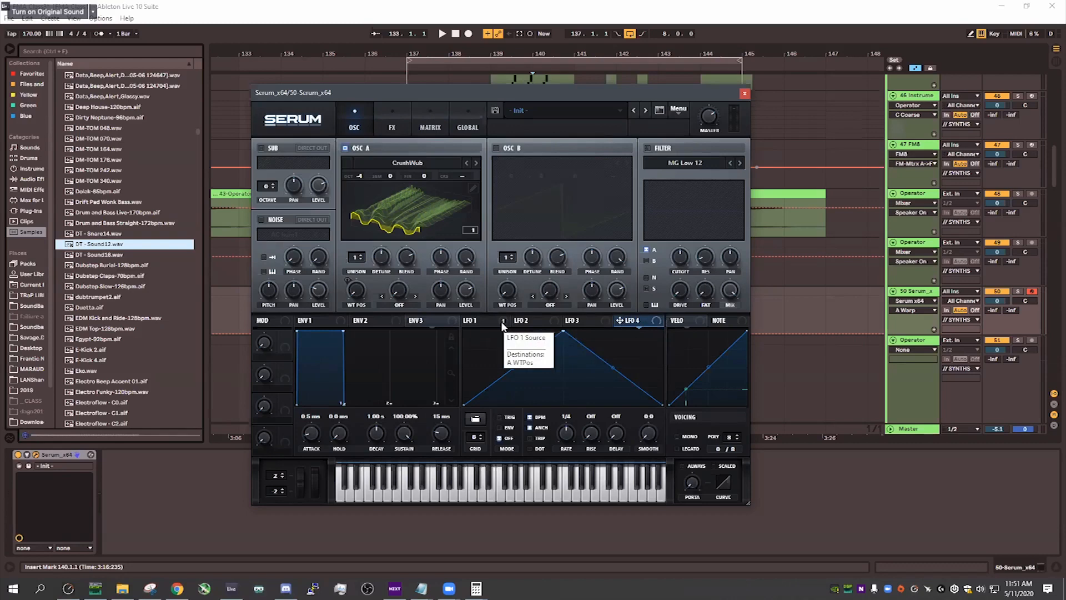
Try oscillator A's warp modes from Bend + onward while adjusting the warp amount, and settle on Mirror.
{"action": "left_click_drag", "start_coordinate": [352, 288], "coordinate": [368, 274]}
{"action": "left_click", "coordinate": [398, 302]}
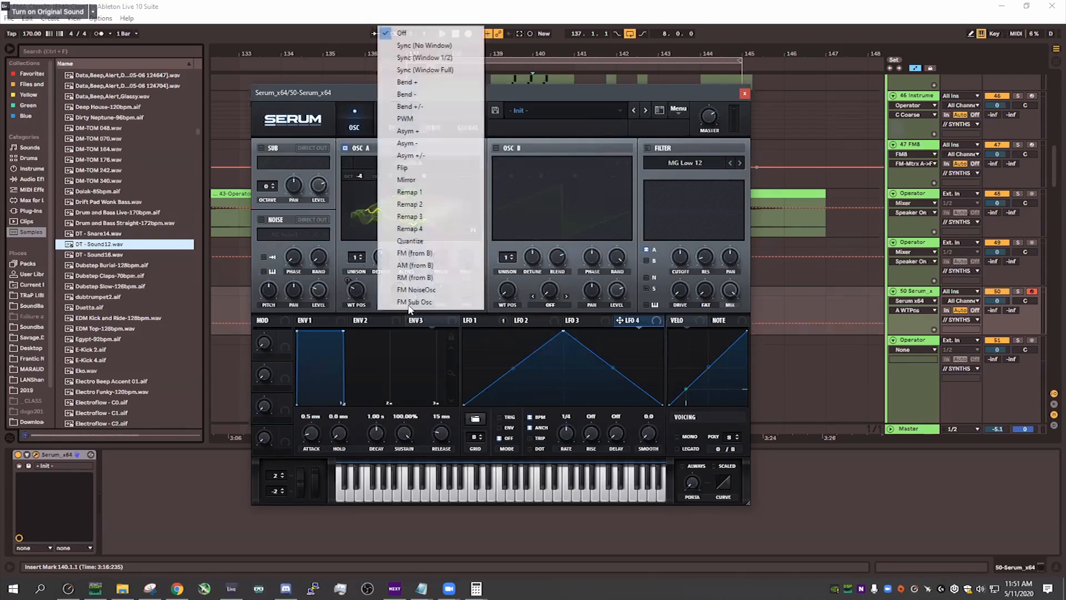
{"action": "left_click", "coordinate": [450, 84]}
{"action": "left_click_drag", "start_coordinate": [398, 289], "coordinate": [387, 212]}
{"action": "left_click", "coordinate": [416, 296]}
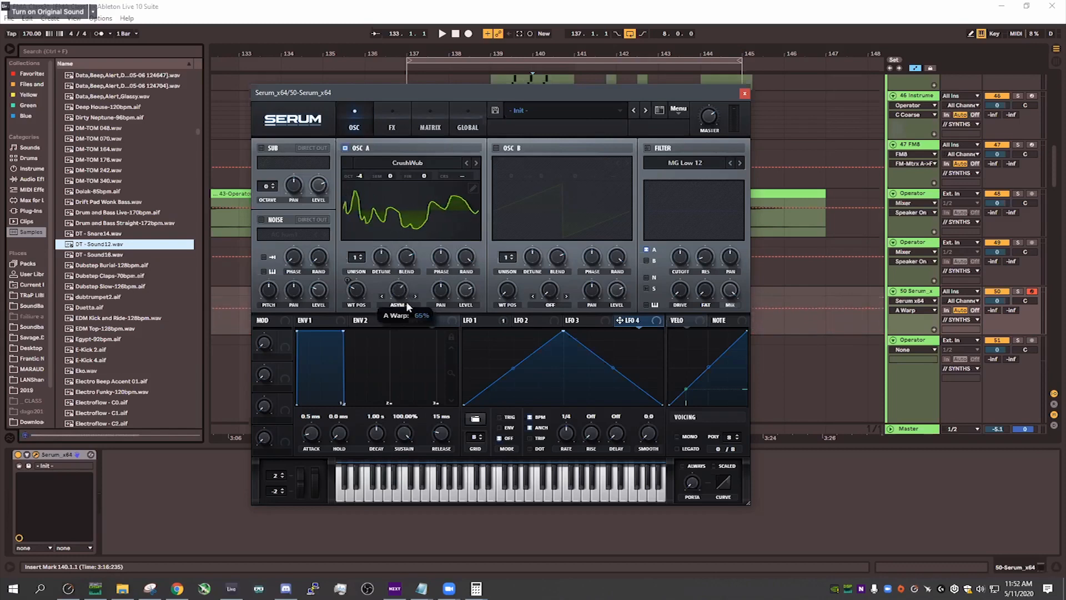
{"action": "left_click", "coordinate": [418, 297]}
{"action": "left_click", "coordinate": [417, 296]}
{"action": "left_click", "coordinate": [418, 296]}
{"action": "left_click", "coordinate": [417, 296]}
{"action": "left_click_drag", "start_coordinate": [398, 291], "coordinate": [382, 315]}
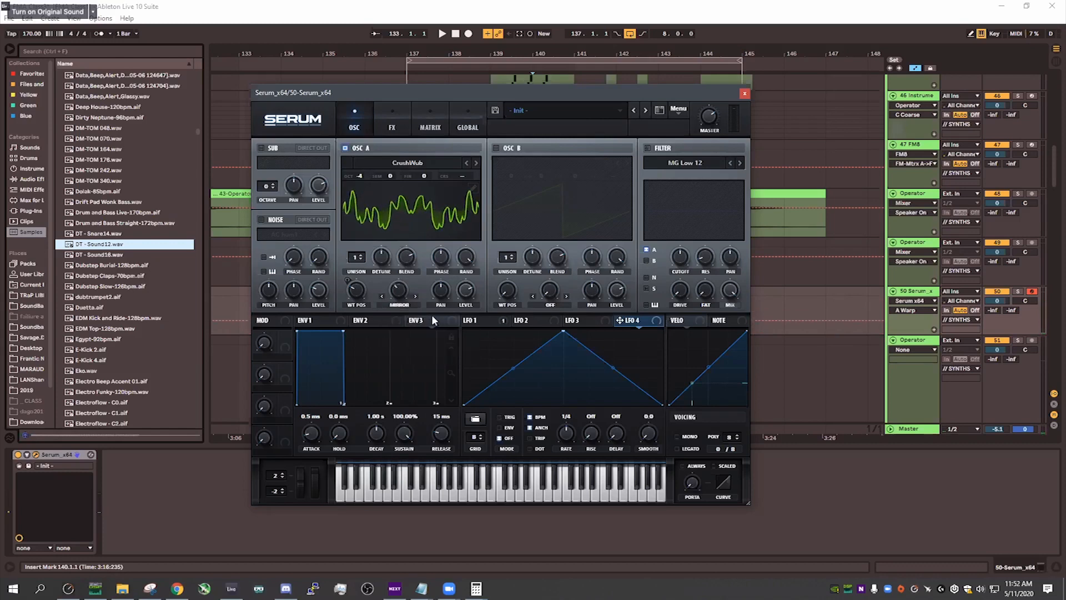
Modulate oscillator A's Mirror warp amount with LFO 1 and adjust LFO 1's modulation of the wavetable position.
{"action": "left_click", "coordinate": [472, 321]}
{"action": "left_click_drag", "start_coordinate": [466, 320], "coordinate": [399, 291]}
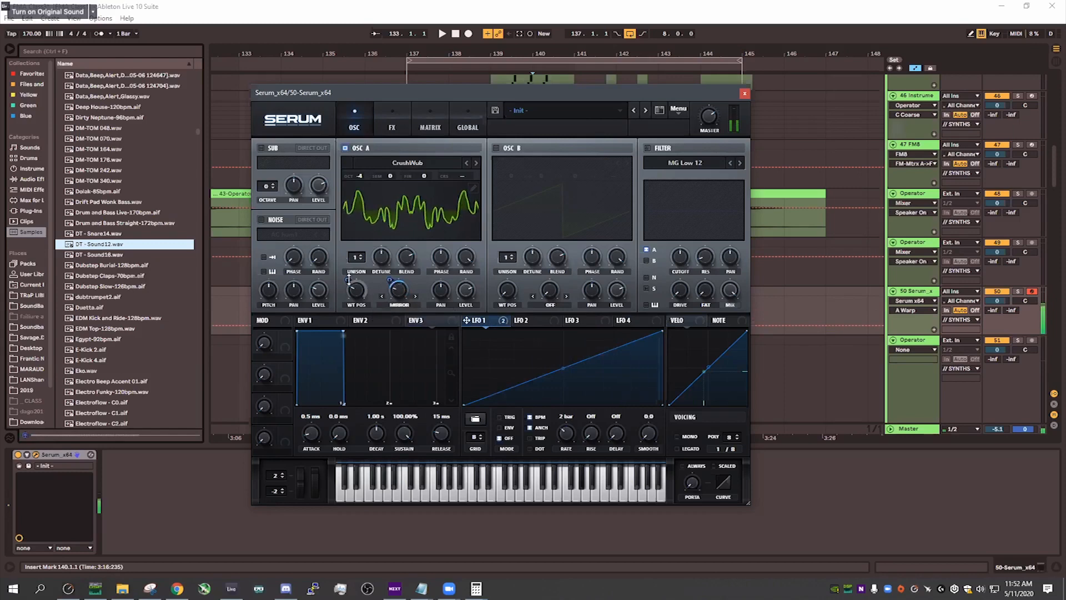
{"action": "right_click", "coordinate": [356, 288]}
{"action": "left_click", "coordinate": [367, 310]}
{"action": "mouse_move", "coordinate": [347, 281]}
{"action": "left_mouse_down"}
{"action": "mouse_move", "coordinate": [350, 321]}
{"action": "mouse_move", "coordinate": [347, 272]}
{"action": "left_mouse_up"}
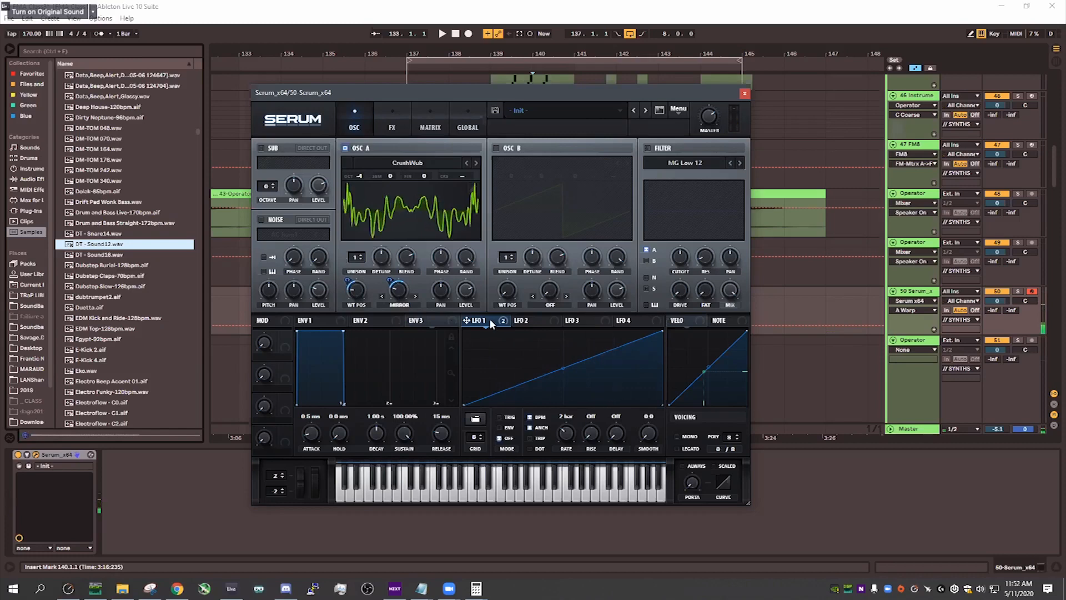
Assign LFO 1 to oscillator A's level and check the list of LFO 1's destinations.
{"action": "left_click_drag", "start_coordinate": [467, 320], "coordinate": [466, 290]}
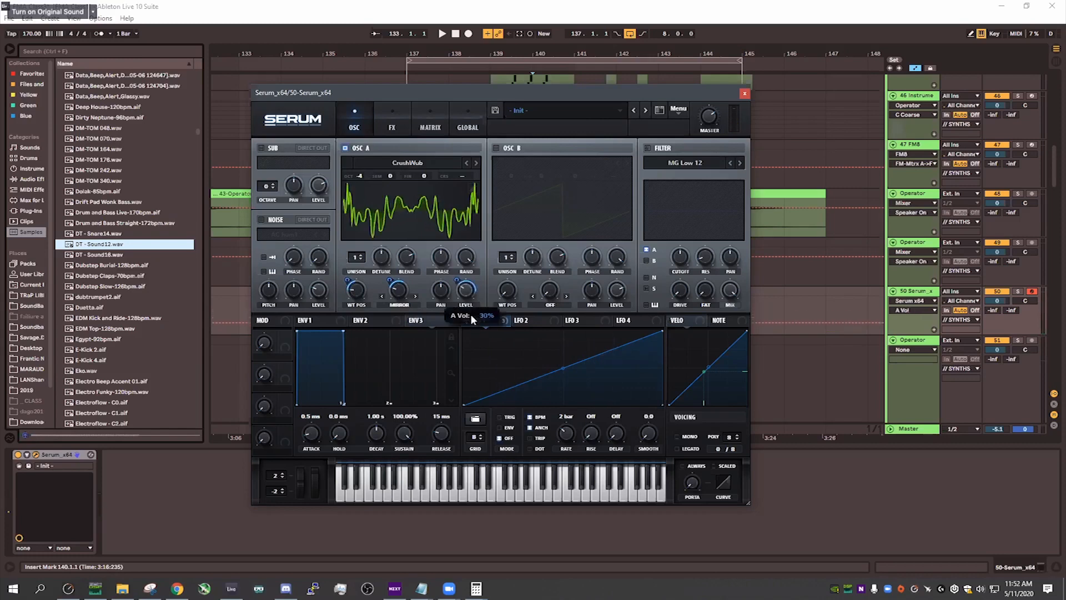
{"action": "left_click", "coordinate": [502, 321]}
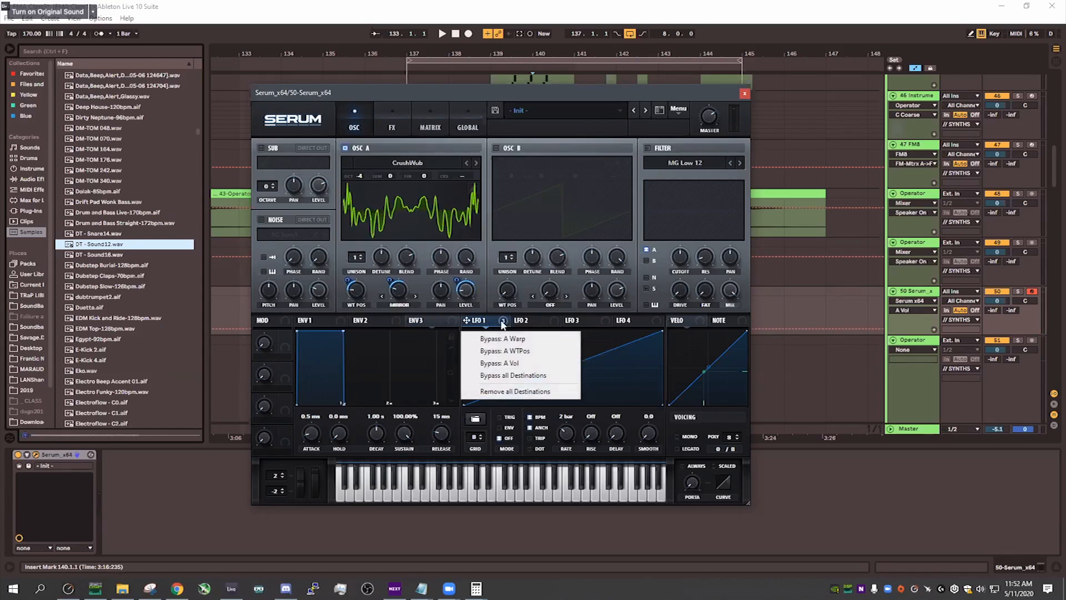
{"action": "left_click", "coordinate": [503, 321]}
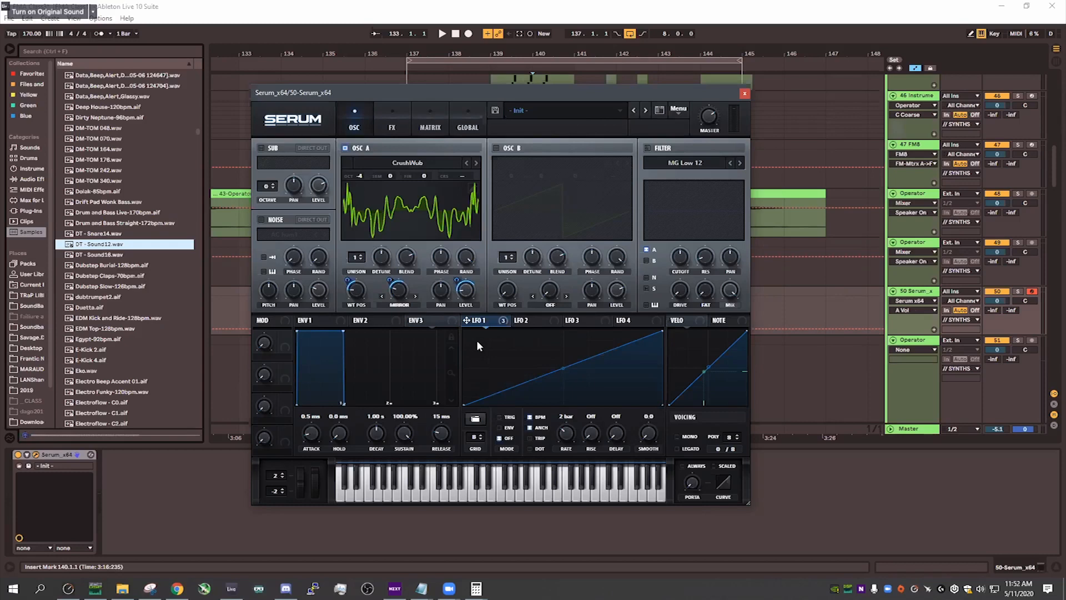
Switch Ableton Live's main window to full screen.
{"action": "left_click", "coordinate": [477, 544]}
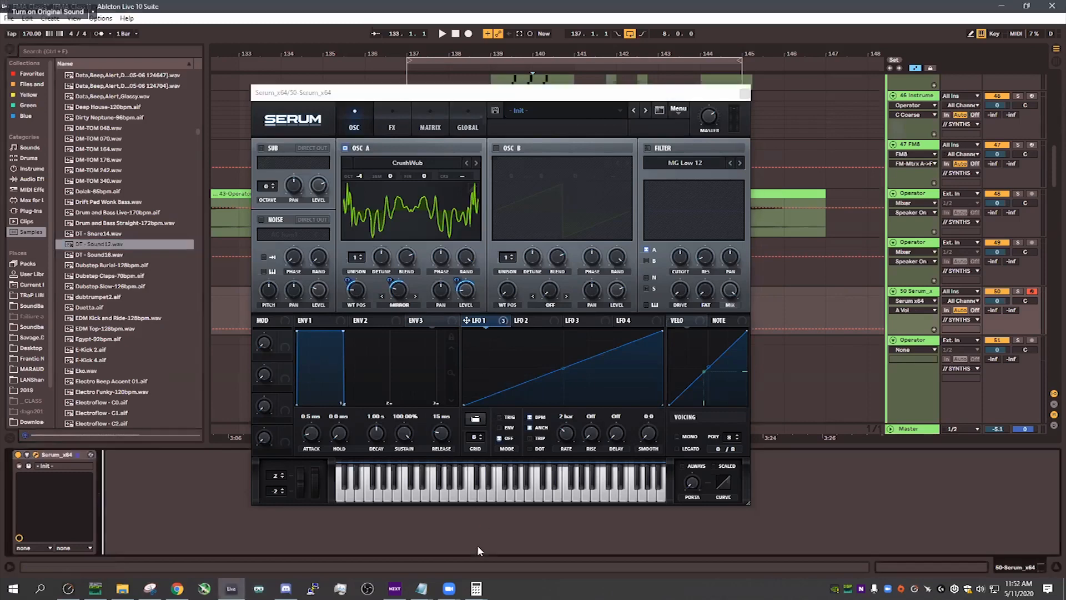
{"action": "key", "text": "F11"}
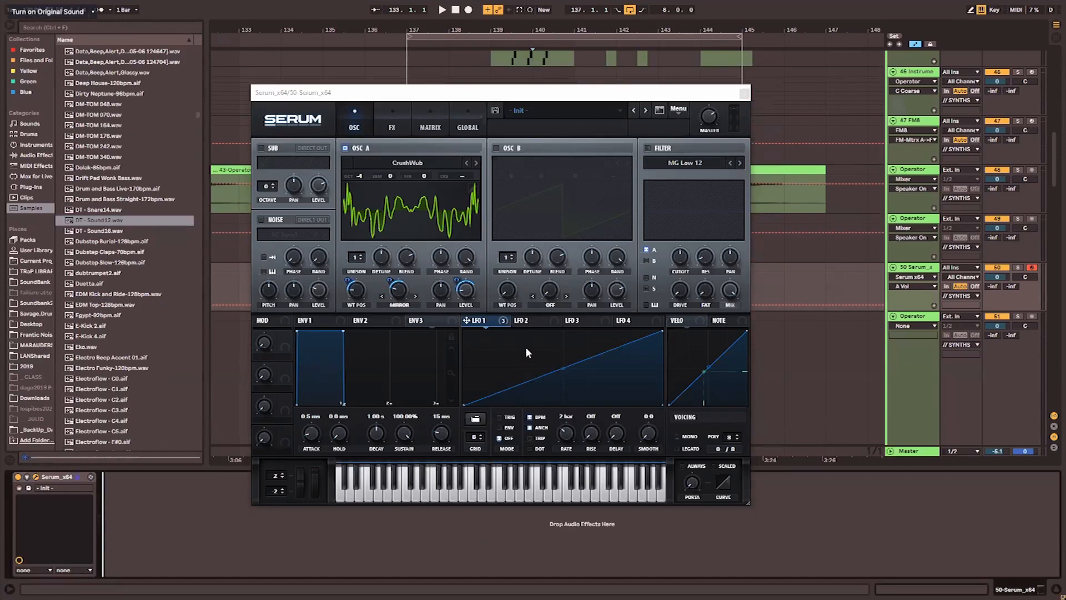
Draw an irregular stepped pattern of alternating high and low levels across LFO 1's grid.
{"action": "mouse_move", "coordinate": [526, 348]}
{"action": "left_mouse_down"}
{"action": "mouse_move", "coordinate": [529, 333]}
{"action": "mouse_move", "coordinate": [563, 316]}
{"action": "left_mouse_up"}
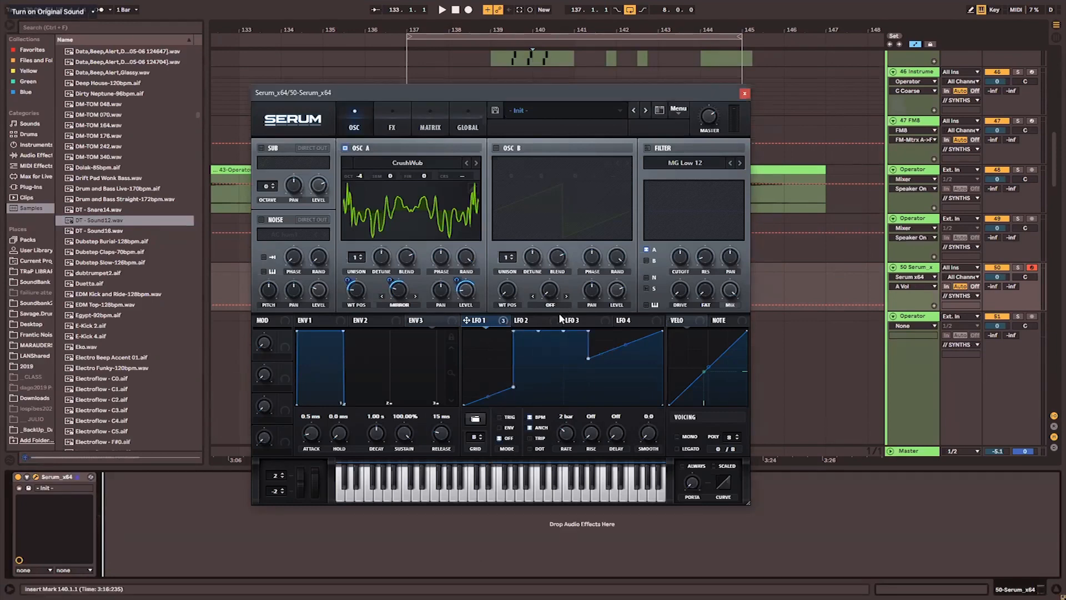
{"action": "double_click", "coordinate": [513, 385]}
{"action": "left_click_drag", "start_coordinate": [469, 388], "coordinate": [679, 384]}
{"action": "left_click", "coordinate": [489, 339], "text": "shift"}
{"action": "left_click", "coordinate": [560, 384], "text": "shift"}
{"action": "left_click", "coordinate": [614, 343], "text": "shift"}
{"action": "left_click", "coordinate": [595, 379], "text": "shift"}
{"action": "left_click", "coordinate": [648, 346], "text": "shift"}
{"action": "left_click", "coordinate": [629, 370], "text": "shift"}
{"action": "left_click", "coordinate": [591, 397], "text": "shift"}
{"action": "left_click", "coordinate": [628, 368], "text": "shift"}
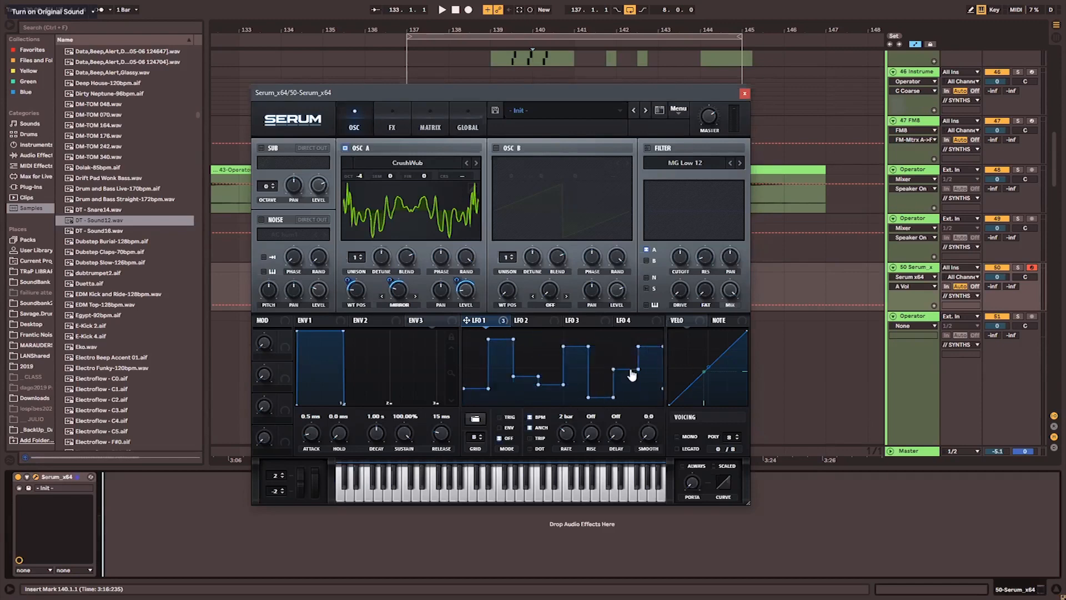
Play a note in different octaves to hear LFO 1's stepped modulation of oscillator A.
{"action": "key", "text": "a"}
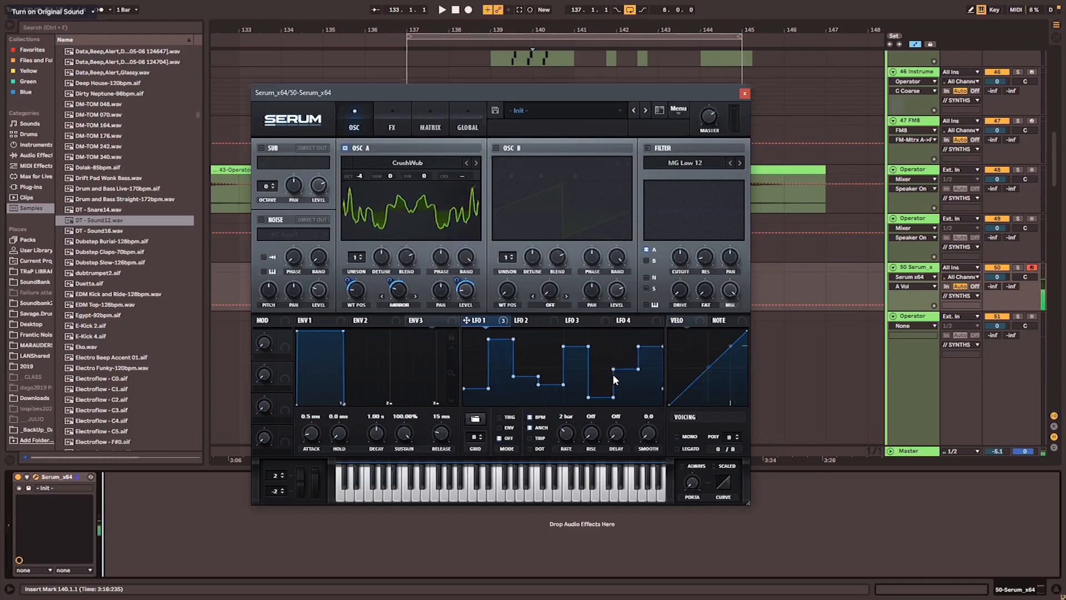
{"action": "key", "text": "z"}
{"action": "key", "text": "a"}
{"action": "key", "text": "x"}
{"action": "key", "text": "a"}
{"action": "key", "text": "x"}
{"action": "key", "text": "a"}
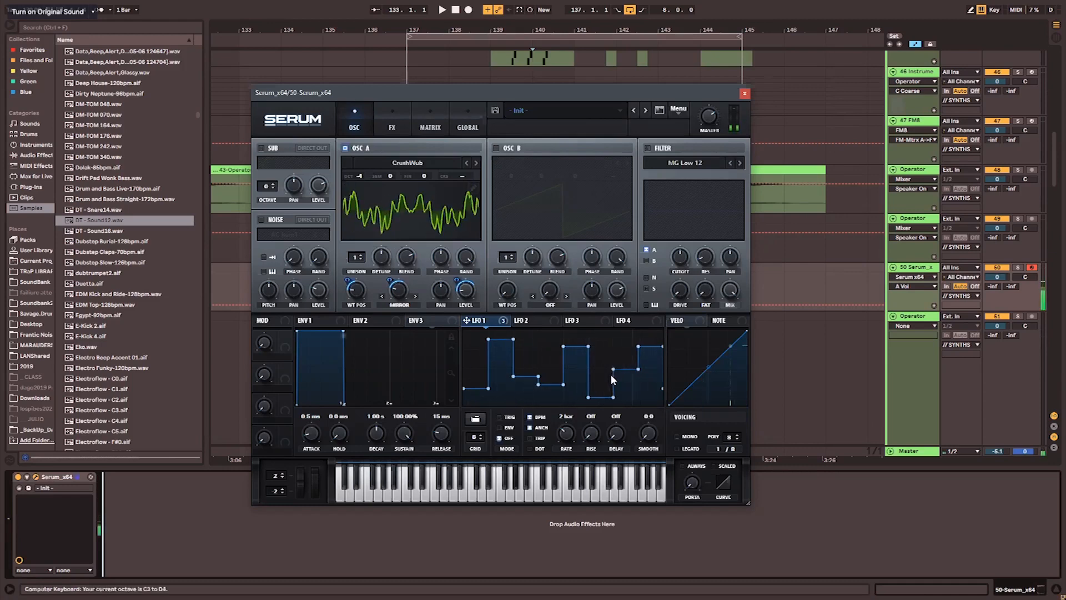
Load the basic LFO shapes saw down, square and flat 50 into LFO 1 in turn.
{"action": "left_click", "coordinate": [475, 418]}
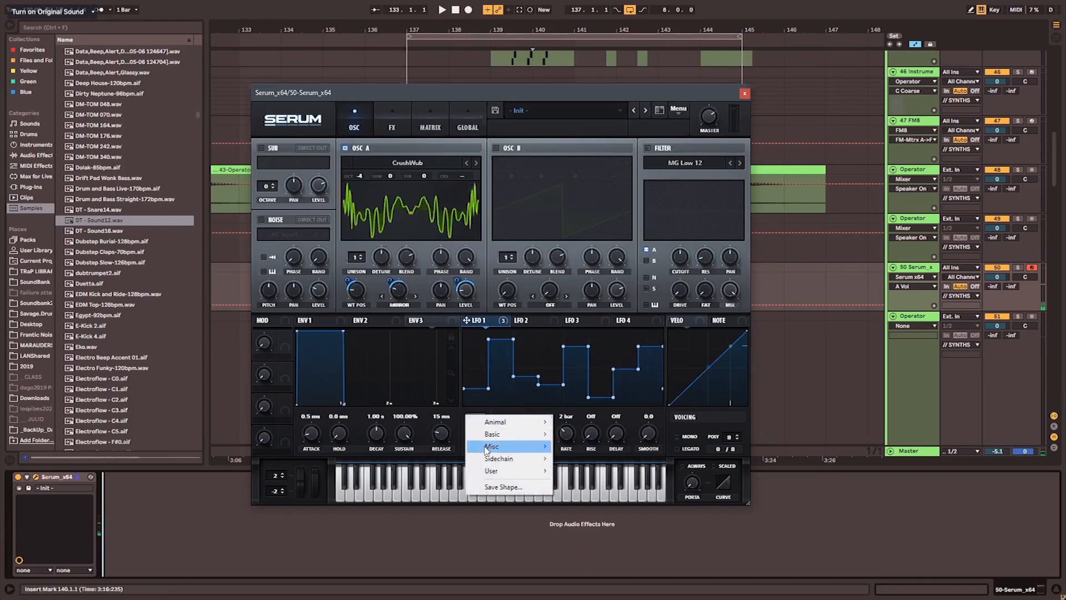
{"action": "mouse_move", "coordinate": [501, 437]}
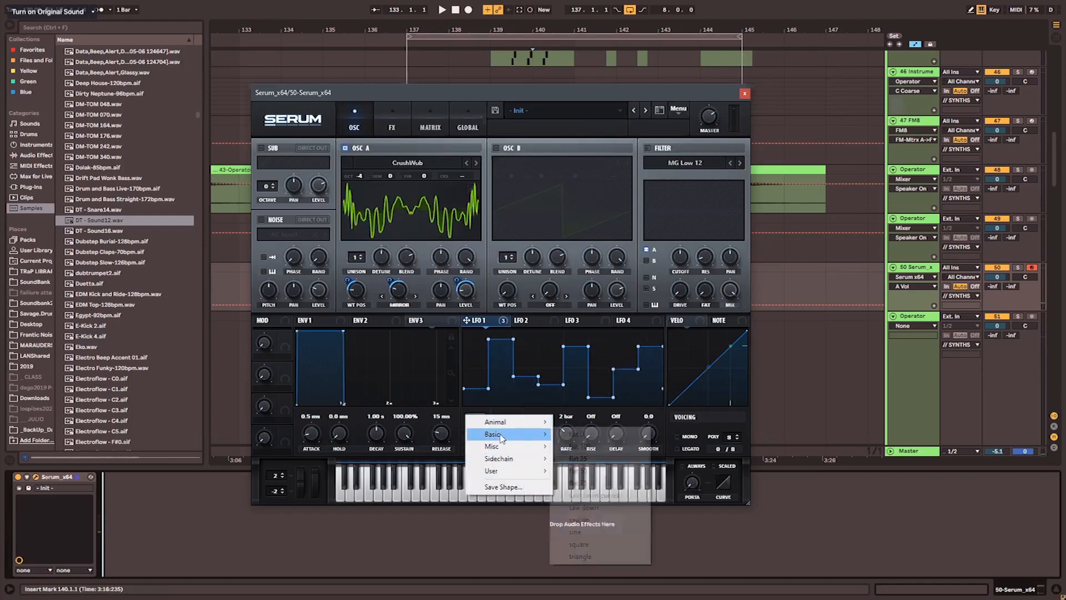
{"action": "left_click", "coordinate": [599, 507]}
{"action": "left_click", "coordinate": [475, 419]}
{"action": "mouse_move", "coordinate": [484, 435]}
{"action": "left_click", "coordinate": [578, 544]}
{"action": "left_click", "coordinate": [475, 418]}
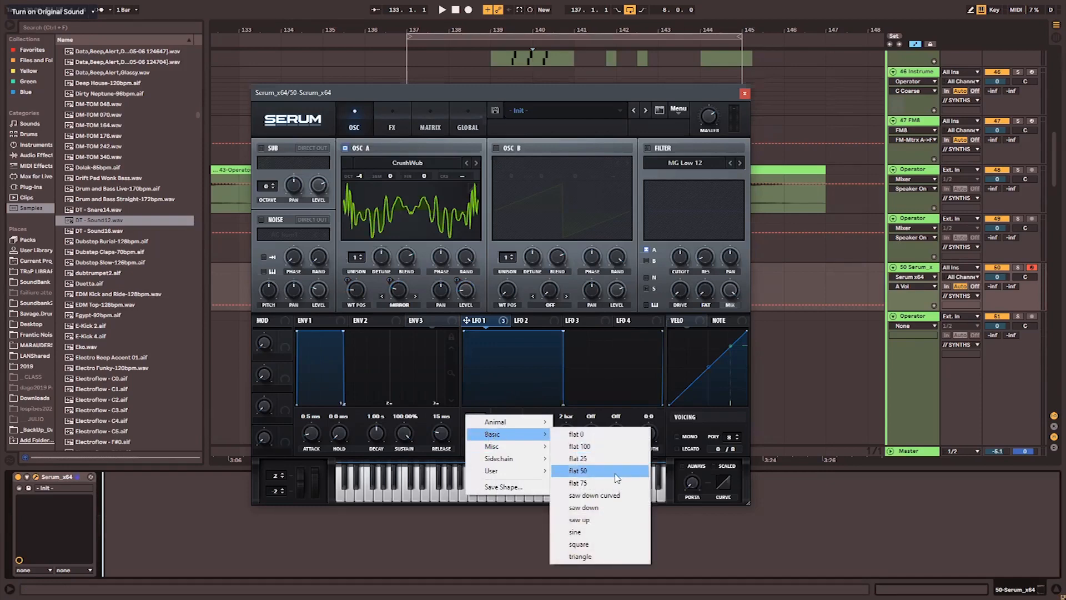
{"action": "left_click", "coordinate": [616, 478]}
Load the basic triangle shape into LFO 1 after a brief look at LFO 2.
{"action": "left_click", "coordinate": [478, 421]}
{"action": "mouse_move", "coordinate": [495, 422]}
{"action": "left_click", "coordinate": [521, 320]}
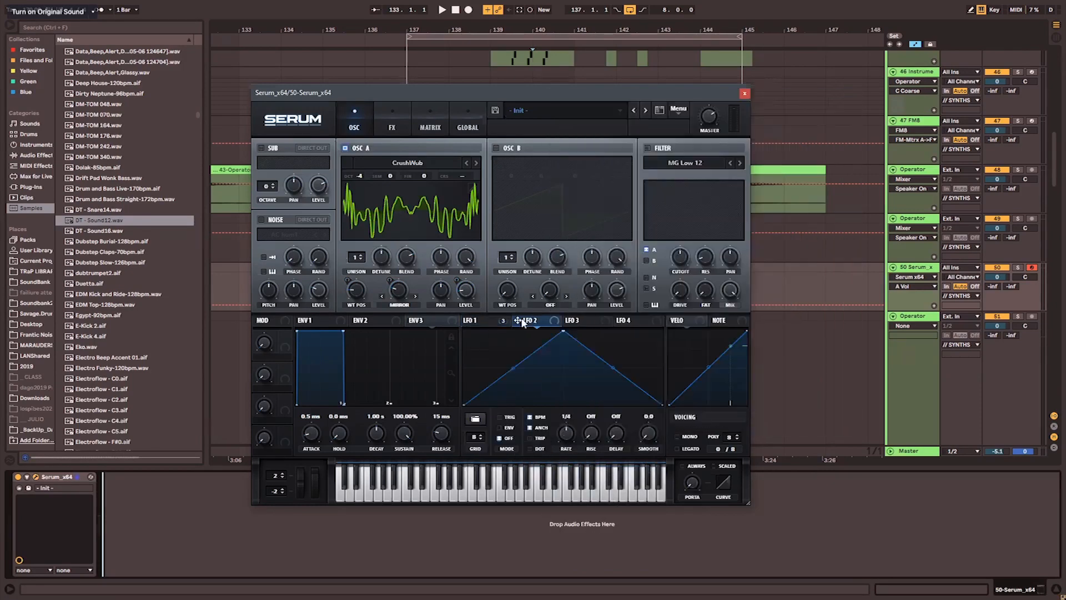
{"action": "left_click", "coordinate": [481, 321]}
{"action": "left_click", "coordinate": [476, 418]}
{"action": "mouse_move", "coordinate": [495, 431]}
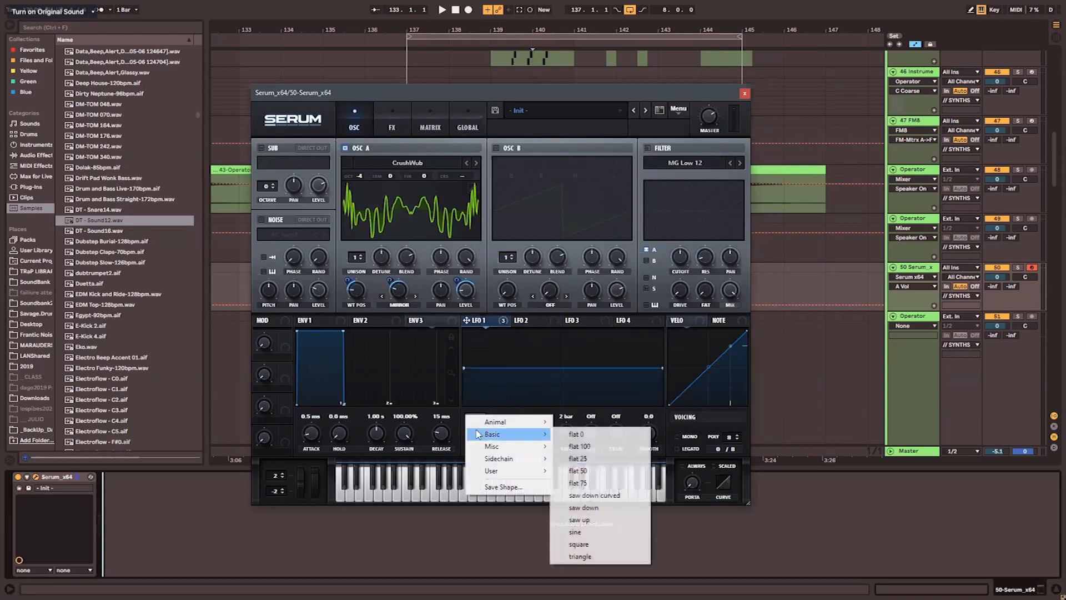
{"action": "left_click", "coordinate": [581, 557]}
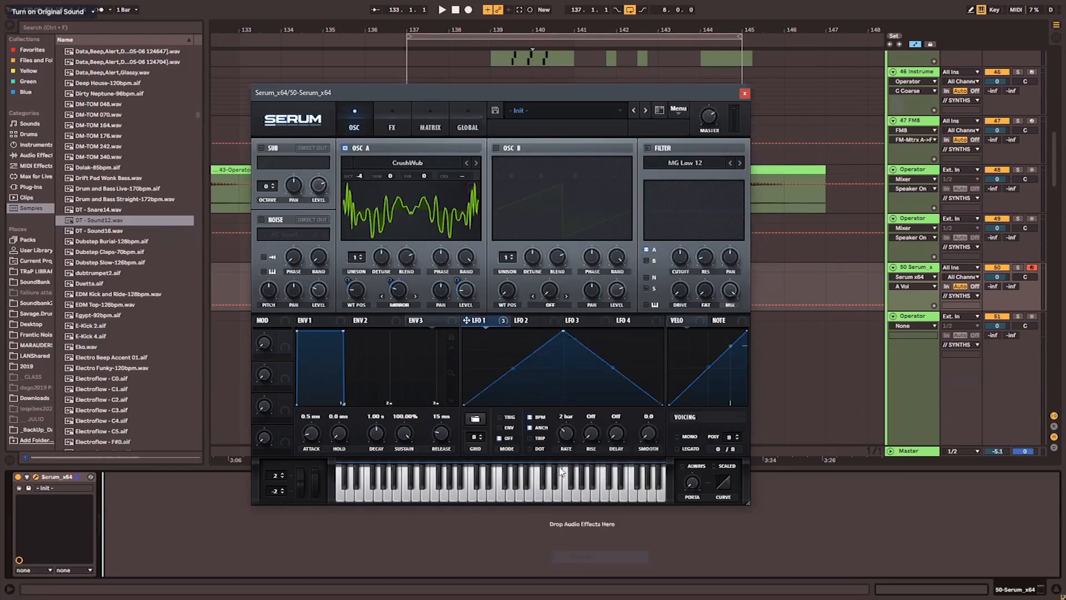
Play a note to hear the triangle modulation and set LFO 1's rate to 1/2.
{"action": "key", "text": "f"}
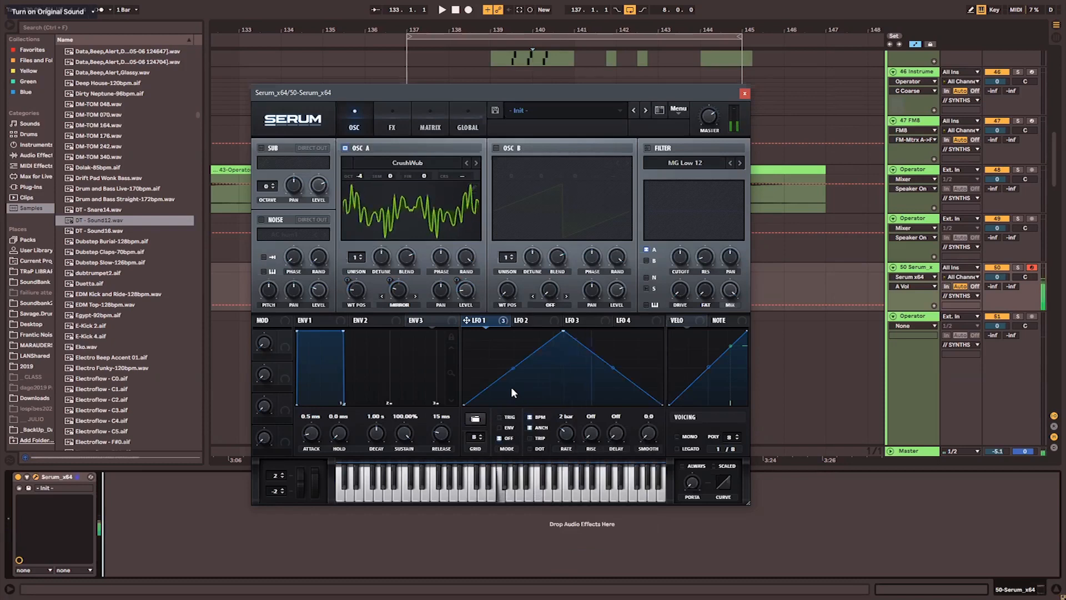
{"action": "mouse_move", "coordinate": [566, 434]}
{"action": "left_mouse_down"}
{"action": "mouse_move", "coordinate": [573, 408]}
{"action": "mouse_move", "coordinate": [578, 424]}
{"action": "left_mouse_up"}
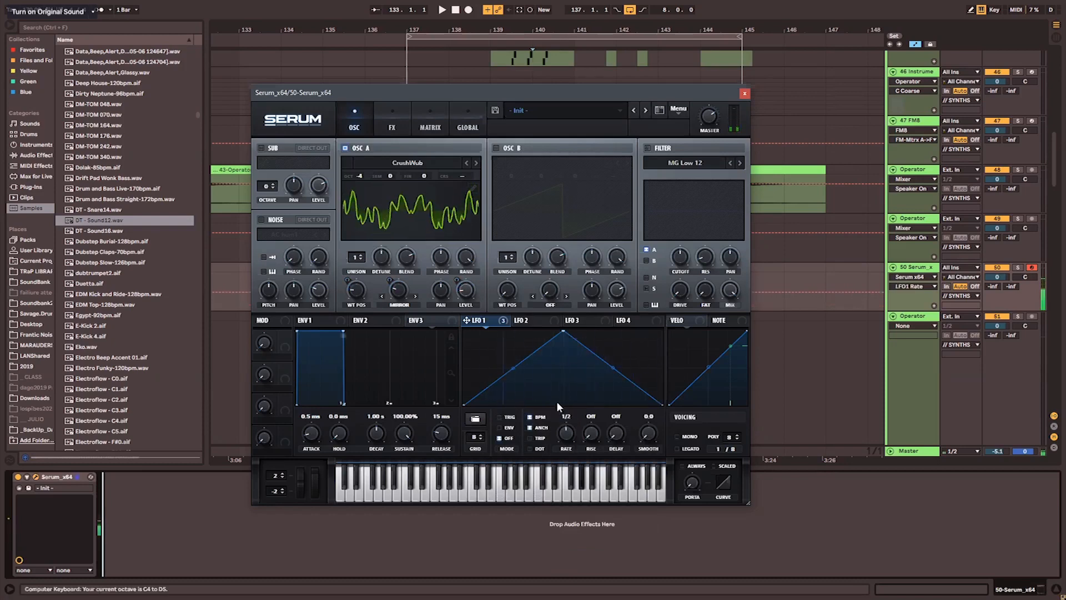
Adjust LFO 1's modulation of oscillator A's wavetable position and raise the warp amount.
{"action": "left_click_drag", "start_coordinate": [465, 321], "coordinate": [360, 293]}
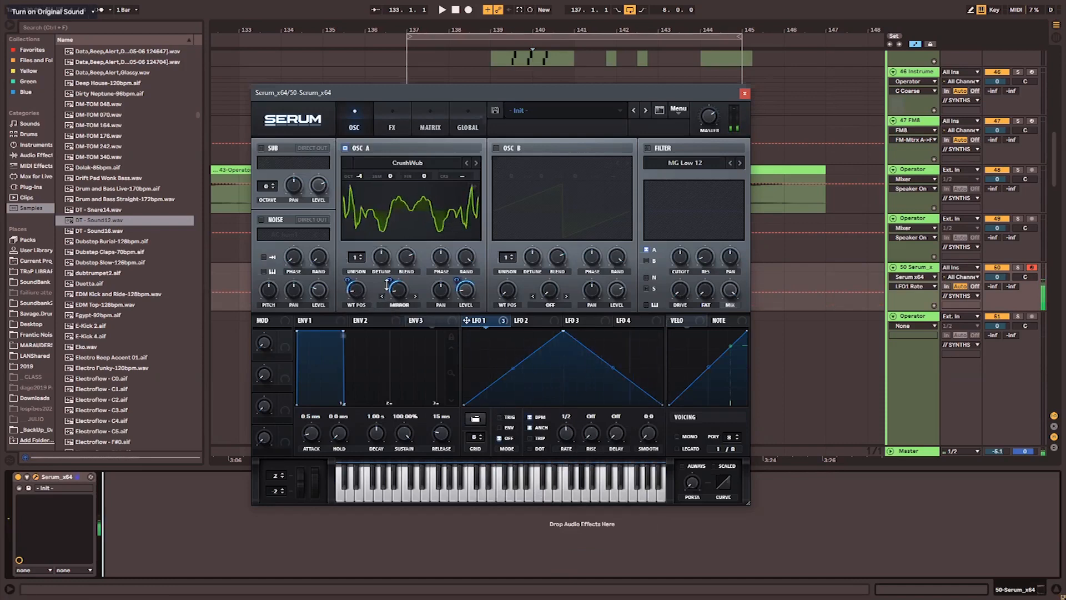
{"action": "left_click_drag", "start_coordinate": [400, 292], "coordinate": [403, 273]}
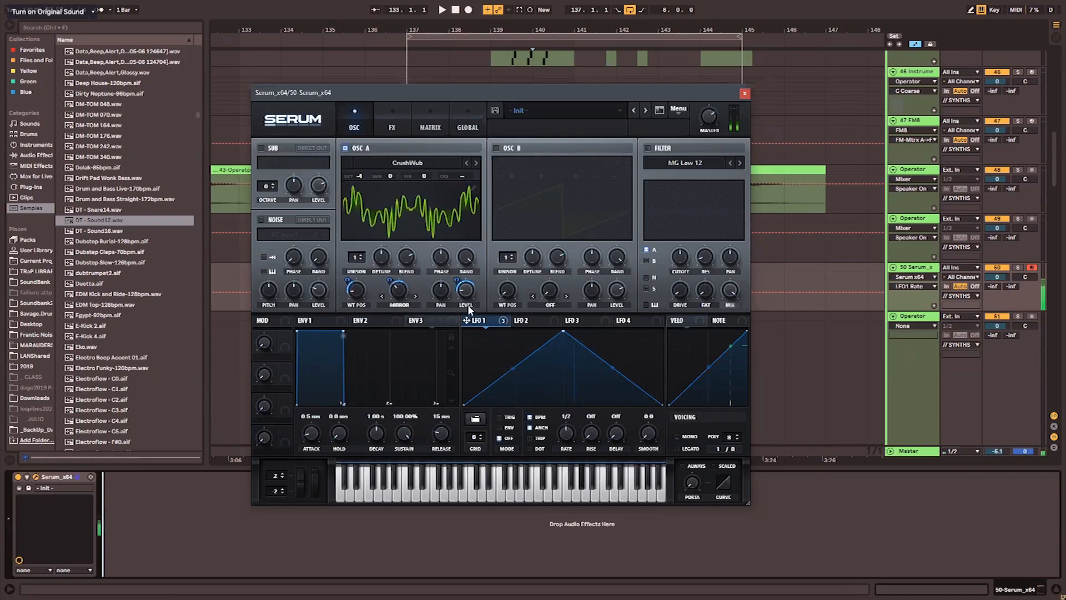
Reshape LFO 1's triangle into a rounded hump with a flat peak by adding a point and bending both slopes outward.
{"action": "left_click_drag", "start_coordinate": [526, 353], "coordinate": [546, 308]}
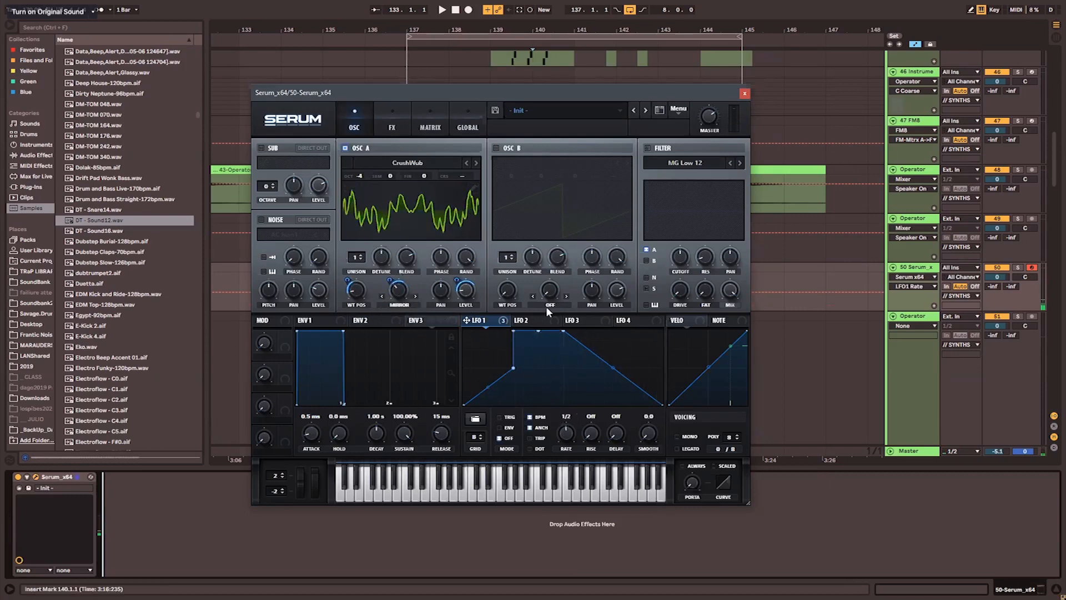
{"action": "left_click_drag", "start_coordinate": [488, 368], "coordinate": [488, 359]}
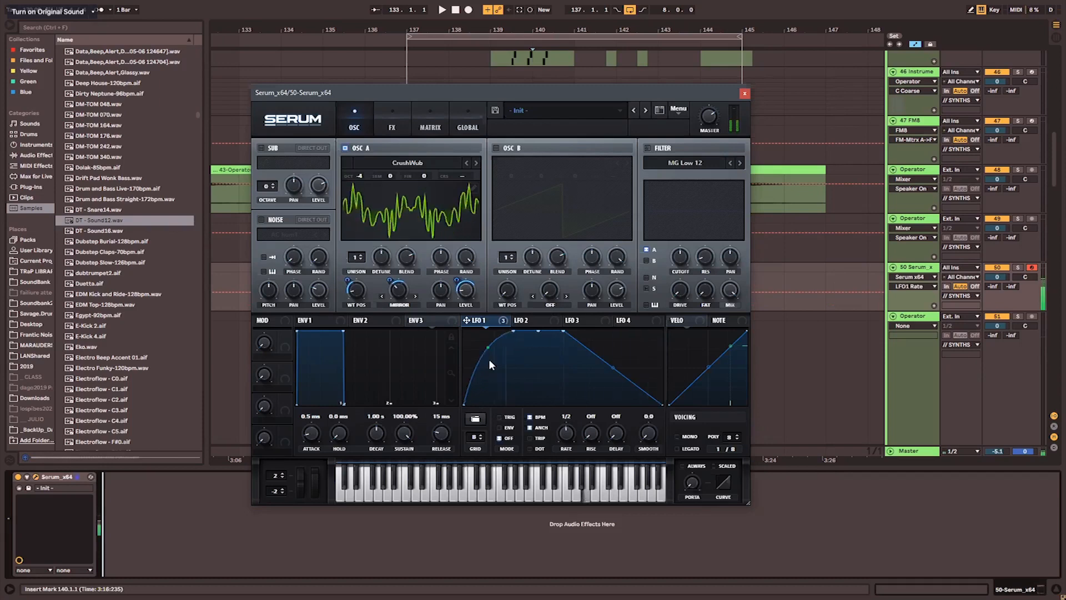
{"action": "left_click_drag", "start_coordinate": [611, 368], "coordinate": [616, 361]}
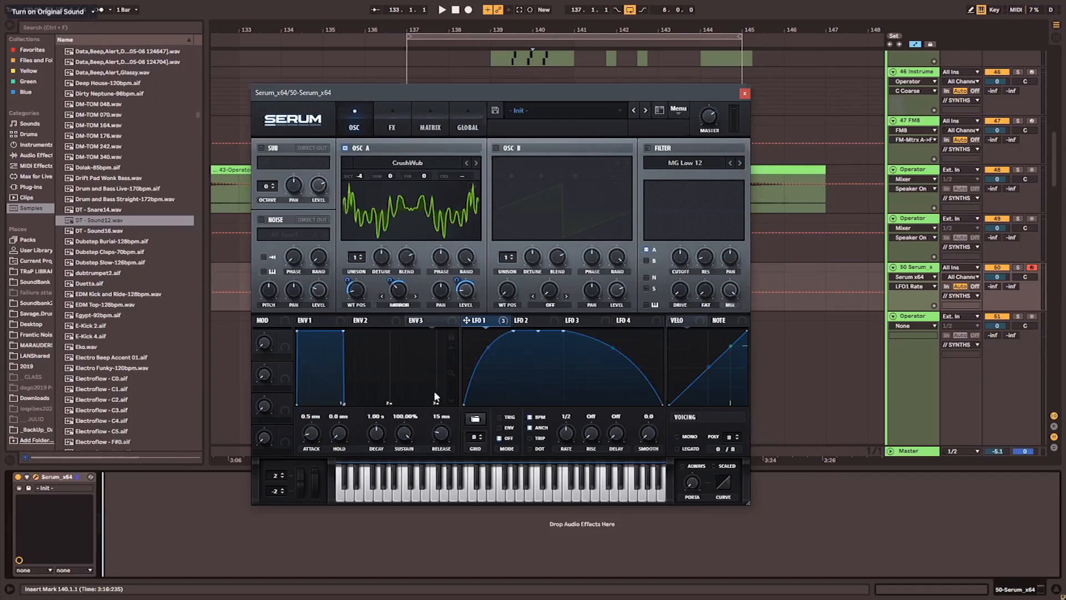
{"action": "mouse_move", "coordinate": [566, 434]}
{"action": "left_mouse_down"}
{"action": "mouse_move", "coordinate": [572, 423]}
{"action": "mouse_move", "coordinate": [564, 451]}
{"action": "mouse_move", "coordinate": [571, 409]}
{"action": "mouse_move", "coordinate": [572, 430]}
{"action": "left_mouse_up"}
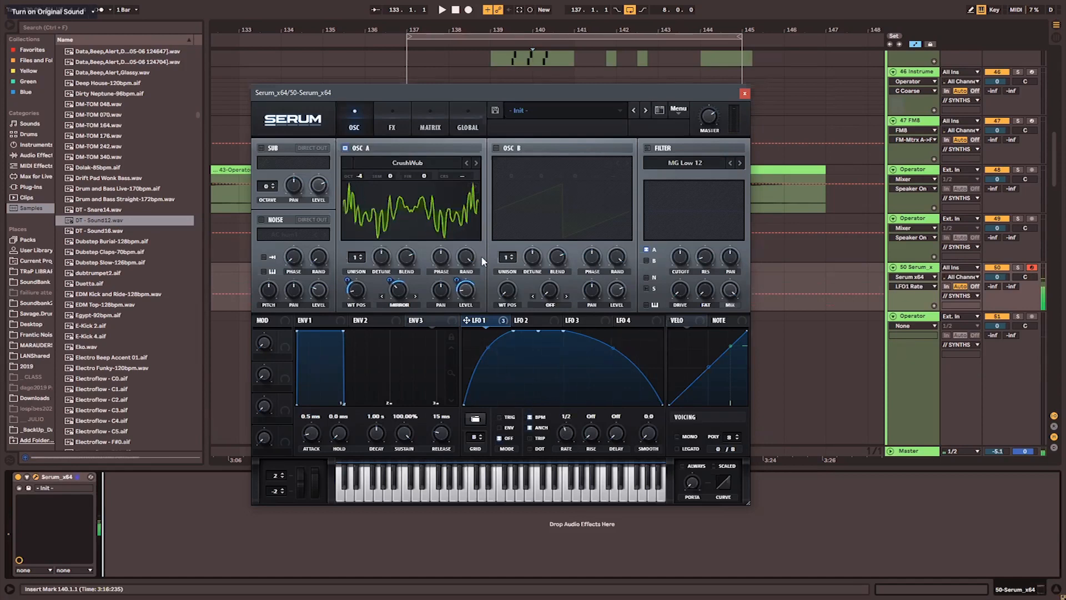
Enable the filter and step through its types from MG Low 12 to High 12.
{"action": "left_click", "coordinate": [648, 148]}
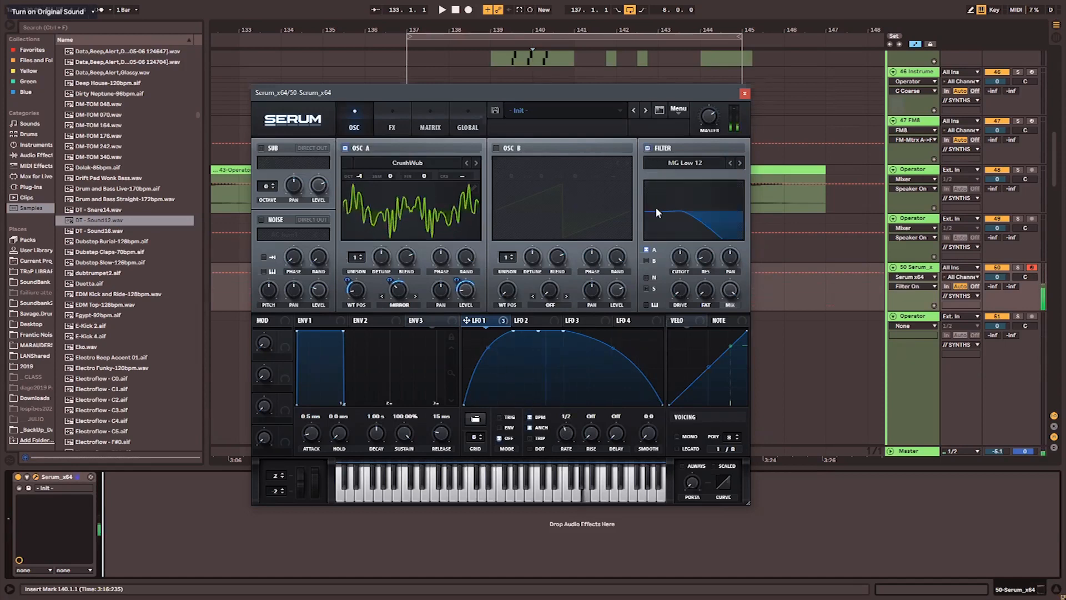
{"action": "left_click", "coordinate": [741, 161]}
{"action": "left_click", "coordinate": [741, 161]}
{"action": "left_click", "coordinate": [741, 161]}
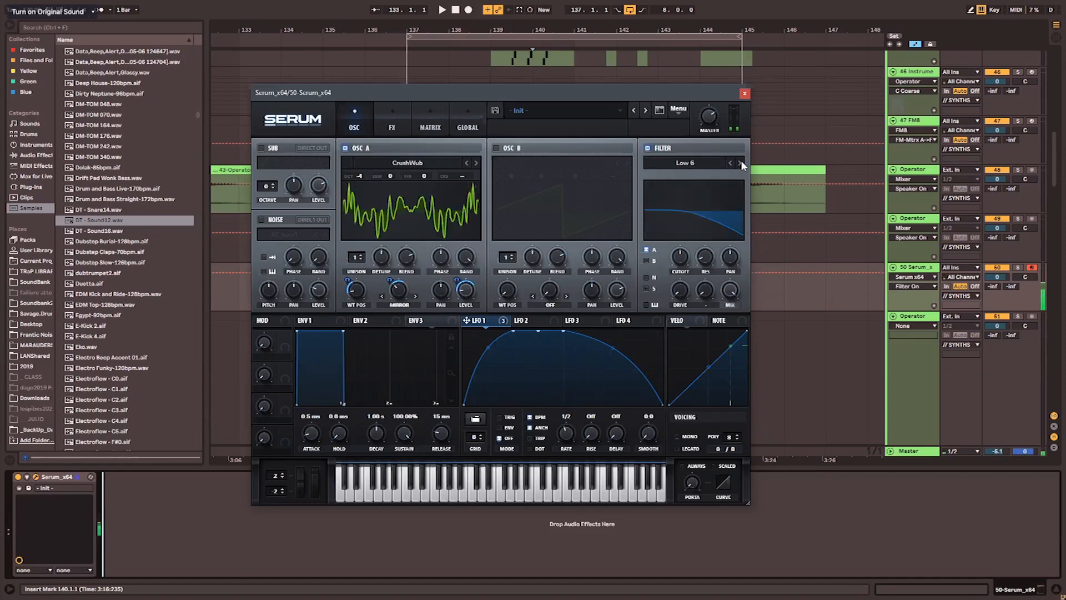
{"action": "left_click", "coordinate": [741, 161]}
{"action": "left_click", "coordinate": [741, 161]}
{"action": "left_click", "coordinate": [741, 161]}
{"action": "left_click", "coordinate": [741, 162]}
{"action": "left_click", "coordinate": [741, 162]}
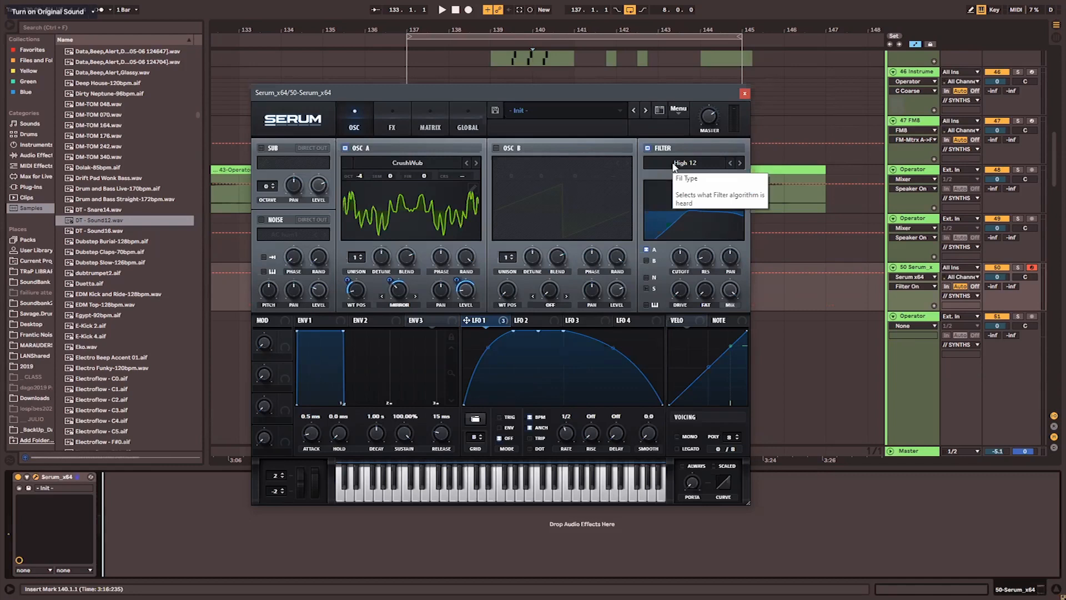
Search the audio effects for "glue", add Glue Compressor after Serum and collapse the device.
{"action": "left_click", "coordinate": [39, 26]}
{"action": "type", "text": "glue"}
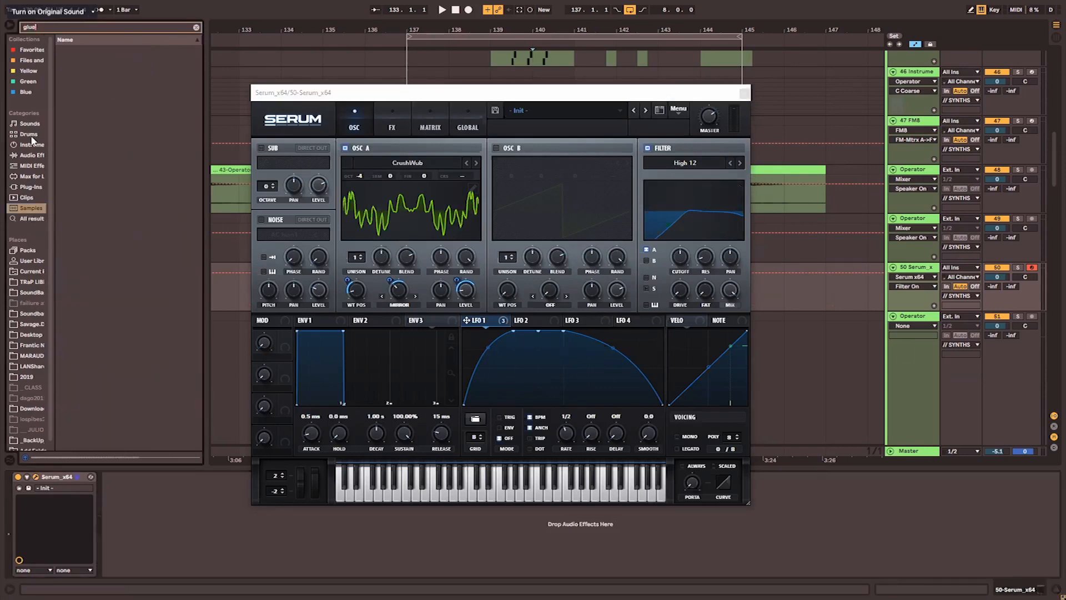
{"action": "left_click", "coordinate": [33, 155]}
{"action": "left_click", "coordinate": [85, 62]}
{"action": "double_click", "coordinate": [84, 61]}
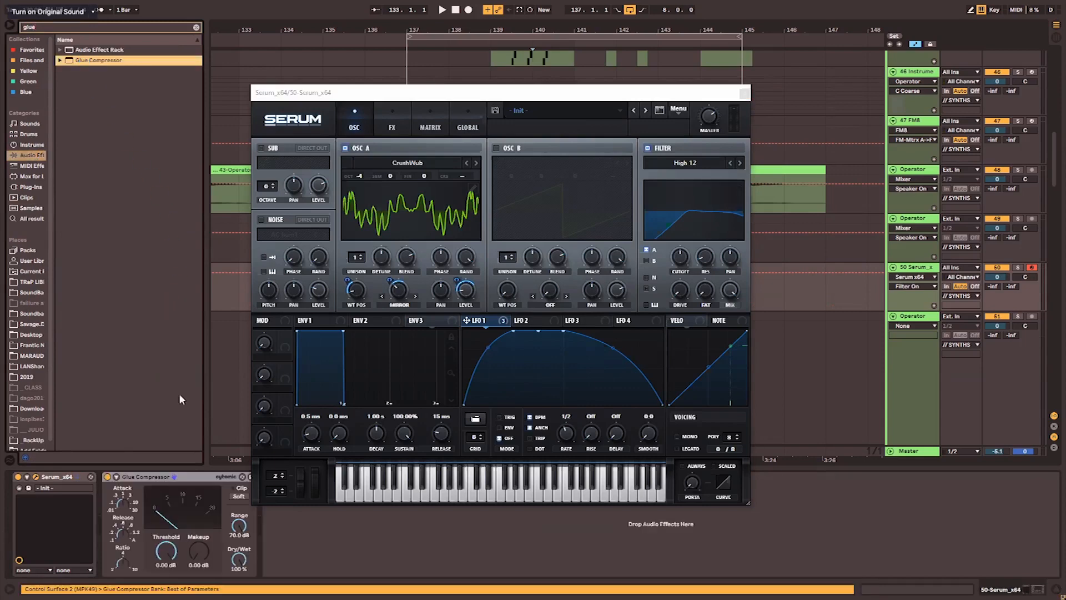
{"action": "left_click", "coordinate": [221, 484]}
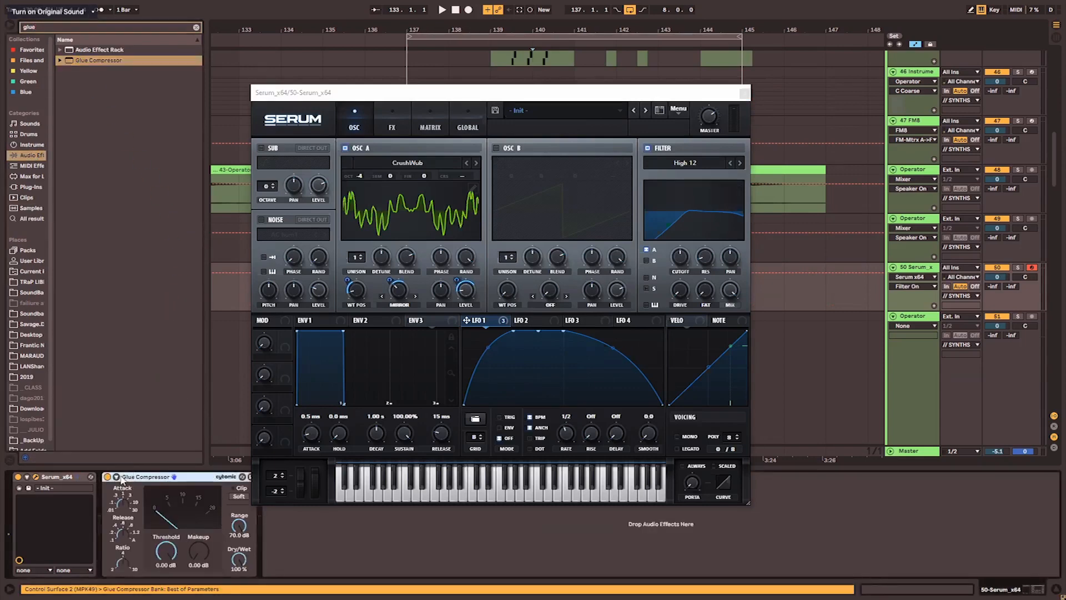
{"action": "double_click", "coordinate": [142, 477]}
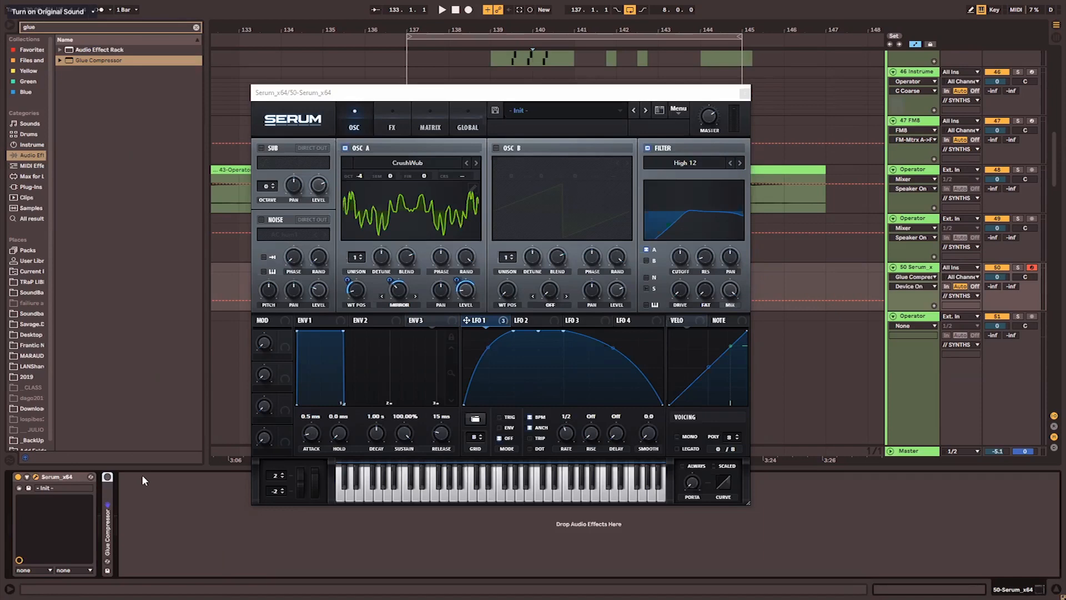
{"action": "key", "text": "alt+Tab"}
{"action": "key", "text": "alt+Tab"}
{"action": "key", "text": "alt+Tab"}
{"action": "key", "text": "alt+Tab"}
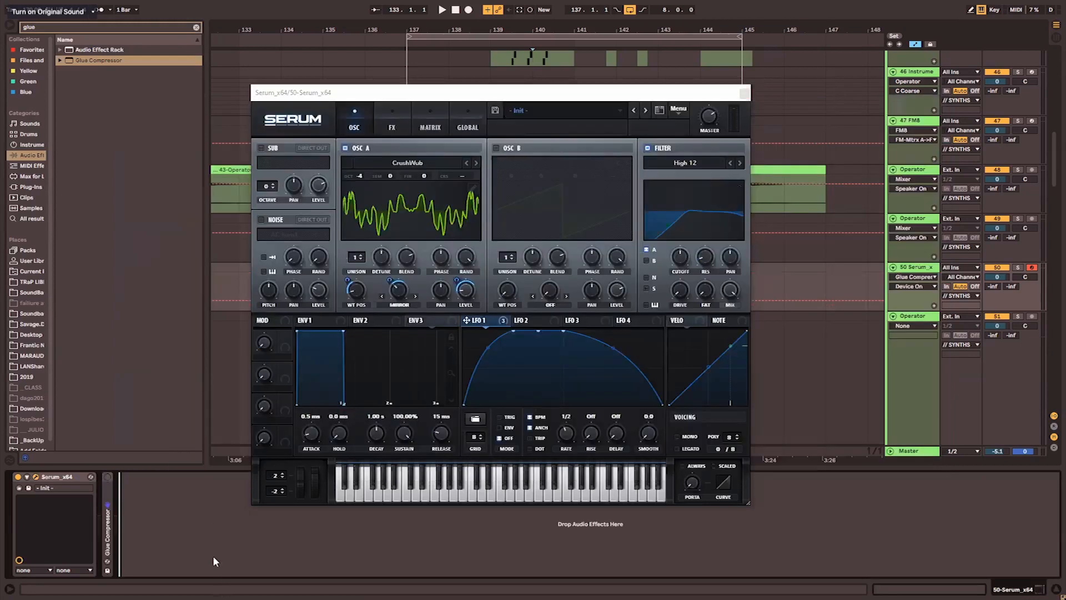
{"action": "key", "text": "alt+Tab"}
{"action": "key", "text": "alt+Tab"}
{"action": "key", "text": "alt+Tab"}
{"action": "key", "text": "alt+Tab"}
{"action": "key", "text": "alt+Tab"}
Switch to File Explorer and open the PDF WORKSHOP BOOKLET 2019 (3) from the Downloads folder.
{"action": "key", "text": "super"}
{"action": "left_click", "coordinate": [123, 589]}
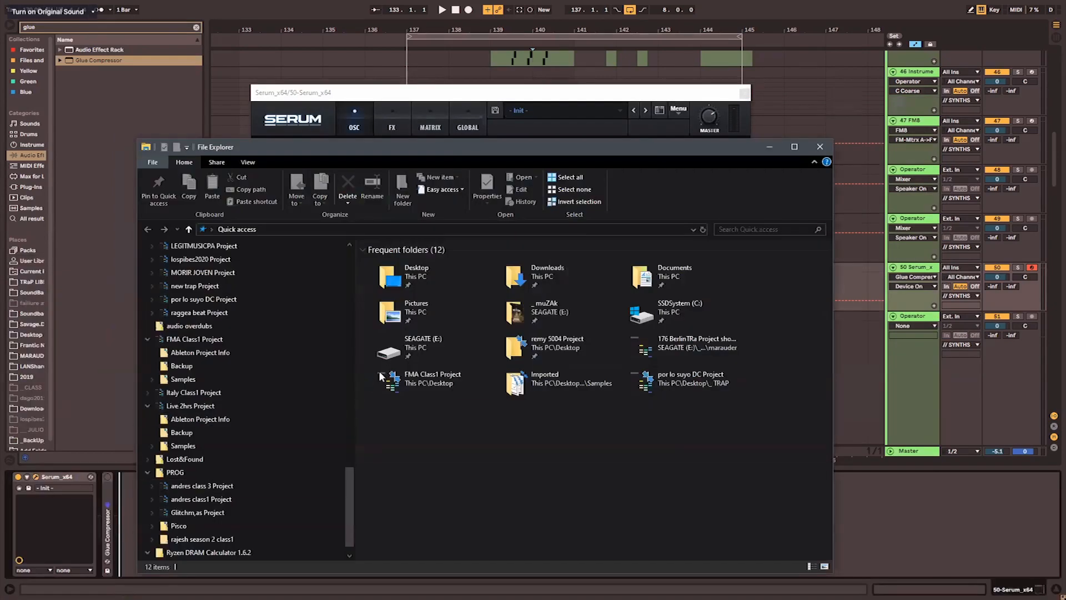
{"action": "scroll", "coordinate": [262, 355], "scroll_direction": "up", "scroll_amount": 10}
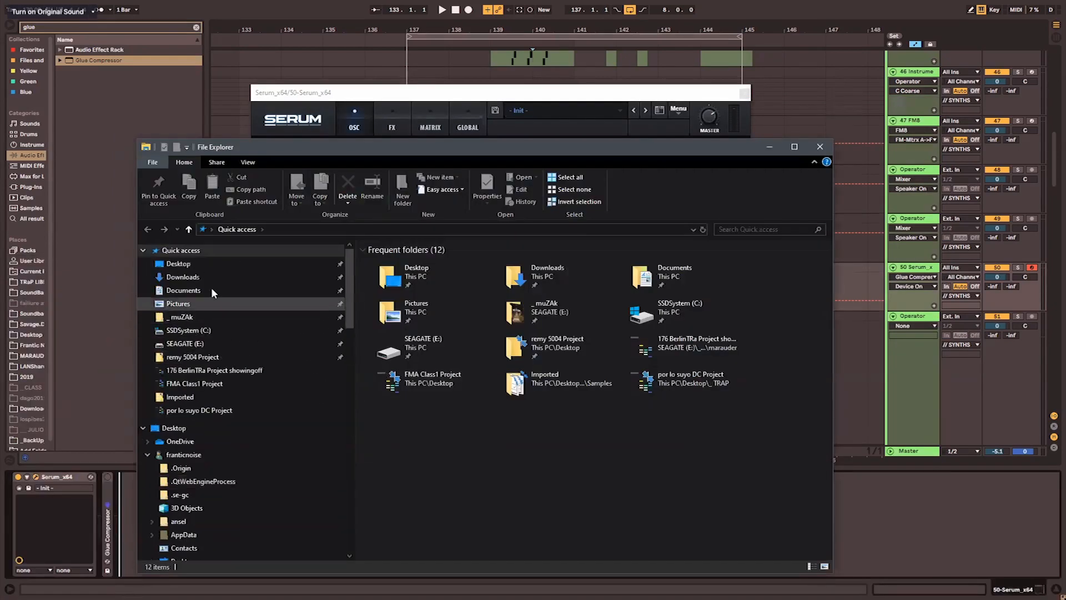
{"action": "left_click", "coordinate": [283, 280]}
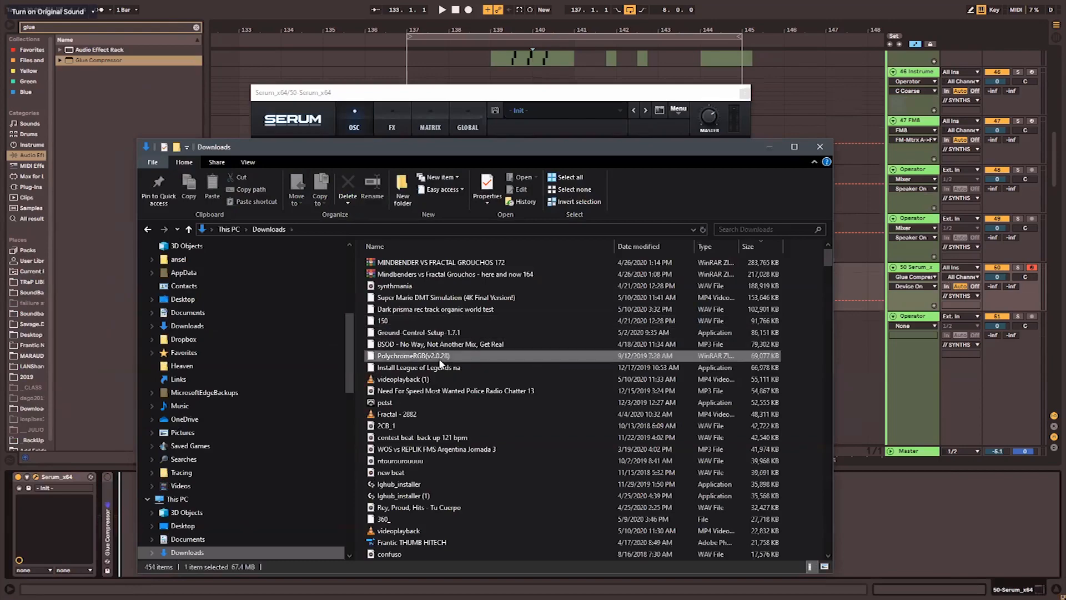
{"action": "scroll", "coordinate": [451, 381], "scroll_direction": "down", "scroll_amount": 20}
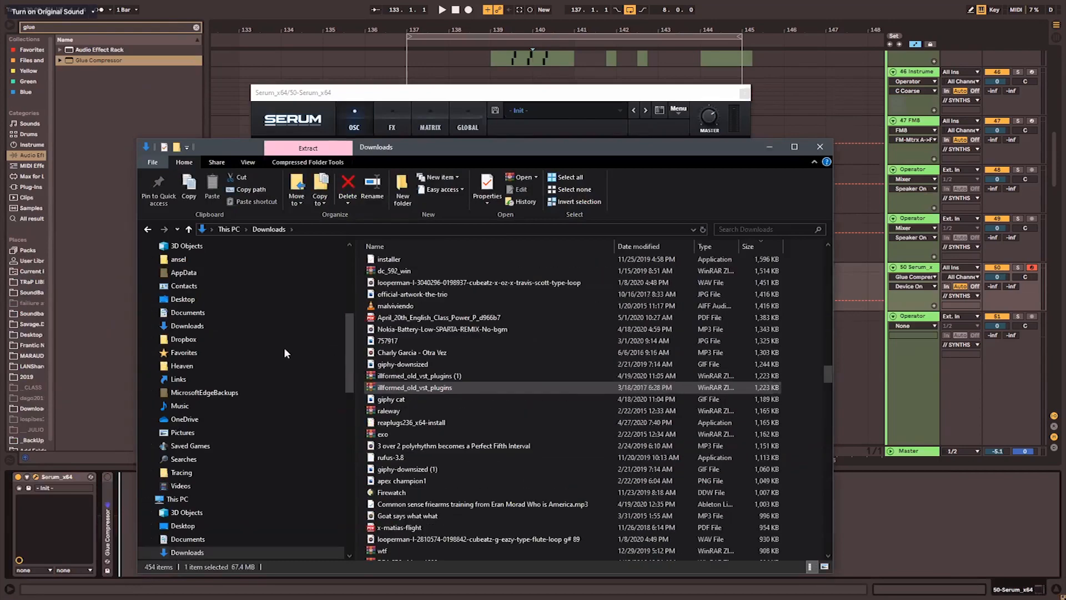
{"action": "scroll", "coordinate": [446, 314], "scroll_direction": "down", "scroll_amount": 10}
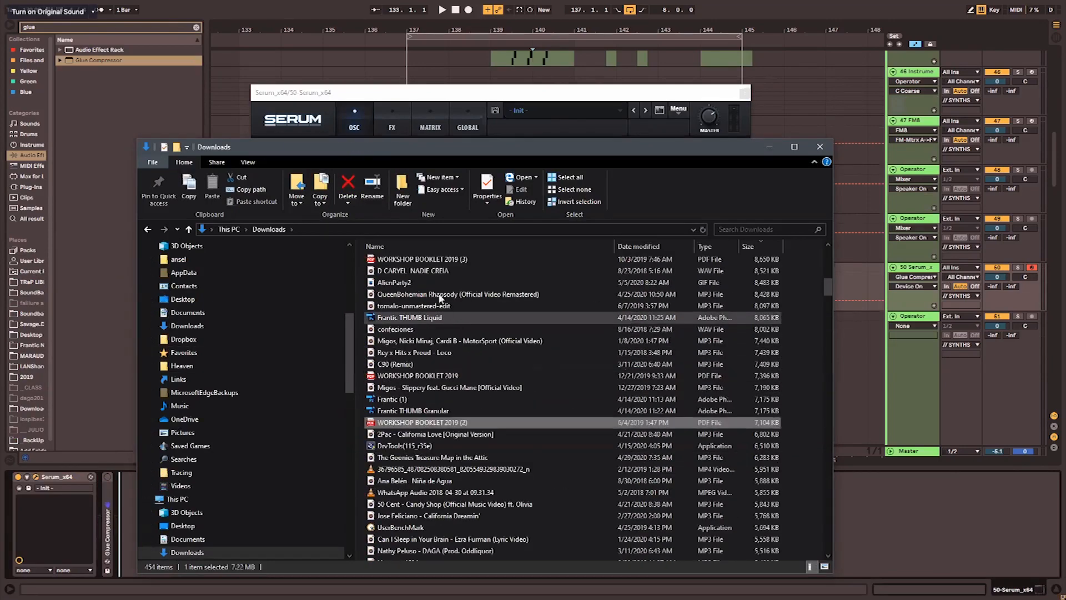
{"action": "double_click", "coordinate": [430, 260]}
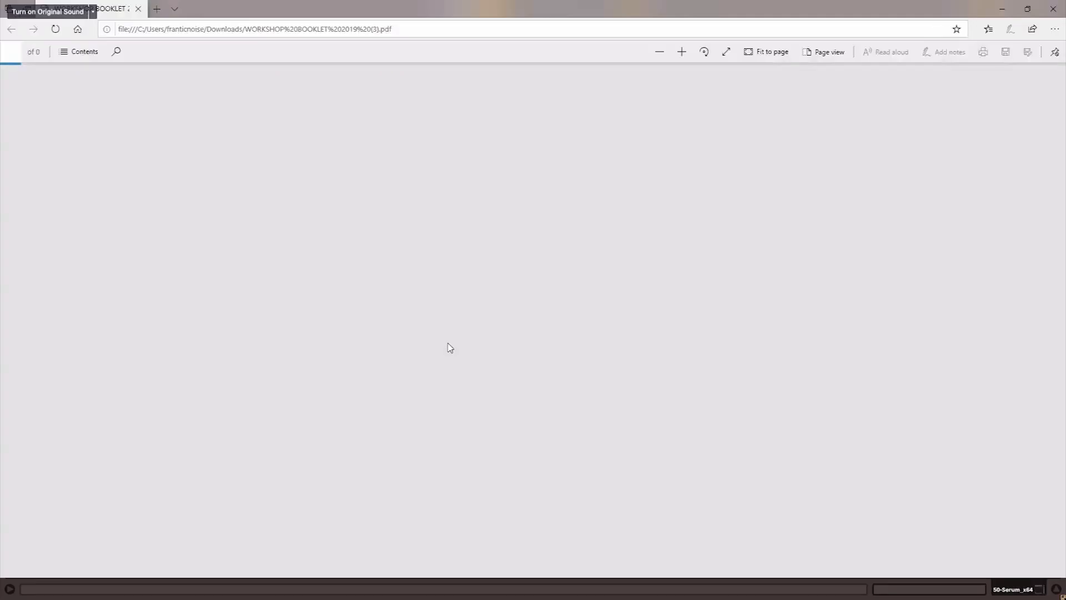
Search the booklet for "serum" and go to the table comparing Massive, Serum and Wavetable.
{"action": "scroll", "coordinate": [449, 348], "scroll_direction": "down", "scroll_amount": 20}
{"action": "scroll", "coordinate": [449, 348], "scroll_direction": "down", "scroll_amount": 20}
{"action": "key", "text": "ctrl+f"}
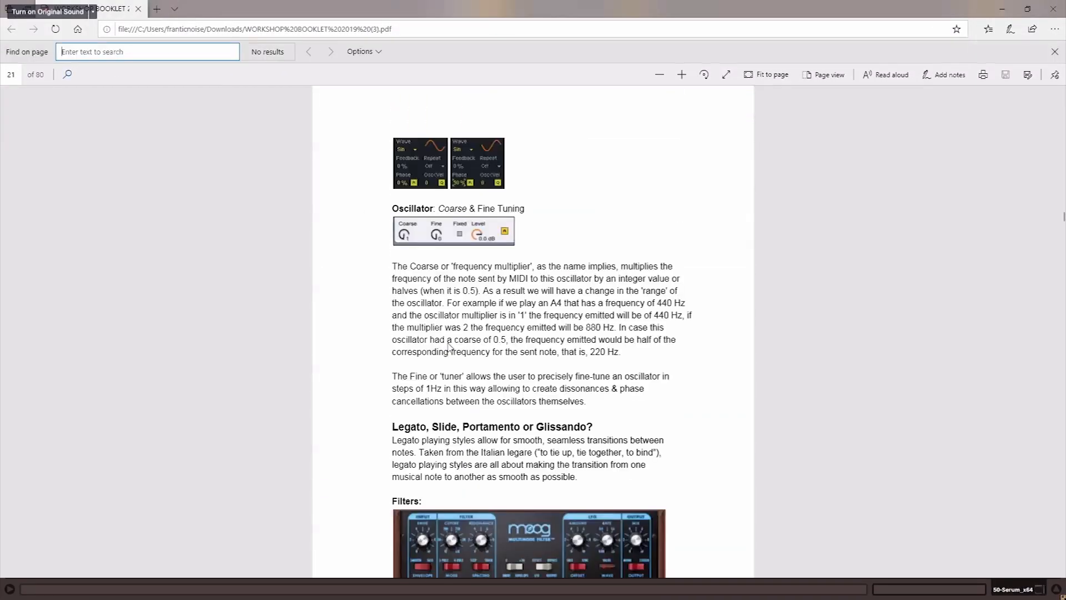
{"action": "type", "text": "serum"}
{"action": "key", "text": "Return"}
{"action": "key", "text": "Return"}
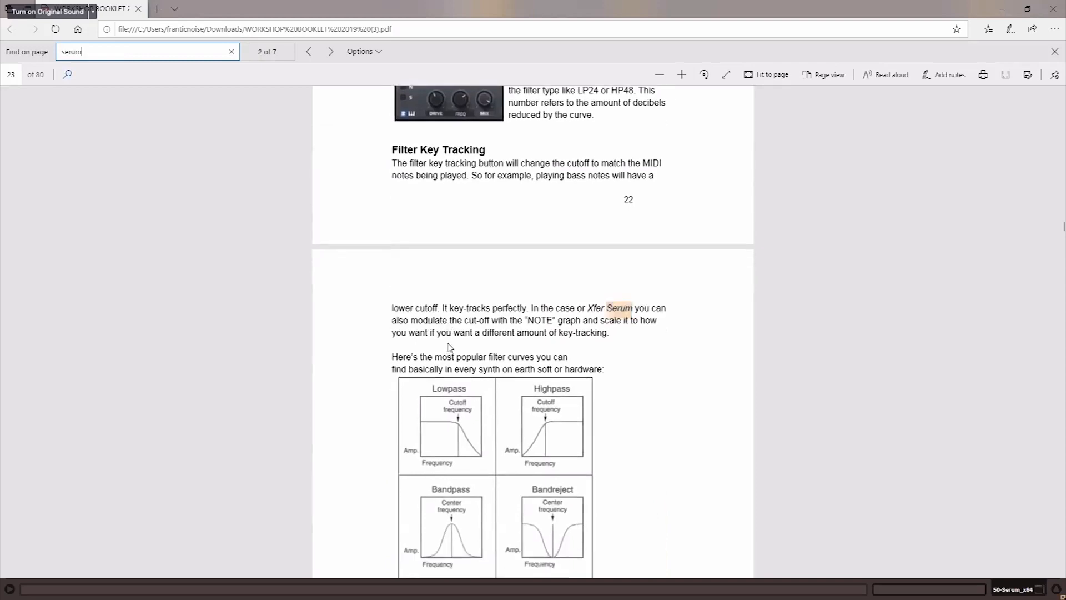
{"action": "key", "text": "Return"}
{"action": "key", "text": "Return"}
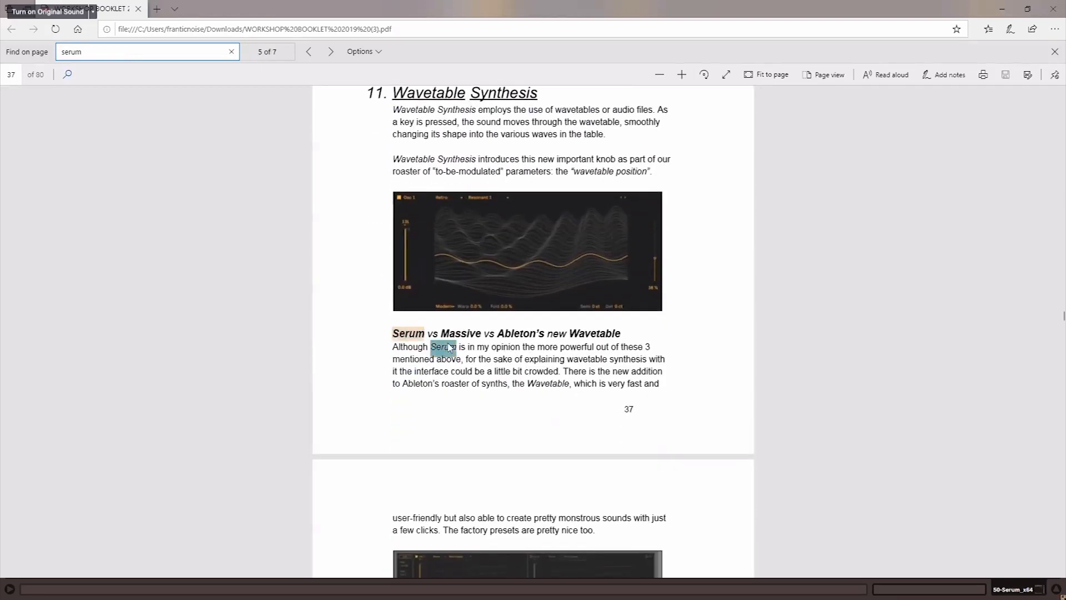
{"action": "scroll", "coordinate": [448, 348], "scroll_direction": "down", "scroll_amount": 15}
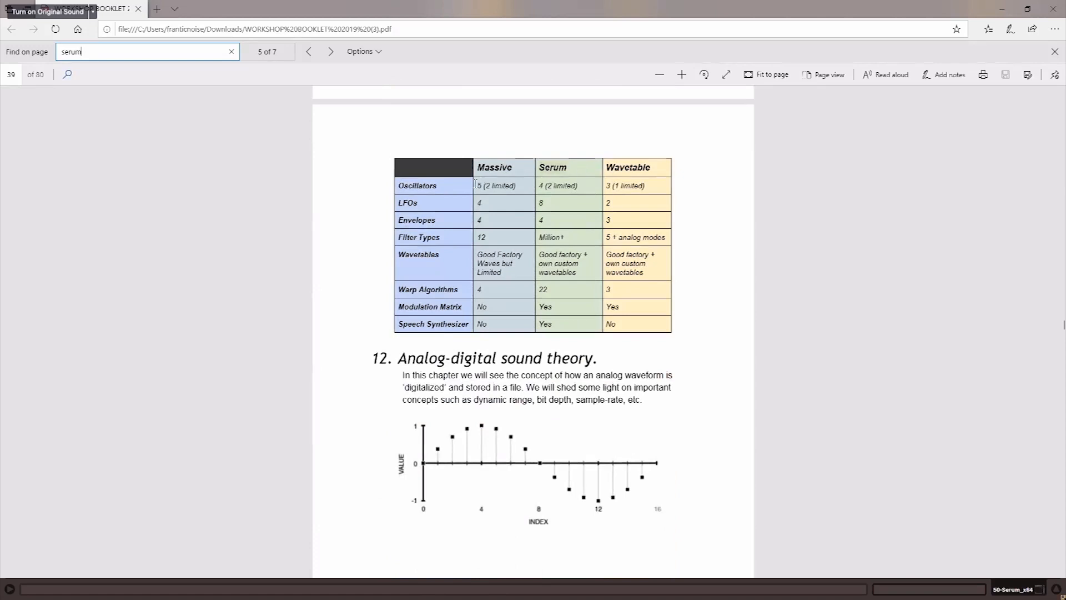
Compare Massive, Serum and Wavetable in the table by oscillators, LFOs, envelopes, filter types and wavetables.
{"action": "double_click", "coordinate": [479, 203]}
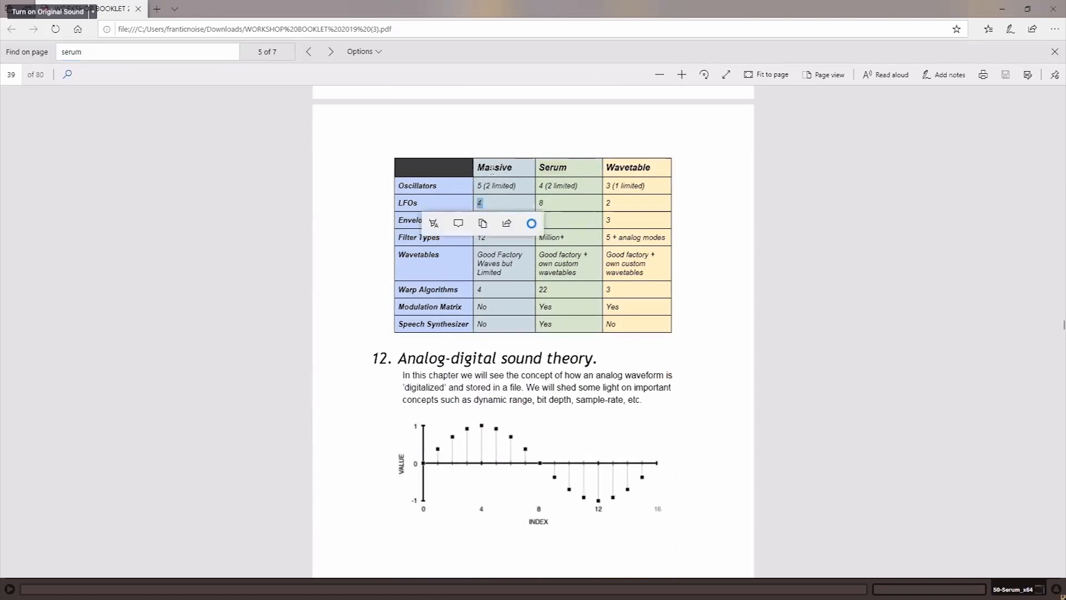
{"action": "left_click", "coordinate": [491, 183]}
{"action": "double_click", "coordinate": [483, 186]}
{"action": "left_click", "coordinate": [480, 186]}
{"action": "left_click_drag", "start_coordinate": [479, 185], "coordinate": [481, 214]}
{"action": "left_click", "coordinate": [507, 182]}
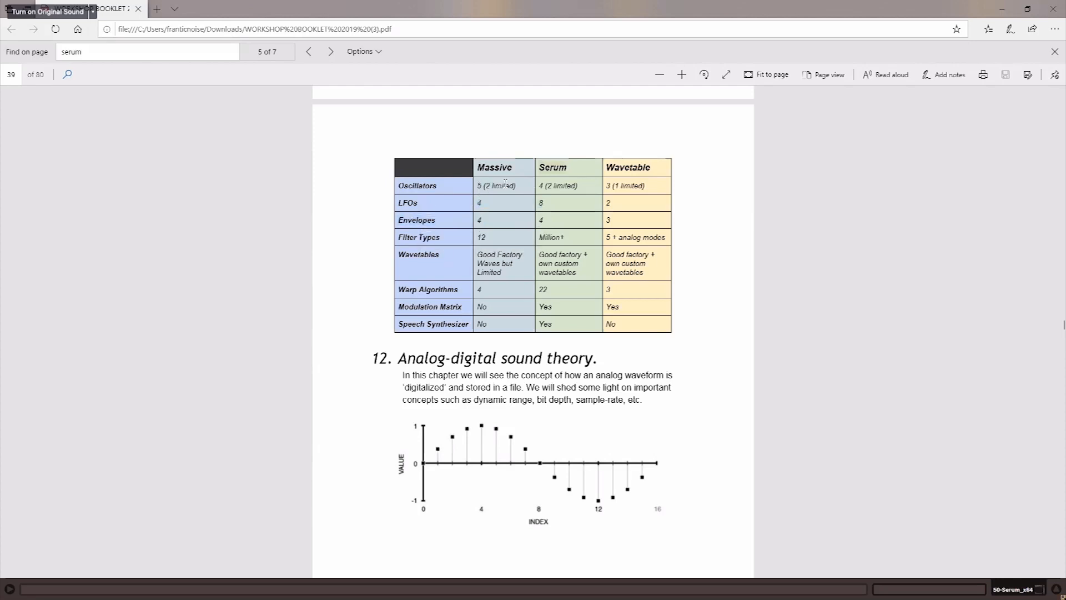
{"action": "left_click_drag", "start_coordinate": [476, 264], "coordinate": [559, 255]}
{"action": "left_click", "coordinate": [570, 237]}
{"action": "double_click", "coordinate": [510, 255]}
{"action": "double_click", "coordinate": [546, 263]}
{"action": "double_click", "coordinate": [488, 255]}
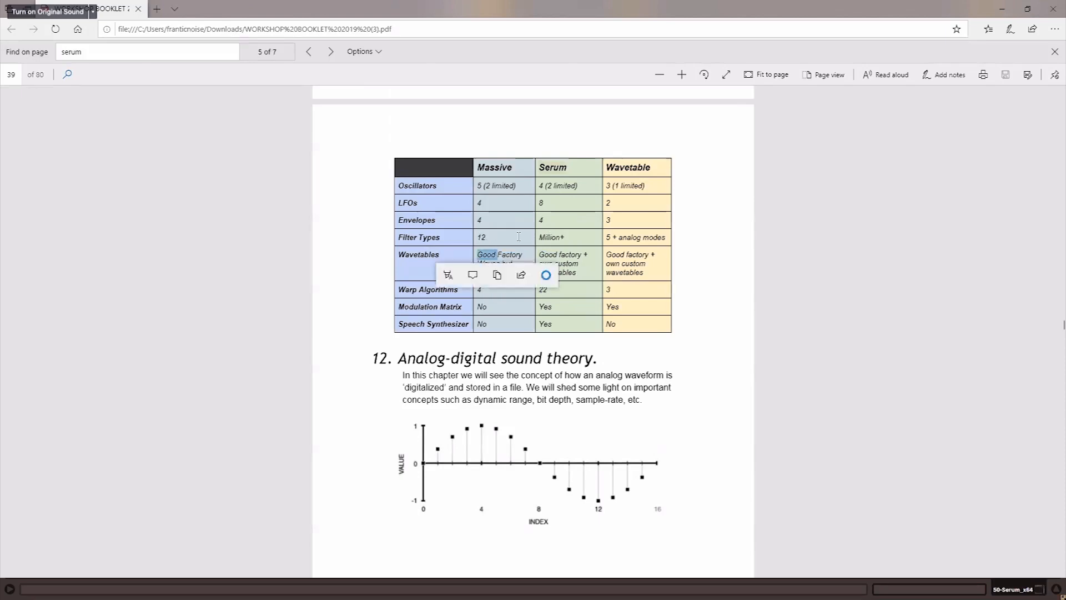
{"action": "double_click", "coordinate": [633, 264]}
{"action": "double_click", "coordinate": [511, 255]}
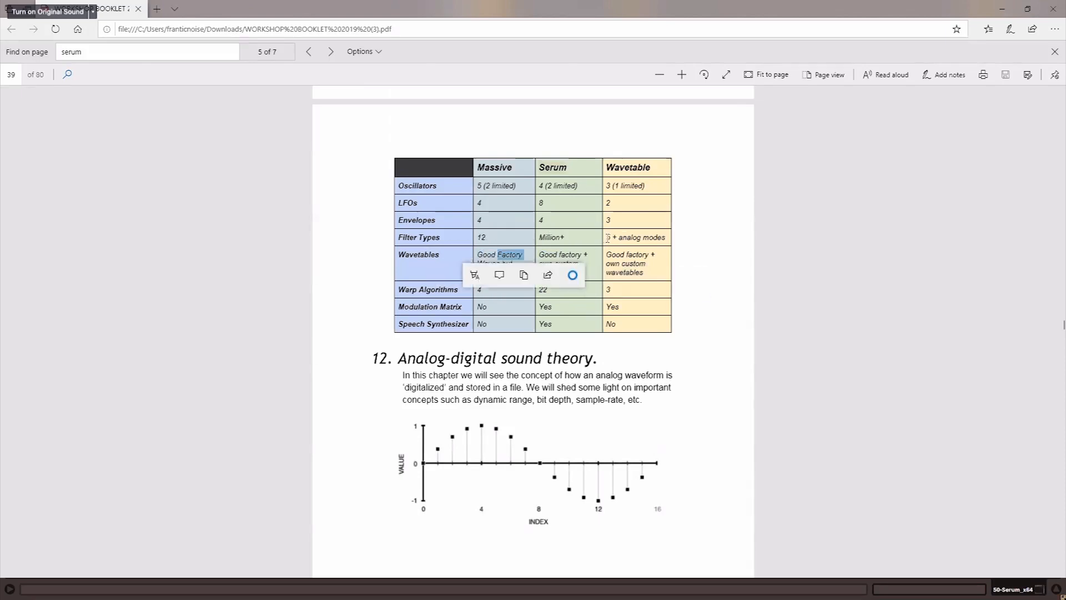
Switch back to Serum in Ableton Live and look through the filter's Multi, Flanges and Misc types.
{"action": "key", "text": "alt+Tab"}
{"action": "key", "text": "alt+Tab"}
{"action": "key", "text": "alt+Tab"}
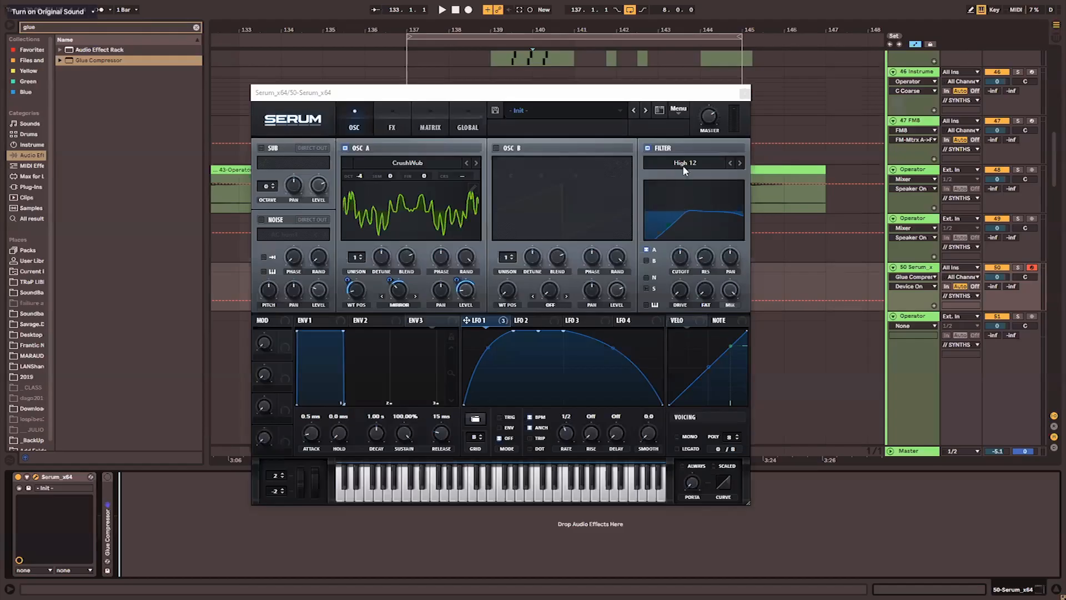
{"action": "left_click", "coordinate": [683, 167]}
{"action": "mouse_move", "coordinate": [687, 180]}
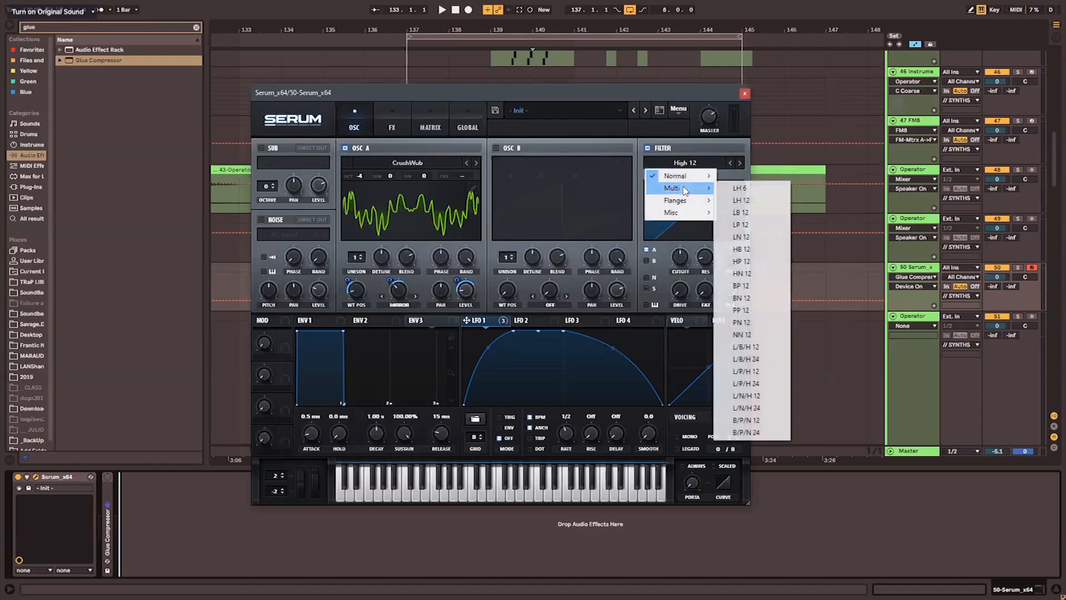
{"action": "mouse_move", "coordinate": [685, 218]}
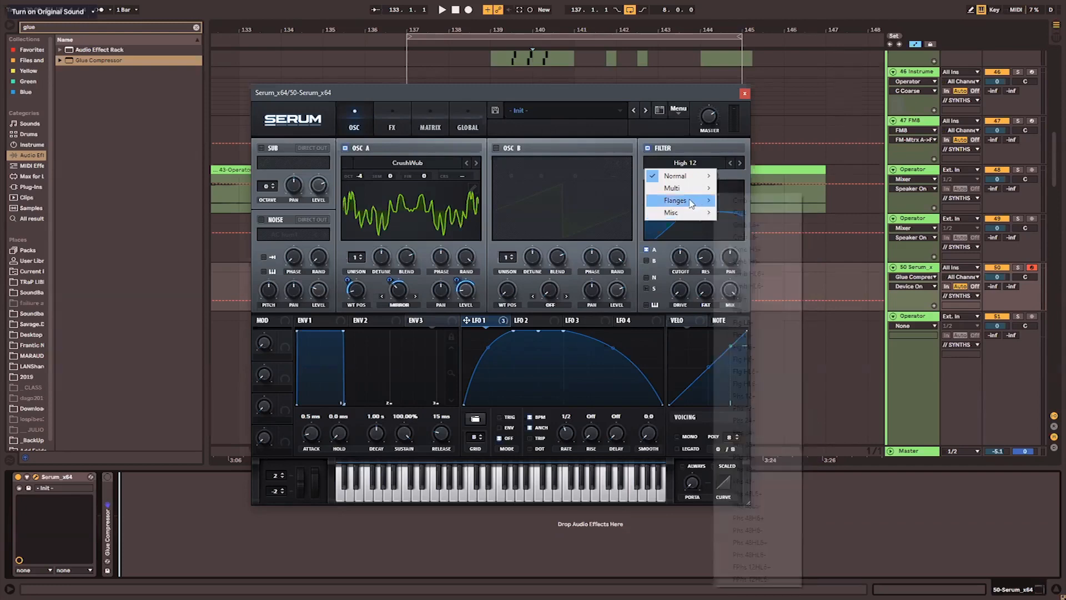
{"action": "left_click", "coordinate": [680, 139]}
{"action": "left_click", "coordinate": [684, 161]}
Try modulating the filter cutoff with LFO 1, then remove that modulation and sweep the cutoff by hand.
{"action": "left_click_drag", "start_coordinate": [678, 257], "coordinate": [685, 282]}
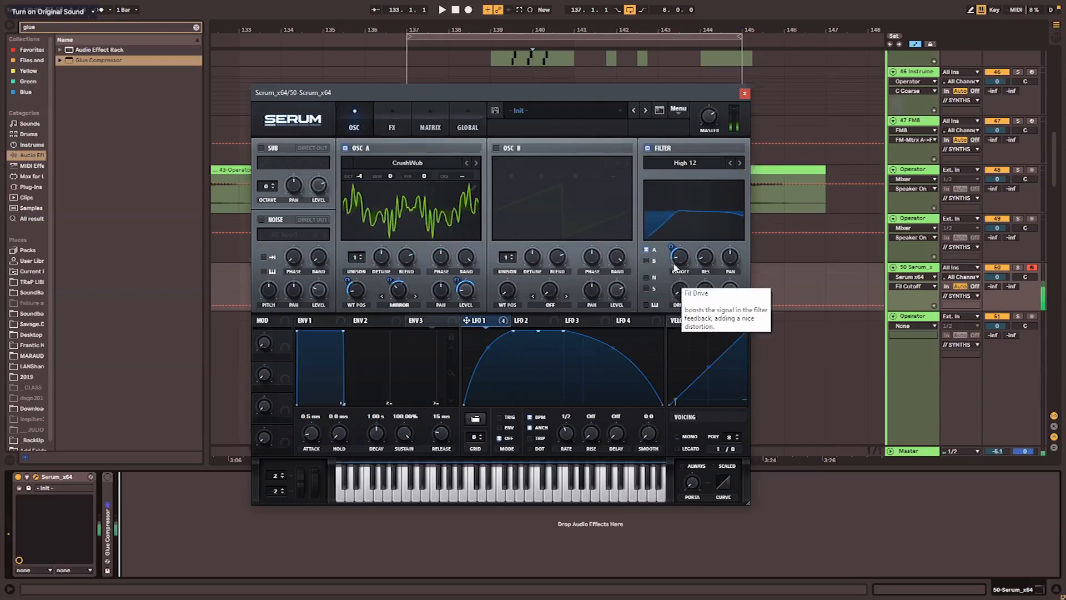
{"action": "left_click_drag", "start_coordinate": [672, 247], "coordinate": [674, 235]}
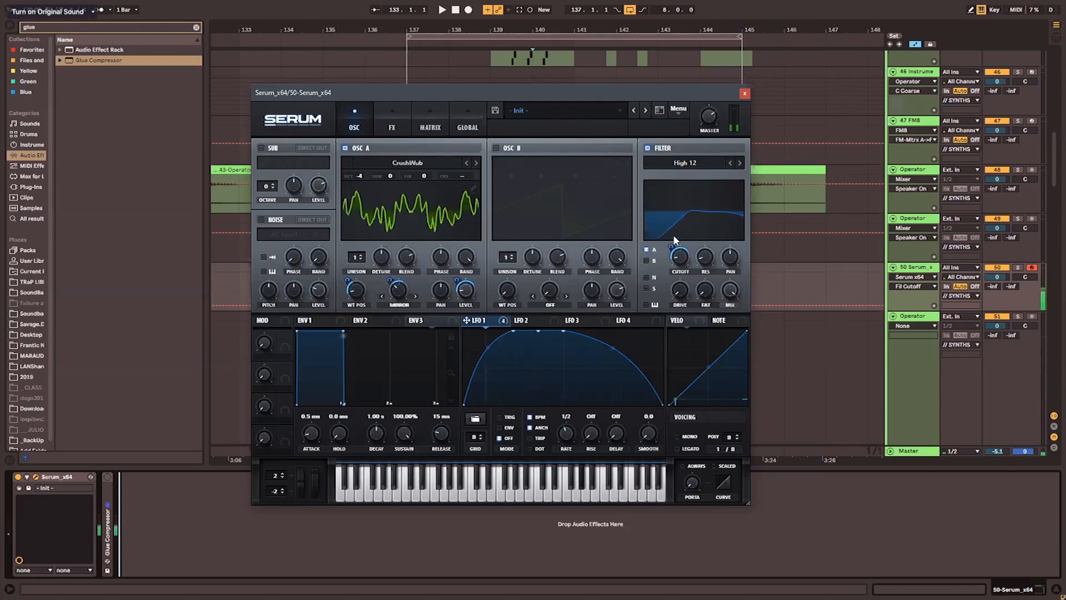
{"action": "right_click", "coordinate": [677, 253]}
{"action": "left_click", "coordinate": [702, 302]}
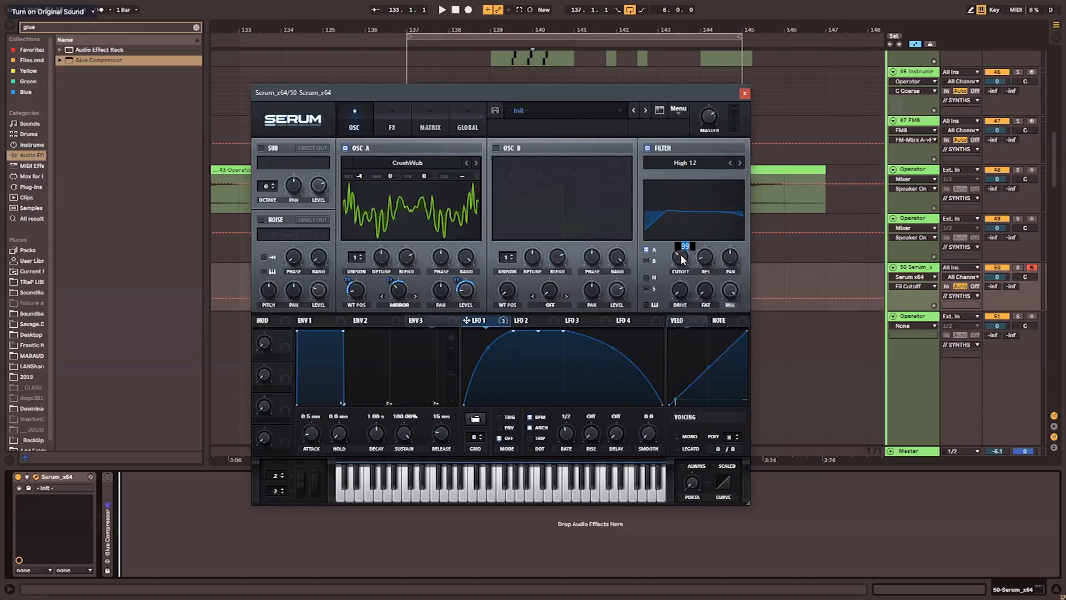
{"action": "left_click_drag", "start_coordinate": [681, 255], "coordinate": [687, 212]}
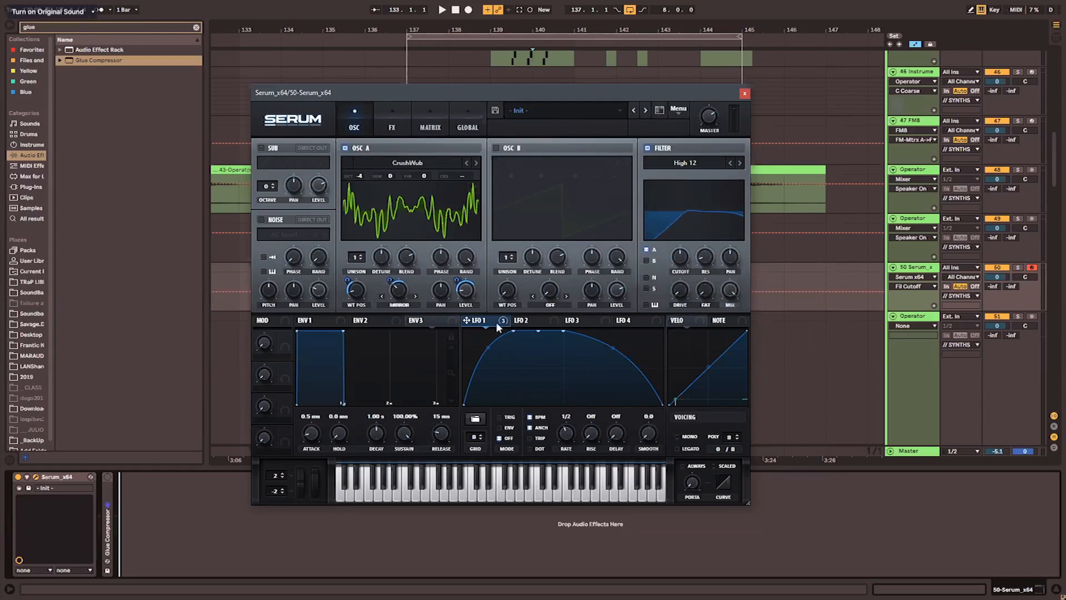
Remove all modulators from the filter cutoff, assign LFO 1 to it again and check the routing in the modulation matrix.
{"action": "right_click", "coordinate": [679, 270]}
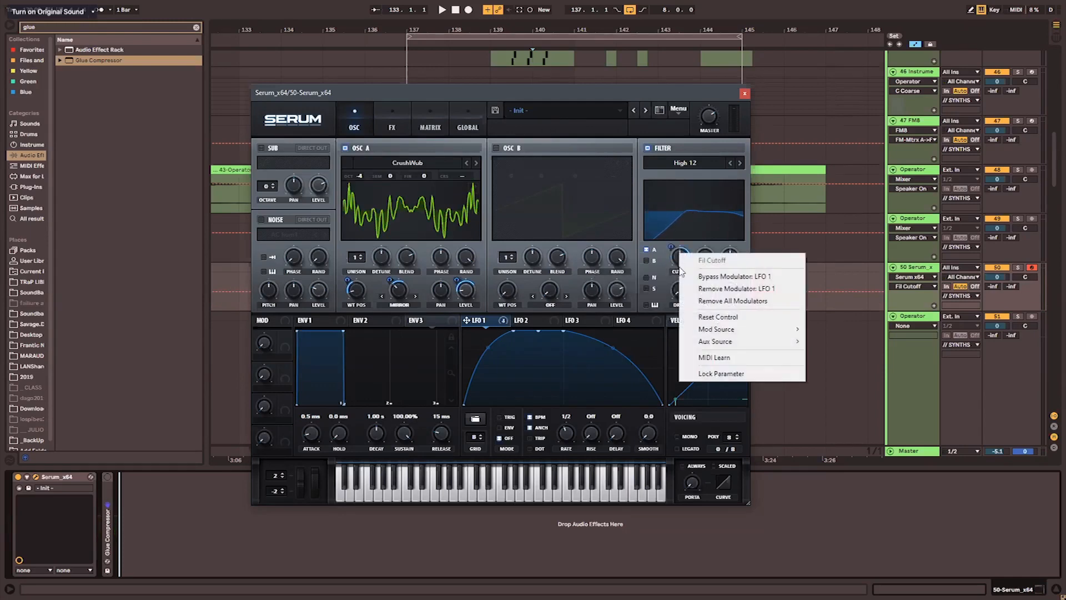
{"action": "left_click", "coordinate": [698, 300]}
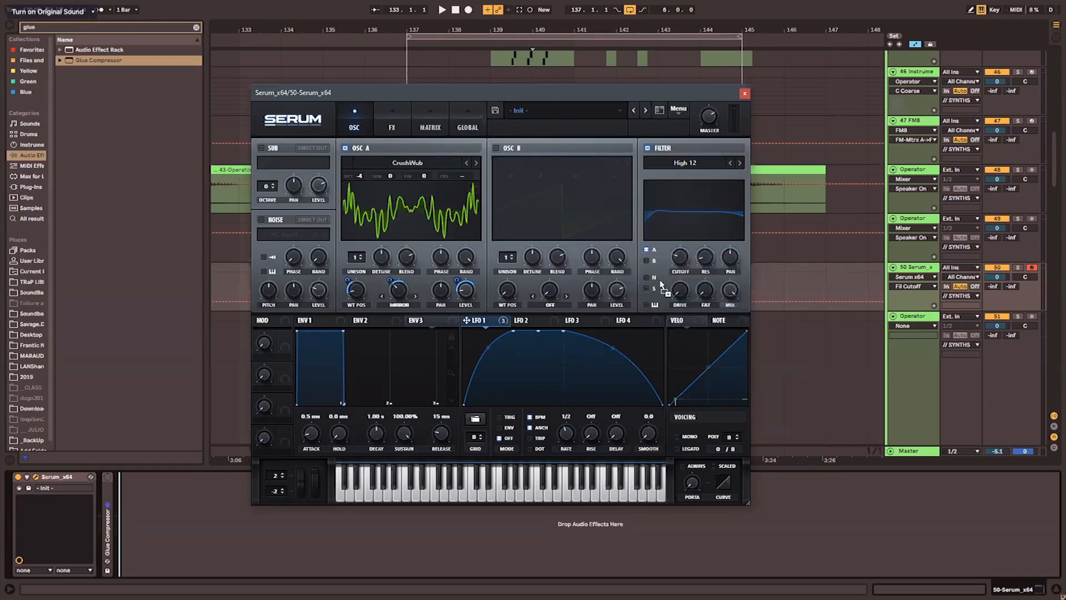
{"action": "left_click", "coordinate": [392, 122]}
{"action": "left_click", "coordinate": [428, 119]}
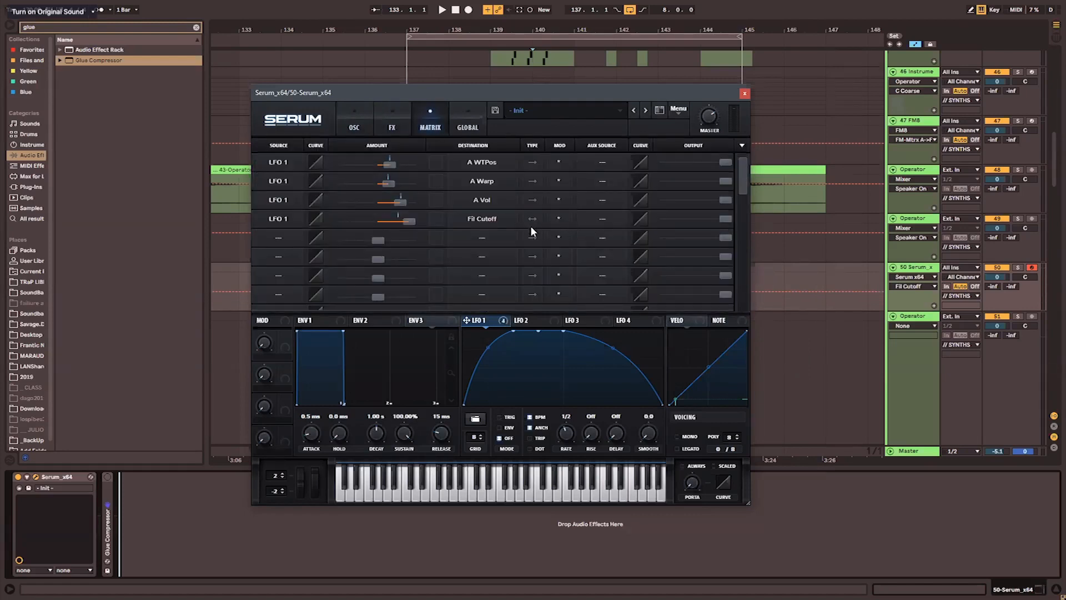
{"action": "left_click", "coordinate": [360, 123]}
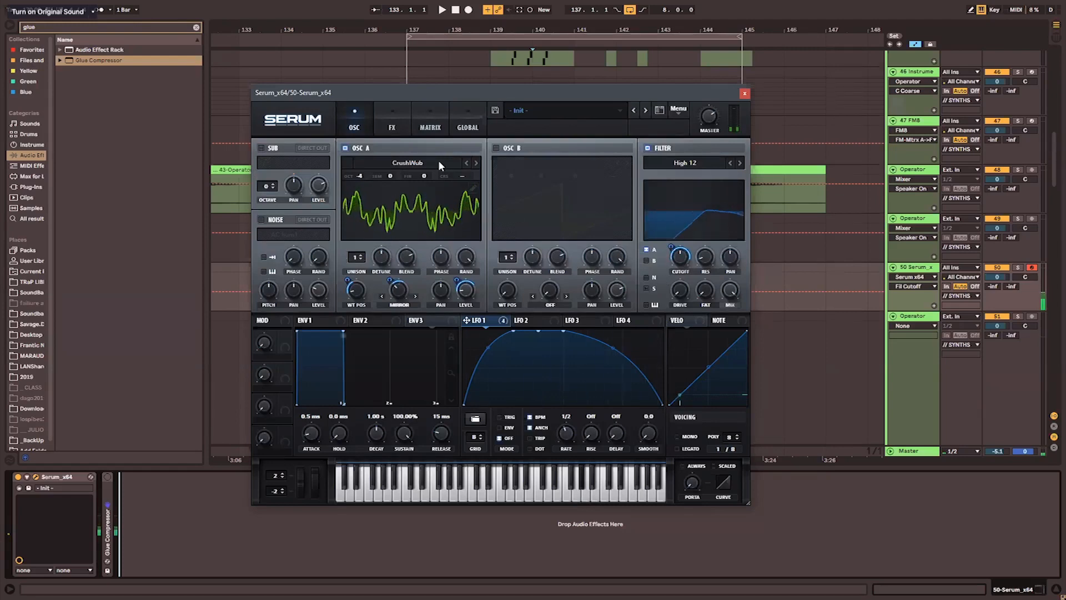
Switch the LFO 1 to Fil Cutoff routing in the modulation matrix to unidirectional and return to the oscillator view.
{"action": "left_click", "coordinate": [392, 125]}
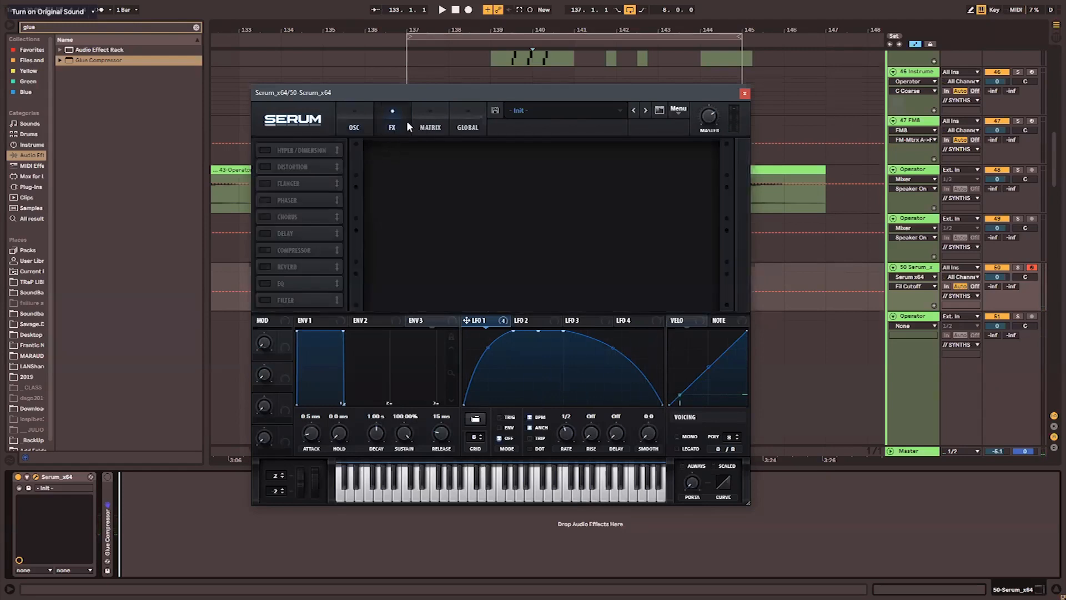
{"action": "left_click", "coordinate": [414, 120]}
{"action": "left_click", "coordinate": [392, 122]}
{"action": "left_click", "coordinate": [420, 122]}
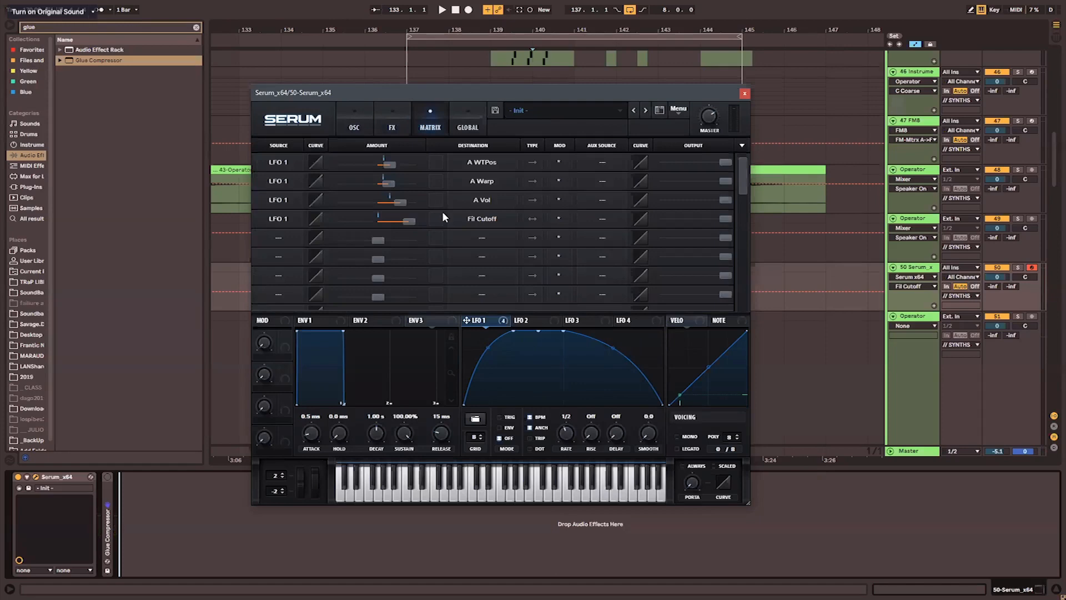
{"action": "left_click", "coordinate": [532, 219]}
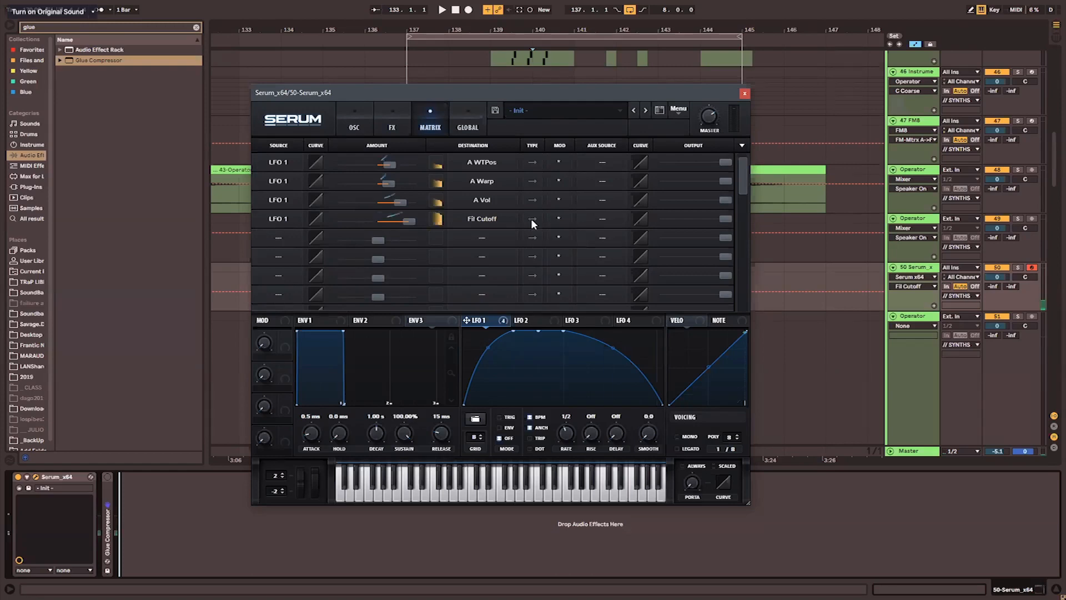
{"action": "left_click", "coordinate": [358, 123]}
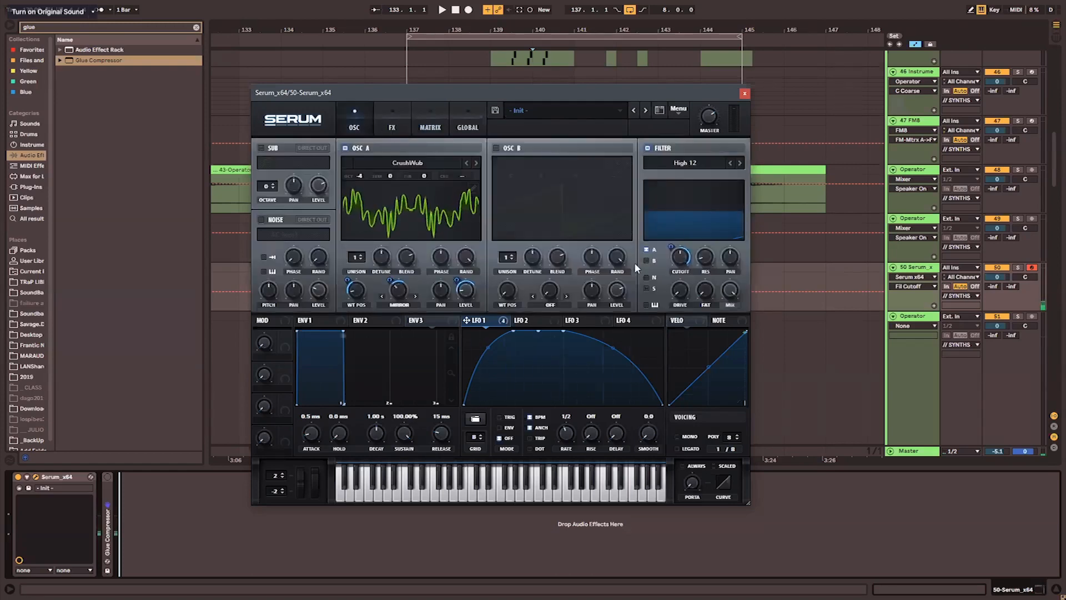
Adjust LFO 1's modulation of the filter cutoff with the LFO rate at 2 bar, and raise the filter resonance.
{"action": "mouse_move", "coordinate": [677, 263]}
{"action": "left_click_drag", "start_coordinate": [671, 247], "coordinate": [671, 272]}
{"action": "mouse_move", "coordinate": [568, 435]}
{"action": "left_mouse_down"}
{"action": "mouse_move", "coordinate": [576, 408]}
{"action": "mouse_move", "coordinate": [572, 440]}
{"action": "left_mouse_up"}
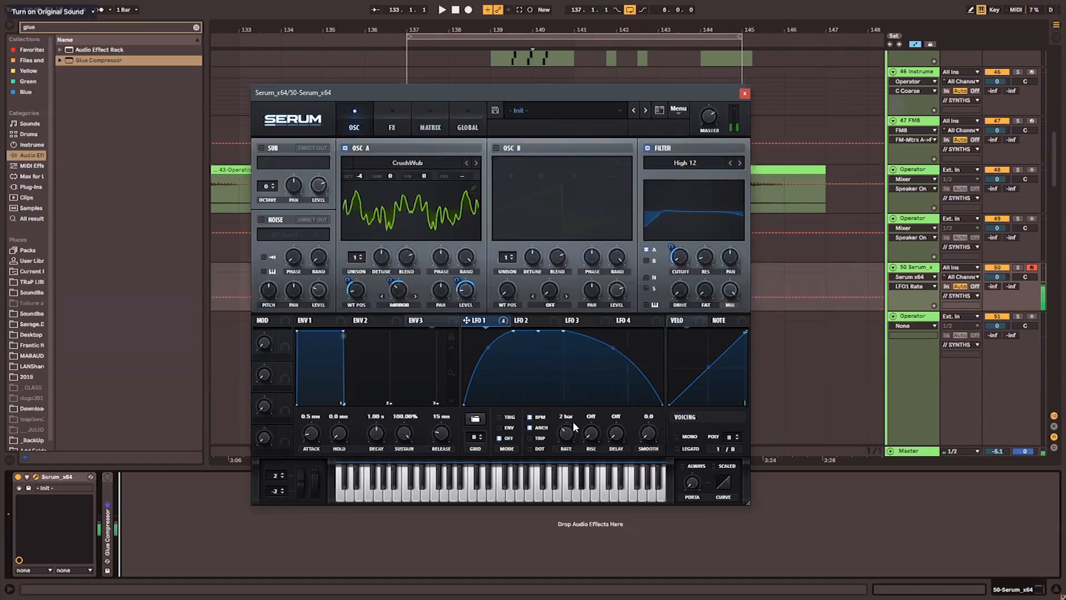
{"action": "left_click_drag", "start_coordinate": [711, 267], "coordinate": [717, 211]}
Change the filter type to HN 12 from the Multi category and adjust the filter's FREQ.
{"action": "left_click", "coordinate": [694, 164]}
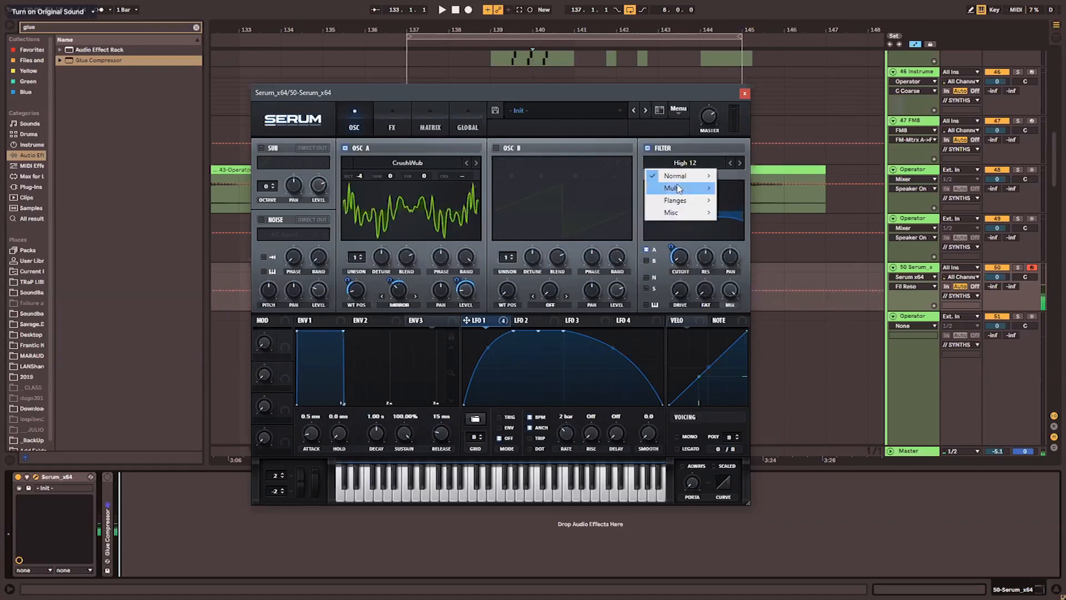
{"action": "mouse_move", "coordinate": [673, 188]}
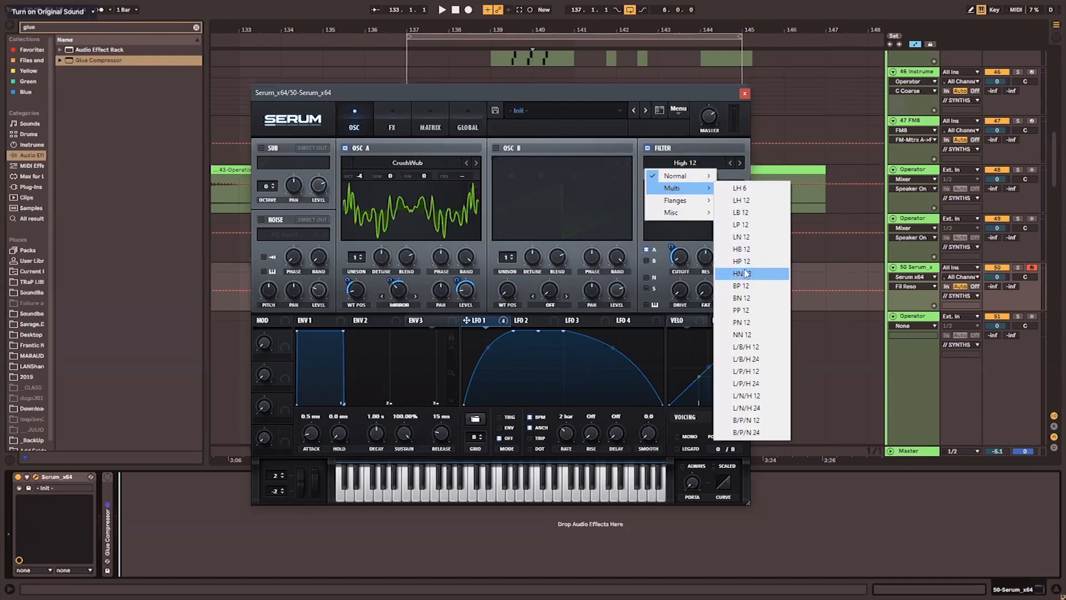
{"action": "left_click", "coordinate": [745, 273]}
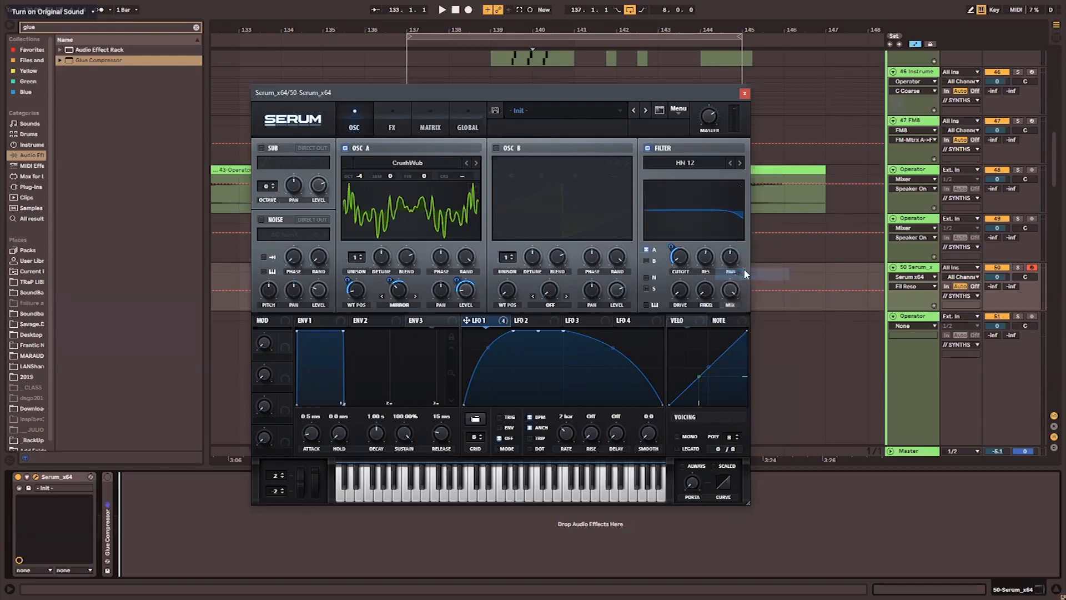
{"action": "mouse_move", "coordinate": [687, 246]}
{"action": "left_click_drag", "start_coordinate": [705, 291], "coordinate": [704, 198]}
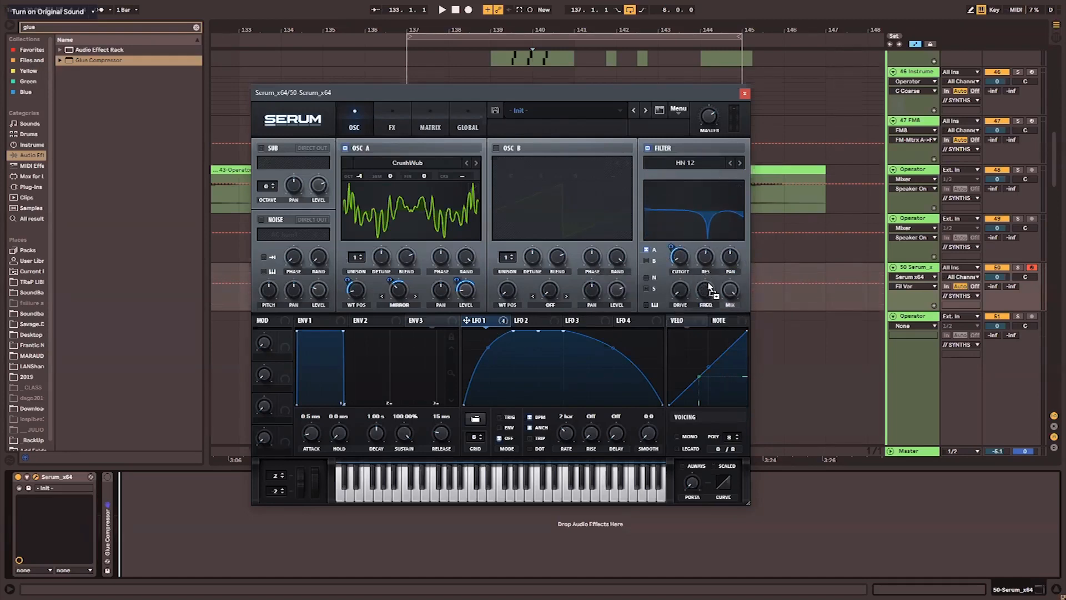
Modulate the filter's FREQ with LFO 1 at a 1/2 rate, and adjust the FREQ and drive.
{"action": "mouse_move", "coordinate": [705, 294]}
{"action": "left_mouse_down"}
{"action": "mouse_move", "coordinate": [711, 275]}
{"action": "mouse_move", "coordinate": [691, 288]}
{"action": "left_mouse_up"}
{"action": "left_click_drag", "start_coordinate": [567, 434], "coordinate": [576, 417]}
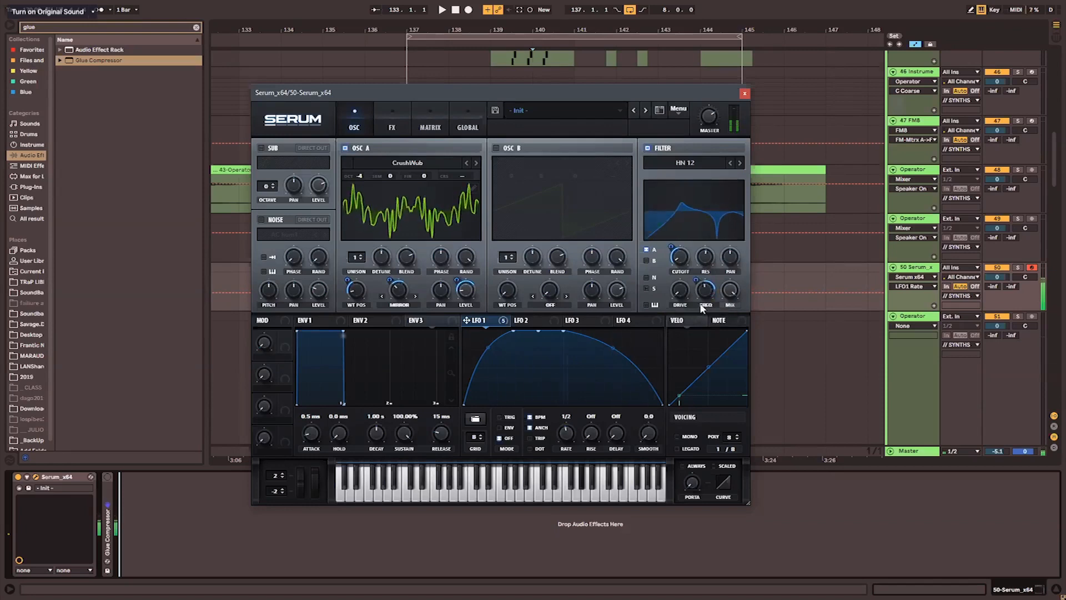
{"action": "left_click_drag", "start_coordinate": [705, 290], "coordinate": [680, 304]}
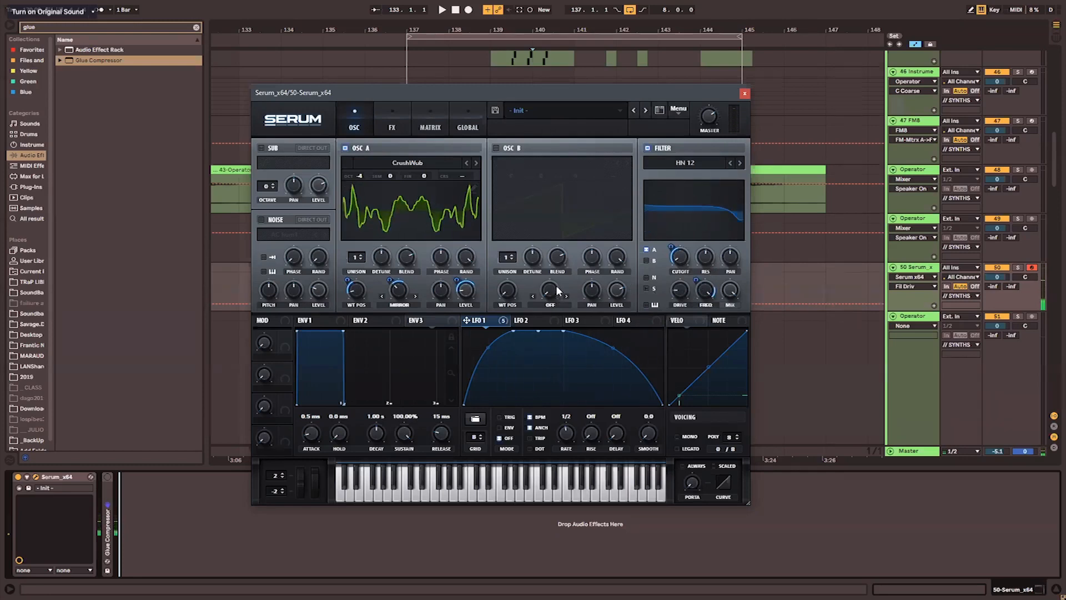
Route oscillator B, noise and sub into the filter, and turn on the noise oscillator with the Air Can 1 sample.
{"action": "left_click", "coordinate": [646, 260]}
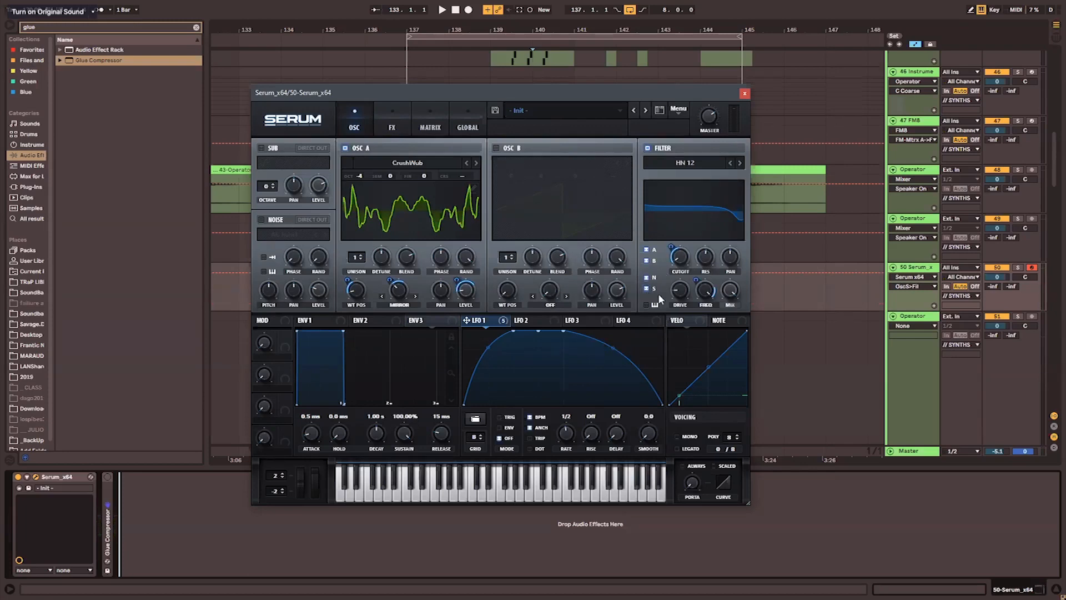
{"action": "left_click", "coordinate": [261, 219]}
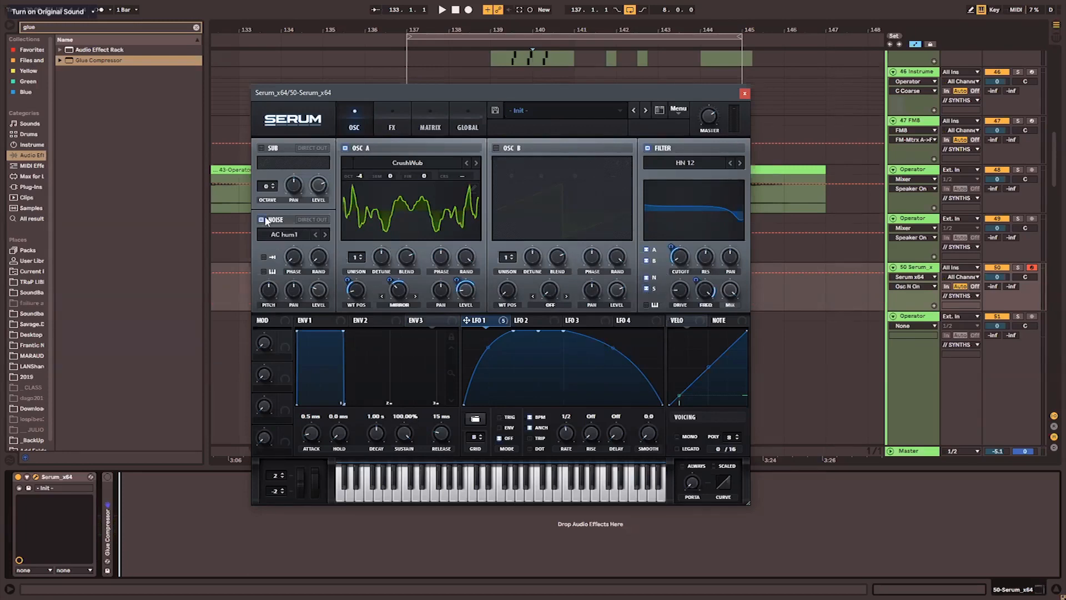
{"action": "left_click", "coordinate": [323, 291]}
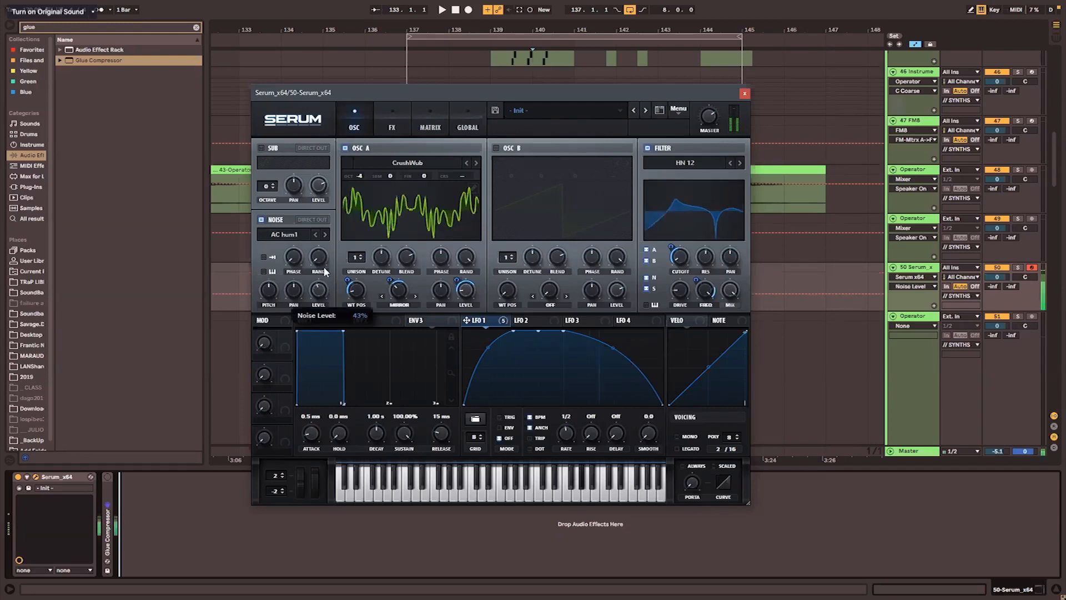
{"action": "left_click", "coordinate": [327, 234]}
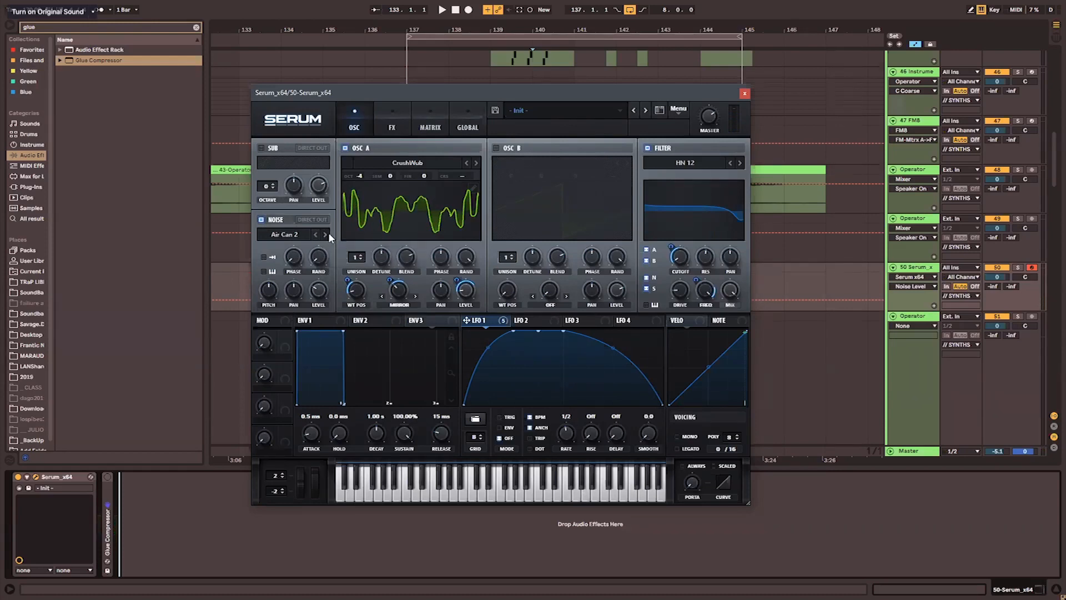
{"action": "left_click", "coordinate": [316, 235]}
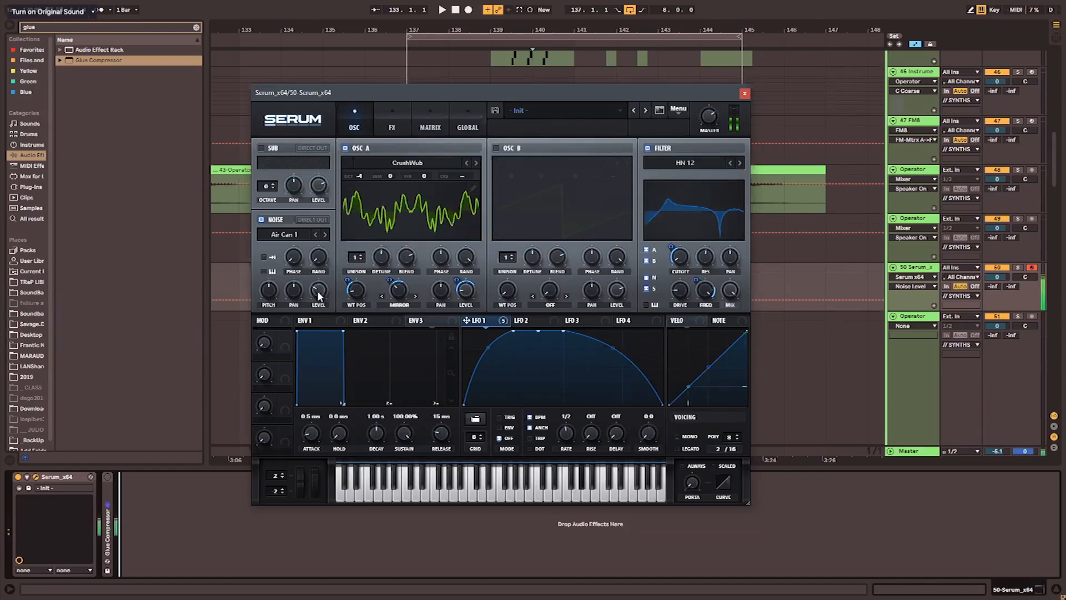
Adjust the noise oscillator's pitch and level, and modulate the noise level with LFO 1.
{"action": "left_click_drag", "start_coordinate": [318, 290], "coordinate": [318, 267]}
{"action": "left_click_drag", "start_coordinate": [269, 290], "coordinate": [267, 320]}
{"action": "left_click_drag", "start_coordinate": [318, 292], "coordinate": [318, 325]}
{"action": "left_click_drag", "start_coordinate": [468, 320], "coordinate": [318, 292]}
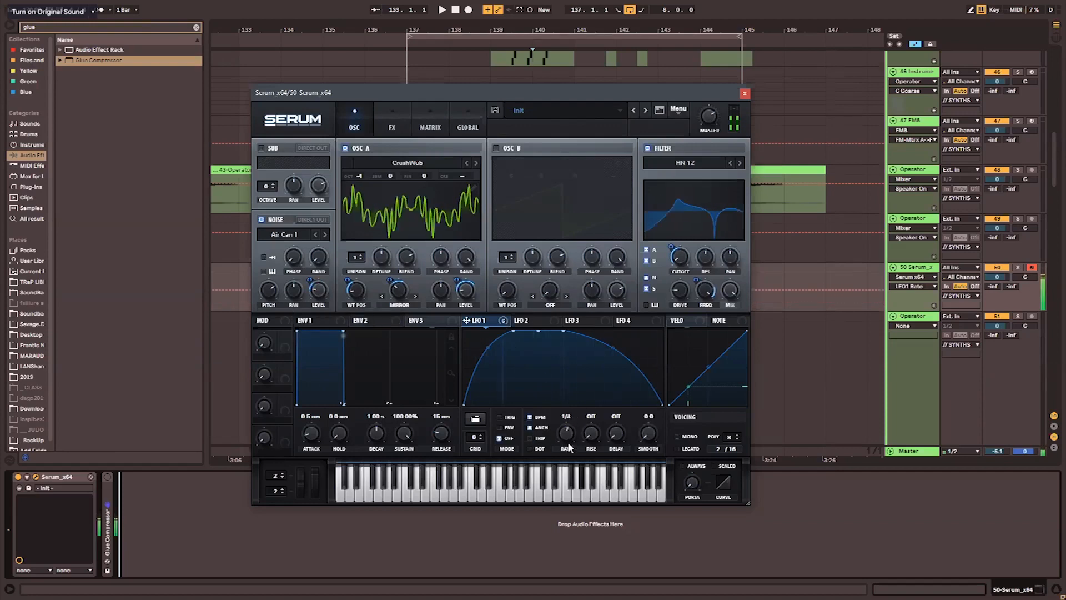
Set the LFO 1 rate to 1/8 and readjust the filter's FREQ, keeping the HN 12 filter type.
{"action": "left_click_drag", "start_coordinate": [567, 420], "coordinate": [556, 397]}
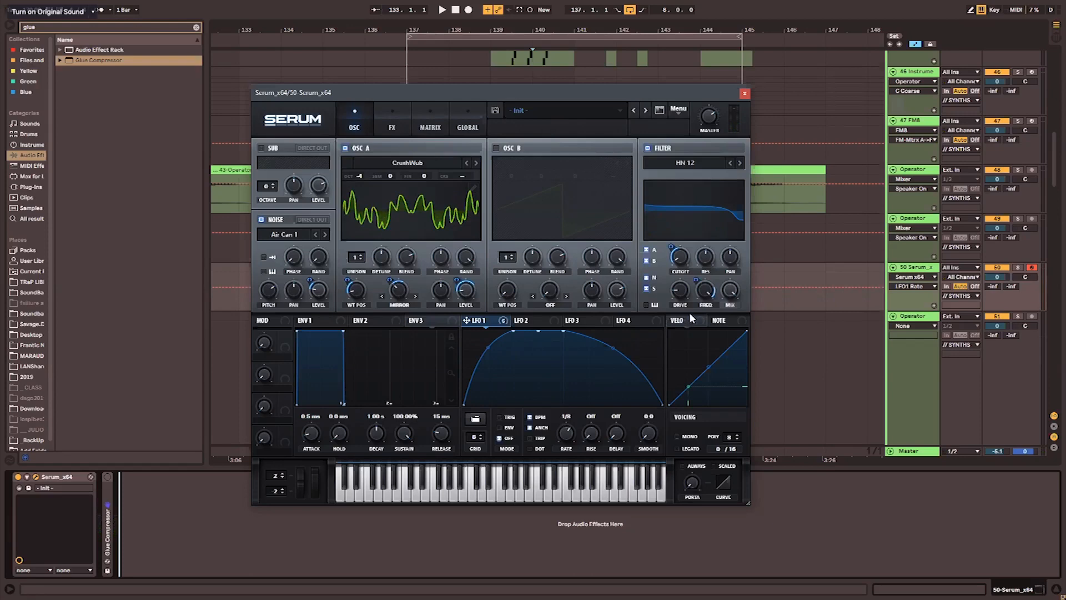
{"action": "left_click_drag", "start_coordinate": [706, 290], "coordinate": [709, 340]}
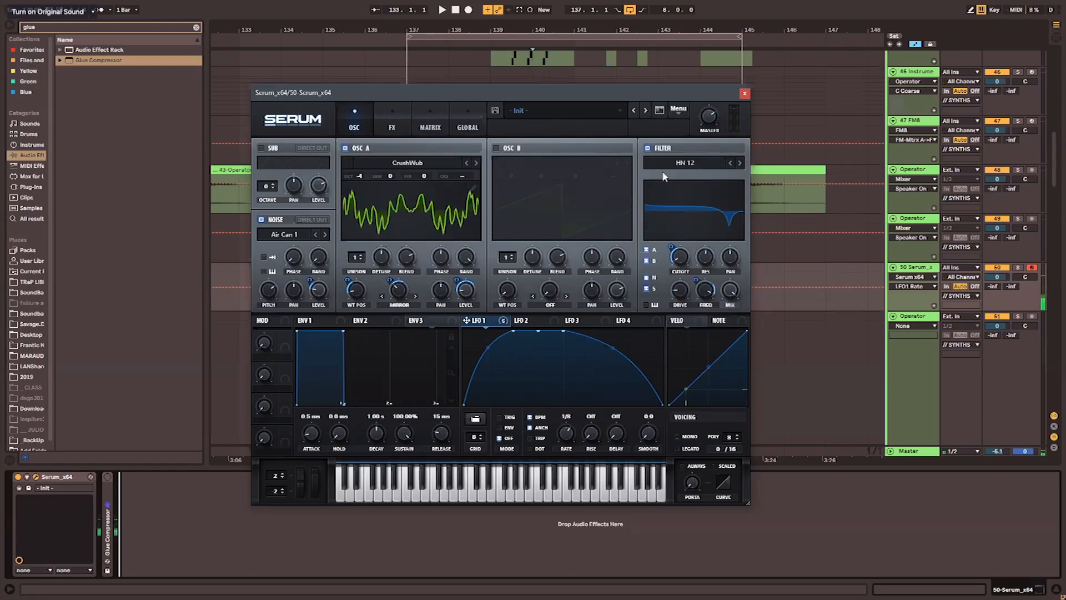
{"action": "left_click", "coordinate": [697, 164]}
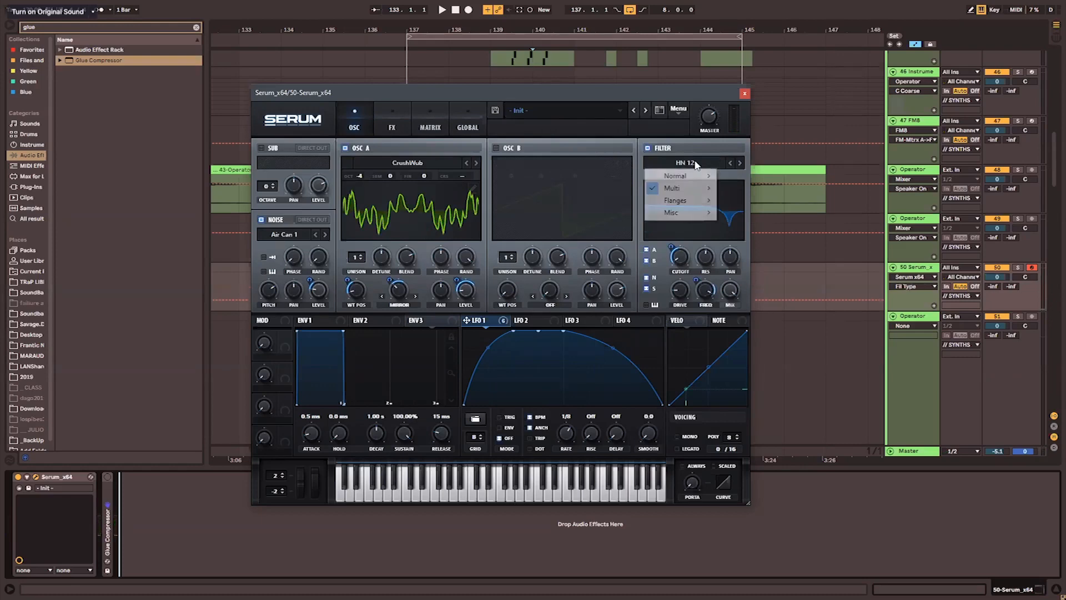
{"action": "left_click", "coordinate": [659, 290]}
Turn on the sub oscillator with the pulse waveform at octave -4 and lower its level.
{"action": "left_click", "coordinate": [660, 291]}
{"action": "left_click", "coordinate": [651, 289]}
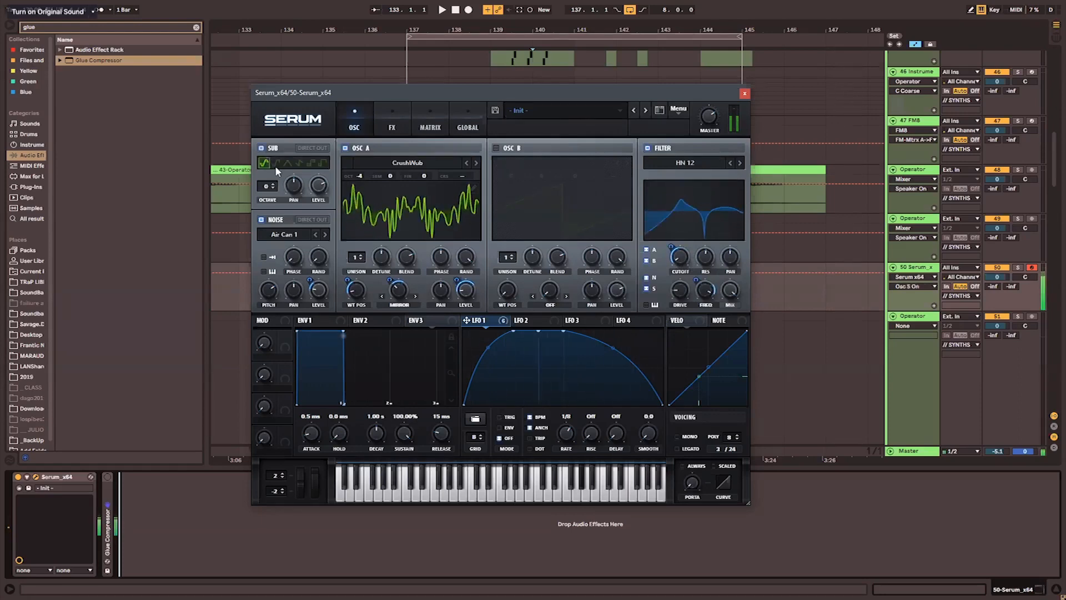
{"action": "left_click", "coordinate": [322, 163]}
{"action": "left_click_drag", "start_coordinate": [268, 187], "coordinate": [267, 235]}
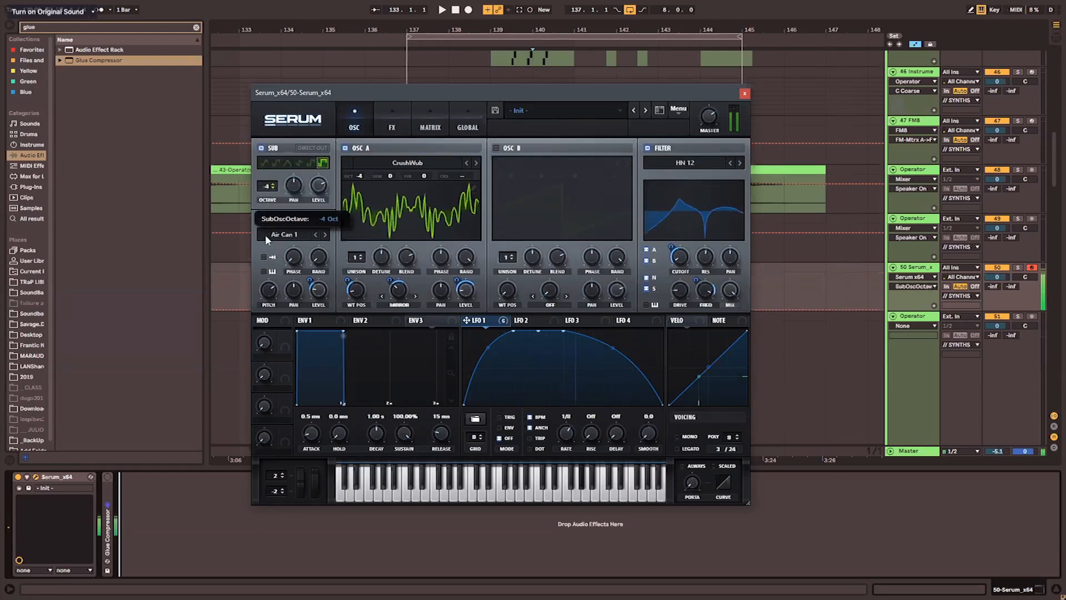
{"action": "left_click_drag", "start_coordinate": [320, 188], "coordinate": [321, 222]}
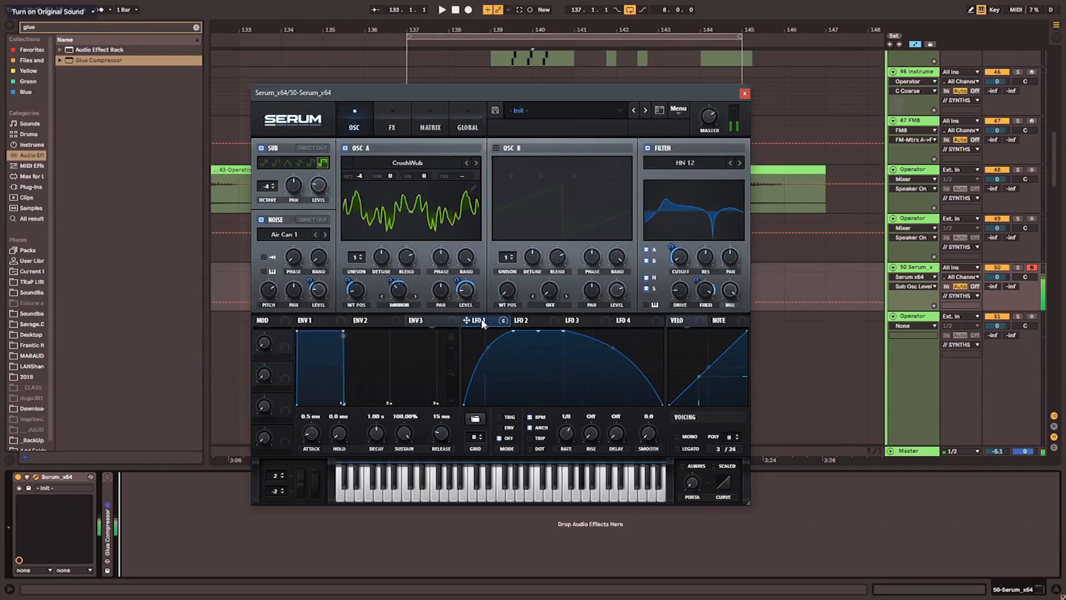
Modulate the sub level with LFO 1, and change the sub oscillator to the square waveform at octave -3.
{"action": "left_click_drag", "start_coordinate": [310, 175], "coordinate": [311, 210]}
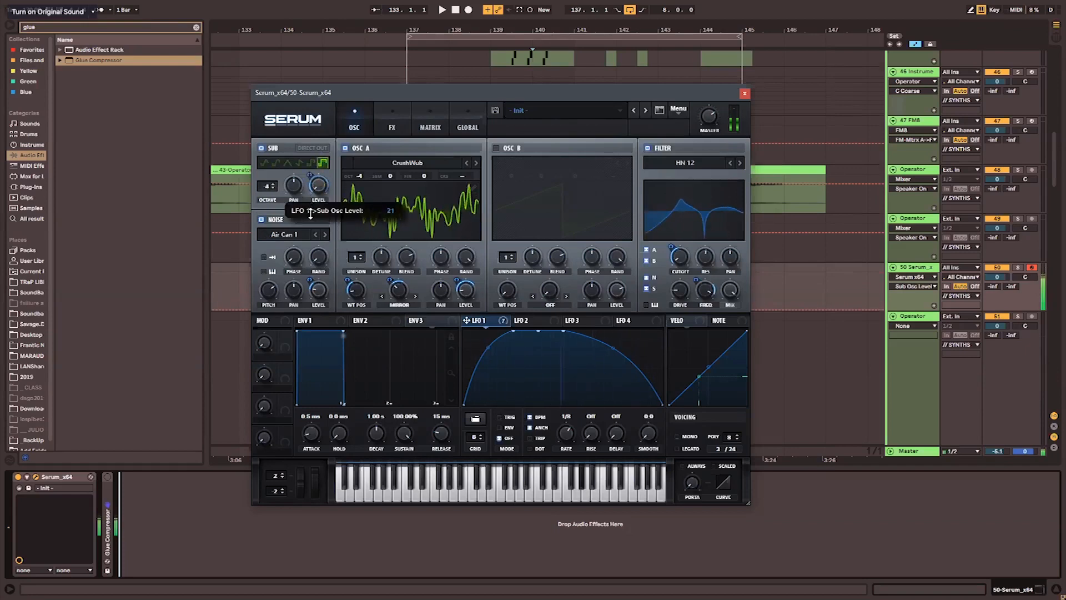
{"action": "left_click", "coordinate": [310, 162]}
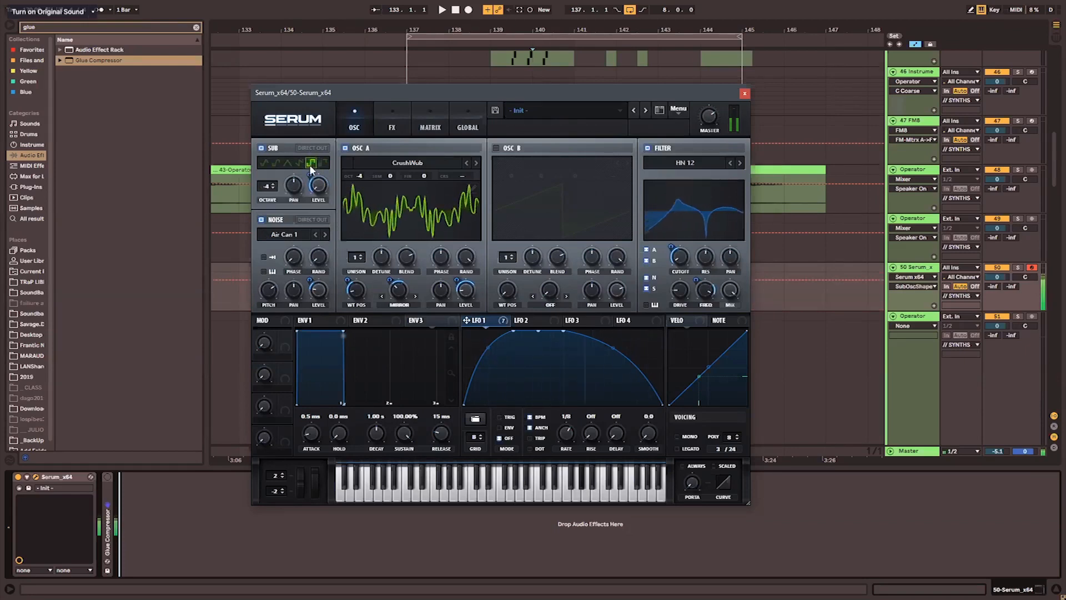
{"action": "left_click", "coordinate": [274, 187]}
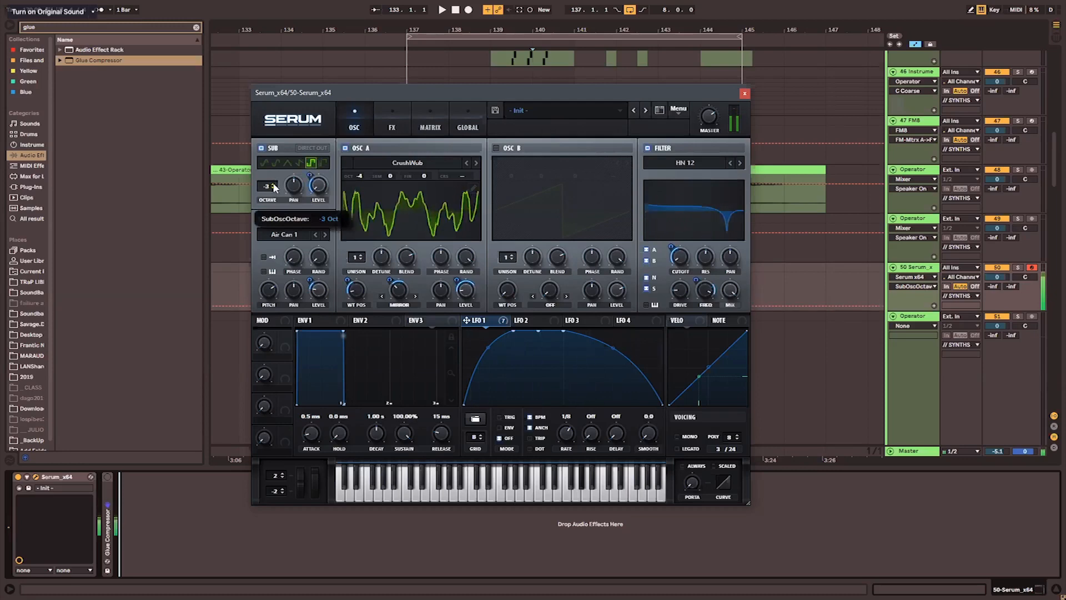
Fine-tune the LFO 1 modulation amount on the sub level and set the LFO 1 rate to 1/4.
{"action": "left_click_drag", "start_coordinate": [310, 177], "coordinate": [312, 184]}
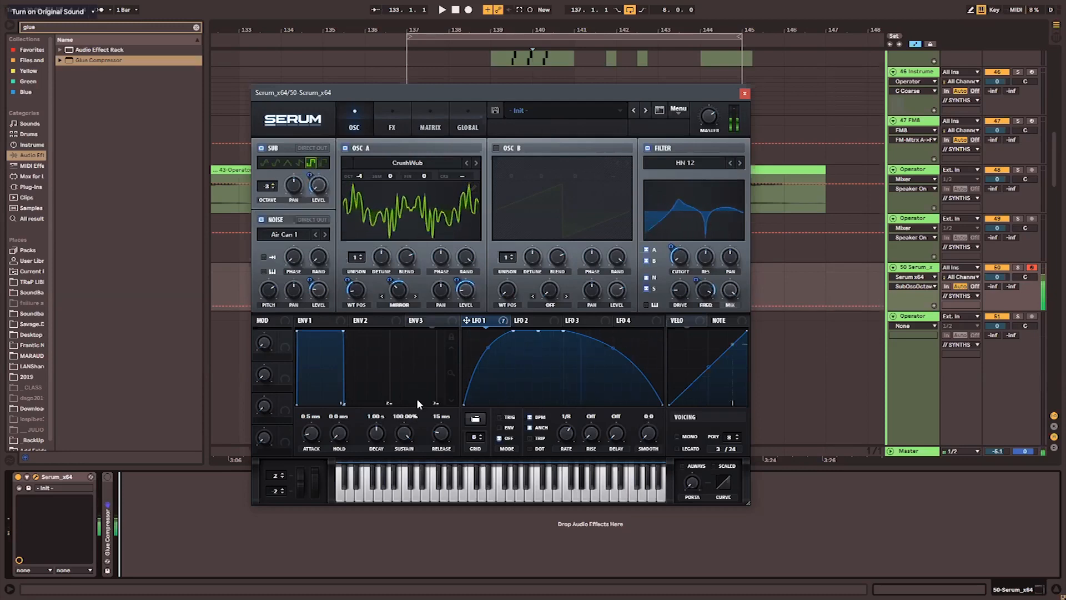
{"action": "left_click", "coordinate": [567, 435]}
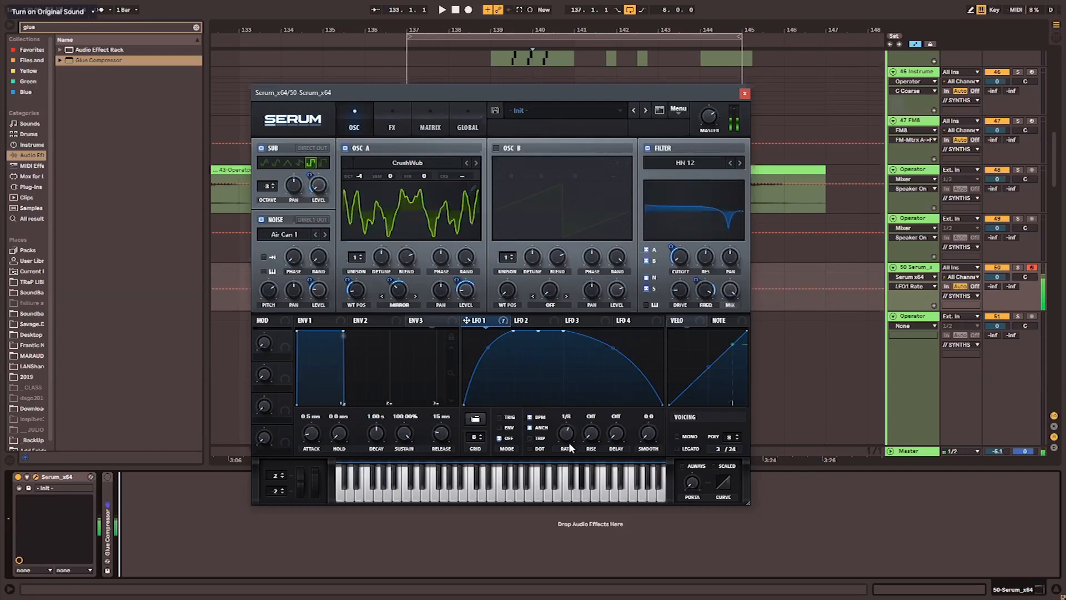
{"action": "left_click_drag", "start_coordinate": [571, 440], "coordinate": [573, 452]}
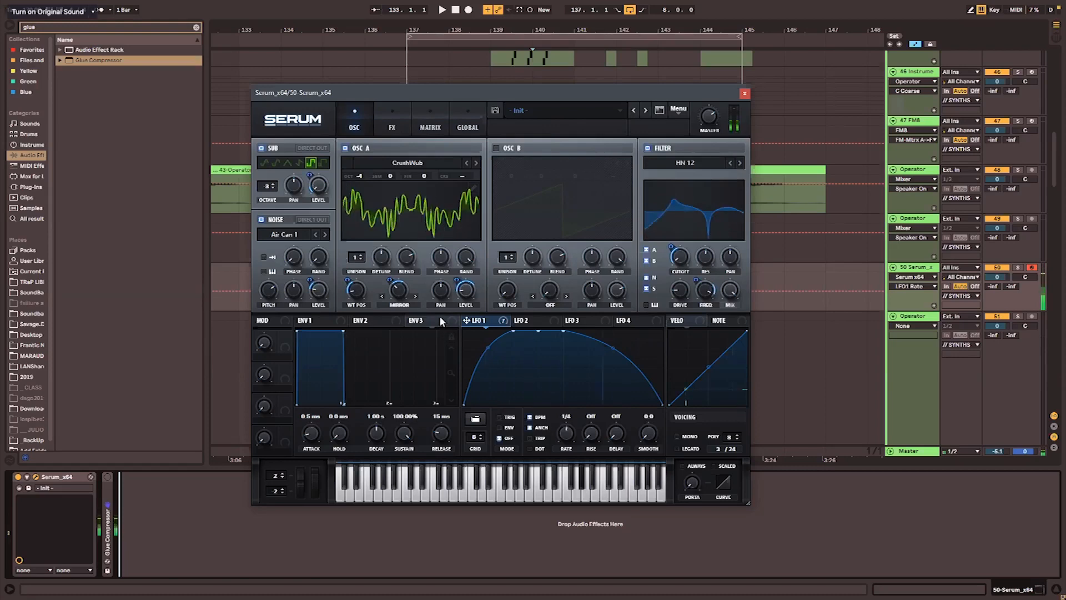
Turn on the EQ in Serum's effects section.
{"action": "left_click", "coordinate": [396, 108]}
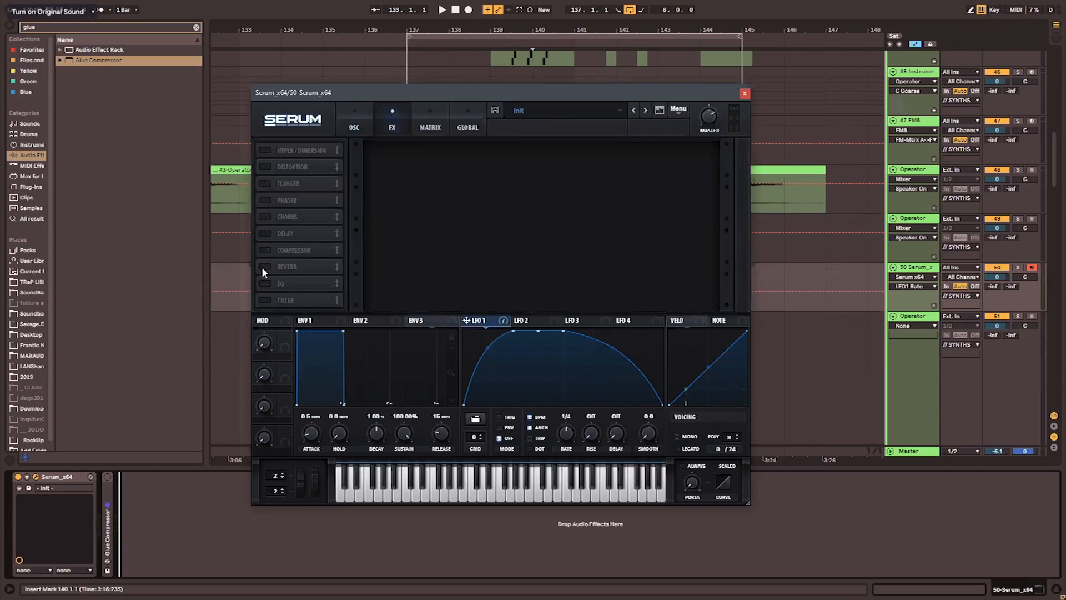
{"action": "left_click", "coordinate": [265, 283]}
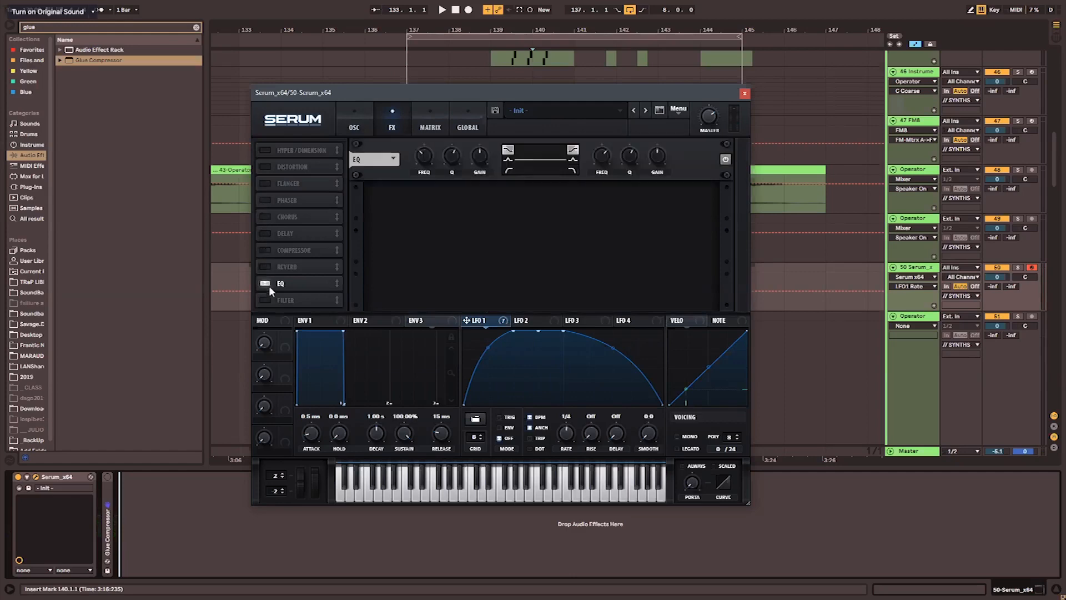
Set both EQ bands to the peak shape, raise the low band's gain and set its frequency to about 500 Hz.
{"action": "left_click", "coordinate": [265, 300]}
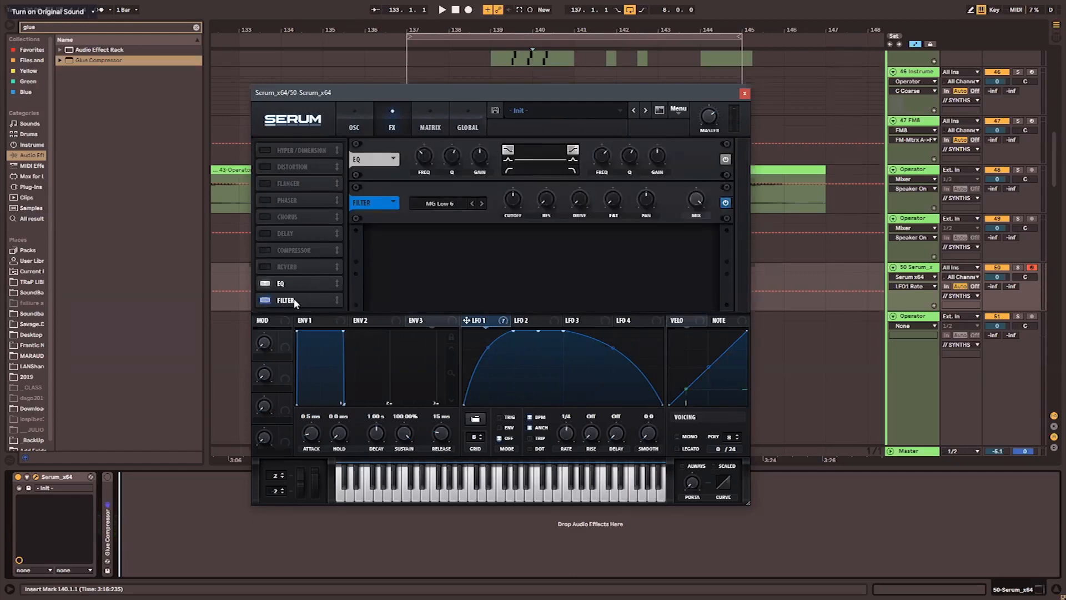
{"action": "left_click", "coordinate": [265, 299]}
{"action": "left_click", "coordinate": [507, 160]}
{"action": "left_click", "coordinate": [572, 160]}
{"action": "left_click", "coordinate": [453, 154]}
{"action": "left_click_drag", "start_coordinate": [476, 166], "coordinate": [434, 134]}
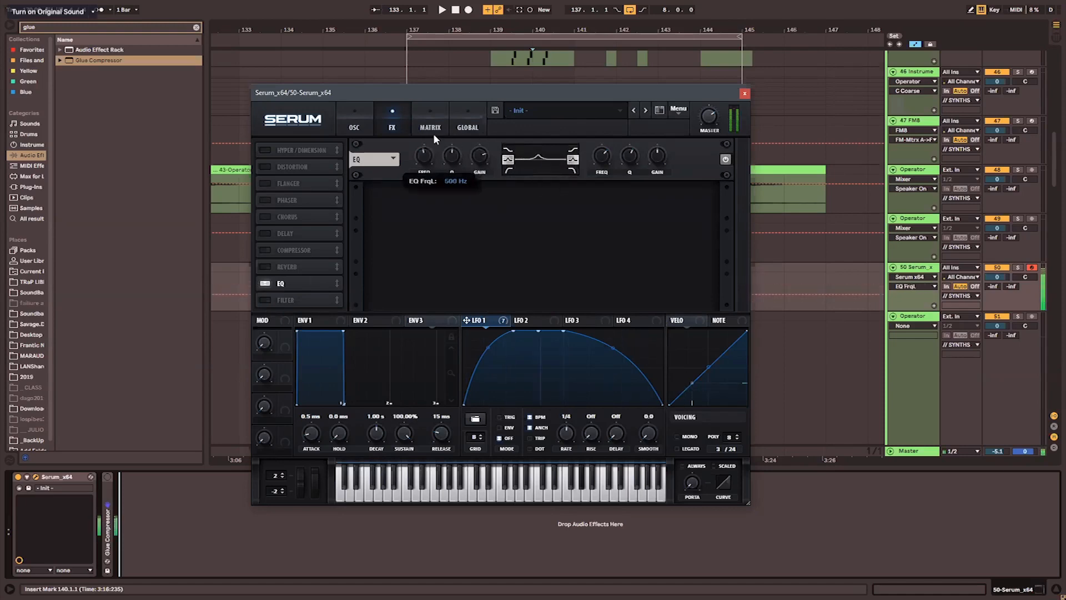
Modulate the EQ's low-band frequency with LFO 1 and set that band's Q to about 70%.
{"action": "left_click_drag", "start_coordinate": [466, 319], "coordinate": [423, 157]}
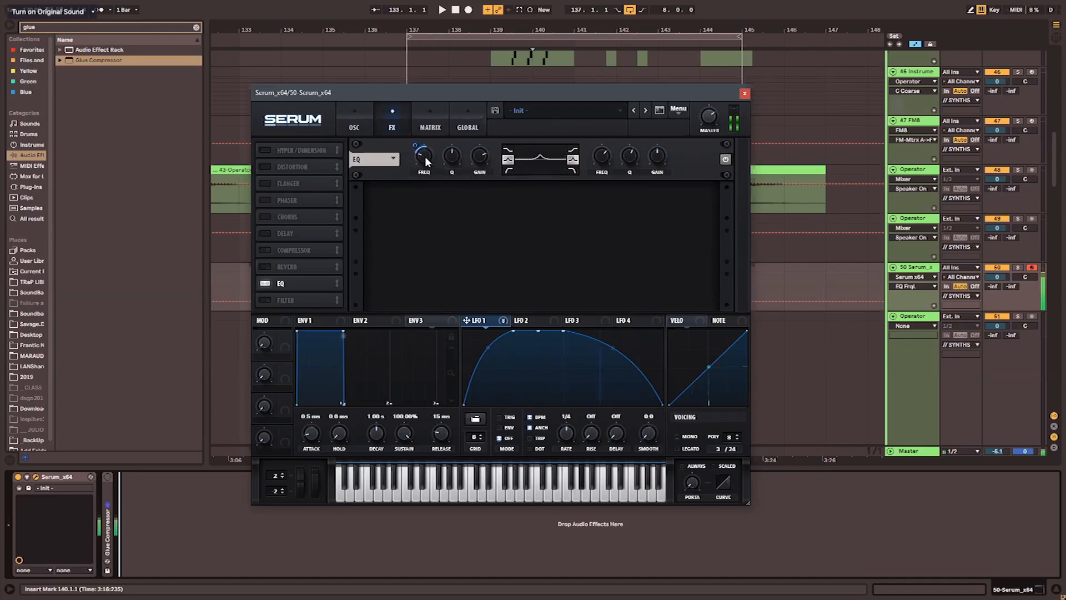
{"action": "left_click_drag", "start_coordinate": [448, 158], "coordinate": [455, 141]}
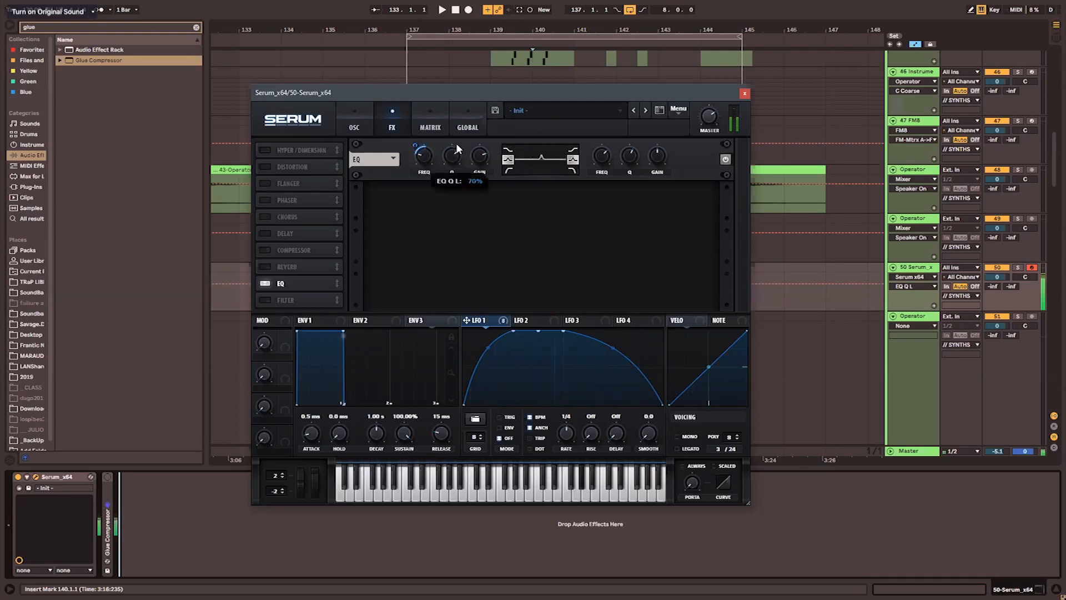
Turn on the filter effect with the Low 6 type and modulate its cutoff with LFO 1.
{"action": "left_click", "coordinate": [265, 300]}
{"action": "left_click", "coordinate": [482, 203]}
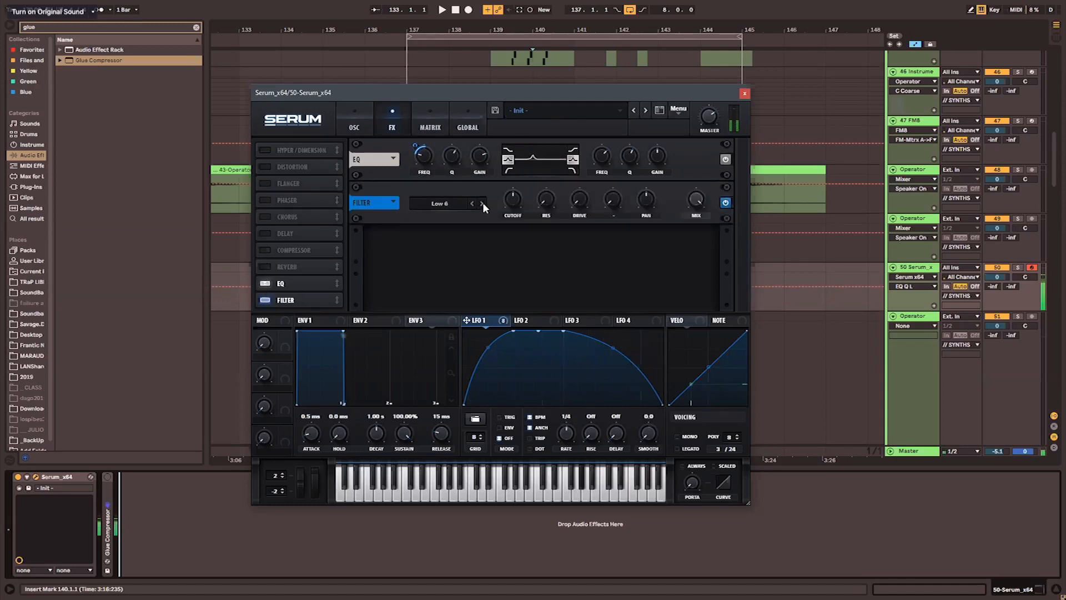
{"action": "left_click", "coordinate": [438, 204]}
{"action": "mouse_move", "coordinate": [440, 233]}
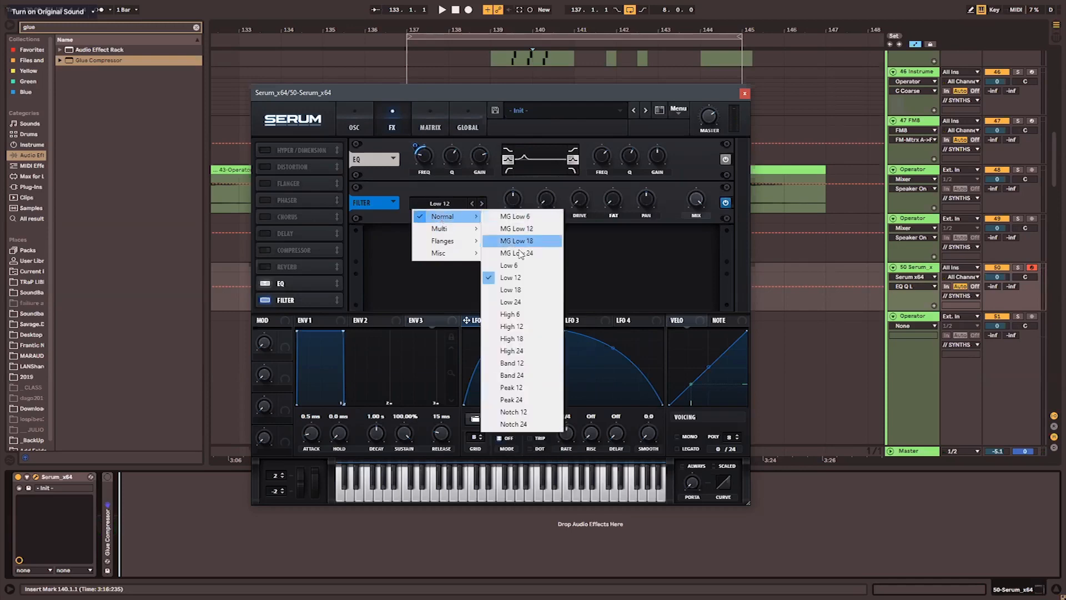
{"action": "left_click", "coordinate": [508, 265]}
{"action": "left_click_drag", "start_coordinate": [467, 321], "coordinate": [584, 228]}
Turn on the distortion effect and switch its type to Diode 2.
{"action": "left_click", "coordinate": [265, 150]}
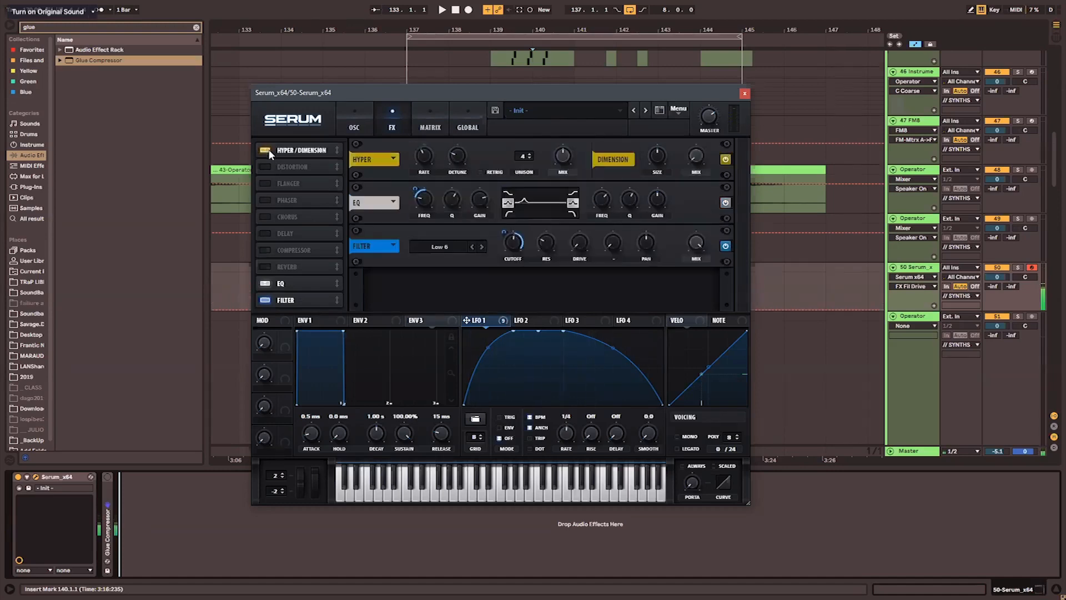
{"action": "left_click", "coordinate": [266, 151]}
{"action": "left_click", "coordinate": [266, 167]}
{"action": "left_click", "coordinate": [478, 159]}
{"action": "left_click", "coordinate": [478, 159]}
{"action": "left_click", "coordinate": [477, 158]}
{"action": "left_click", "coordinate": [478, 158]}
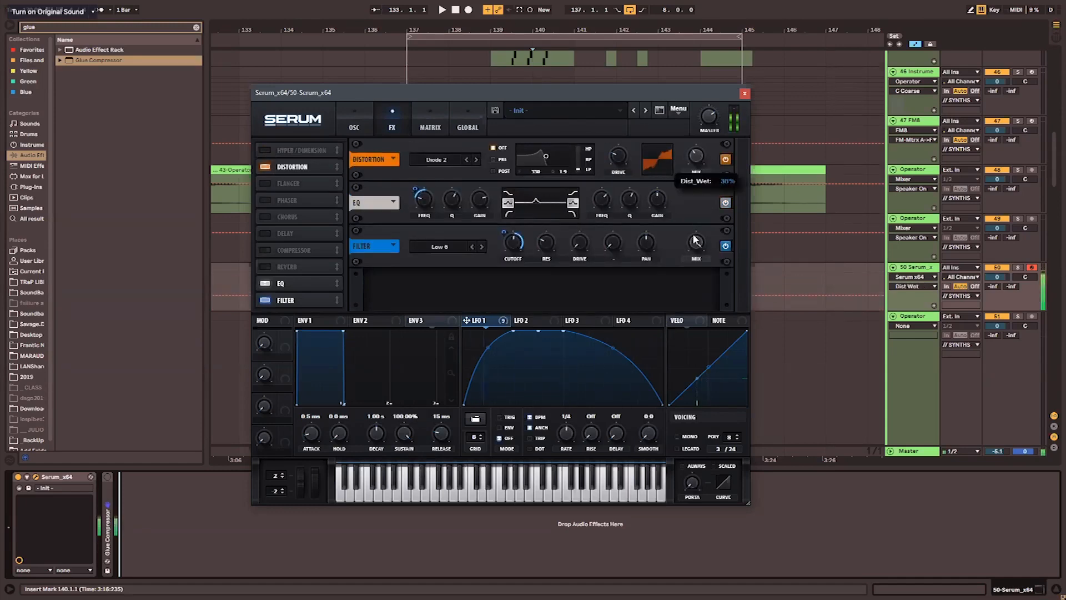
Set the distortion's filter to Post and adjust its type blend, frequency and Q.
{"action": "left_click", "coordinate": [500, 171]}
{"action": "left_click_drag", "start_coordinate": [578, 169], "coordinate": [579, 159]}
{"action": "left_click_drag", "start_coordinate": [593, 98], "coordinate": [564, 65]}
{"action": "left_click_drag", "start_coordinate": [549, 127], "coordinate": [511, 173]}
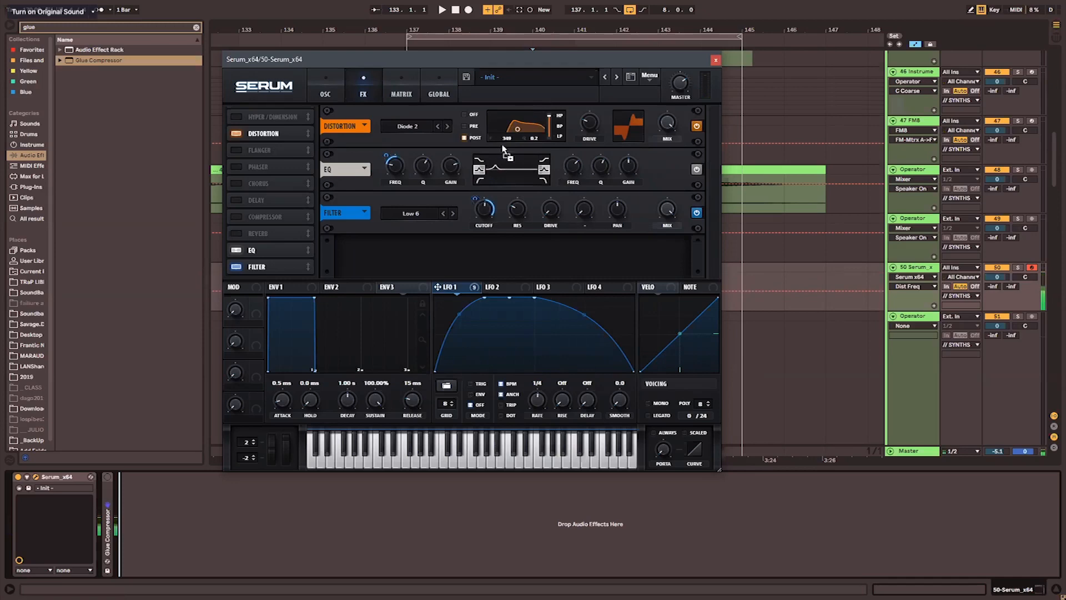
Modulate the distortion filter frequency with LFO 1, set its frequency to 226 and Q to 1.3, and the LFO 1 rate to 1/16.
{"action": "left_click_drag", "start_coordinate": [452, 288], "coordinate": [507, 141]}
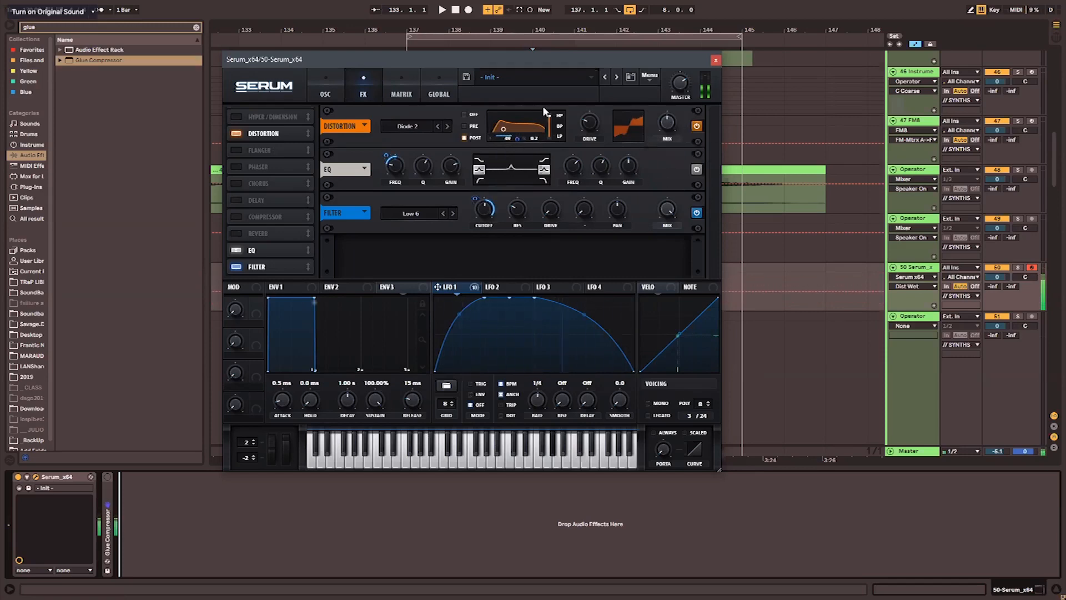
{"action": "left_click_drag", "start_coordinate": [538, 138], "coordinate": [514, 115]}
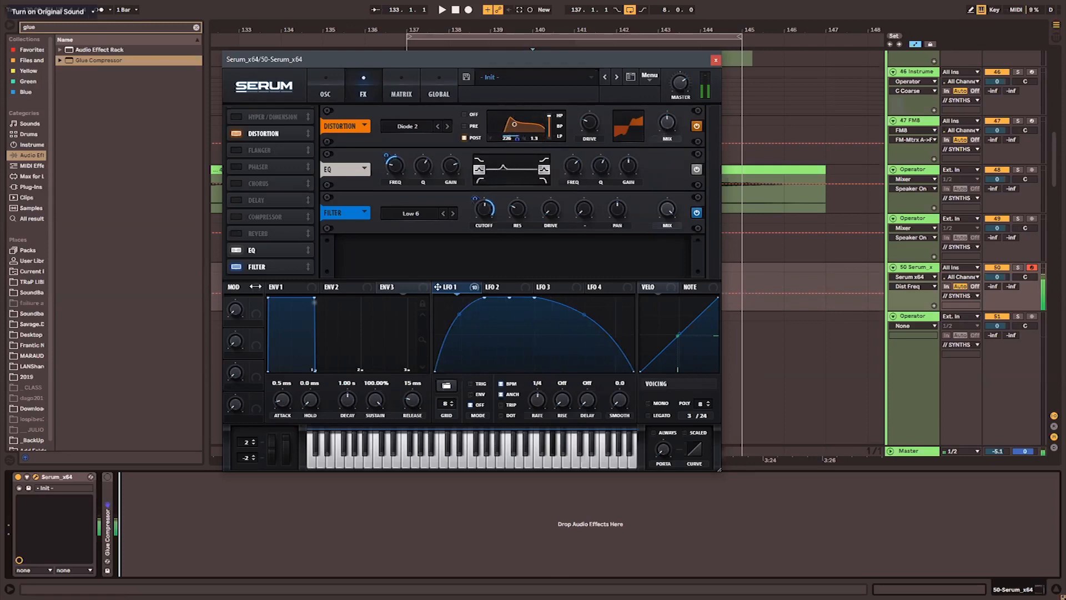
{"action": "mouse_move", "coordinate": [536, 399]}
{"action": "left_mouse_down"}
{"action": "mouse_move", "coordinate": [538, 389]}
{"action": "mouse_move", "coordinate": [532, 404]}
{"action": "left_mouse_up"}
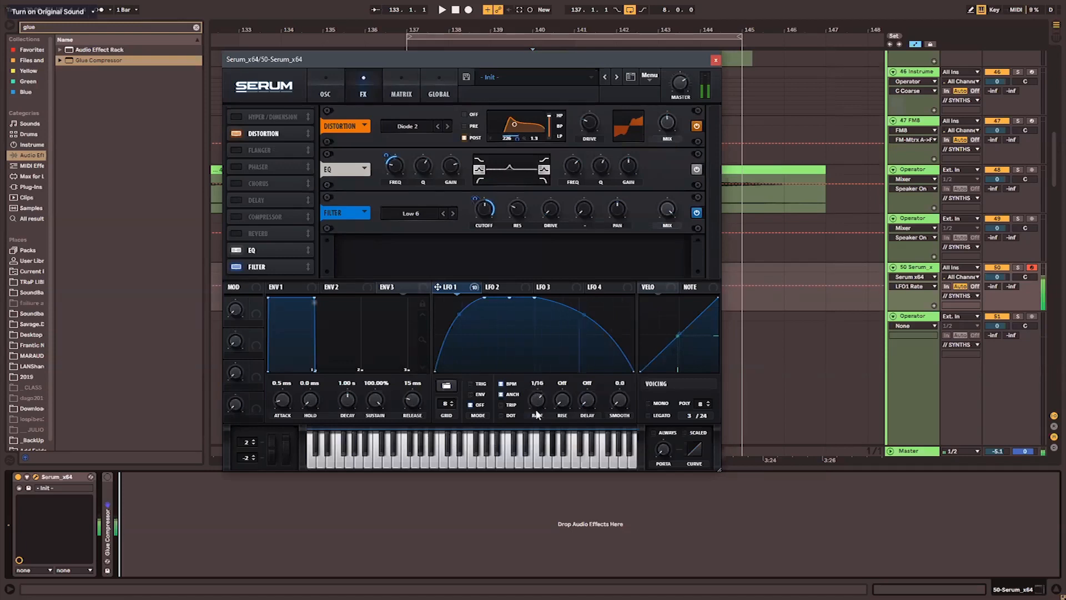
Turn on the phaser, modulate its frequency with LFO 1 and adjust its frequency and feedback settings.
{"action": "left_click", "coordinate": [235, 167]}
{"action": "left_click_drag", "start_coordinate": [397, 167], "coordinate": [464, 308]}
{"action": "left_click_drag", "start_coordinate": [469, 166], "coordinate": [502, 200]}
{"action": "left_click_drag", "start_coordinate": [460, 288], "coordinate": [488, 209]}
{"action": "left_click_drag", "start_coordinate": [502, 161], "coordinate": [504, 154]}
{"action": "mouse_move", "coordinate": [502, 192]}
{"action": "left_mouse_down"}
{"action": "mouse_move", "coordinate": [504, 152]}
{"action": "mouse_move", "coordinate": [504, 178]}
{"action": "left_mouse_up"}
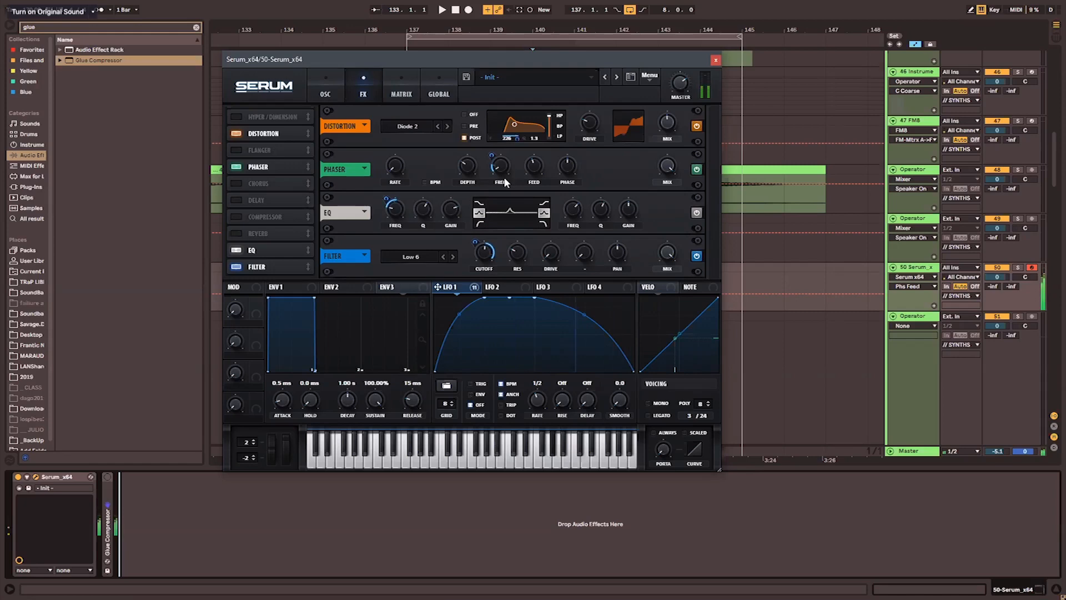
Slow the LFO 1 rate down to bar.
{"action": "left_click", "coordinate": [538, 397]}
{"action": "mouse_move", "coordinate": [547, 414]}
{"action": "left_mouse_down"}
{"action": "mouse_move", "coordinate": [548, 430]}
{"action": "mouse_move", "coordinate": [541, 407]}
{"action": "left_mouse_up"}
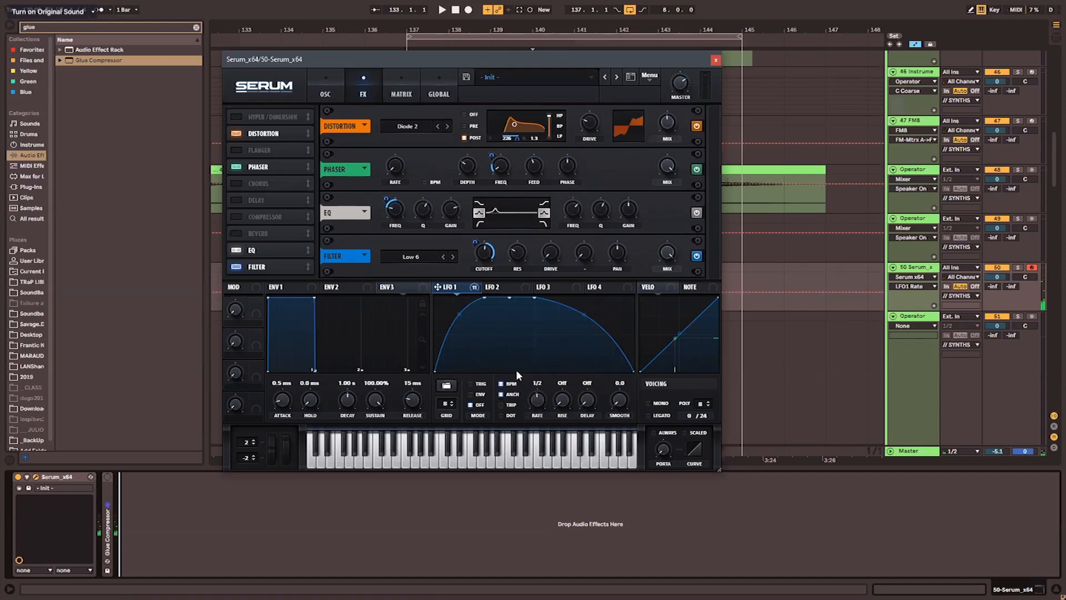
{"action": "left_click", "coordinate": [474, 288]}
{"action": "mouse_move", "coordinate": [497, 407]}
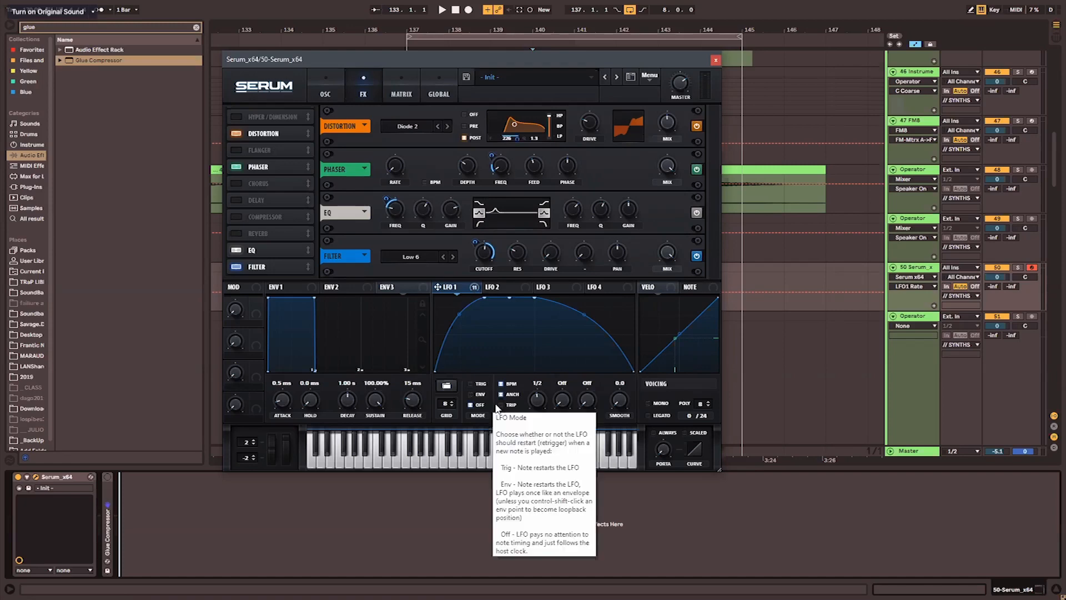
{"action": "left_click_drag", "start_coordinate": [540, 394], "coordinate": [543, 409]}
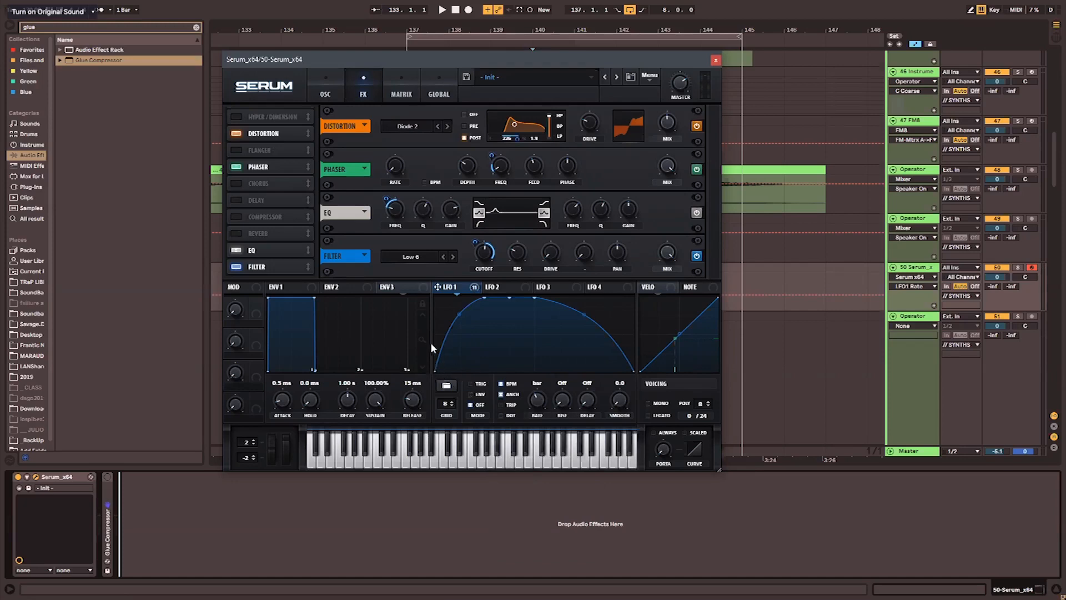
{"action": "left_click", "coordinate": [252, 317]}
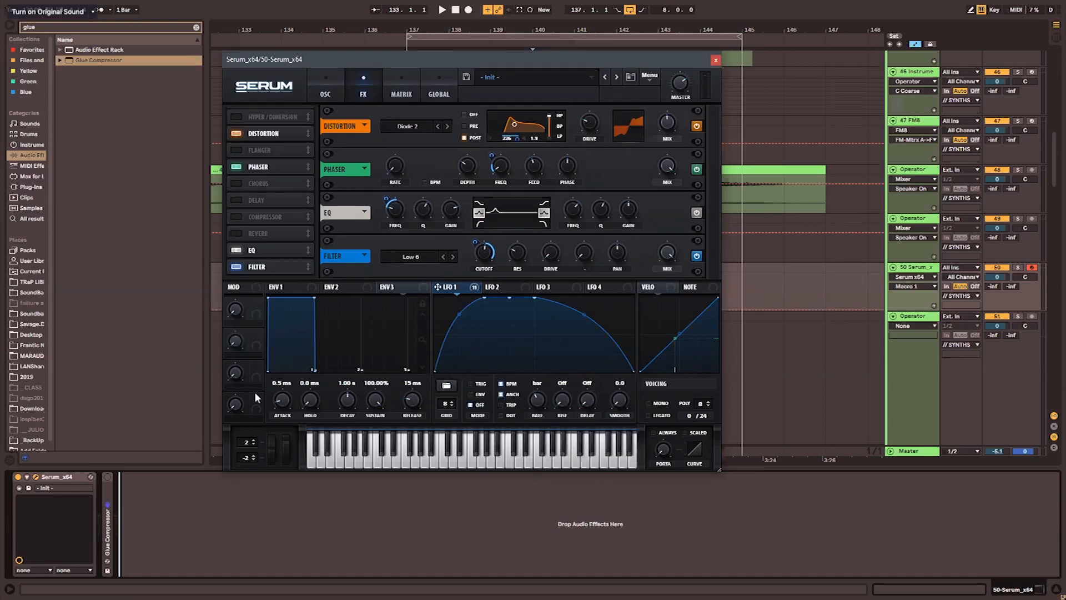
{"action": "left_click_drag", "start_coordinate": [256, 398], "coordinate": [348, 402]}
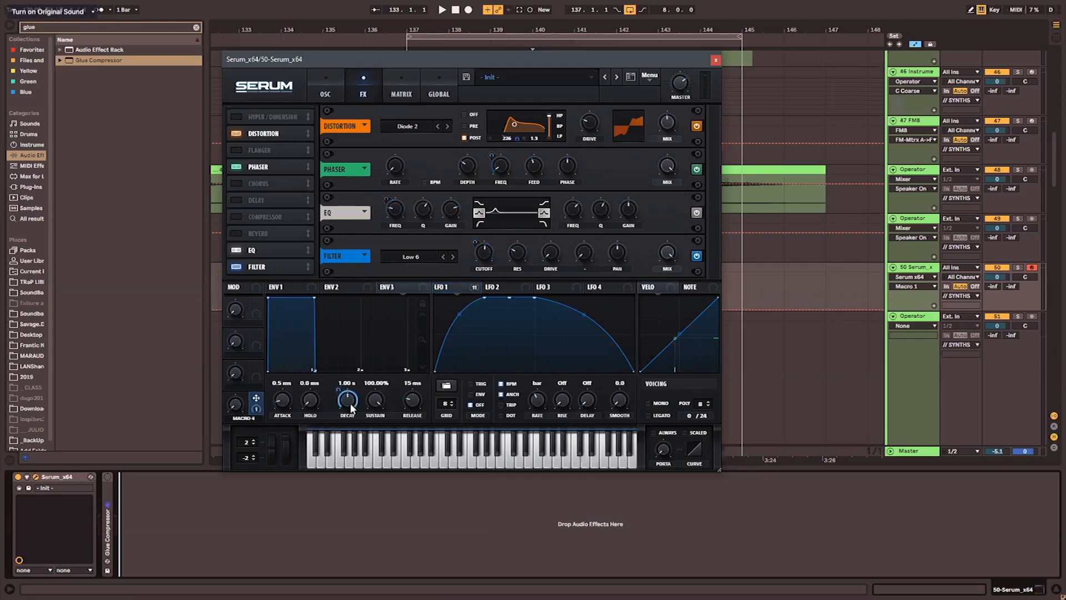
{"action": "right_click", "coordinate": [345, 402]}
{"action": "left_click", "coordinate": [356, 435]}
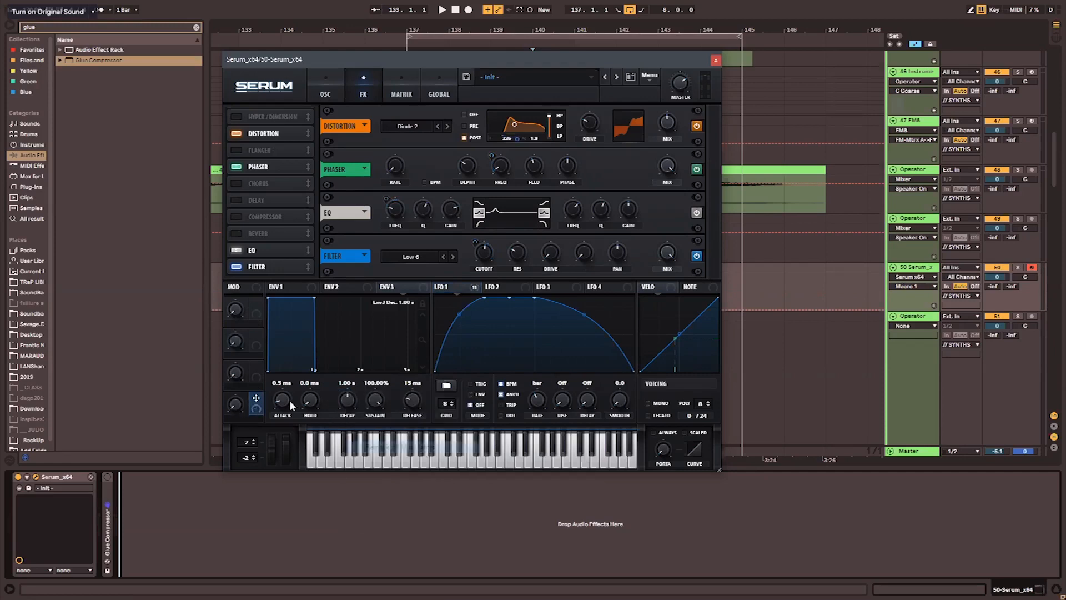
Assign Macro 1 to the LFO 1 rate, adjust the macro and reduce its modulation amount.
{"action": "left_click_drag", "start_coordinate": [256, 305], "coordinate": [543, 406]}
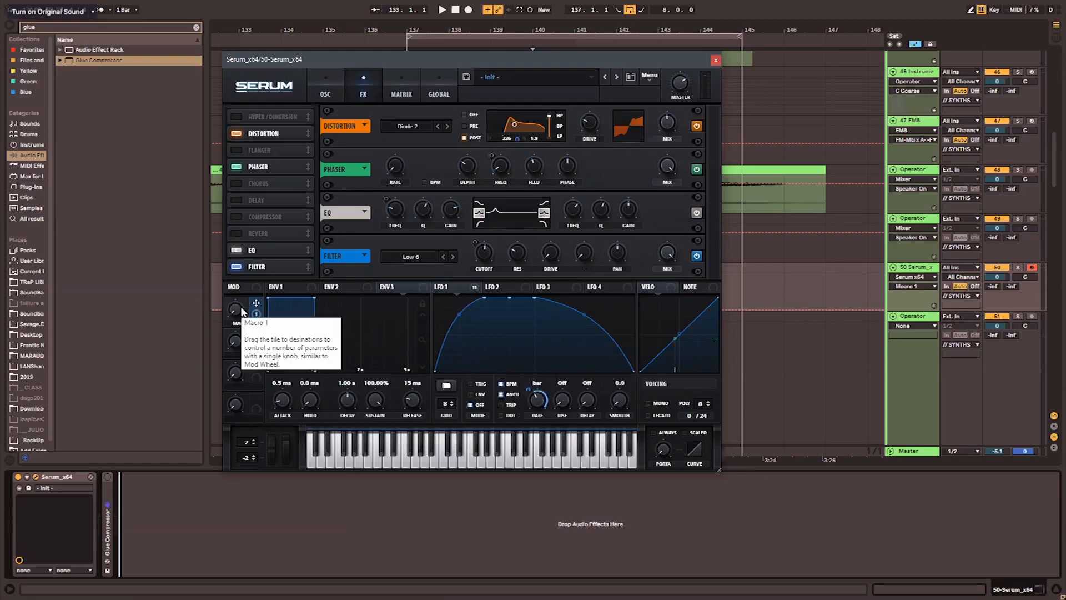
{"action": "left_click_drag", "start_coordinate": [241, 311], "coordinate": [300, 410]}
{"action": "left_click_drag", "start_coordinate": [540, 410], "coordinate": [541, 400]}
{"action": "left_click_drag", "start_coordinate": [237, 309], "coordinate": [334, 228]}
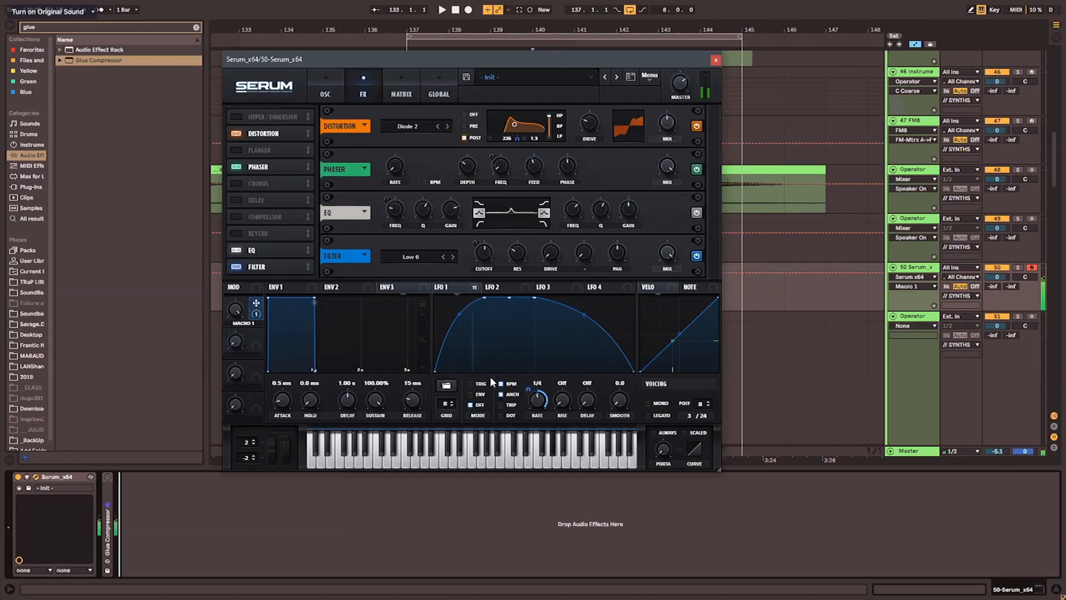
{"action": "left_click_drag", "start_coordinate": [530, 393], "coordinate": [525, 410]}
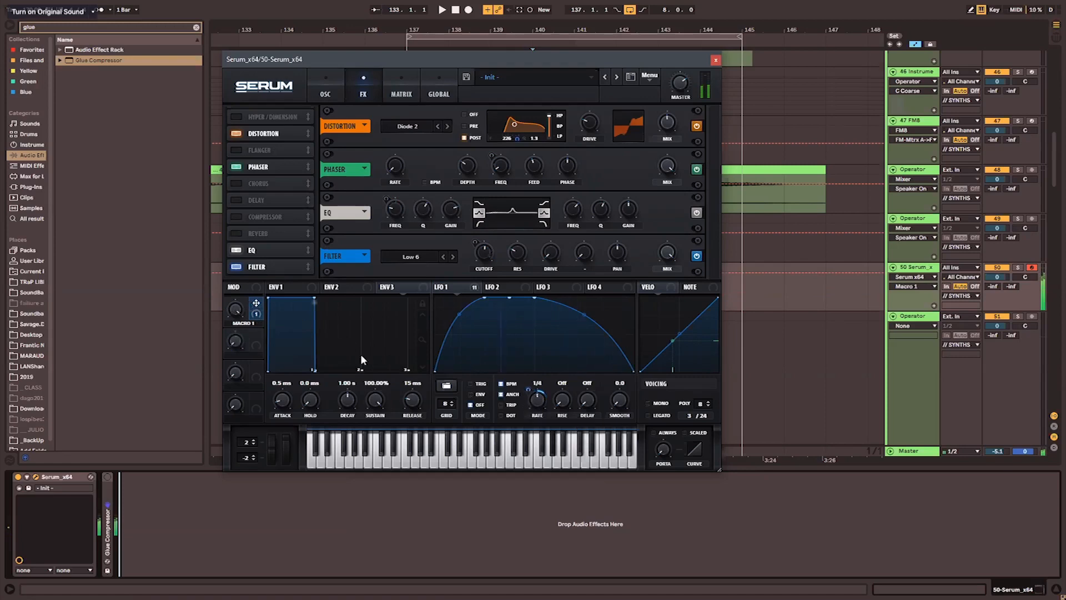
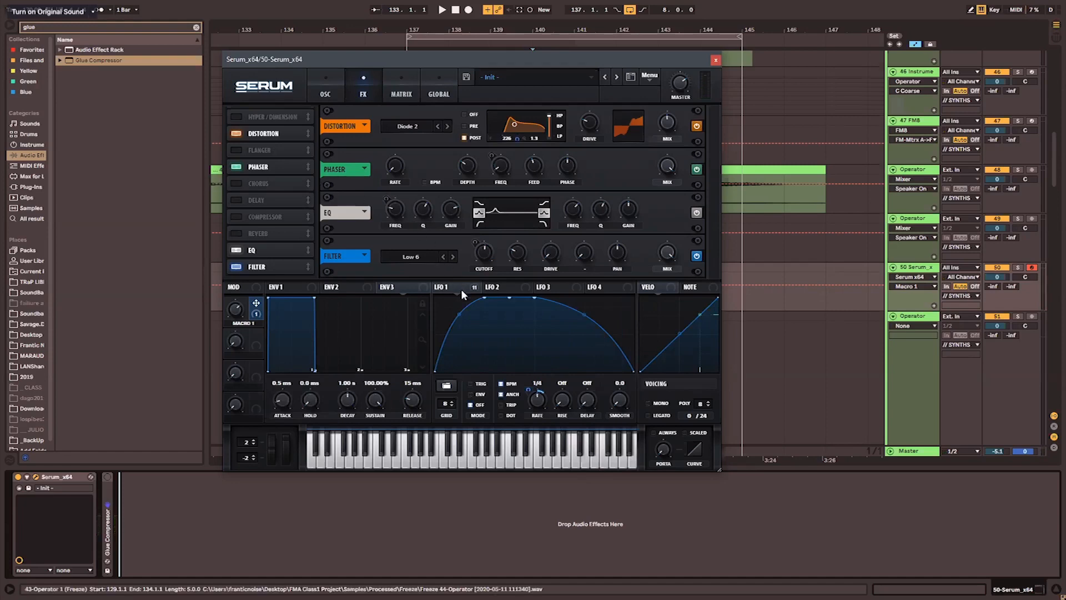
Compare LFO 1 and LFO 2, examining their shapes, rates and assigned modulation targets.
{"action": "left_click", "coordinate": [502, 287]}
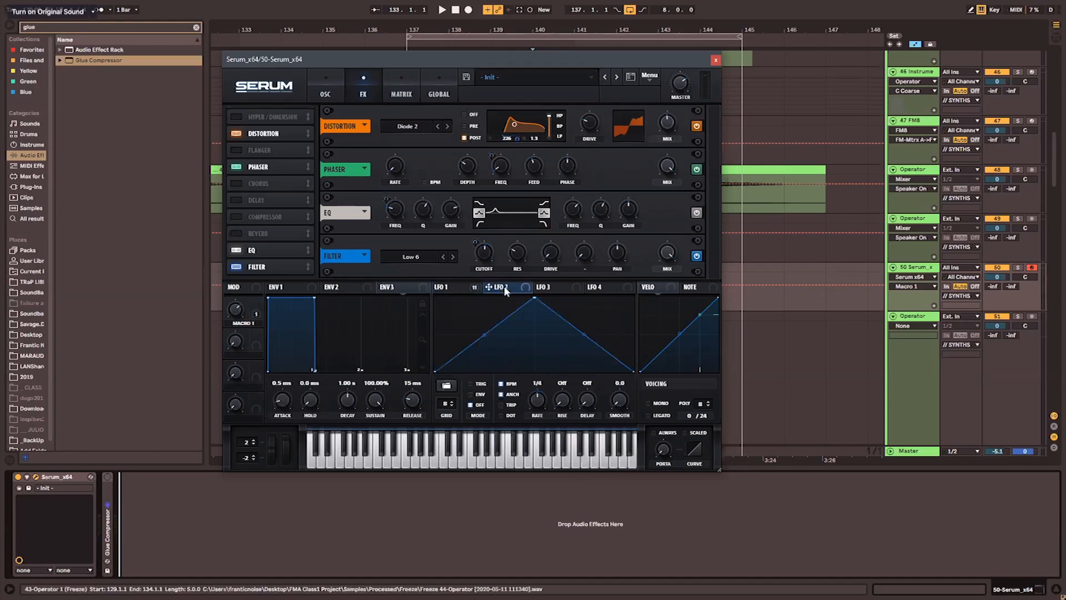
{"action": "left_click", "coordinate": [452, 289]}
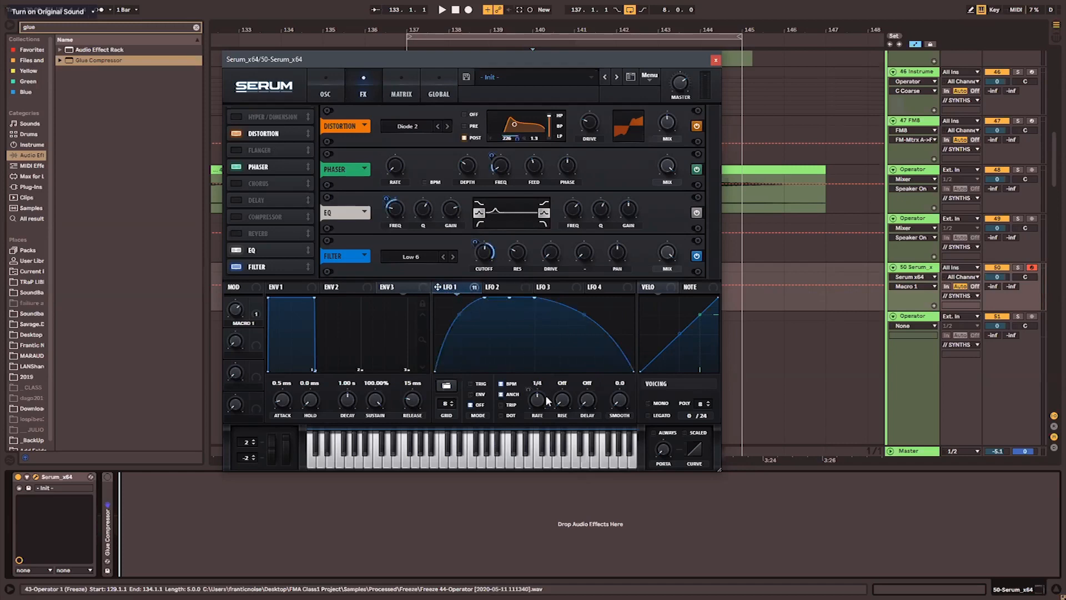
{"action": "left_click", "coordinate": [500, 289]}
{"action": "left_click", "coordinate": [453, 287]}
{"action": "left_click", "coordinate": [511, 287]}
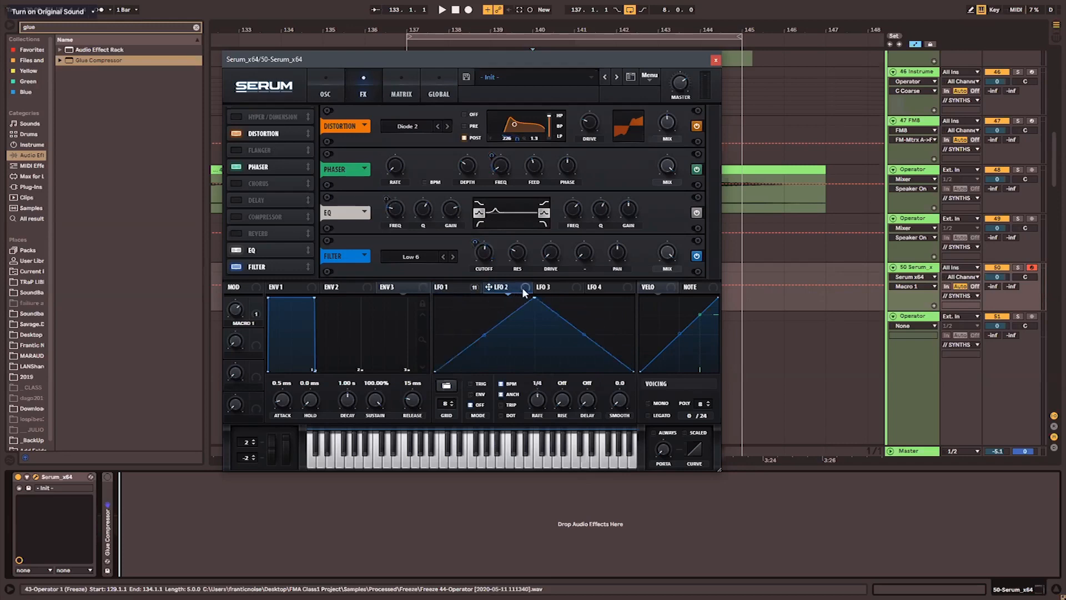
{"action": "left_click", "coordinate": [454, 284]}
{"action": "left_click", "coordinate": [510, 286]}
{"action": "left_click", "coordinate": [453, 287]}
{"action": "left_click", "coordinate": [499, 287]}
{"action": "left_click", "coordinate": [454, 287]}
Add a modulation matrix row with LFO 2 as the source and LFO1 Rate as the destination.
{"action": "left_click", "coordinate": [403, 89]}
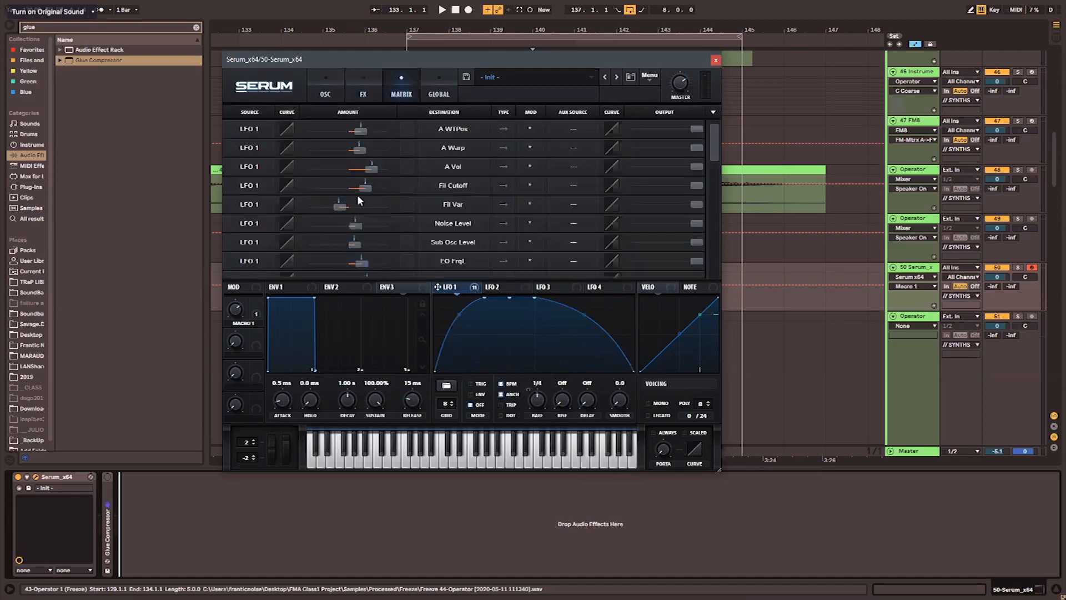
{"action": "left_click_drag", "start_coordinate": [714, 142], "coordinate": [707, 172]}
{"action": "left_click", "coordinate": [250, 239]}
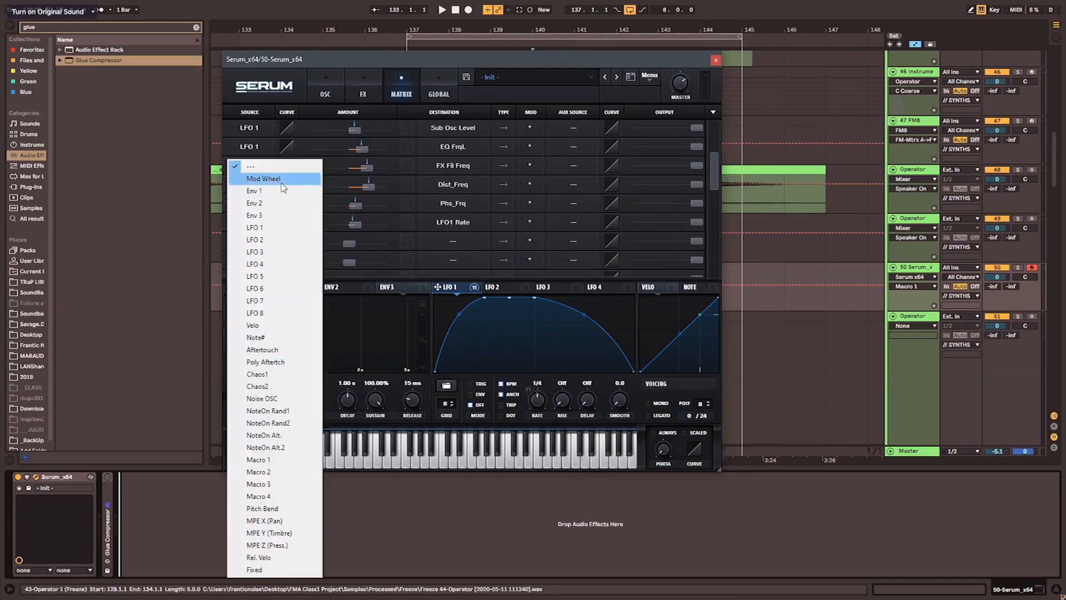
{"action": "left_click", "coordinate": [254, 239]}
{"action": "left_click", "coordinate": [453, 240]}
{"action": "mouse_move", "coordinate": [460, 328]}
{"action": "left_click", "coordinate": [528, 327]}
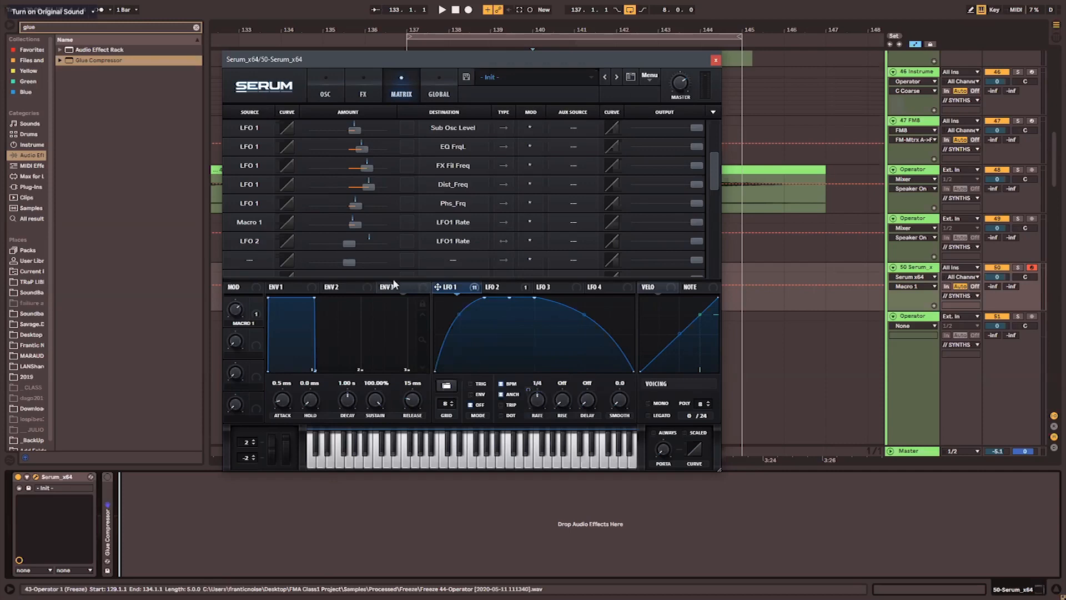
Set the LFO 2 rate to 2 bar, raise its modulation amount on LFO1 Rate and lower that row's output.
{"action": "left_click", "coordinate": [493, 286]}
{"action": "left_click_drag", "start_coordinate": [536, 400], "coordinate": [550, 379]}
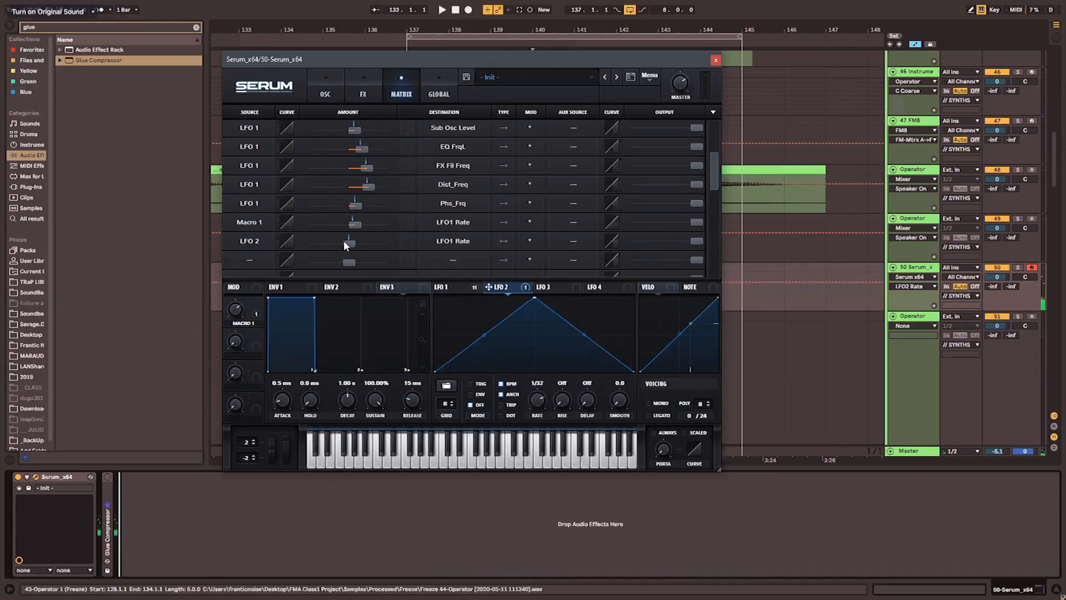
{"action": "left_click_drag", "start_coordinate": [345, 244], "coordinate": [396, 248]}
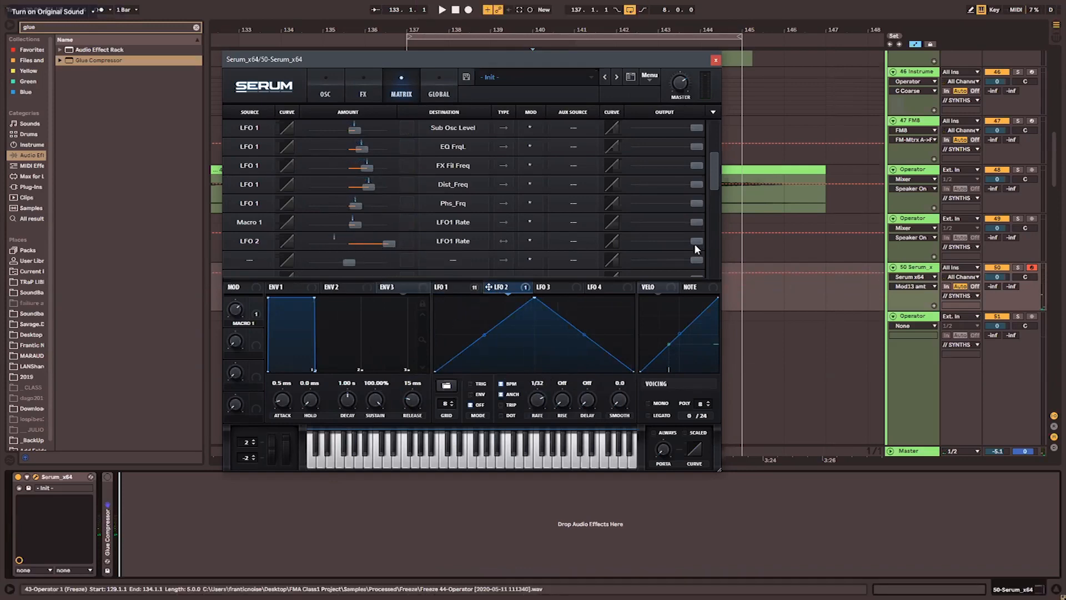
{"action": "left_click_drag", "start_coordinate": [695, 241], "coordinate": [621, 258]}
{"action": "left_click_drag", "start_coordinate": [534, 399], "coordinate": [541, 456]}
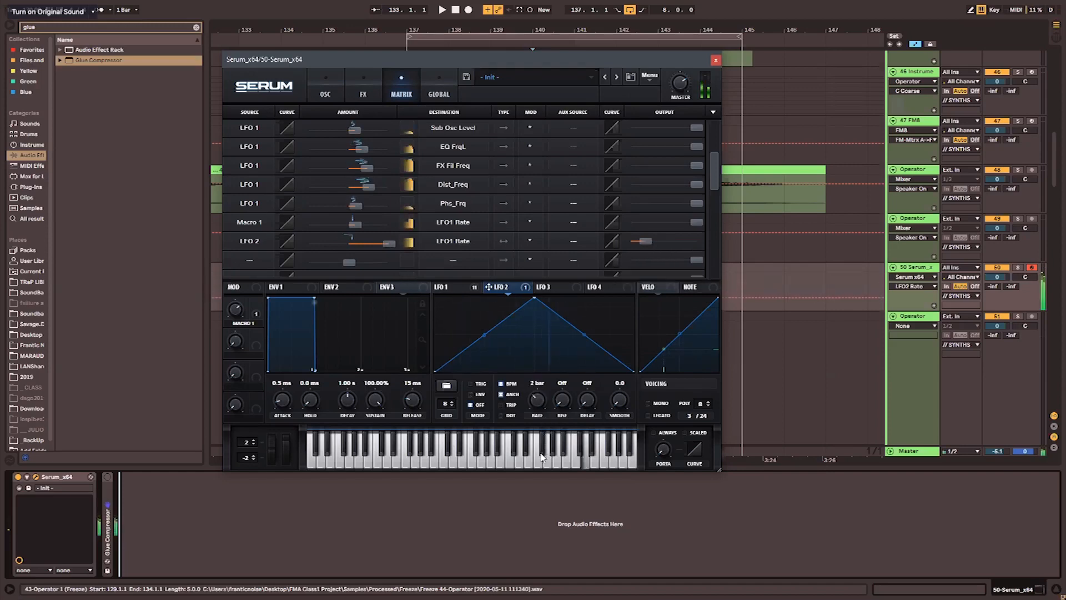
Redraw the LFO 2 shape as a stepped pattern with uneven levels across the grid.
{"action": "mouse_move", "coordinate": [460, 310]}
{"action": "left_mouse_down"}
{"action": "mouse_move", "coordinate": [526, 332]}
{"action": "mouse_move", "coordinate": [566, 313]}
{"action": "mouse_move", "coordinate": [530, 334]}
{"action": "mouse_move", "coordinate": [503, 372]}
{"action": "left_mouse_up"}
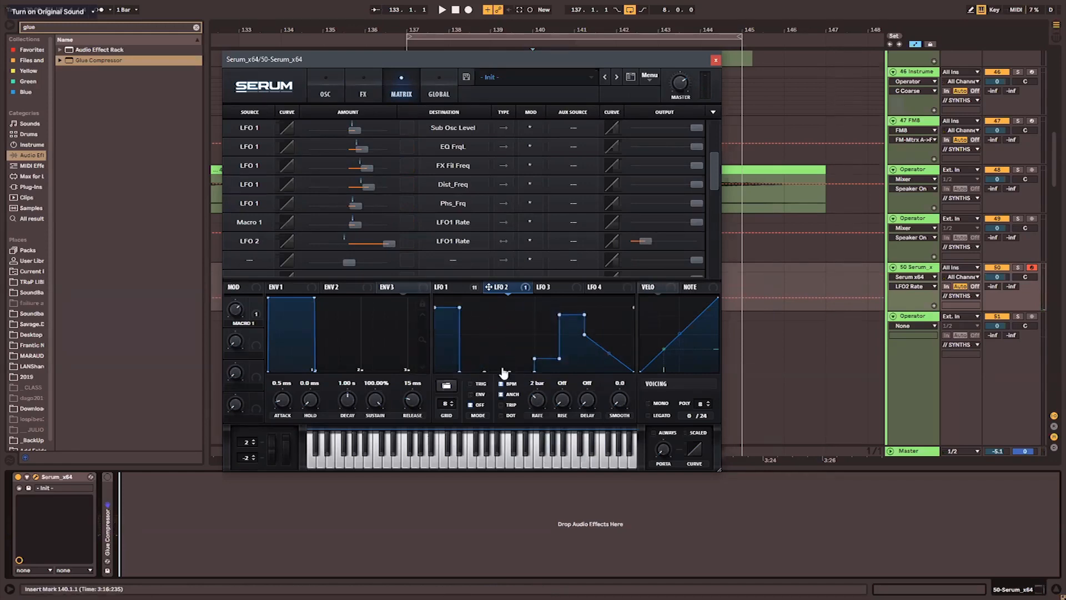
{"action": "mouse_move", "coordinate": [525, 333]}
{"action": "left_mouse_down"}
{"action": "mouse_move", "coordinate": [497, 370]}
{"action": "mouse_move", "coordinate": [550, 348]}
{"action": "mouse_move", "coordinate": [599, 347]}
{"action": "left_mouse_up"}
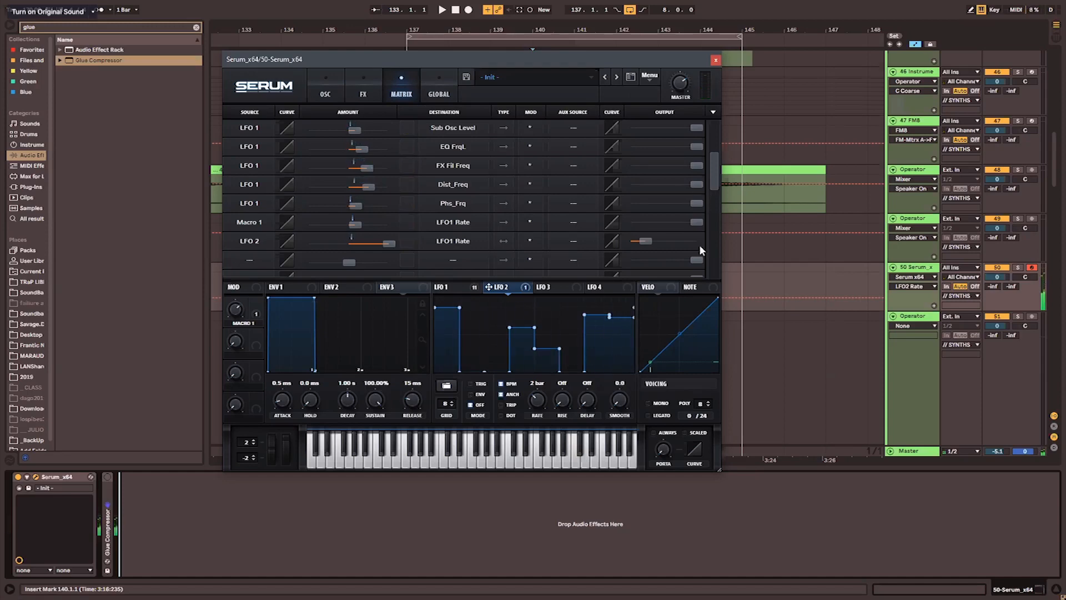
Close the Serum window and select bars 137 to 141 on the Serum track in the arrangement.
{"action": "left_click", "coordinate": [716, 60]}
{"action": "left_click_drag", "start_coordinate": [423, 278], "coordinate": [561, 274]}
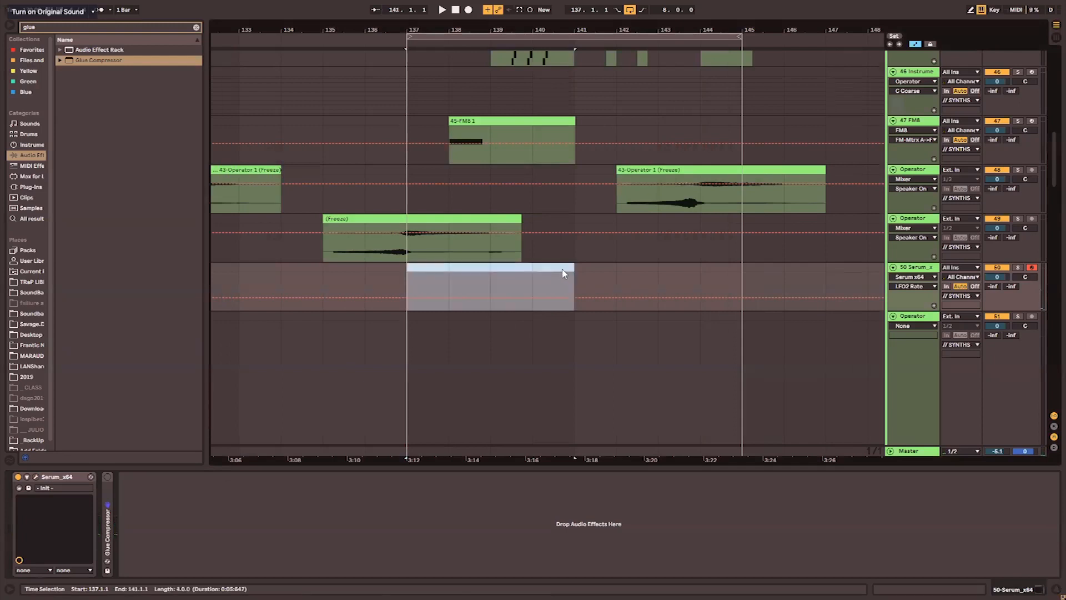
Create a four-bar clip in the selected range and fill it with two consecutive two-bar G3 notes.
{"action": "double_click", "coordinate": [568, 271]}
{"action": "left_click_drag", "start_coordinate": [261, 150], "coordinate": [933, 144]}
{"action": "key", "text": "ctrl+2"}
{"action": "key", "text": "ctrl+2"}
{"action": "key", "text": "ctrl+2"}
{"action": "key", "text": "ctrl+2"}
{"action": "key", "text": "ctrl+2"}
{"action": "key", "text": "b"}
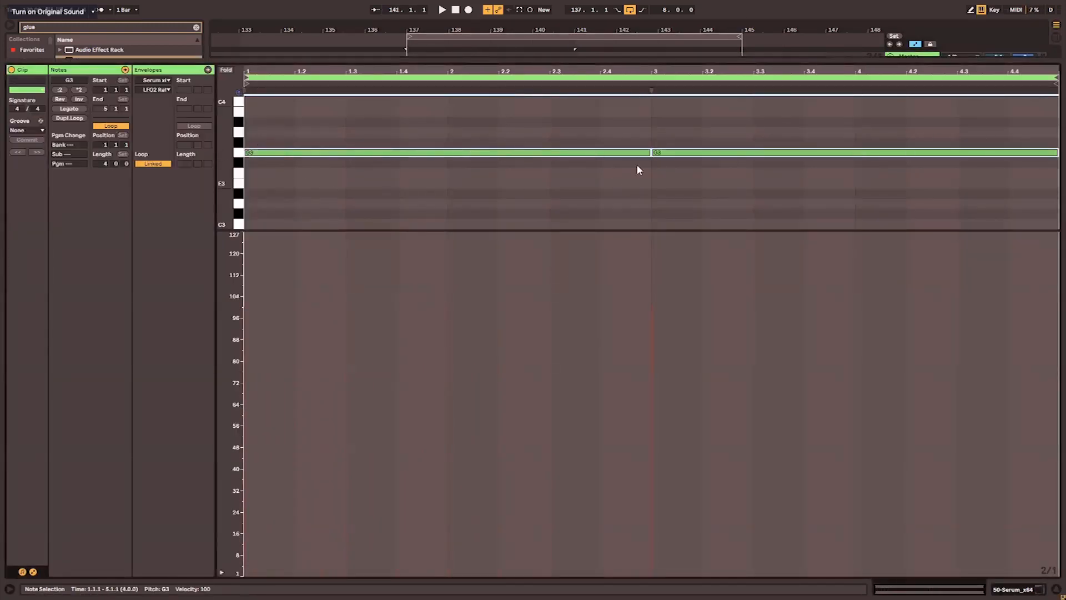
Transpose both notes to G#2 and play the clip back.
{"action": "key", "text": "Up"}
{"action": "key", "text": "shift+Up"}
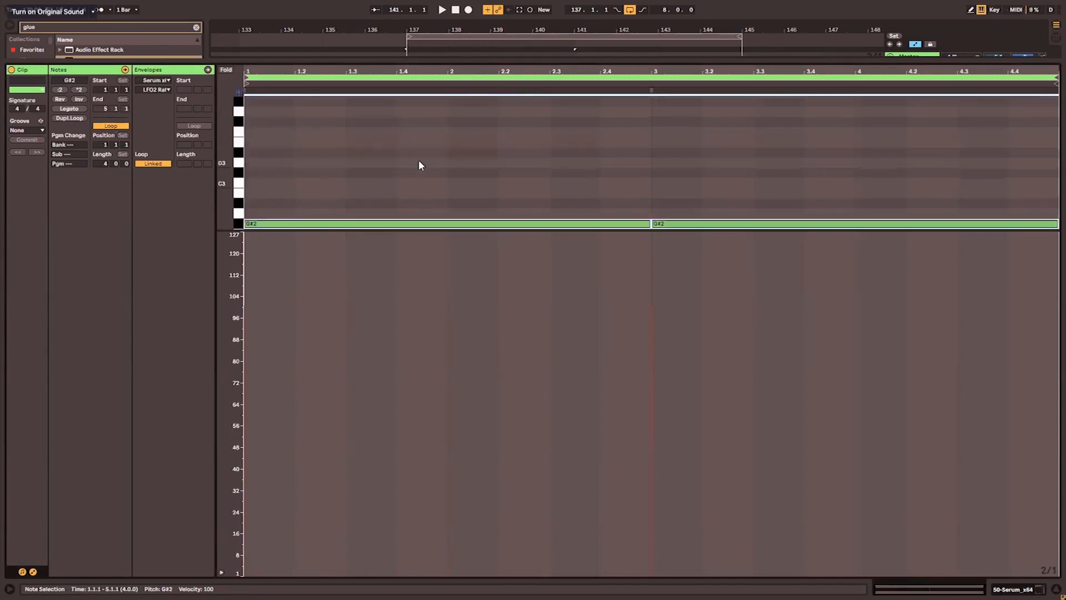
{"action": "key", "text": "space"}
{"action": "key", "text": "shift+Tab"}
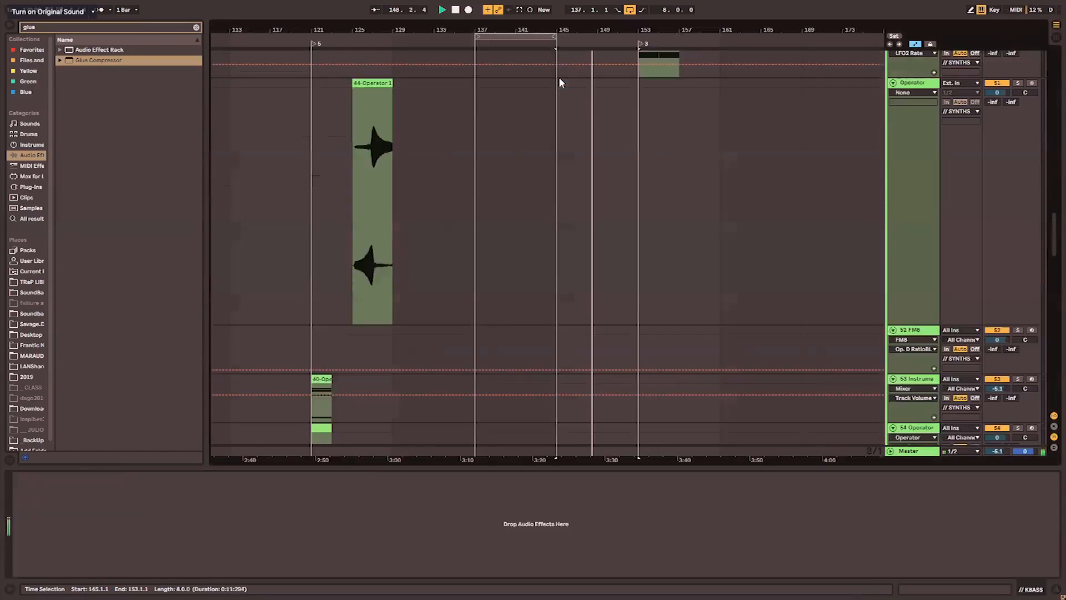
Move the track 50 Serum clip from bar 153 to bar 145 and shift the loop to bars 145 to 153.
{"action": "scroll", "coordinate": [635, 127], "scroll_direction": "down", "scroll_amount": 15}
{"action": "scroll", "coordinate": [635, 128], "scroll_direction": "up", "scroll_amount": 6}
{"action": "scroll", "coordinate": [634, 122], "scroll_direction": "up", "scroll_amount": 15}
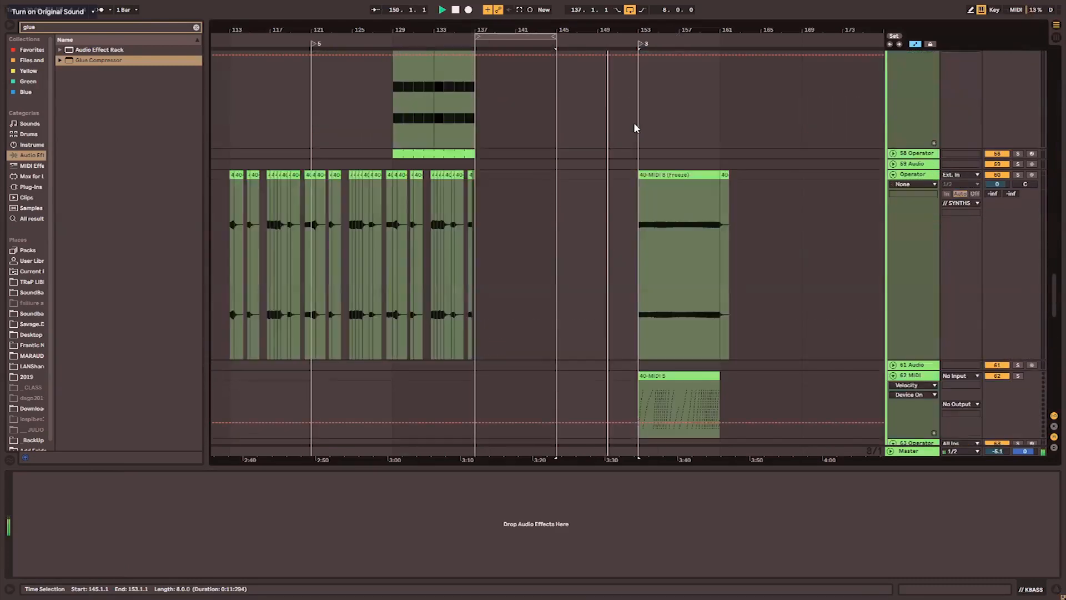
{"action": "left_click_drag", "start_coordinate": [642, 288], "coordinate": [571, 287]}
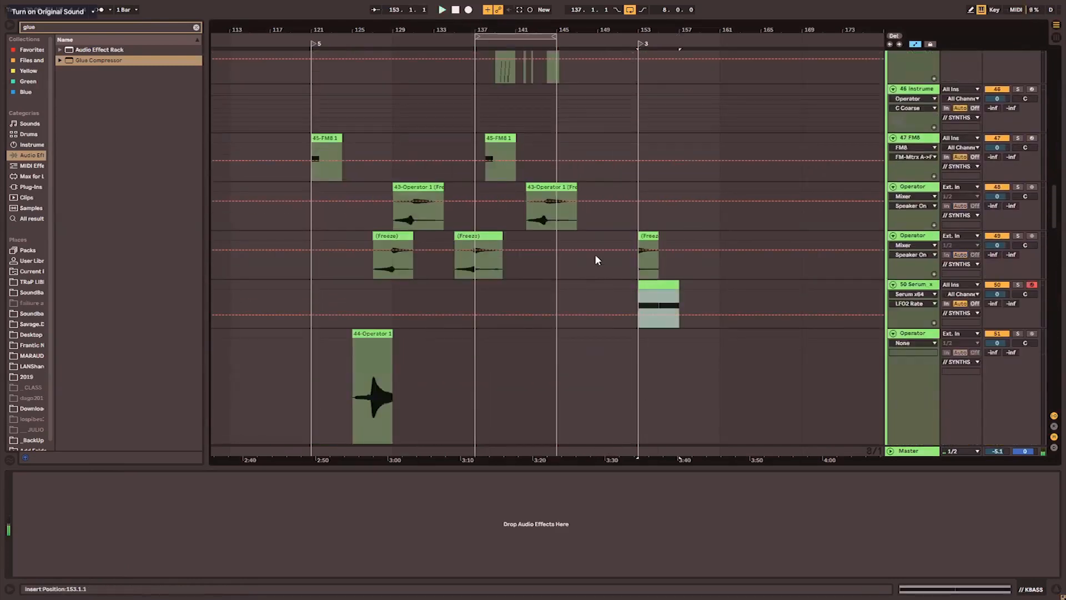
{"action": "scroll", "coordinate": [619, 190], "scroll_direction": "up", "scroll_amount": 5}
{"action": "left_click_drag", "start_coordinate": [524, 37], "coordinate": [612, 34]}
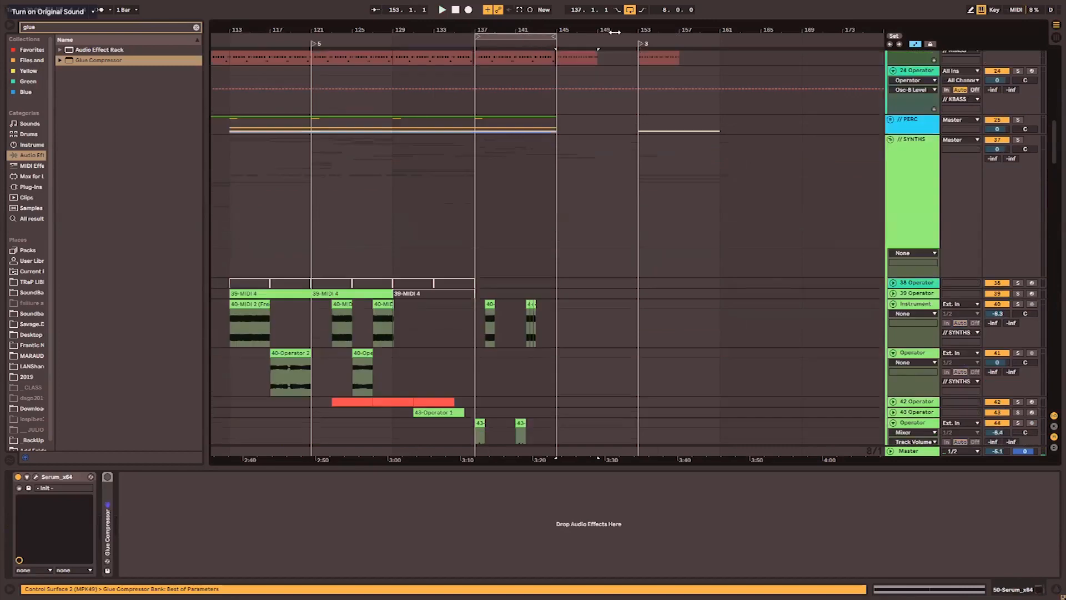
{"action": "scroll", "coordinate": [660, 175], "scroll_direction": "up", "scroll_amount": 6}
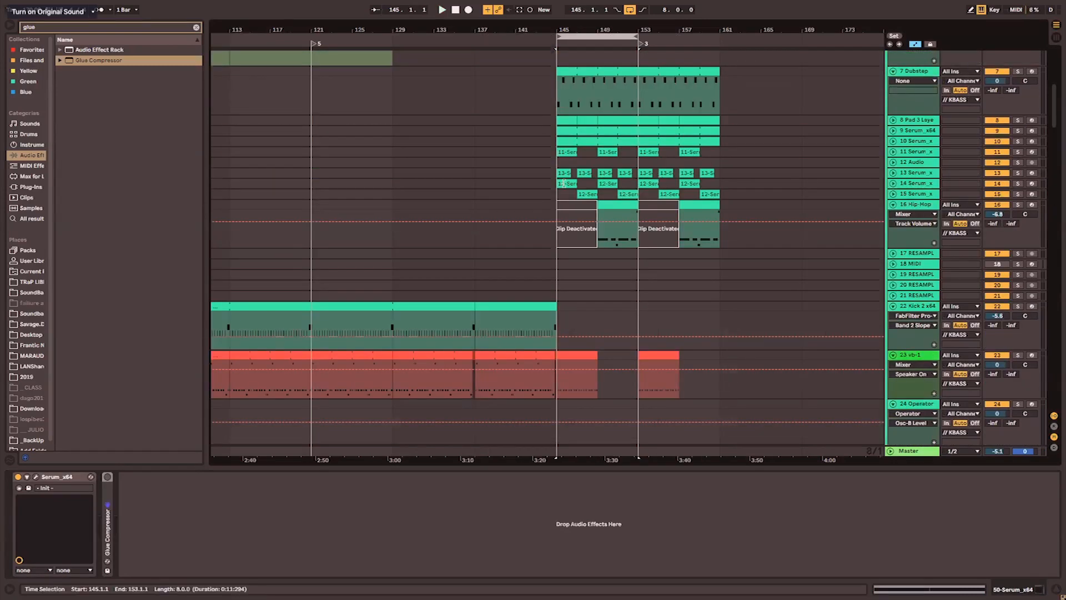
Select the clips on tracks 13 and 14 from bar 145 to 152 and play the section from bar 145.
{"action": "left_click", "coordinate": [574, 183]}
{"action": "key", "text": "space"}
{"action": "left_click", "coordinate": [621, 172], "text": "shift"}
{"action": "key", "text": "ctrl+j"}
{"action": "left_click_drag", "start_coordinate": [577, 30], "coordinate": [576, 56]}
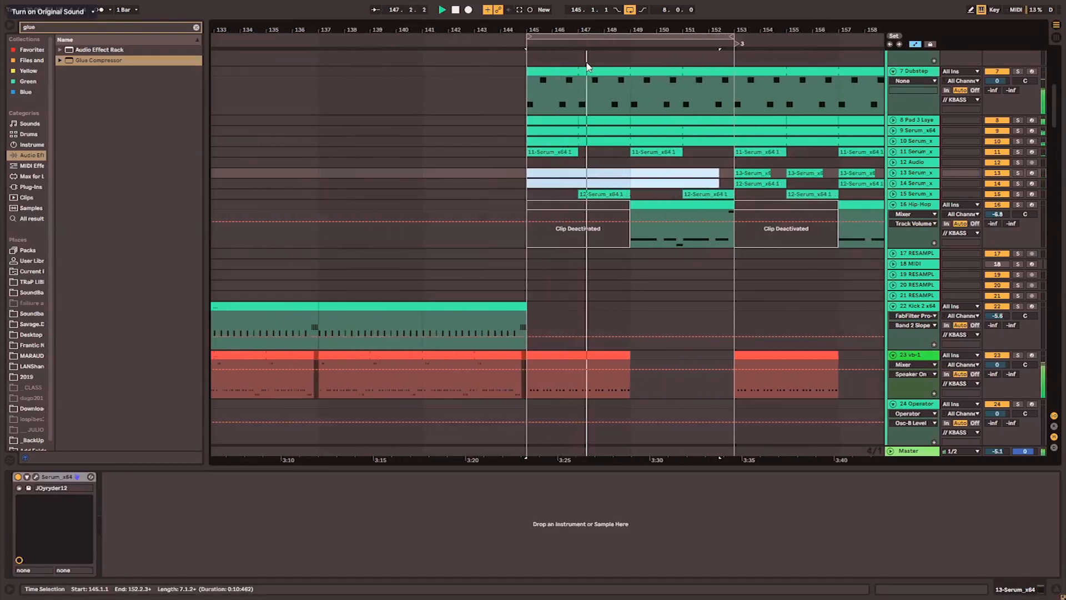
{"action": "key", "text": "space"}
Unfold tracks 13 and 14 and deactivate the track 13 Serum clip at bar 145.
{"action": "scroll", "coordinate": [687, 171], "scroll_direction": "down", "scroll_amount": 20}
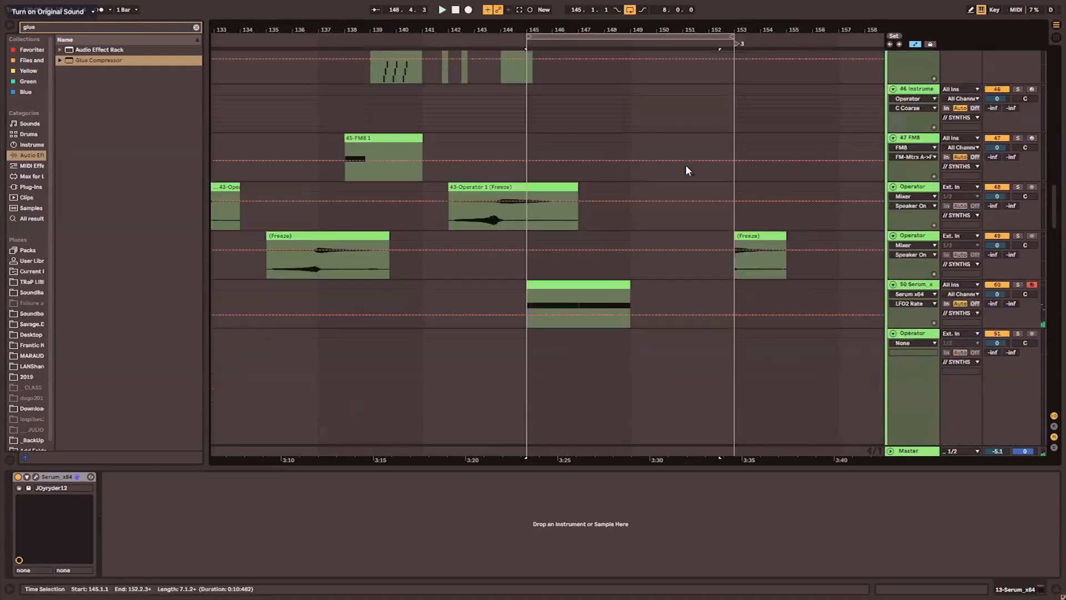
{"action": "scroll", "coordinate": [686, 166], "scroll_direction": "up", "scroll_amount": 5}
{"action": "scroll", "coordinate": [694, 158], "scroll_direction": "up", "scroll_amount": 10}
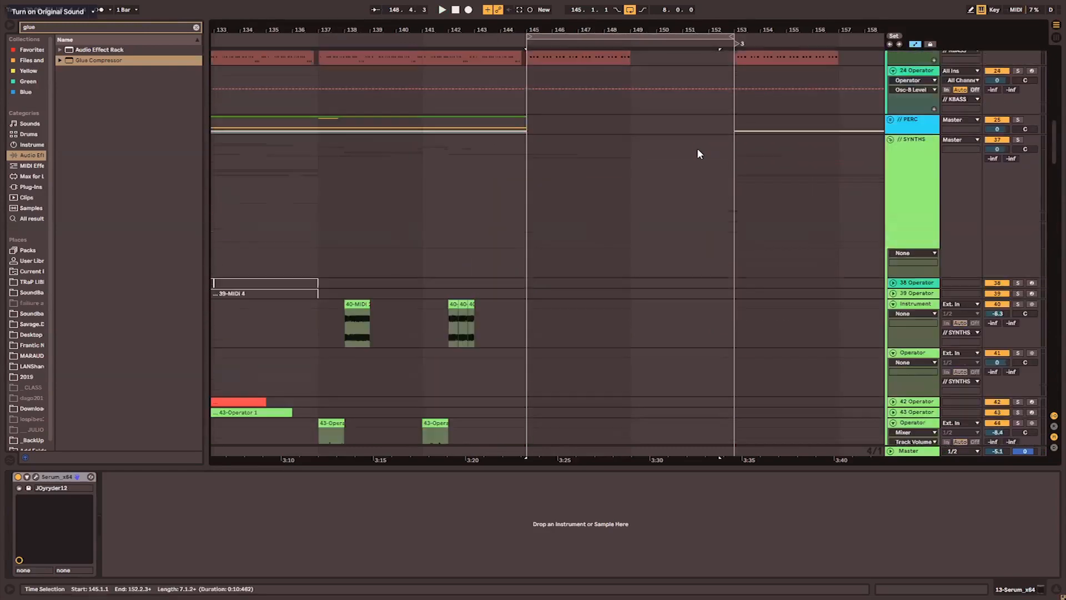
{"action": "scroll", "coordinate": [696, 147], "scroll_direction": "up", "scroll_amount": 8}
{"action": "left_click", "coordinate": [891, 111]}
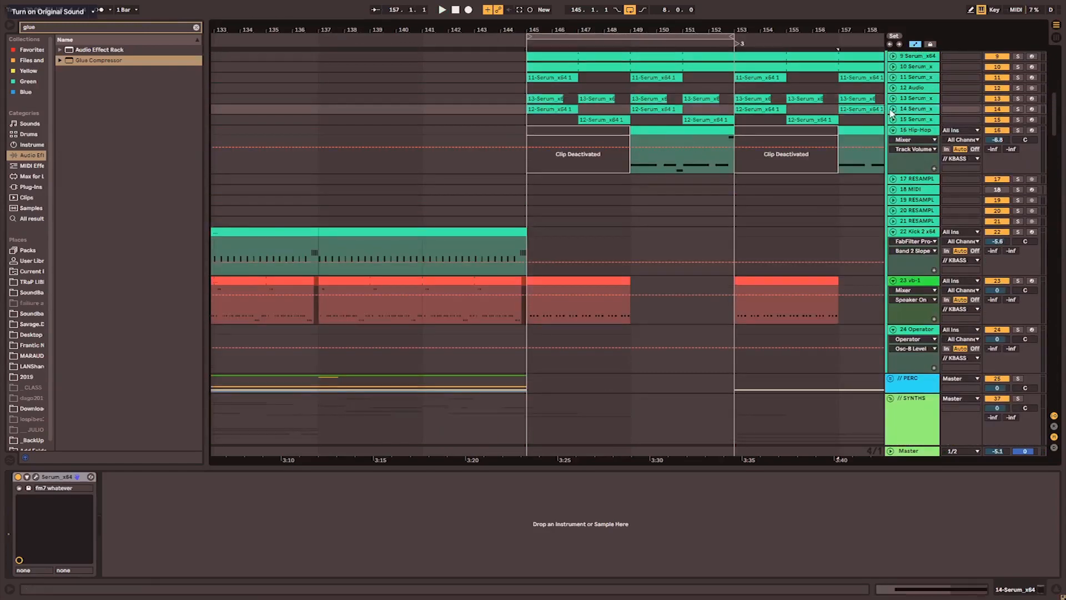
{"action": "left_click", "coordinate": [893, 110]}
{"action": "left_click", "coordinate": [892, 98]}
{"action": "left_click_drag", "start_coordinate": [566, 149], "coordinate": [574, 102]}
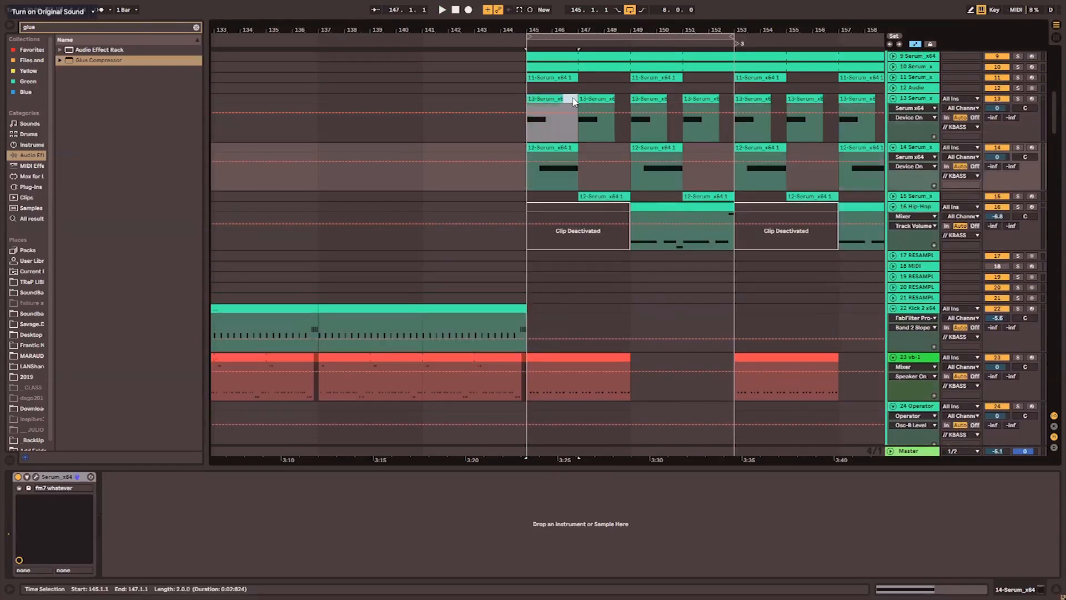
{"action": "key", "text": "0"}
{"action": "left_click", "coordinate": [556, 147]}
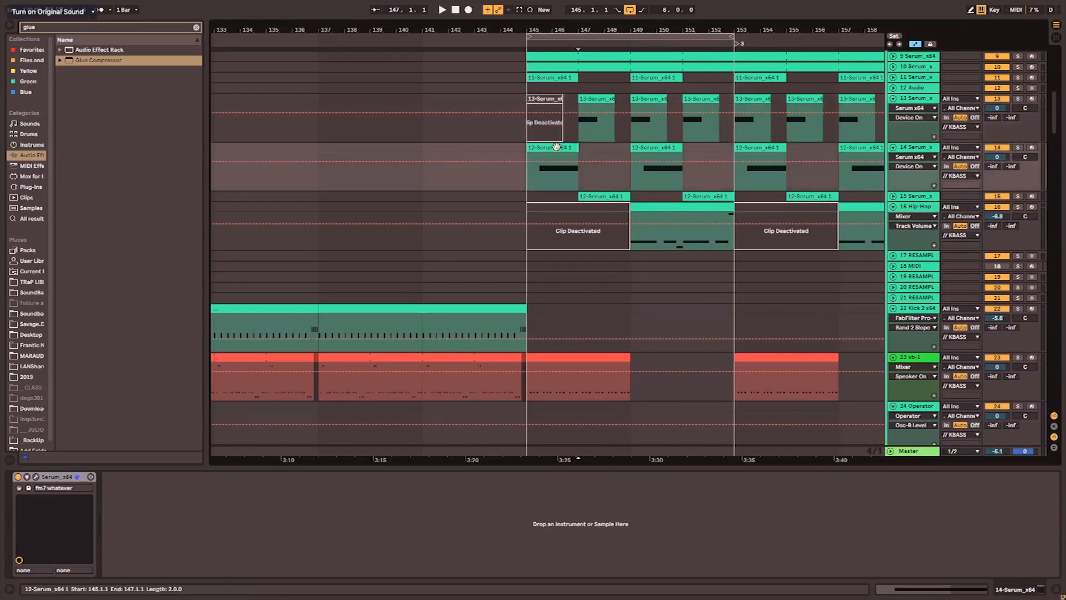
Play from bar 145 and loop the track 50 Serum clip across bars 145 to 149.
{"action": "key", "text": "space"}
{"action": "scroll", "coordinate": [559, 145], "scroll_direction": "down", "scroll_amount": 15}
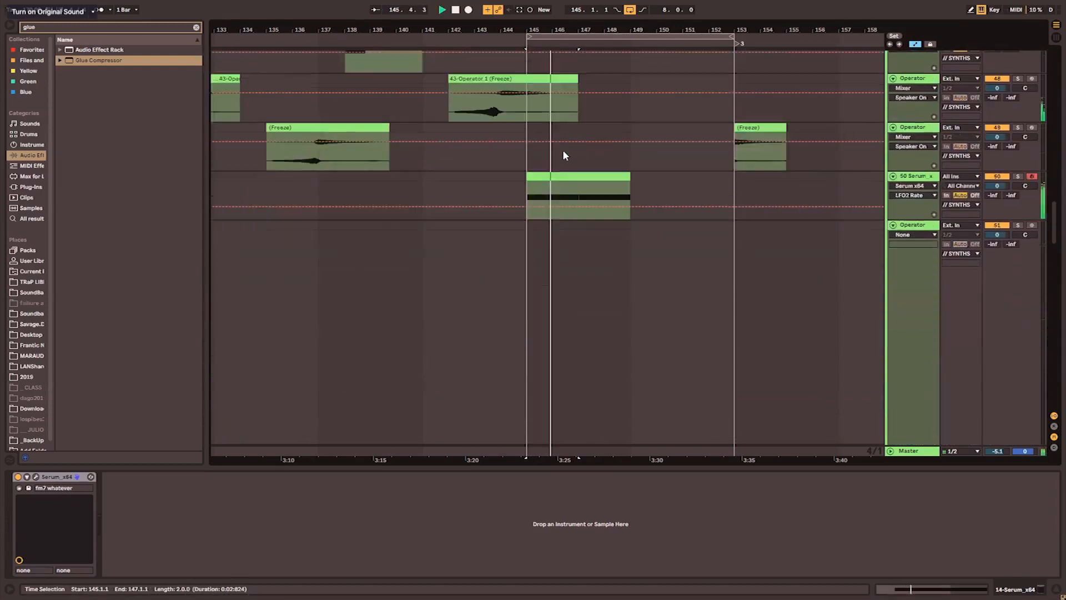
{"action": "scroll", "coordinate": [565, 154], "scroll_direction": "down", "scroll_amount": 1}
{"action": "left_click", "coordinate": [561, 138]}
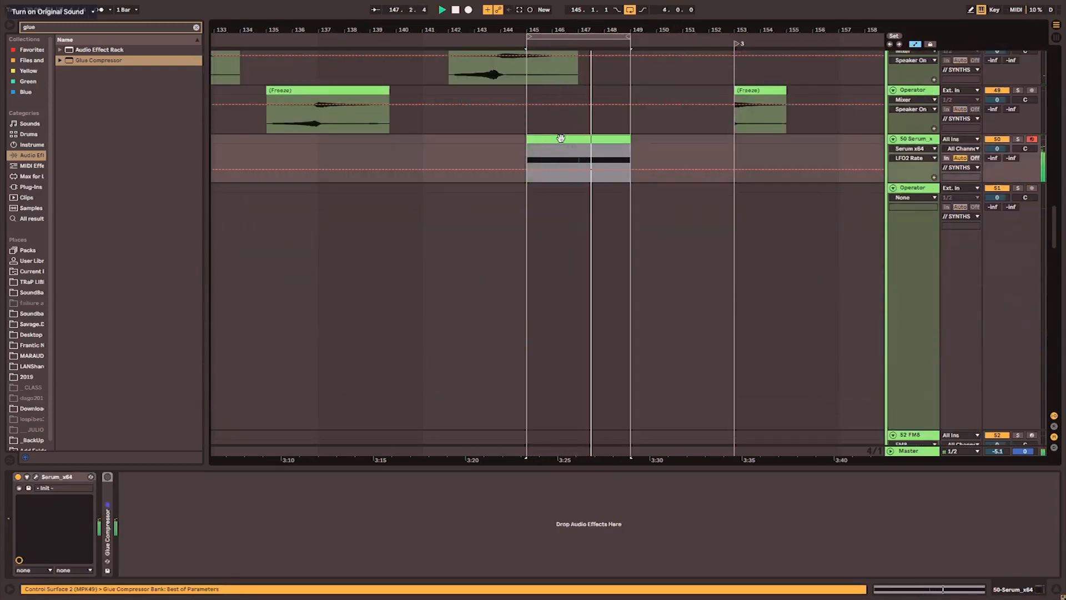
Rework the Serum clip's notes into one-bar steps of B4, G#4, G#4 and F#4.
{"action": "double_click", "coordinate": [561, 138]}
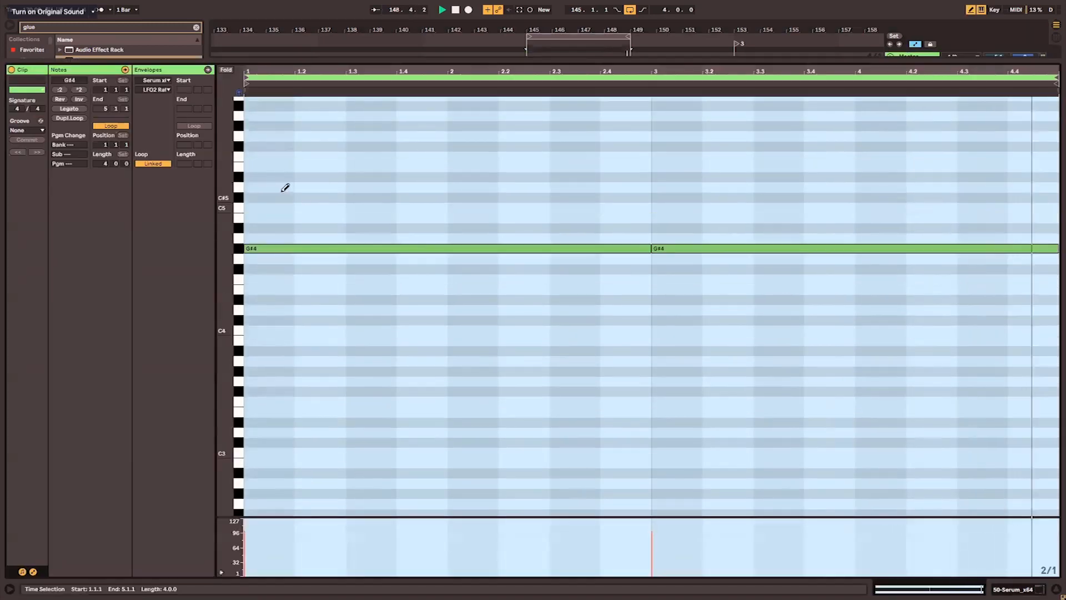
{"action": "left_click_drag", "start_coordinate": [278, 248], "coordinate": [274, 198]}
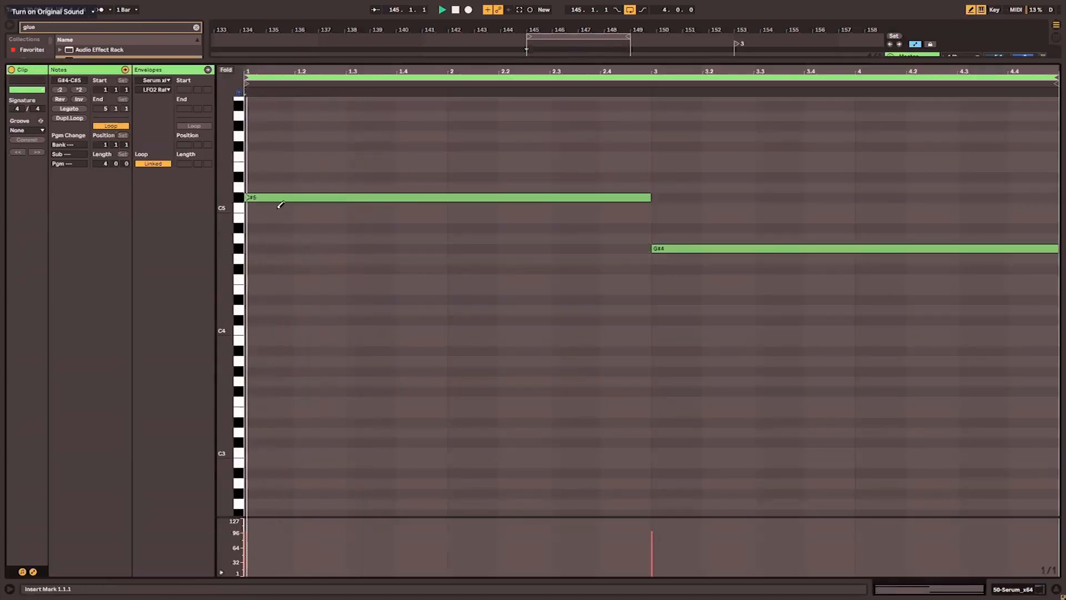
{"action": "left_click", "coordinate": [280, 198]}
{"action": "left_click", "coordinate": [276, 218]}
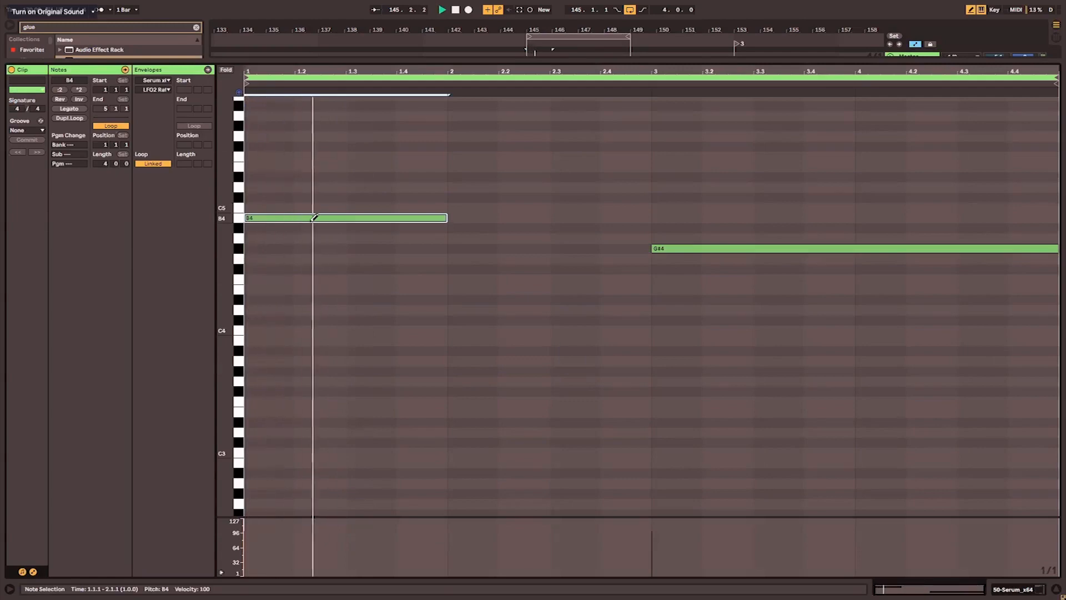
{"action": "left_click", "coordinate": [493, 245]}
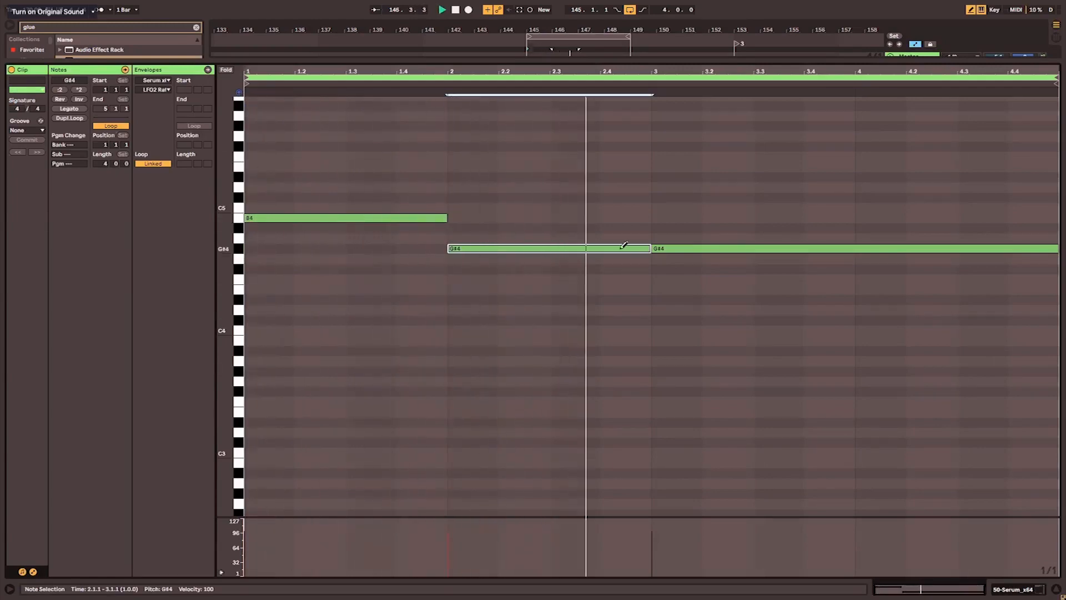
{"action": "left_click", "coordinate": [968, 247]}
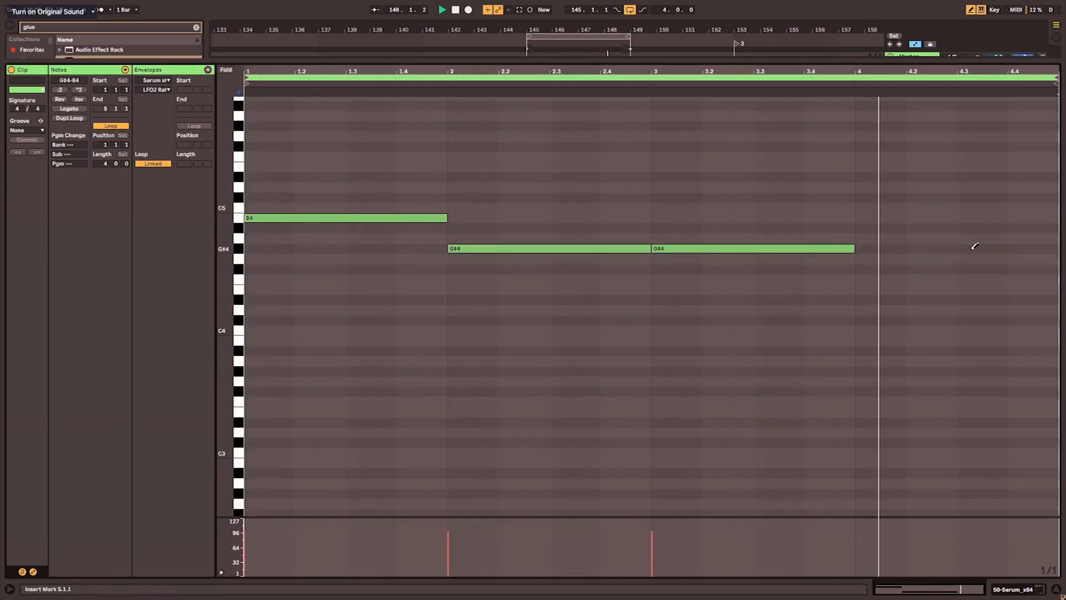
{"action": "left_click", "coordinate": [979, 269]}
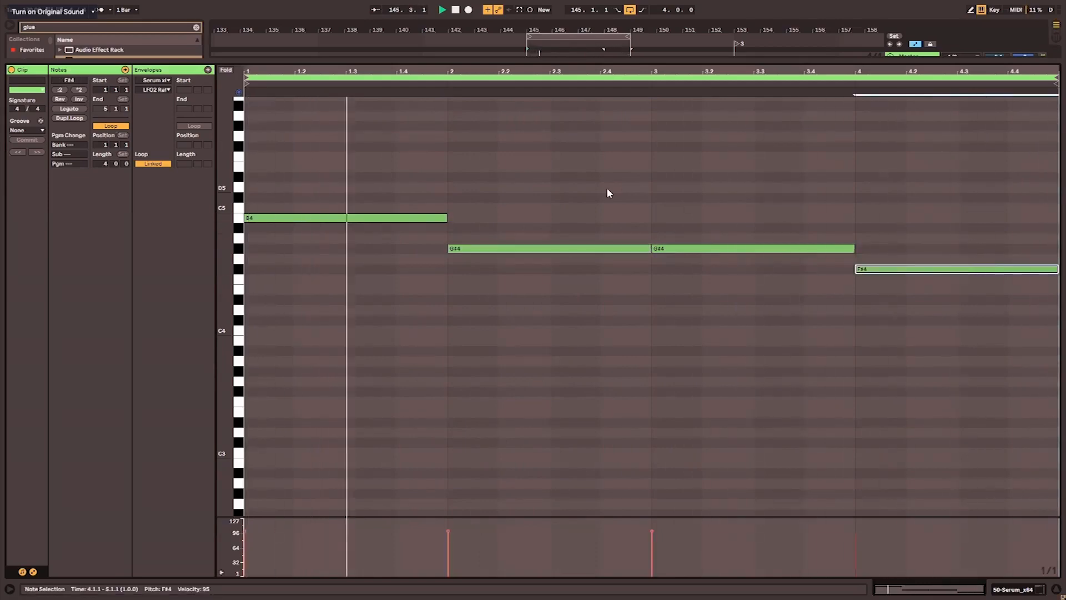
Solo the track 50 Serum track and open its Serum editor with oscillator A's wavetable shown in 3D.
{"action": "key", "text": "ctrl+alt+l"}
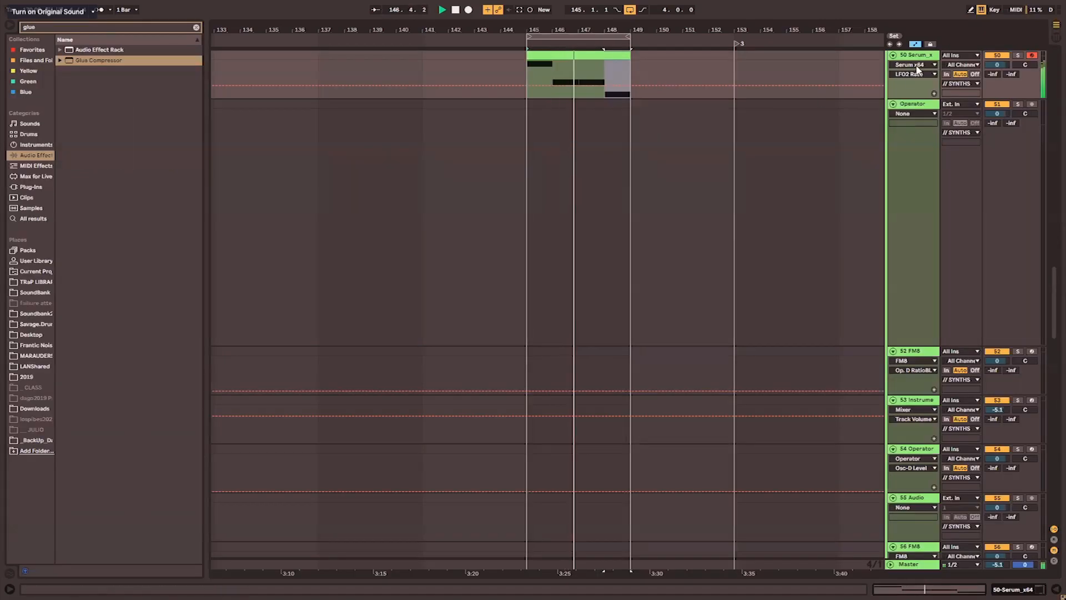
{"action": "left_click", "coordinate": [918, 65]}
{"action": "left_click", "coordinate": [921, 56]}
{"action": "left_click", "coordinate": [1017, 56]}
{"action": "double_click", "coordinate": [922, 56]}
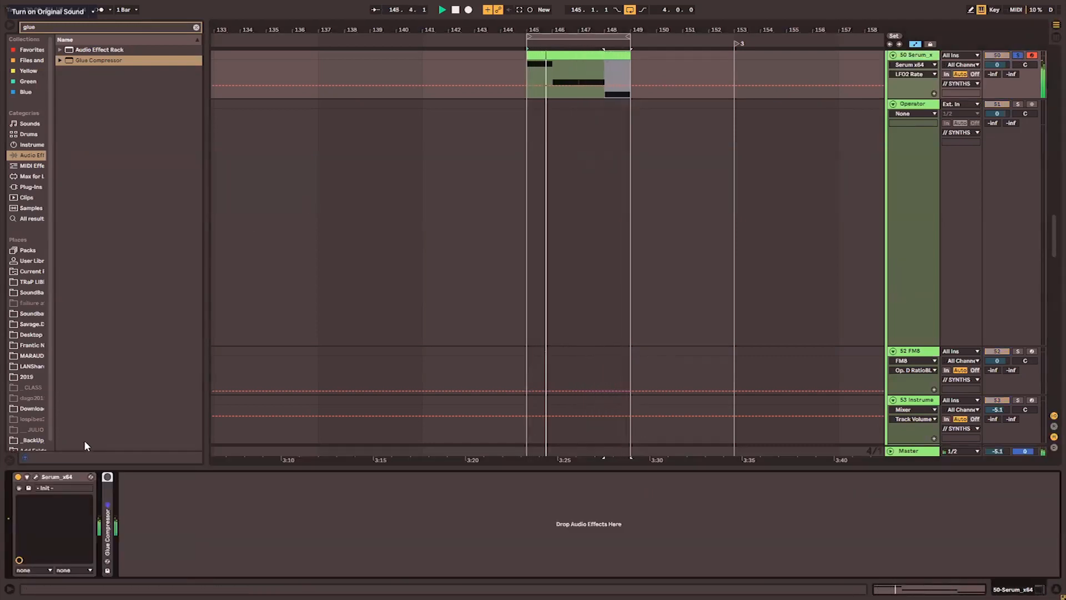
{"action": "left_click", "coordinate": [36, 478]}
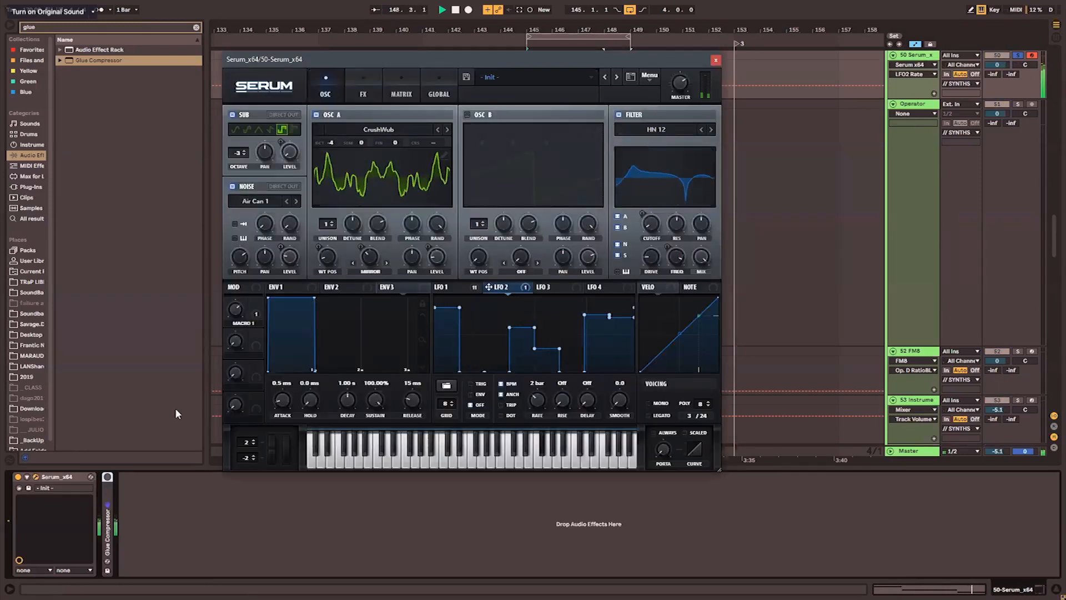
{"action": "left_click", "coordinate": [380, 188]}
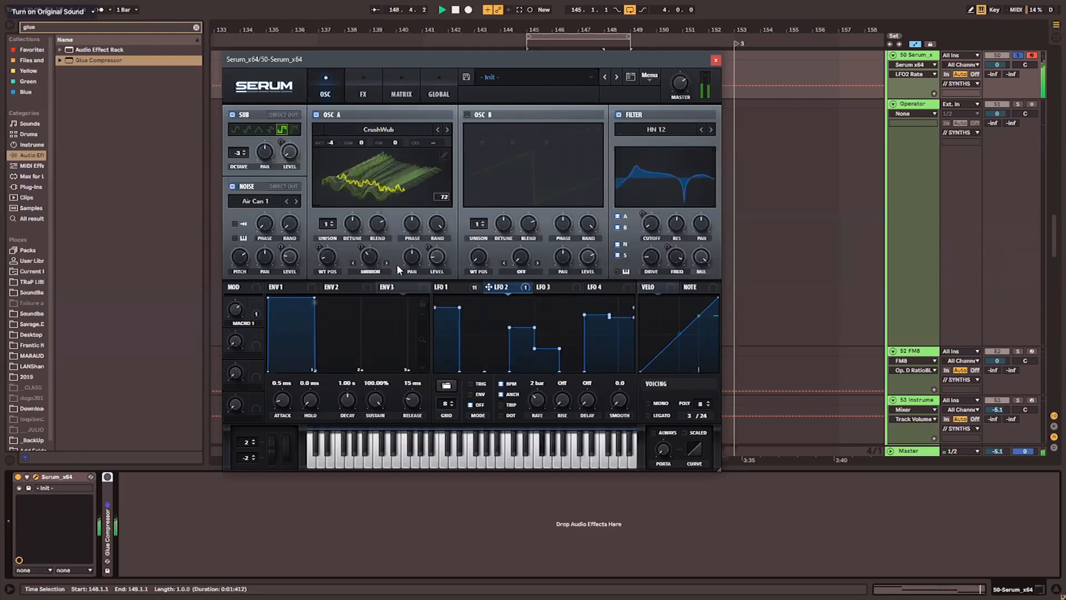
Enable oscillator B with the FM Sub Osc warp mode and set its octave to -3.
{"action": "left_click", "coordinate": [466, 114]}
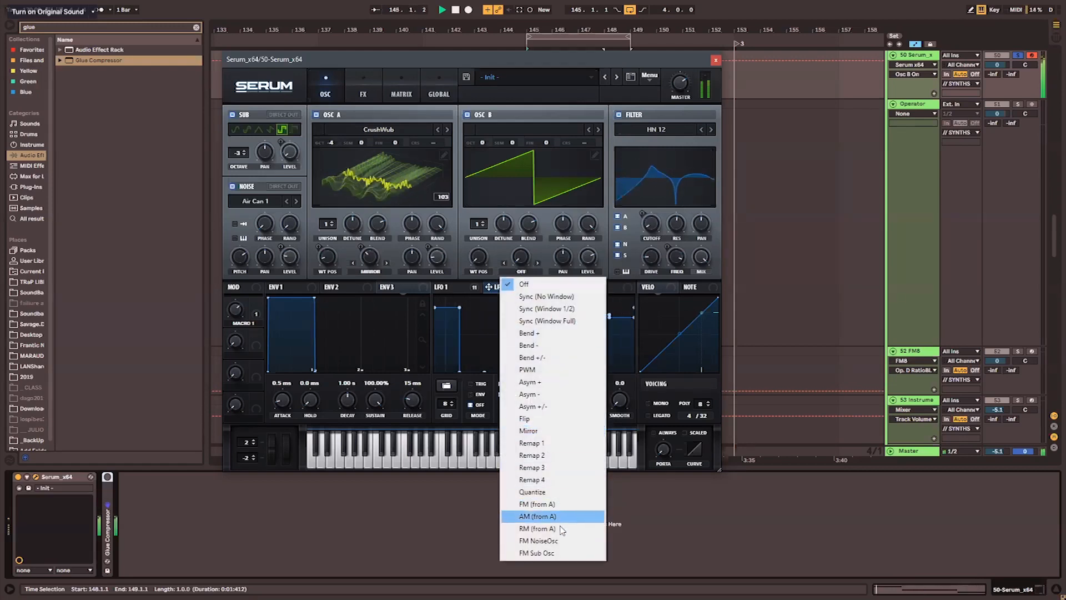
{"action": "left_click", "coordinate": [555, 553]}
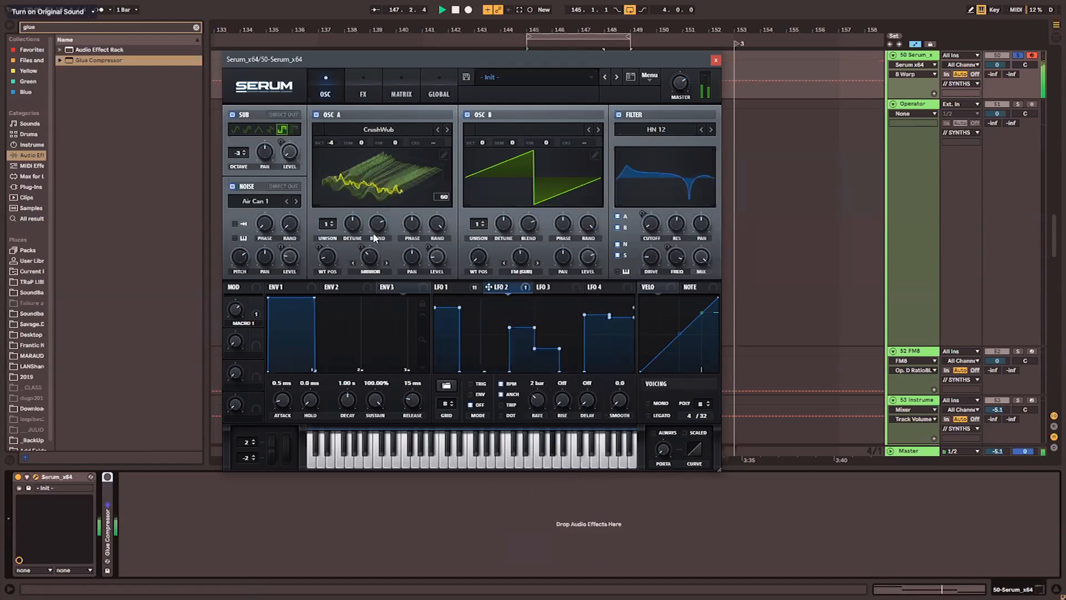
{"action": "left_click_drag", "start_coordinate": [481, 143], "coordinate": [487, 181]}
Adjust oscillator B's warp amount and assign LFO 1 to its level and warp.
{"action": "left_click_drag", "start_coordinate": [522, 256], "coordinate": [526, 275]}
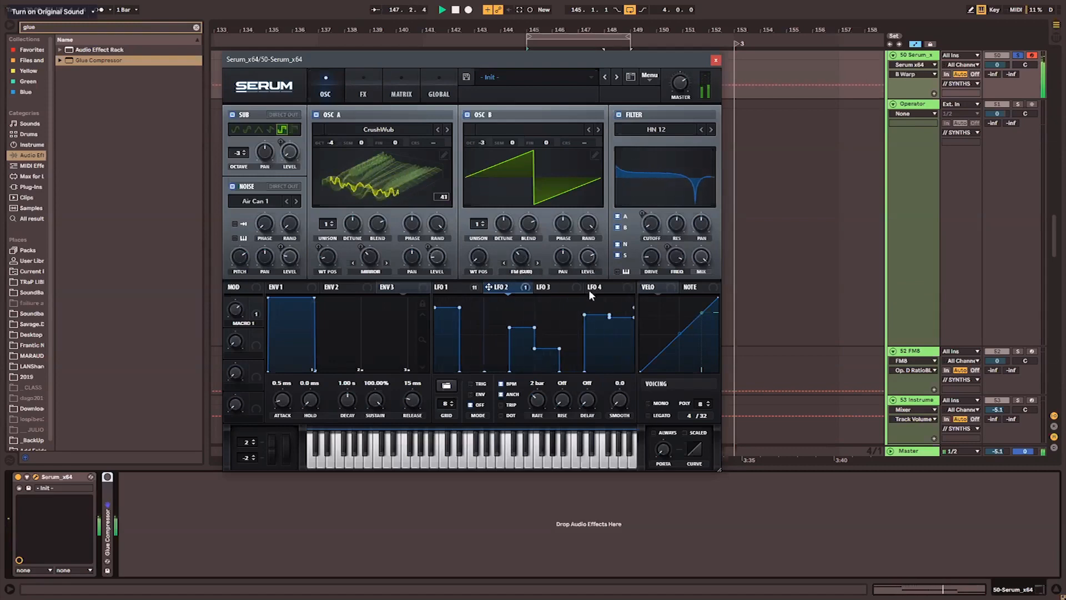
{"action": "left_click_drag", "start_coordinate": [461, 288], "coordinate": [581, 265]}
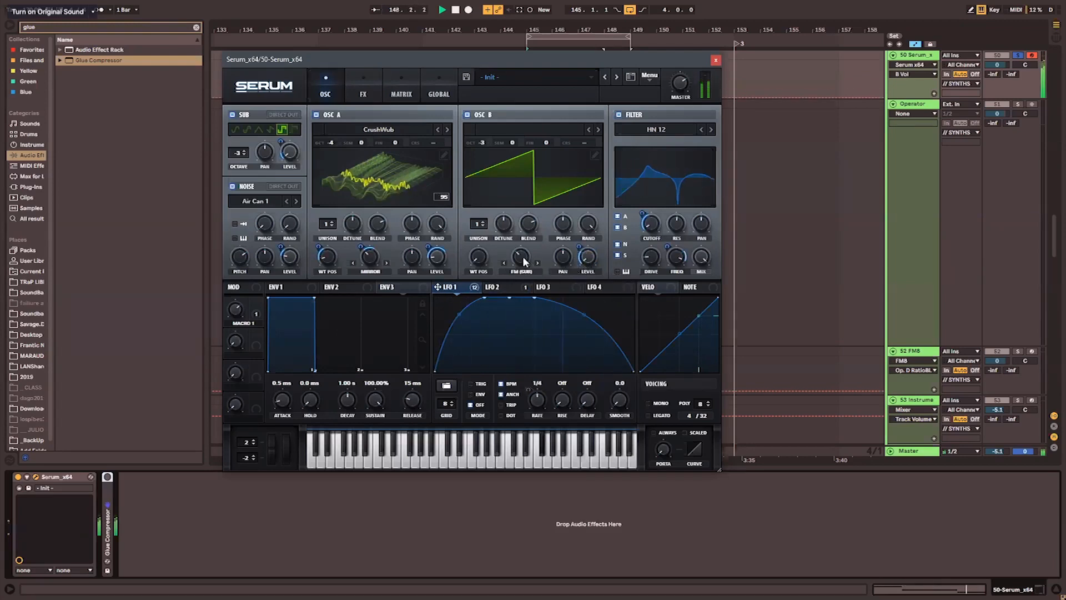
{"action": "left_click_drag", "start_coordinate": [519, 261], "coordinate": [511, 261]}
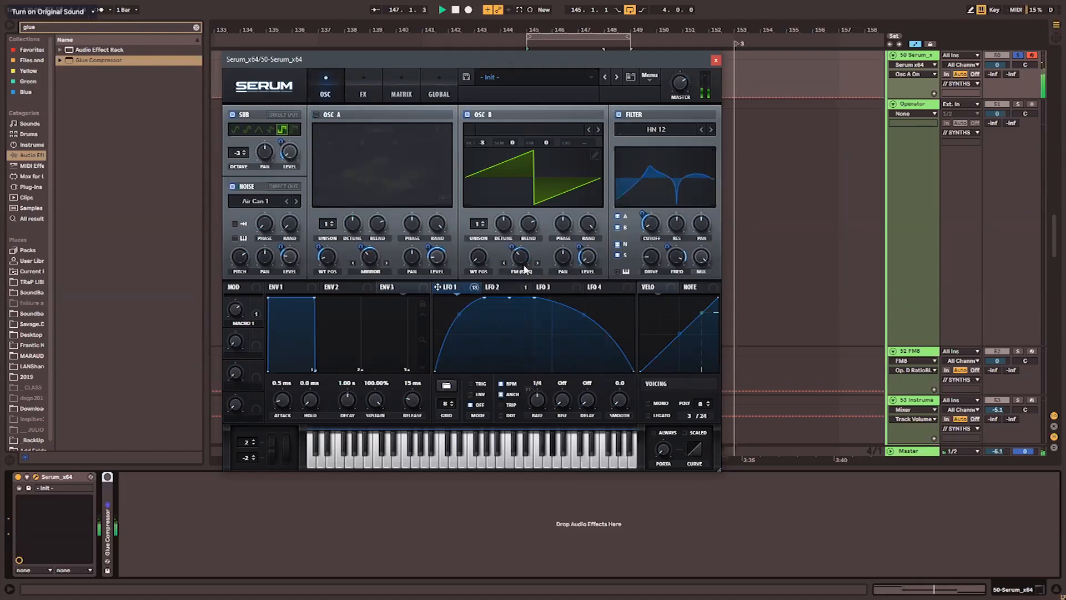
Lower oscillator B's octave to -4 while oscillator A is off, and turn oscillator A back on.
{"action": "left_click", "coordinate": [478, 145]}
{"action": "left_click_drag", "start_coordinate": [477, 146], "coordinate": [484, 164]}
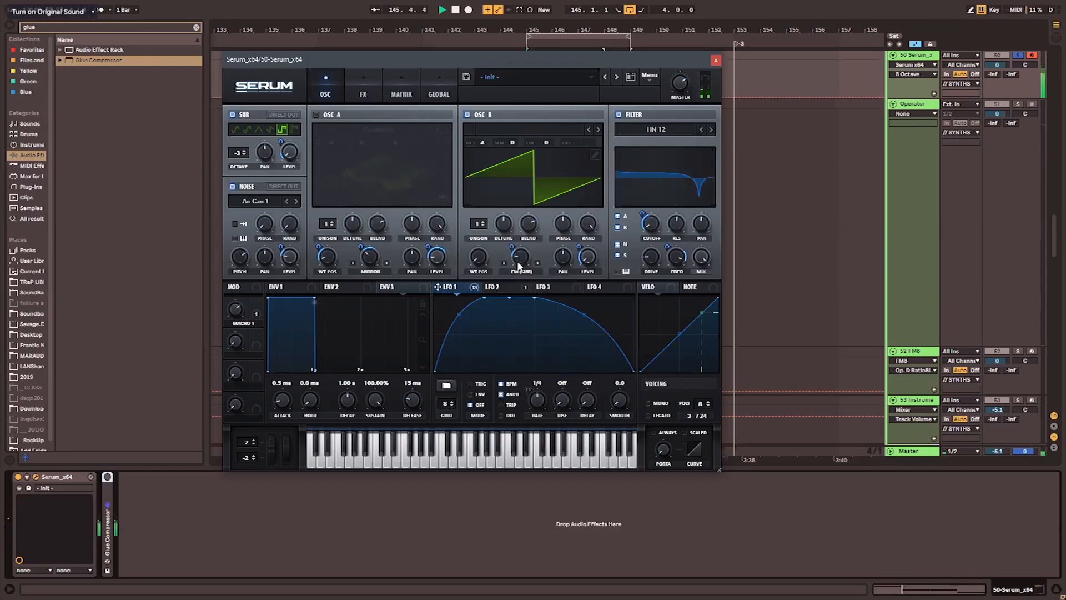
{"action": "left_click", "coordinate": [316, 115]}
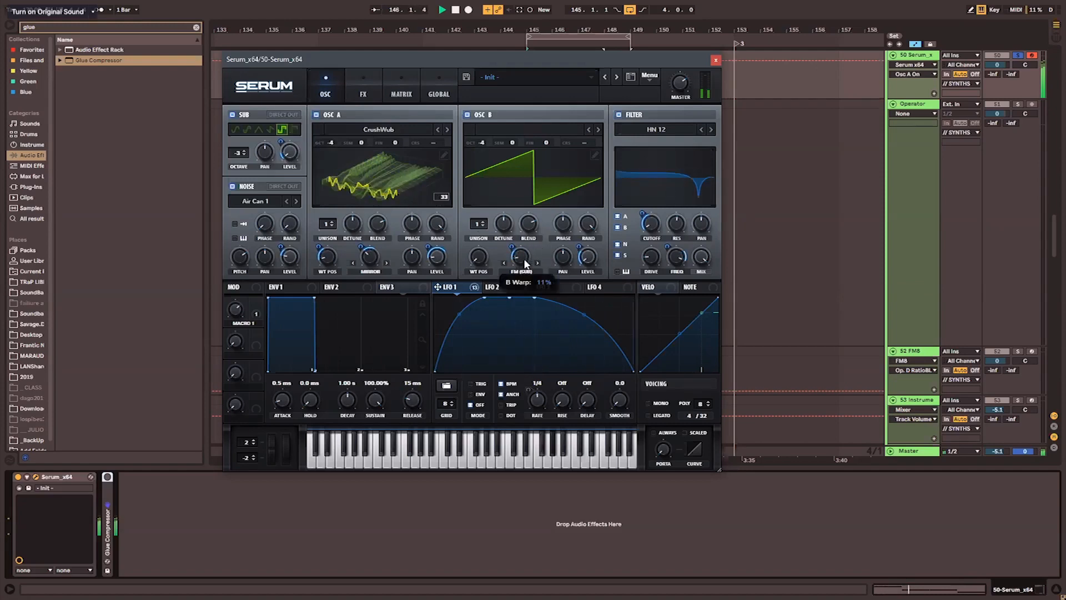
Switch the high band of Serum's EQ effect to a shelf and raise its gain.
{"action": "left_click", "coordinate": [356, 84]}
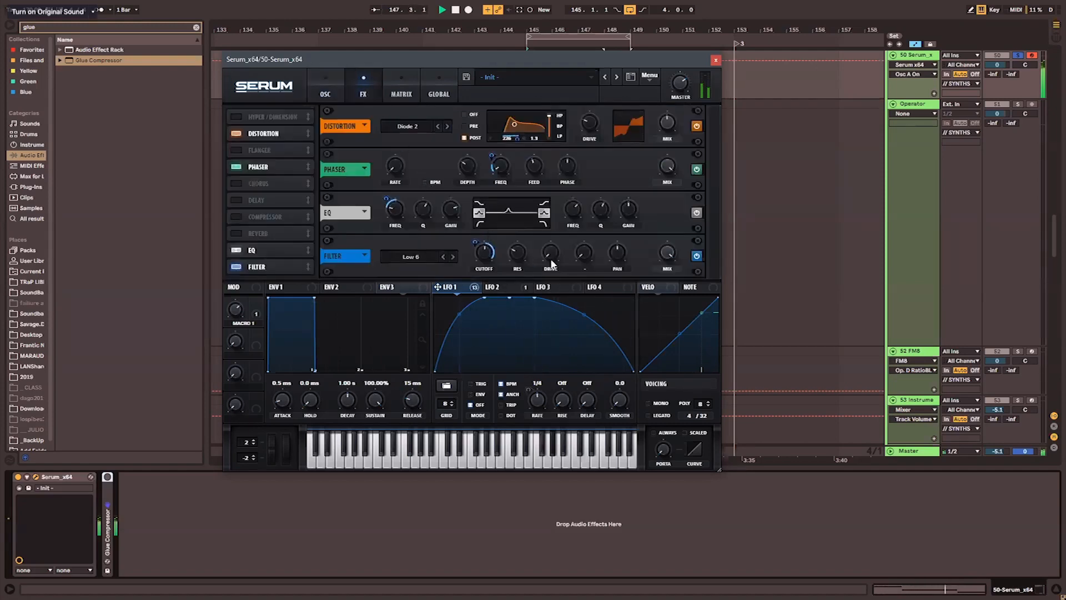
{"action": "left_click", "coordinate": [545, 204]}
{"action": "mouse_move", "coordinate": [629, 211]}
{"action": "left_mouse_down"}
{"action": "mouse_move", "coordinate": [638, 175]}
{"action": "mouse_move", "coordinate": [637, 199]}
{"action": "left_mouse_up"}
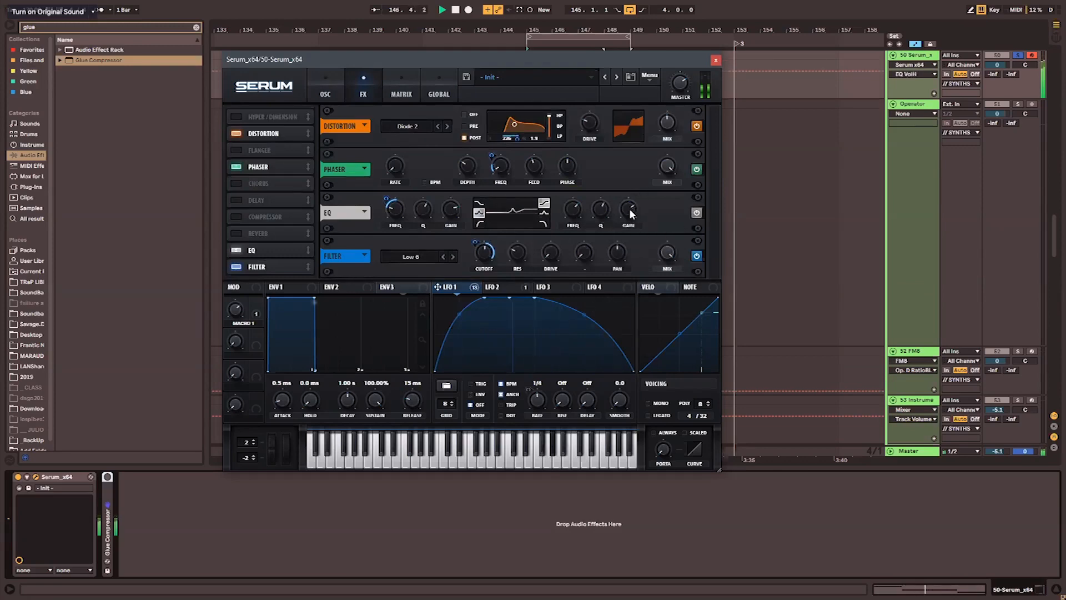
Close the Serum window and show the Favorites collection in the browser.
{"action": "left_click", "coordinate": [716, 59]}
{"action": "left_click", "coordinate": [32, 59]}
{"action": "left_click", "coordinate": [32, 50]}
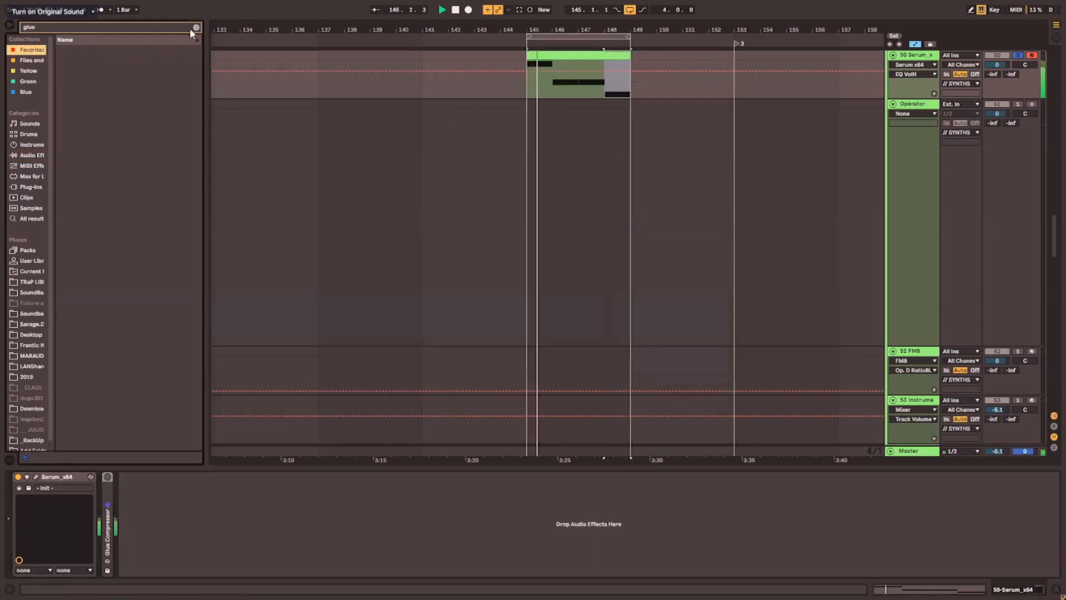
Clear the browser search and show the Instruments category.
{"action": "left_click", "coordinate": [196, 27]}
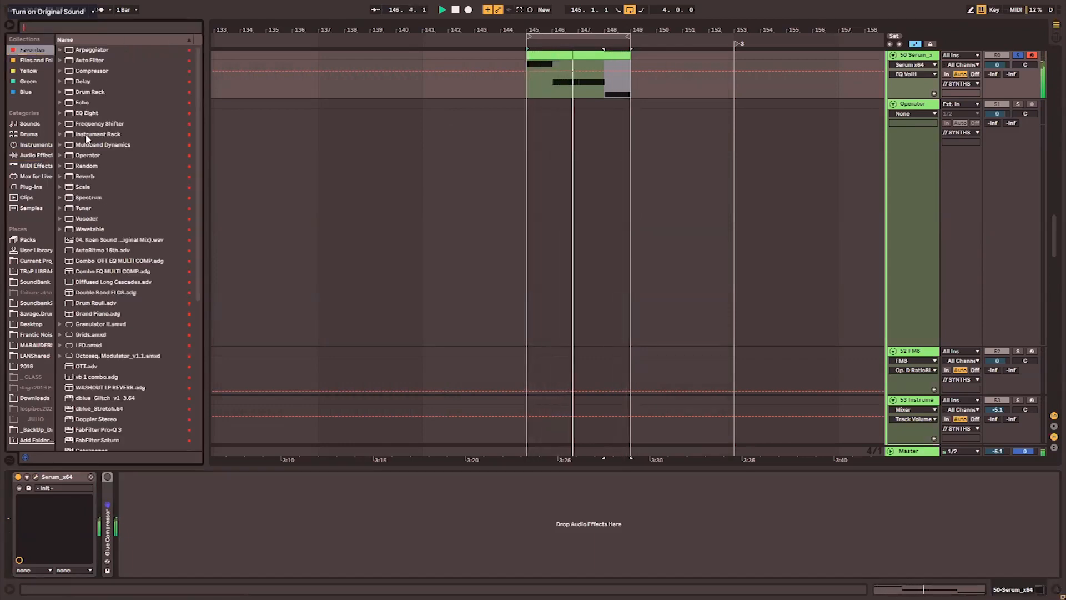
{"action": "left_click", "coordinate": [33, 144]}
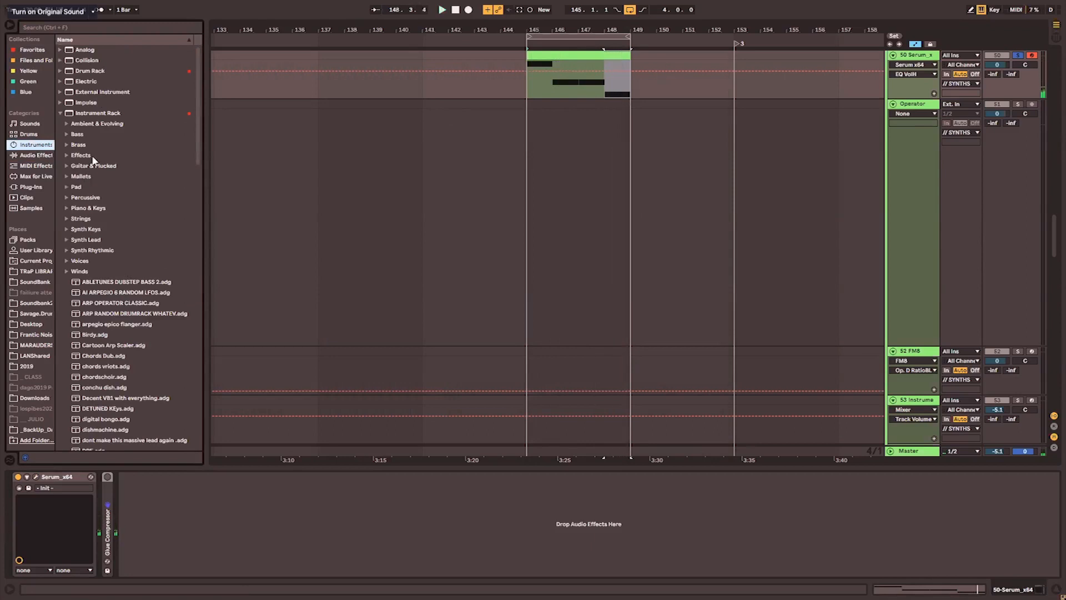
Copy the four-bar Serum clip at bar 145 to bar 129 on the same track and play it.
{"action": "left_click", "coordinate": [522, 96]}
{"action": "left_click_drag", "start_coordinate": [594, 120], "coordinate": [651, 223]}
{"action": "left_click", "coordinate": [627, 157]}
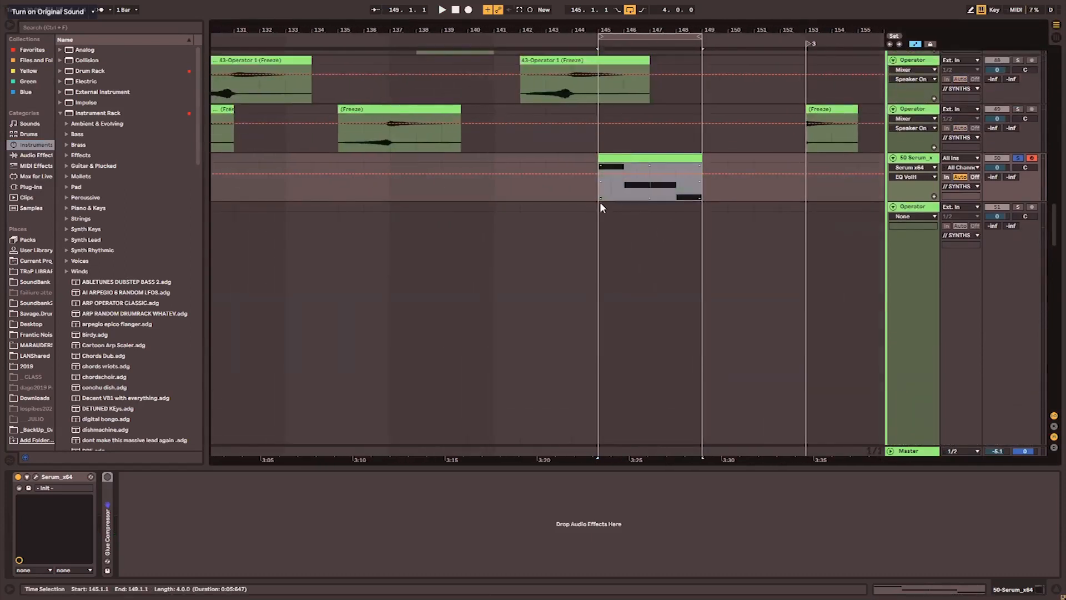
{"action": "scroll", "coordinate": [535, 167], "scroll_direction": "left", "scroll_amount": 8}
{"action": "scroll", "coordinate": [535, 167], "scroll_direction": "up", "scroll_amount": 1}
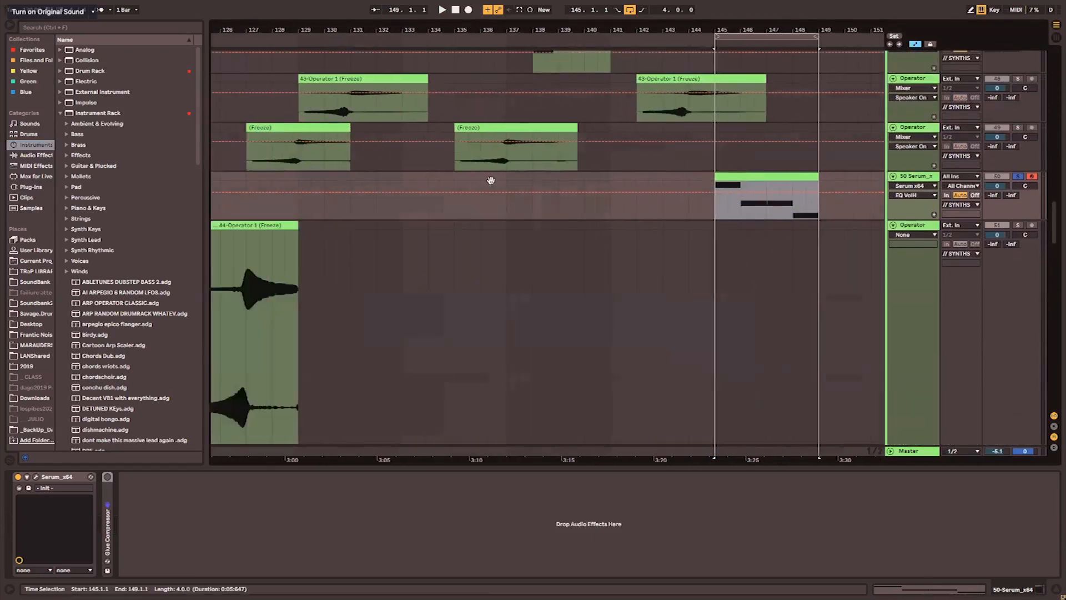
{"action": "left_click", "coordinate": [404, 183]}
{"action": "key", "text": "ctrl+v"}
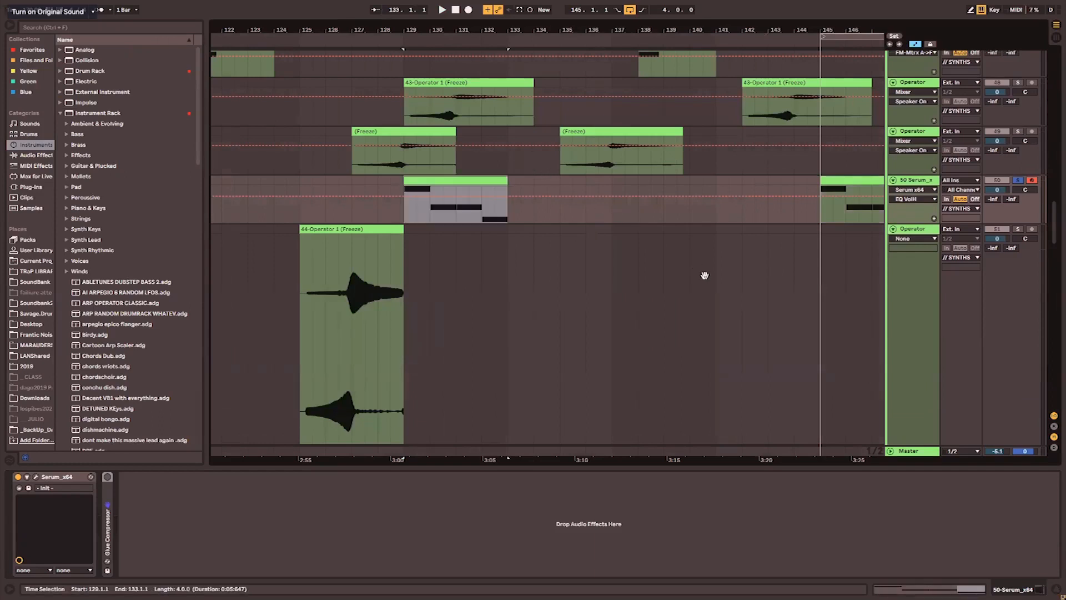
{"action": "left_click_drag", "start_coordinate": [705, 276], "coordinate": [705, 276]}
{"action": "key", "text": "space"}
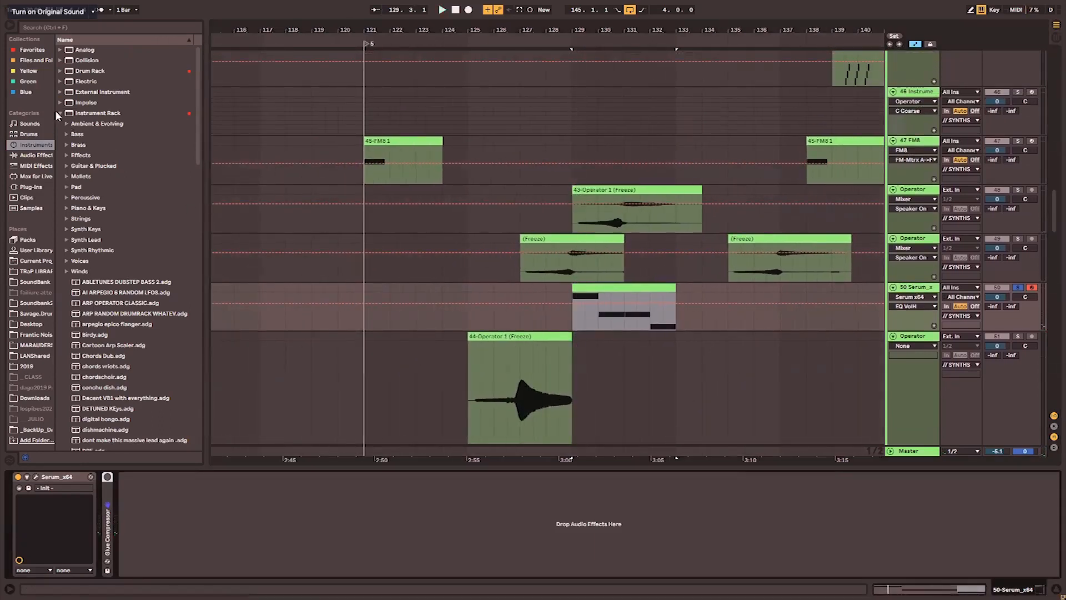
Add an EQ Eight from the audio effects after the Serum track's Glue Compressor and start playback.
{"action": "left_click", "coordinate": [41, 156]}
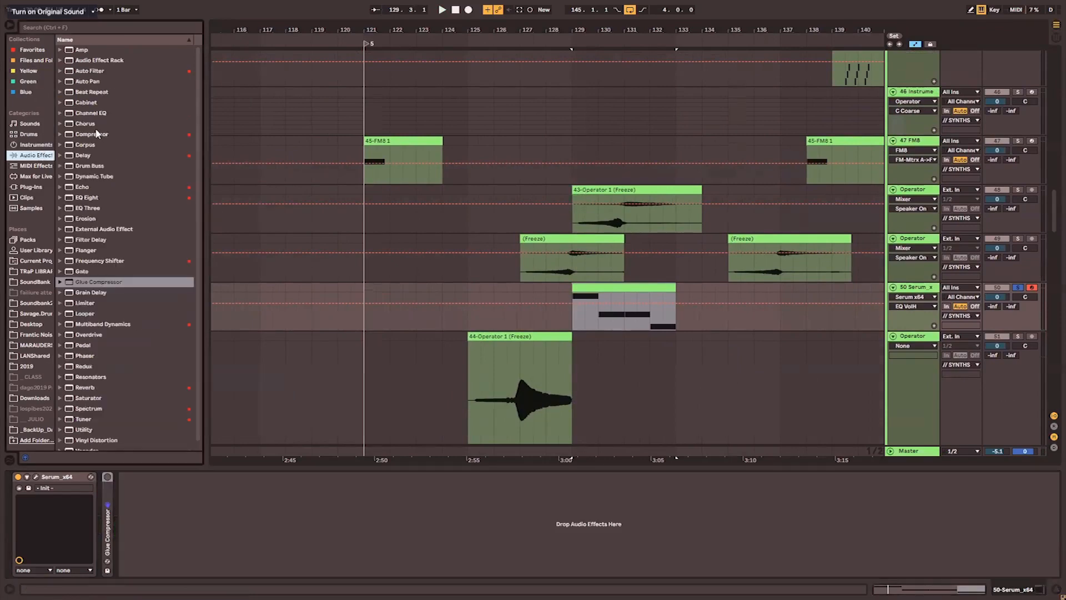
{"action": "left_click", "coordinate": [91, 198]}
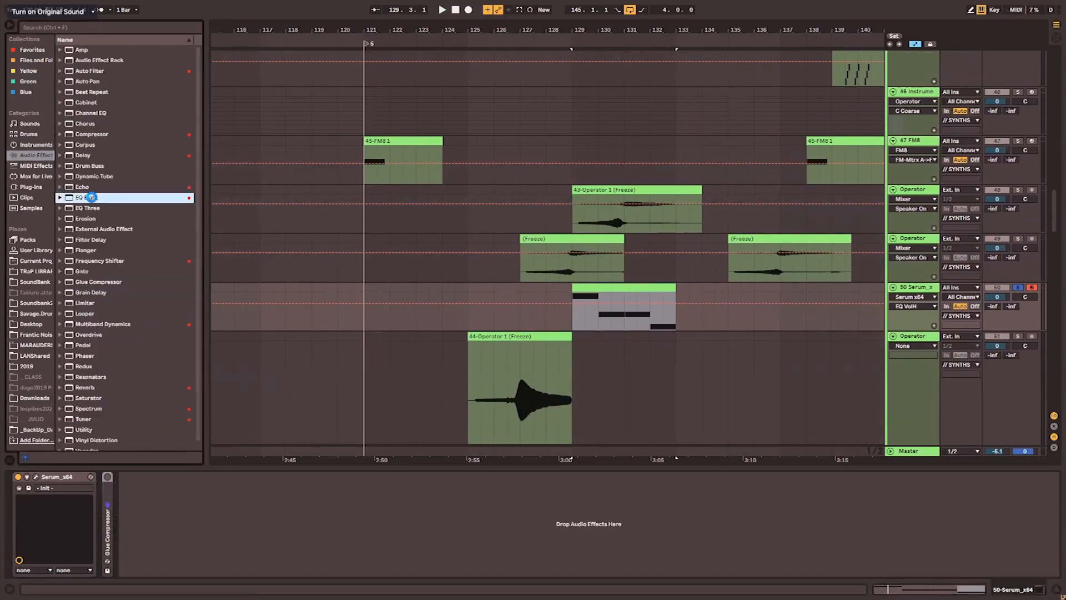
{"action": "key", "text": "Return"}
{"action": "key", "text": "space"}
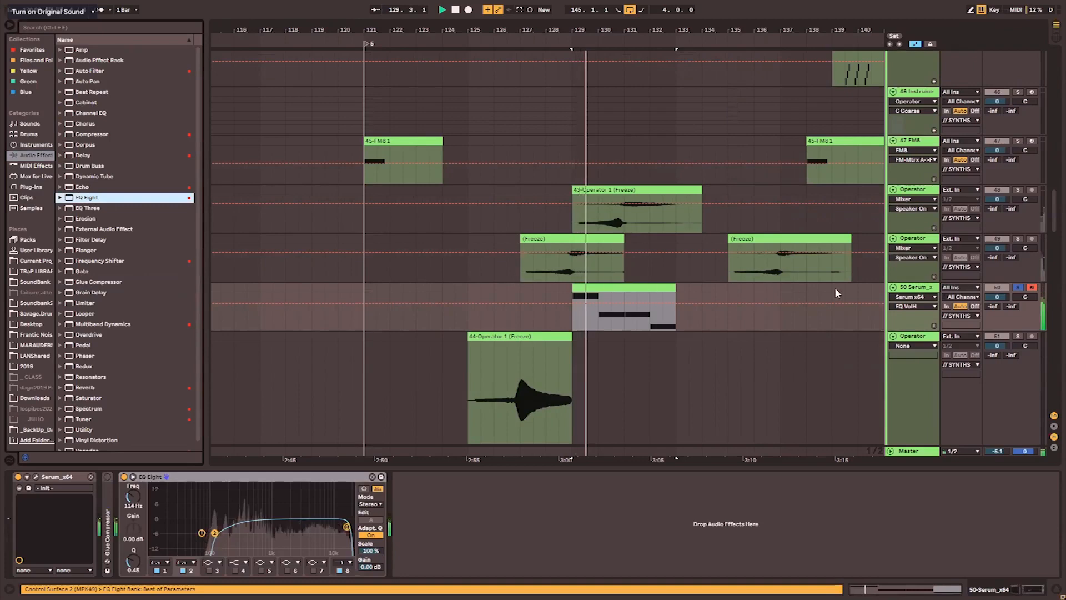
Unsolo the Serum track and play bar 129 with the full arrangement.
{"action": "left_click", "coordinate": [1018, 287]}
{"action": "key", "text": "space"}
{"action": "key", "text": "space"}
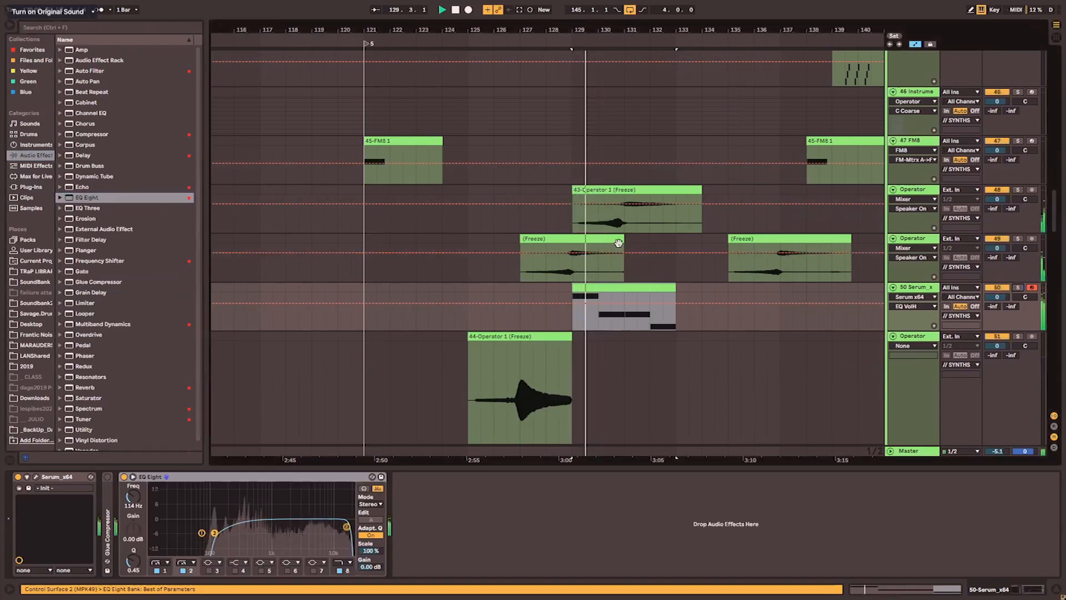
{"action": "scroll", "coordinate": [600, 233], "scroll_direction": "down", "scroll_amount": 2}
{"action": "scroll", "coordinate": [601, 233], "scroll_direction": "right", "scroll_amount": 2}
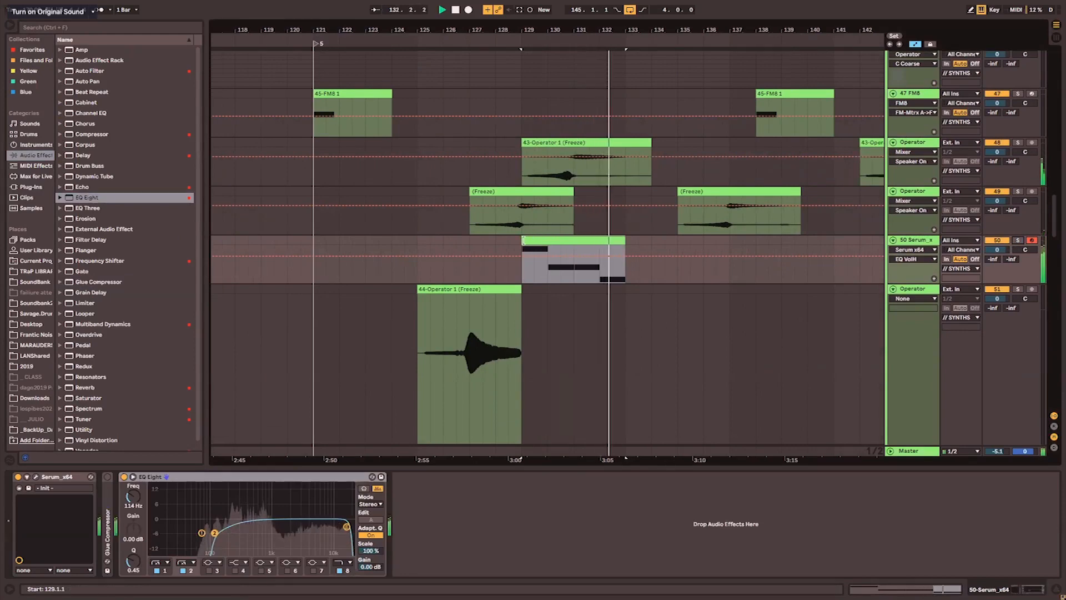
Delete bars 130 to 132 from the copied Serum clip and move its last one-bar section to bar 136.
{"action": "mouse_move", "coordinate": [545, 238]}
{"action": "left_mouse_down"}
{"action": "mouse_move", "coordinate": [609, 248]}
{"action": "mouse_move", "coordinate": [540, 240]}
{"action": "left_mouse_up"}
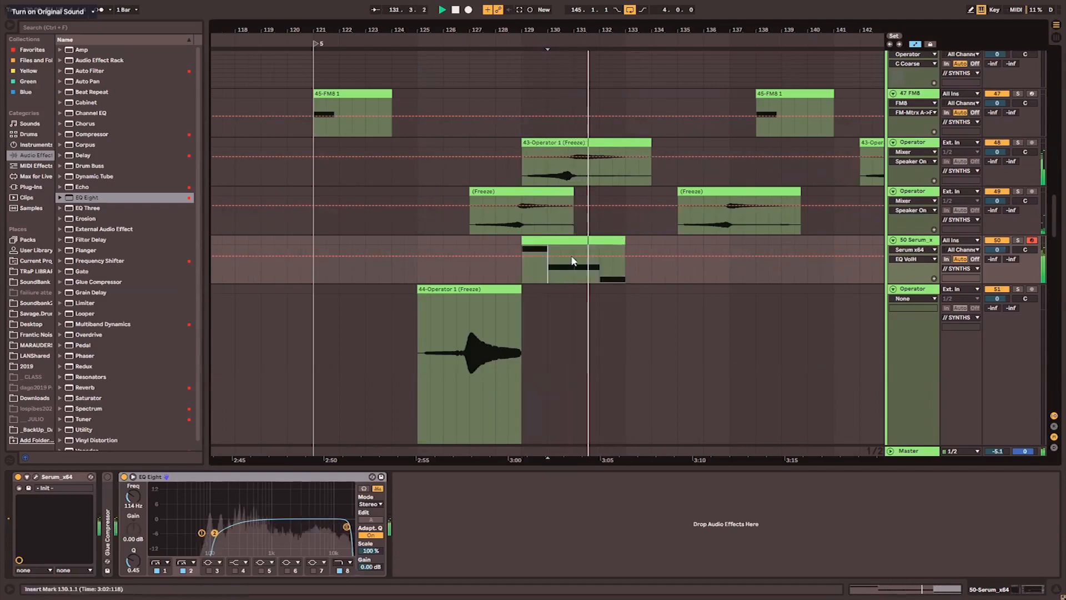
{"action": "left_click_drag", "start_coordinate": [568, 256], "coordinate": [595, 244]}
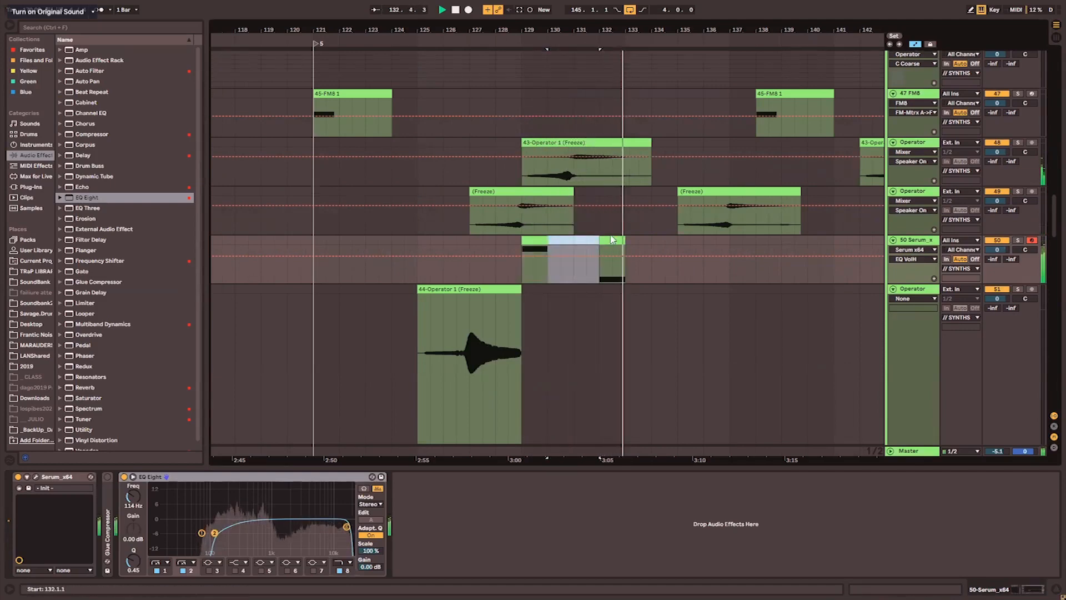
{"action": "scroll", "coordinate": [610, 232], "scroll_direction": "up", "scroll_amount": 15}
{"action": "scroll", "coordinate": [611, 232], "scroll_direction": "down", "scroll_amount": 15}
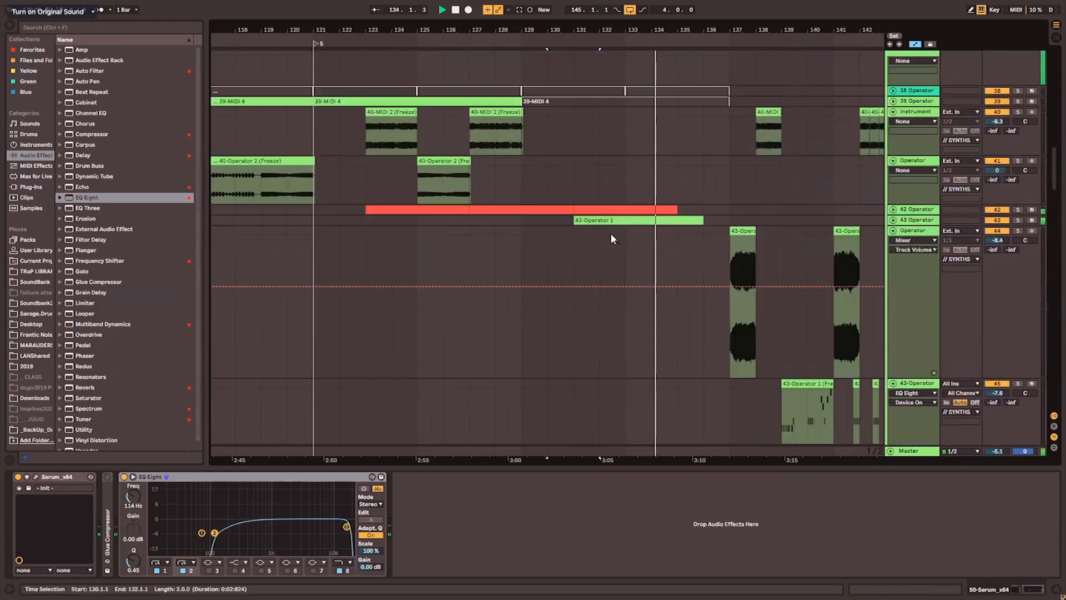
{"action": "key", "text": "Delete"}
{"action": "left_click_drag", "start_coordinate": [608, 240], "coordinate": [741, 194]}
Cut bar 136 out of the Kick 2 and vb-1 clips and play the passage from bar 135.
{"action": "scroll", "coordinate": [711, 227], "scroll_direction": "up", "scroll_amount": 15}
{"action": "scroll", "coordinate": [710, 231], "scroll_direction": "down", "scroll_amount": 3}
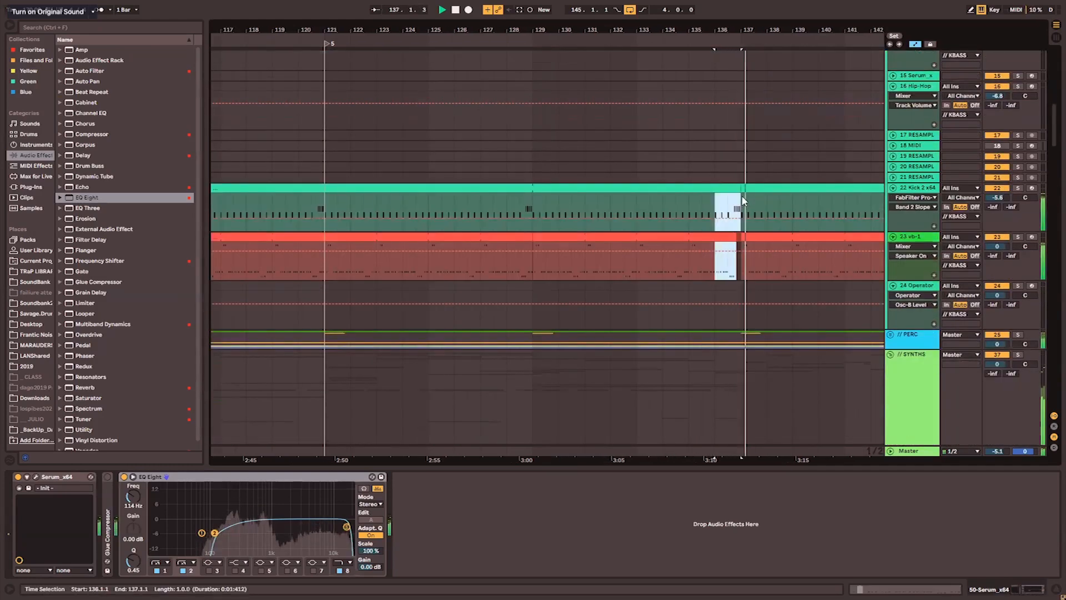
{"action": "key", "text": "Delete"}
{"action": "left_click", "coordinate": [692, 177]}
{"action": "key", "text": "space"}
{"action": "key", "text": "space"}
{"action": "scroll", "coordinate": [730, 201], "scroll_direction": "down", "scroll_amount": 11}
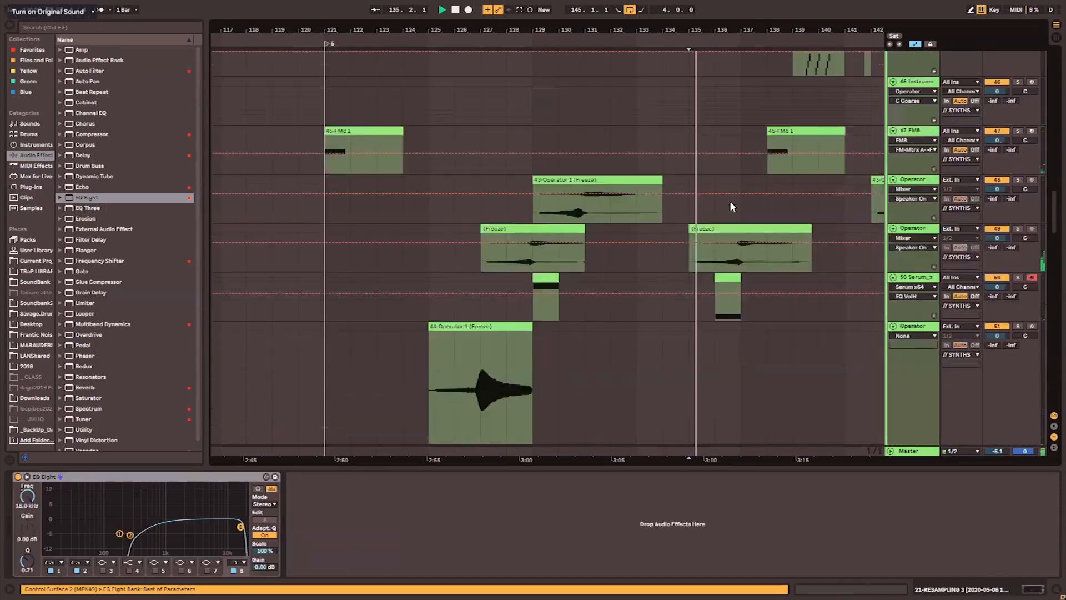
{"action": "scroll", "coordinate": [729, 201], "scroll_direction": "up", "scroll_amount": 2}
{"action": "scroll", "coordinate": [686, 228], "scroll_direction": "down", "scroll_amount": 2}
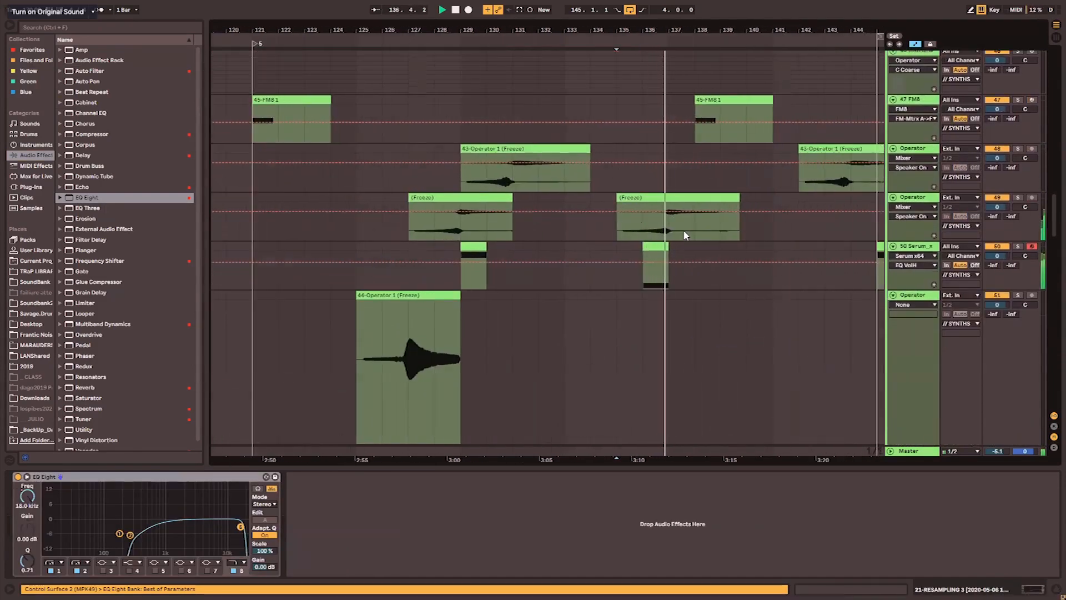
Lower the Serum track's volume to -5.1, replay the passage from bar 135, and select the Serum track.
{"action": "left_click_drag", "start_coordinate": [1000, 250], "coordinate": [999, 263]}
{"action": "key", "text": "space"}
{"action": "key", "text": "space"}
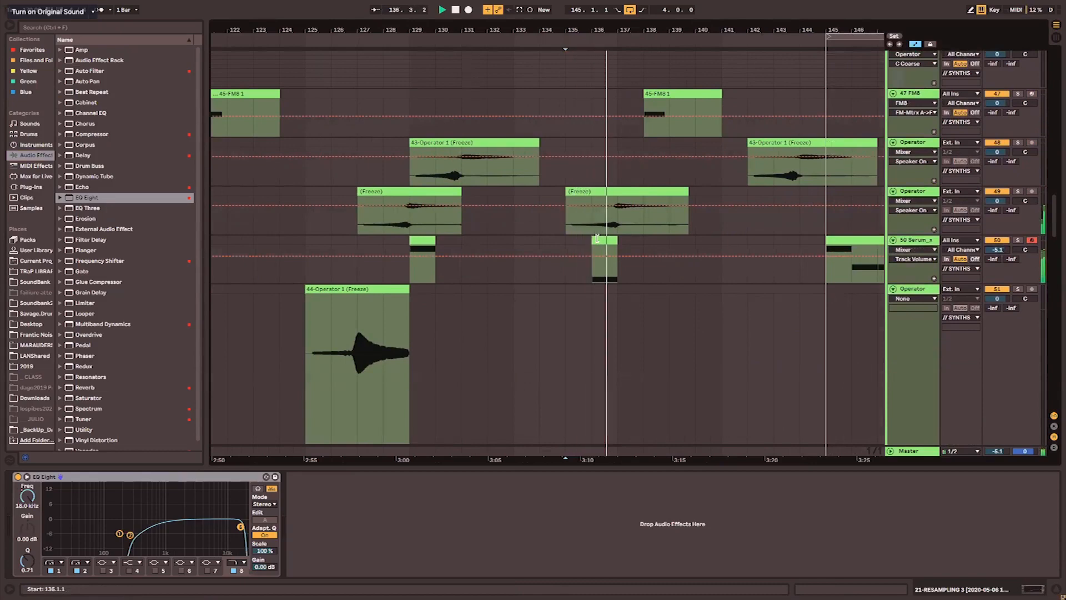
{"action": "key", "text": "space"}
{"action": "left_click", "coordinate": [930, 242]}
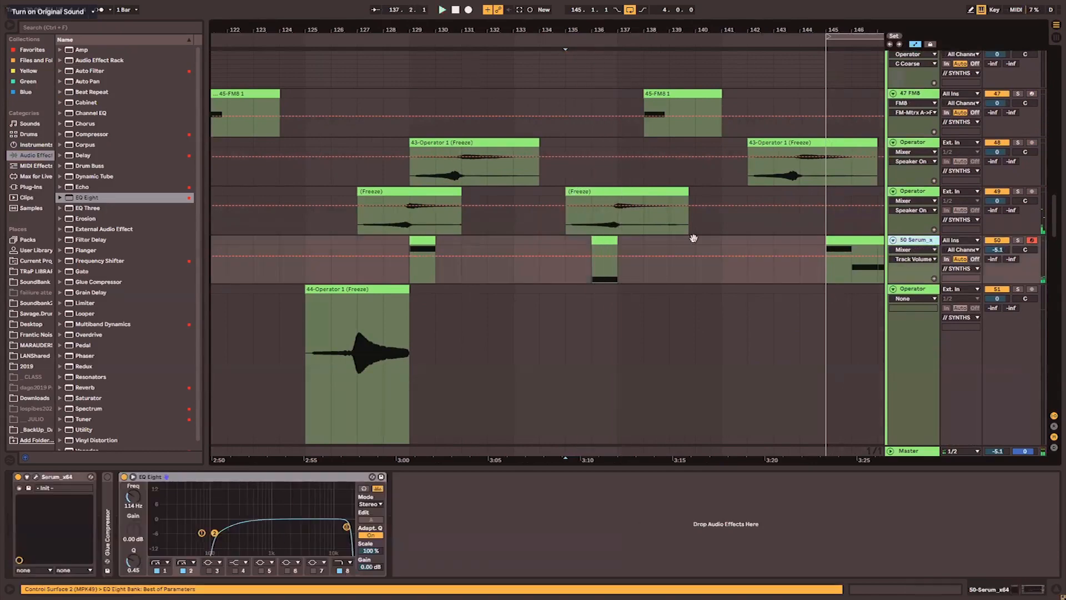
Set the loop to bars 137 to 145 and clear that range on the Serum track.
{"action": "left_click_drag", "start_coordinate": [692, 238], "coordinate": [600, 224]}
{"action": "left_click_drag", "start_coordinate": [530, 234], "coordinate": [716, 234]}
{"action": "key", "text": "ctrl+l"}
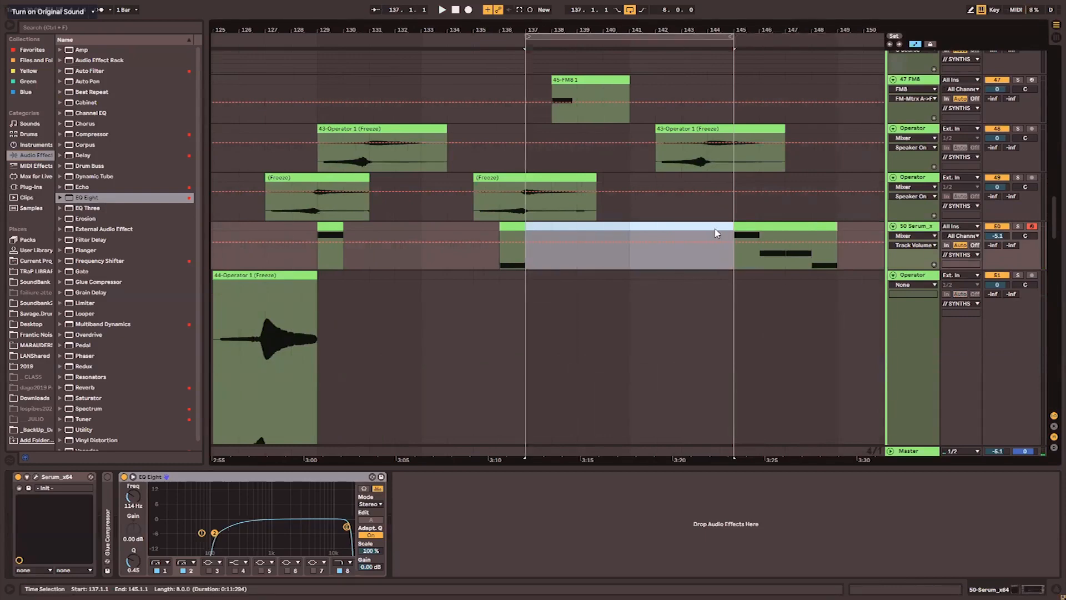
{"action": "key", "text": "Delete"}
Open the Serum window and examine LFO 1's list of modulation destinations.
{"action": "left_click", "coordinate": [513, 224]}
{"action": "double_click", "coordinate": [908, 227]}
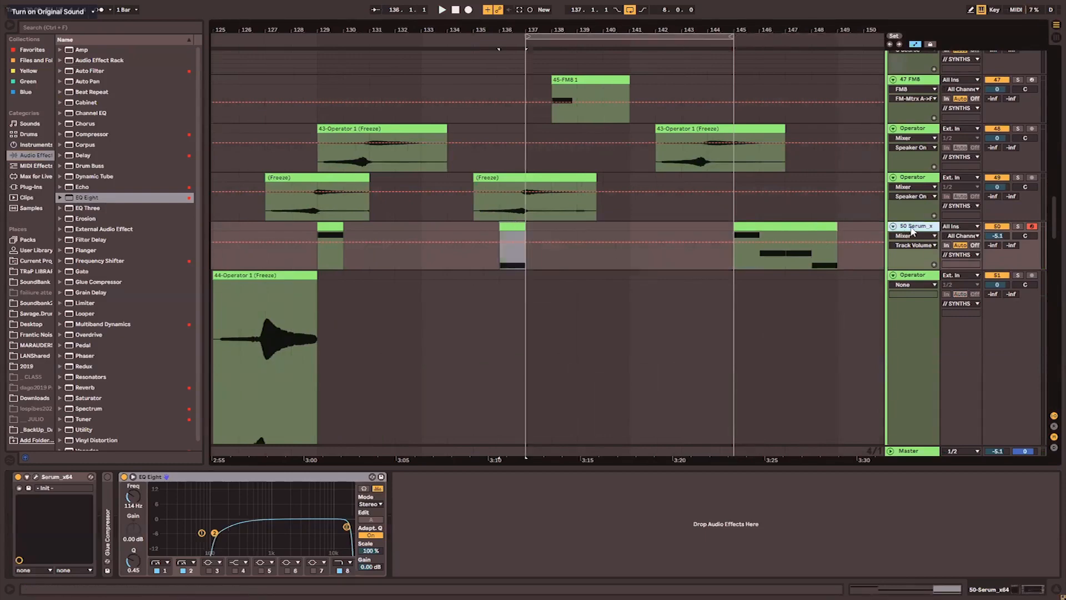
{"action": "left_click", "coordinate": [35, 476]}
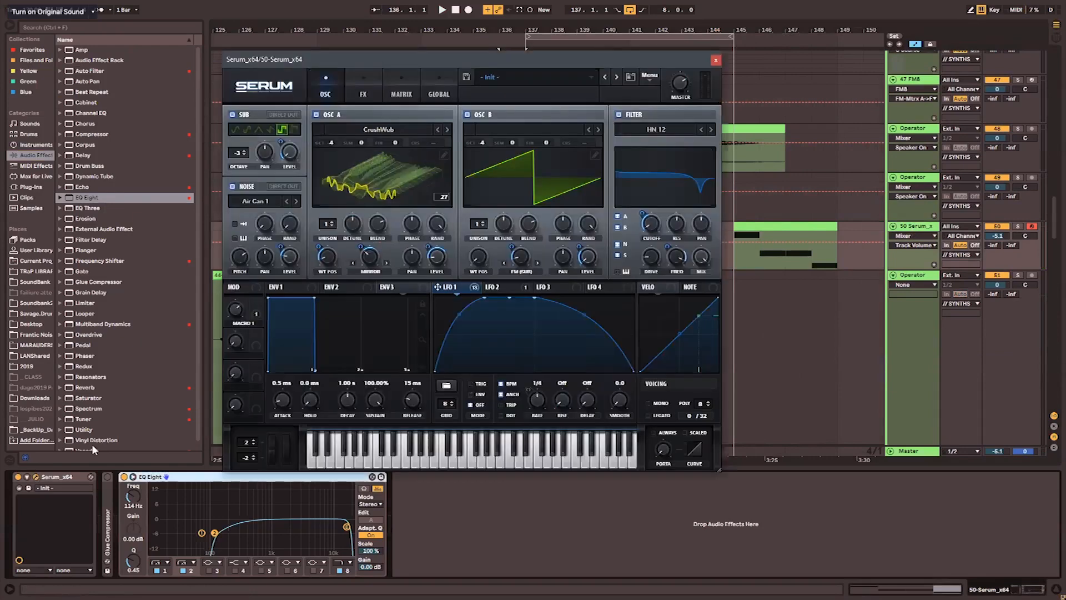
{"action": "left_click", "coordinate": [475, 287]}
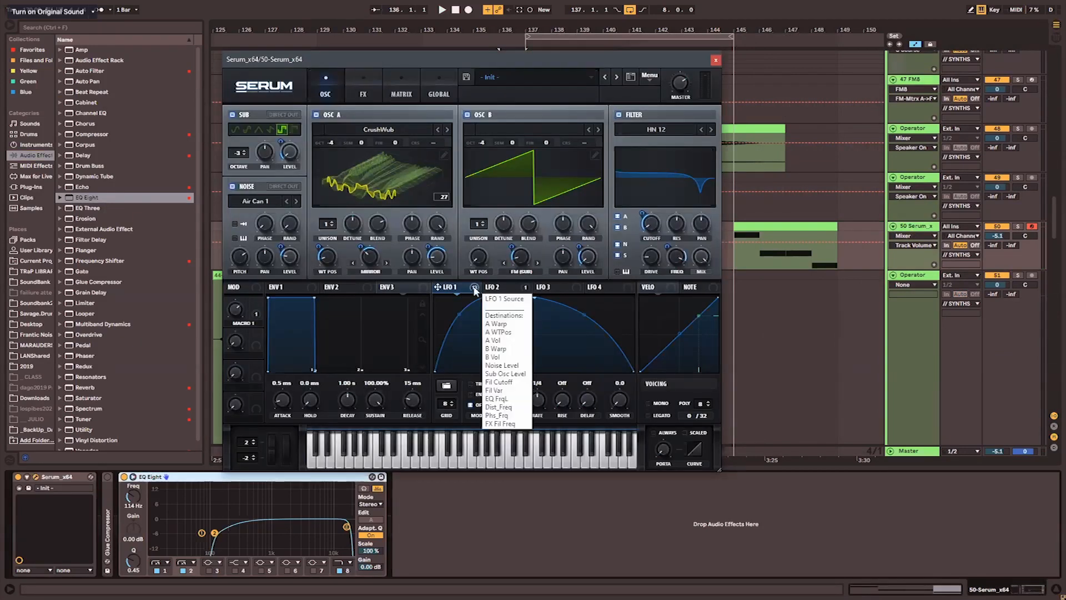
{"action": "left_click", "coordinate": [513, 126]}
{"action": "left_click", "coordinate": [512, 115]}
{"action": "key", "text": "space"}
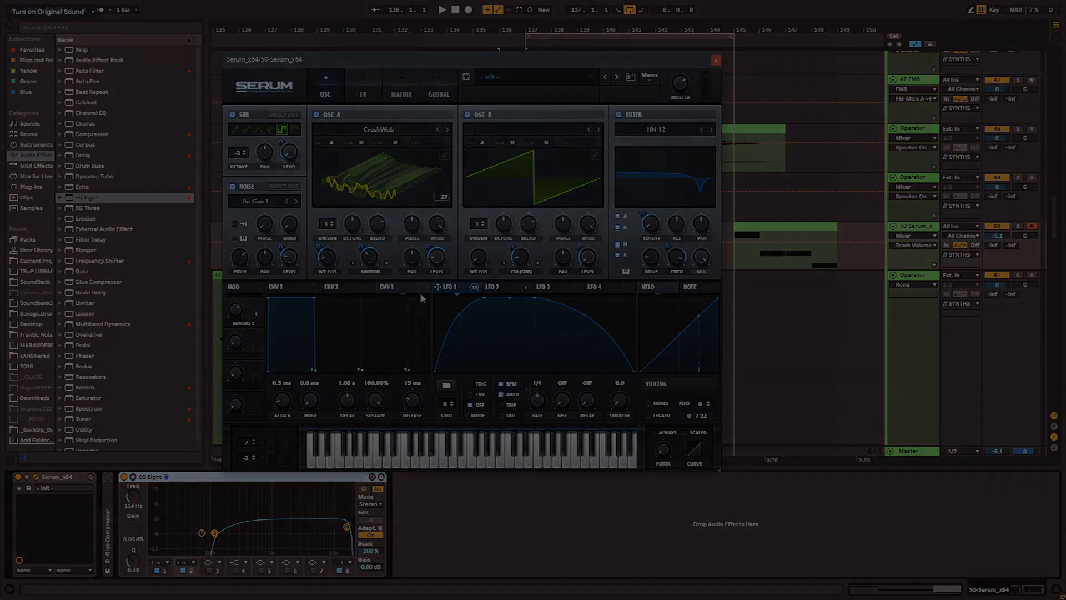